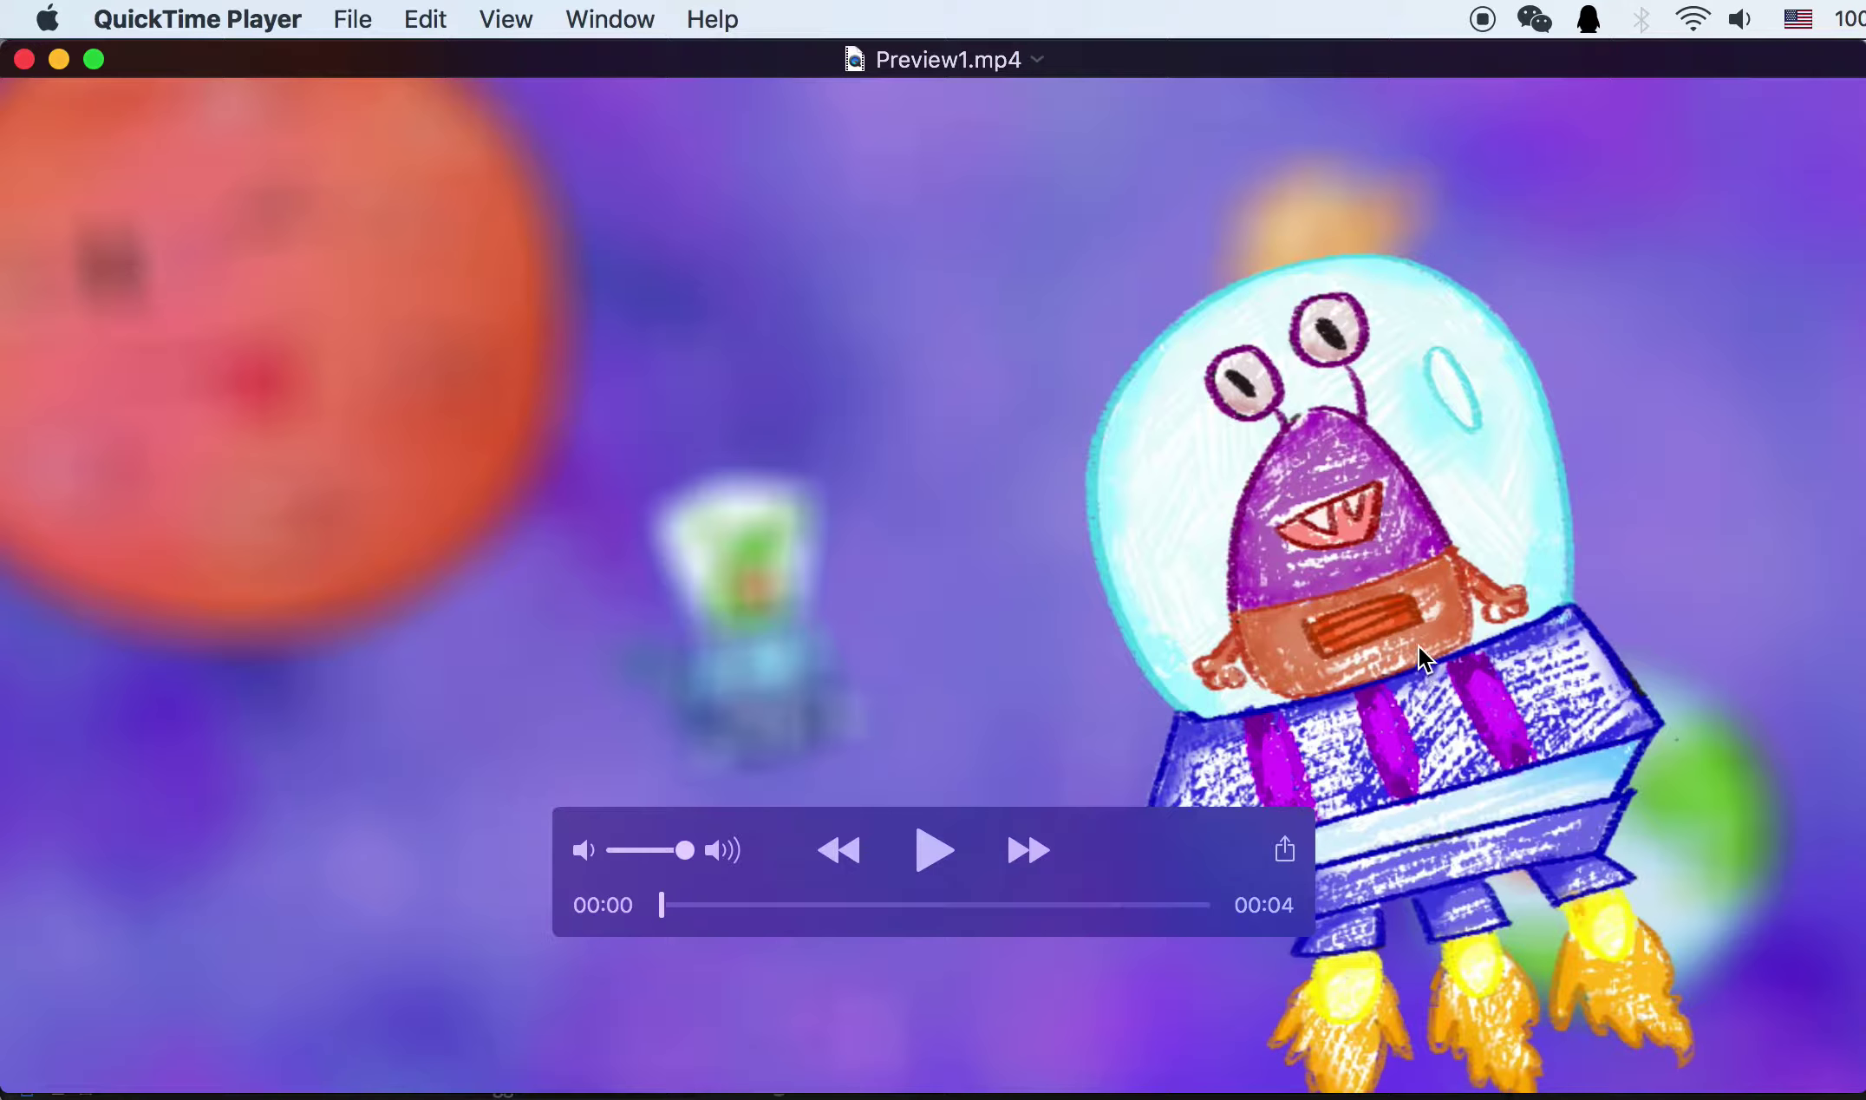
# Step: Play Preview1.mp4 in QuickTime Player, pause it, and close its window
pyautogui.click(928, 849)
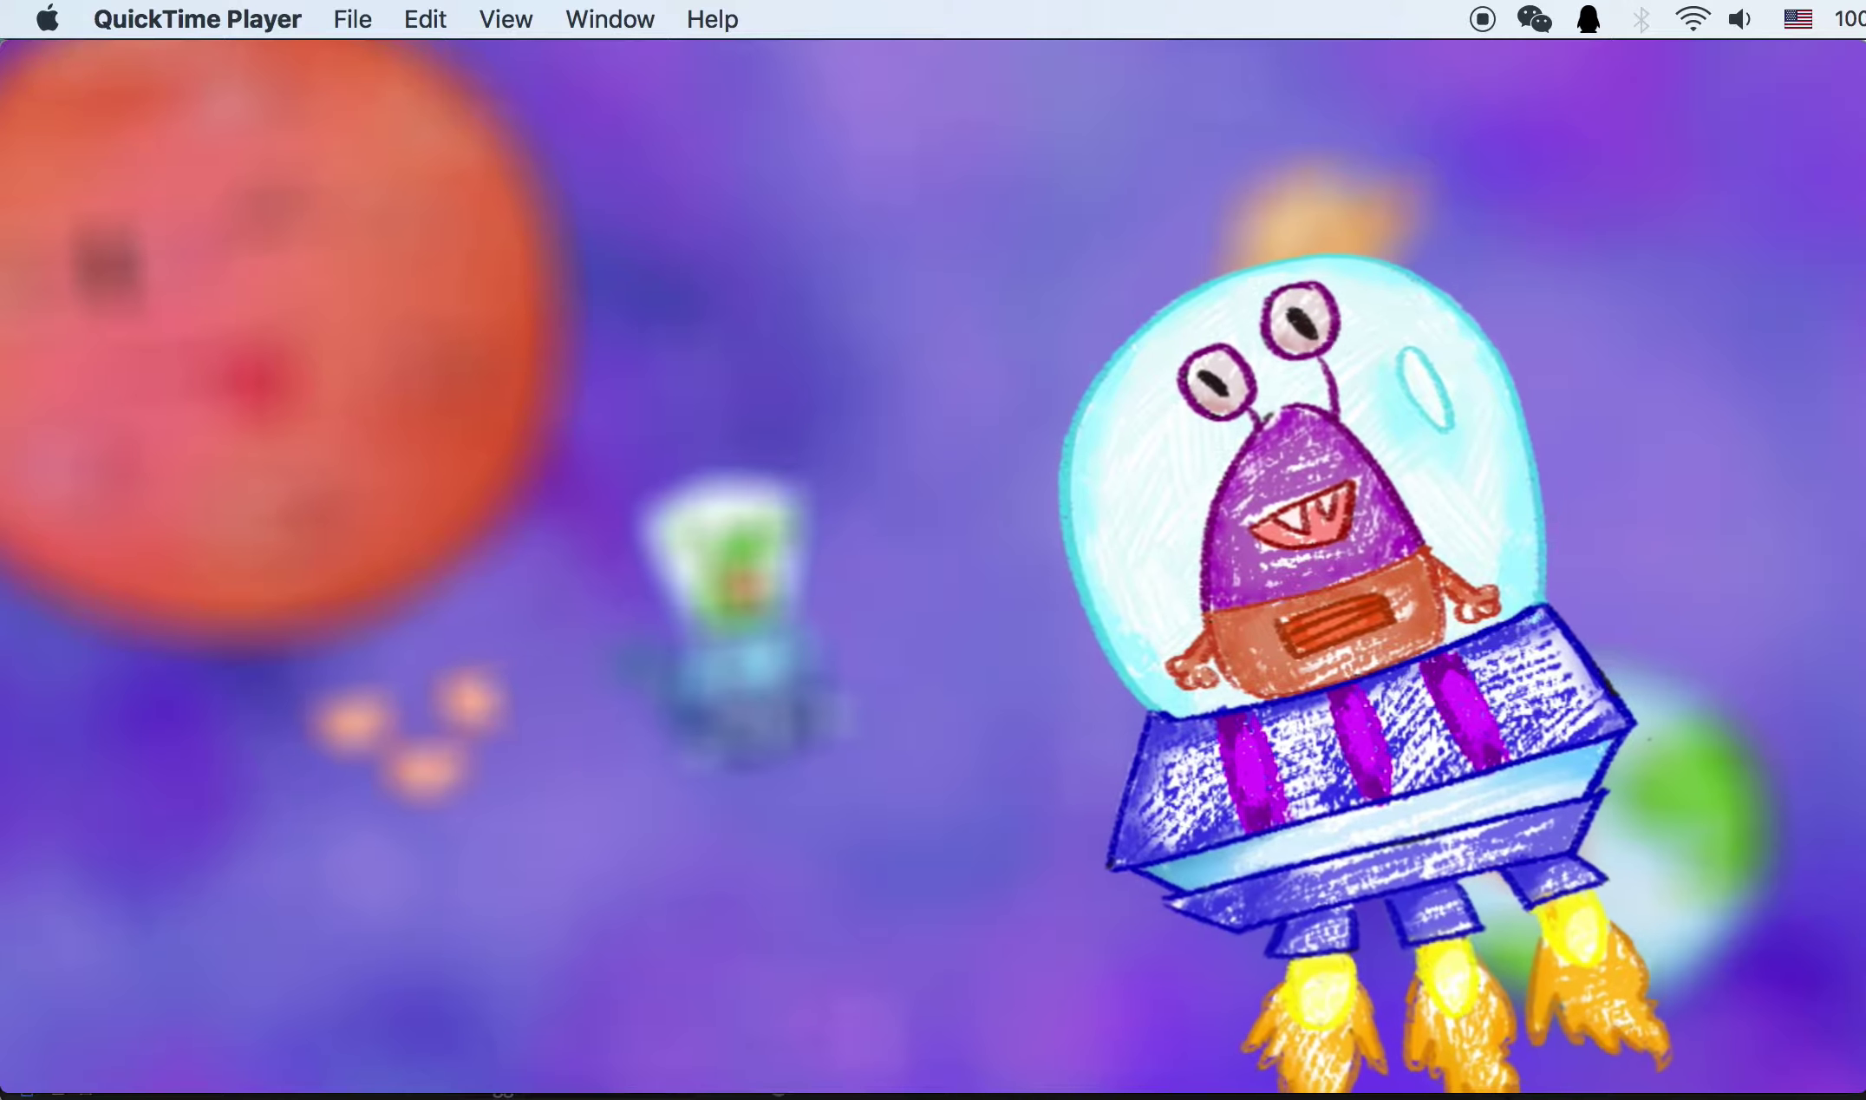
pyautogui.moveTo(941, 553)
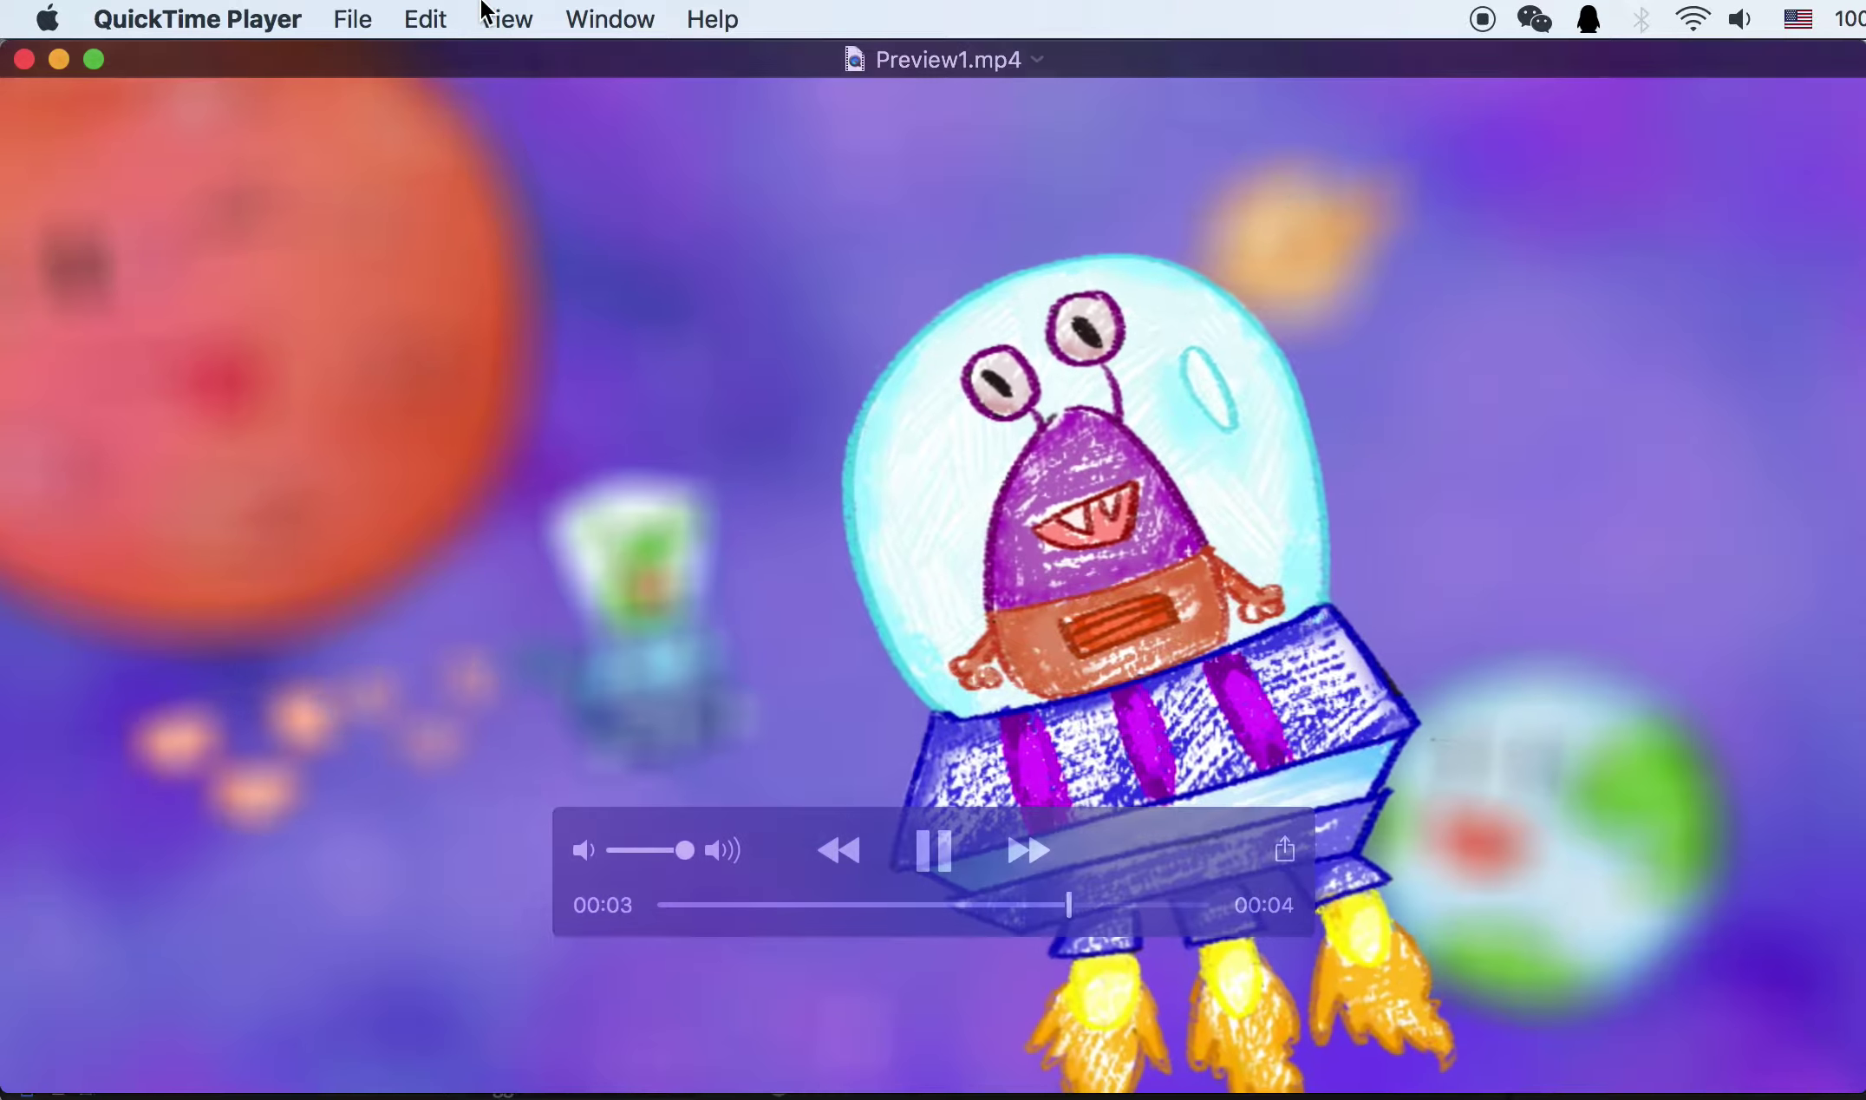
pyautogui.press('space')
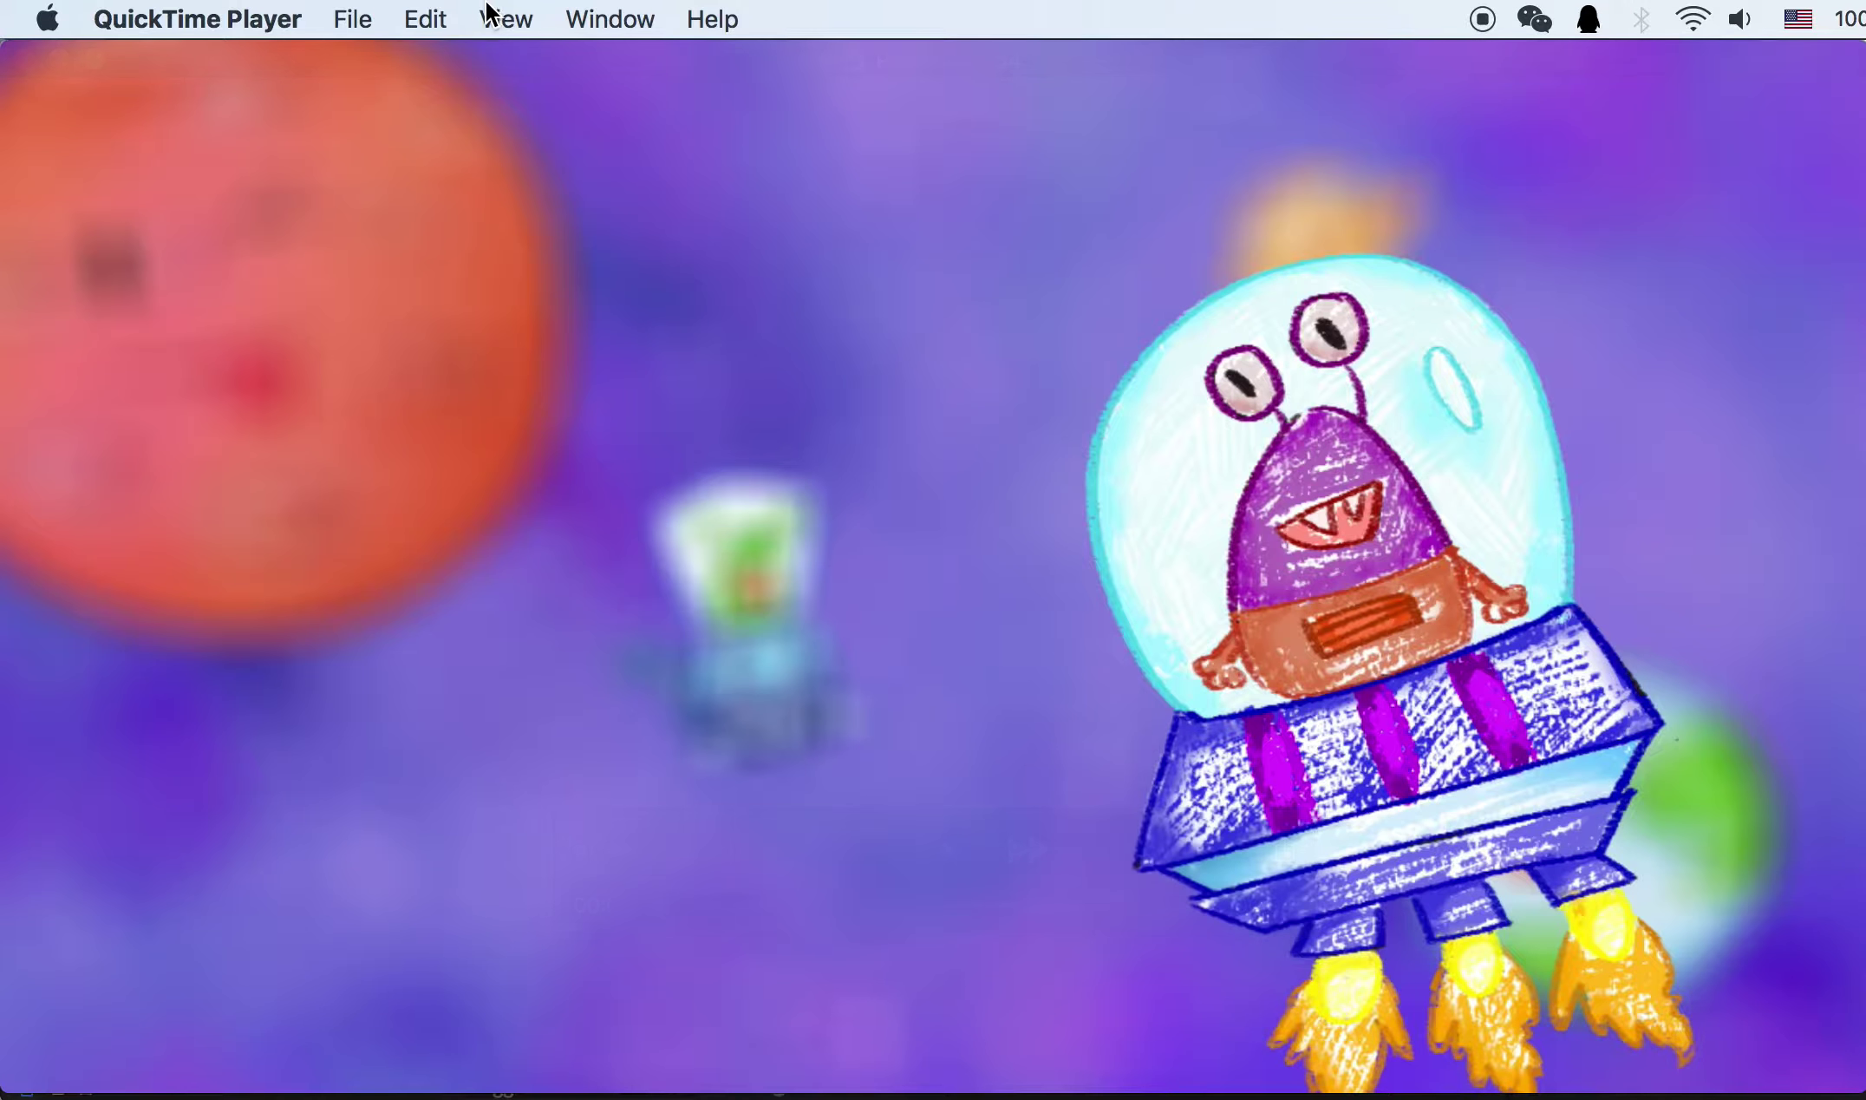
pyautogui.press('super+w')
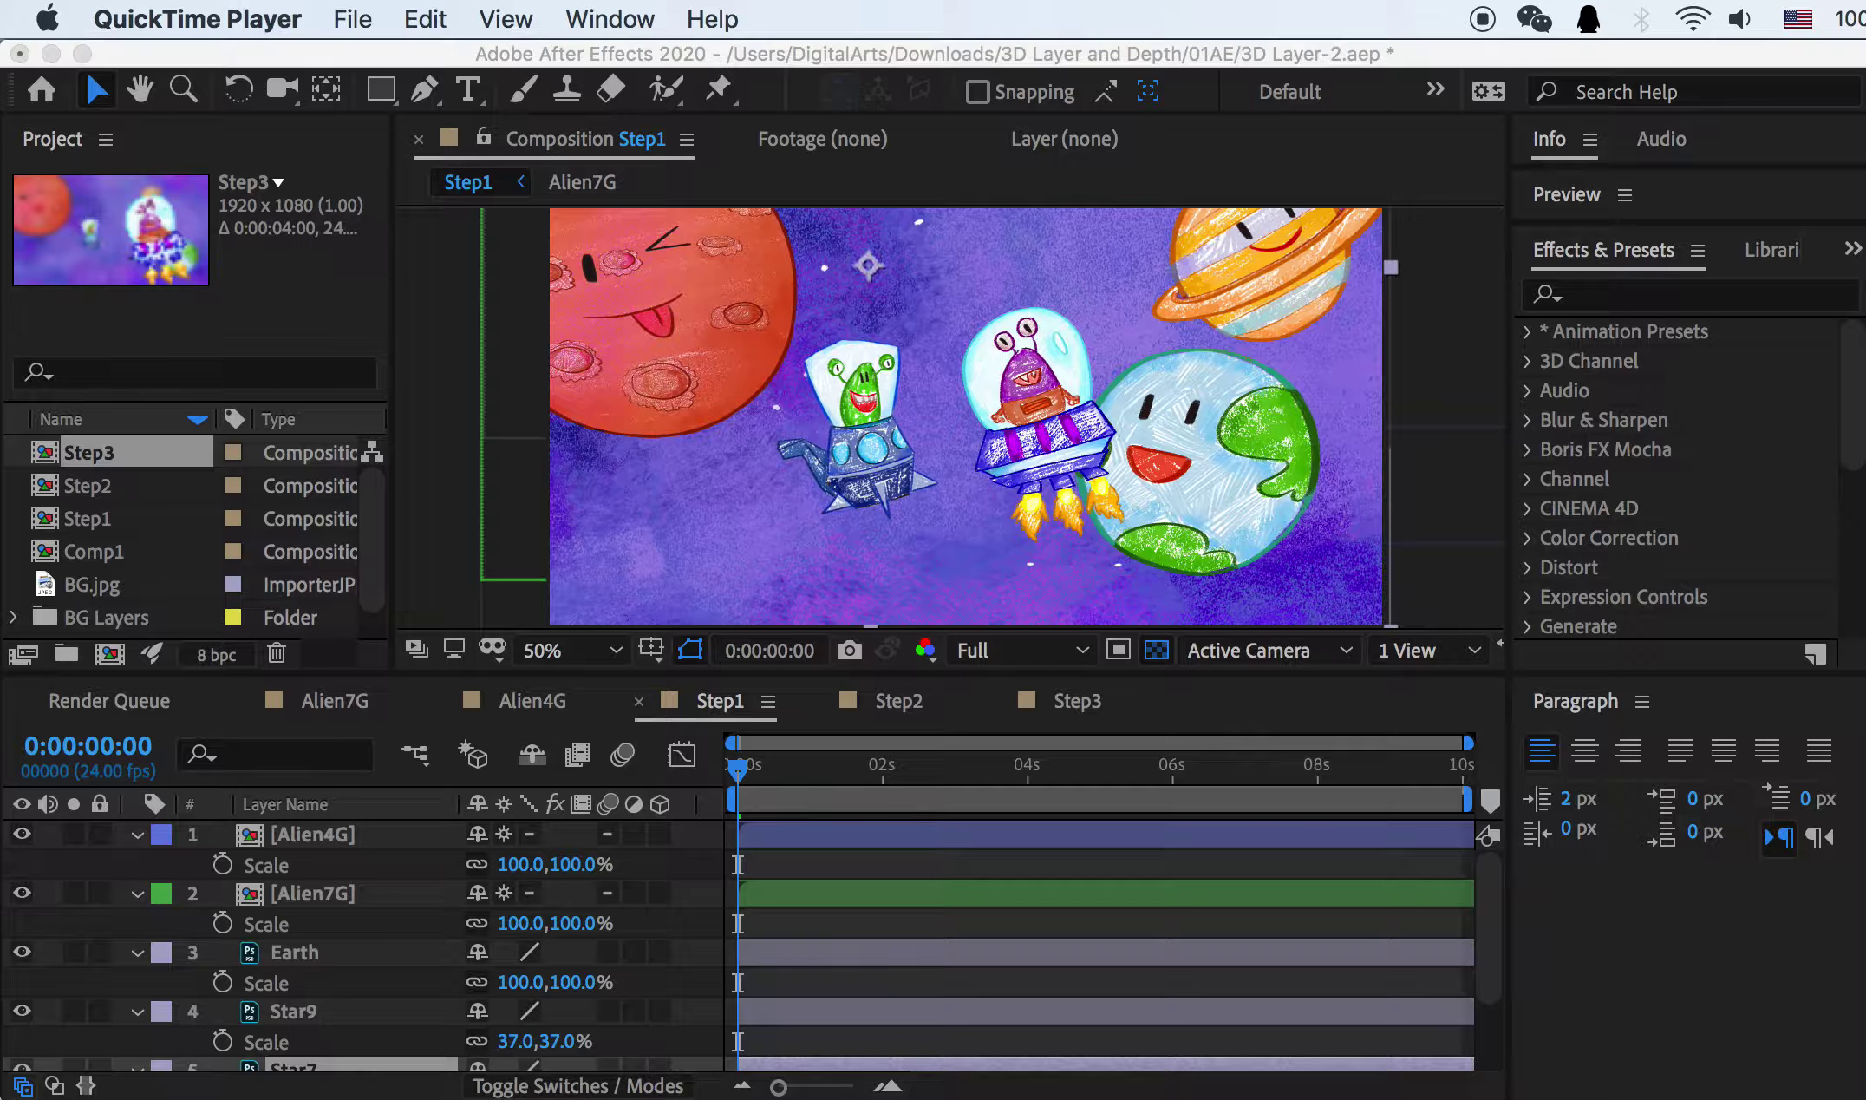
# Step: Open the Alien7G composition and scrub the green alien's animation from its start
pyautogui.click(307, 828)
pyautogui.click(341, 707)
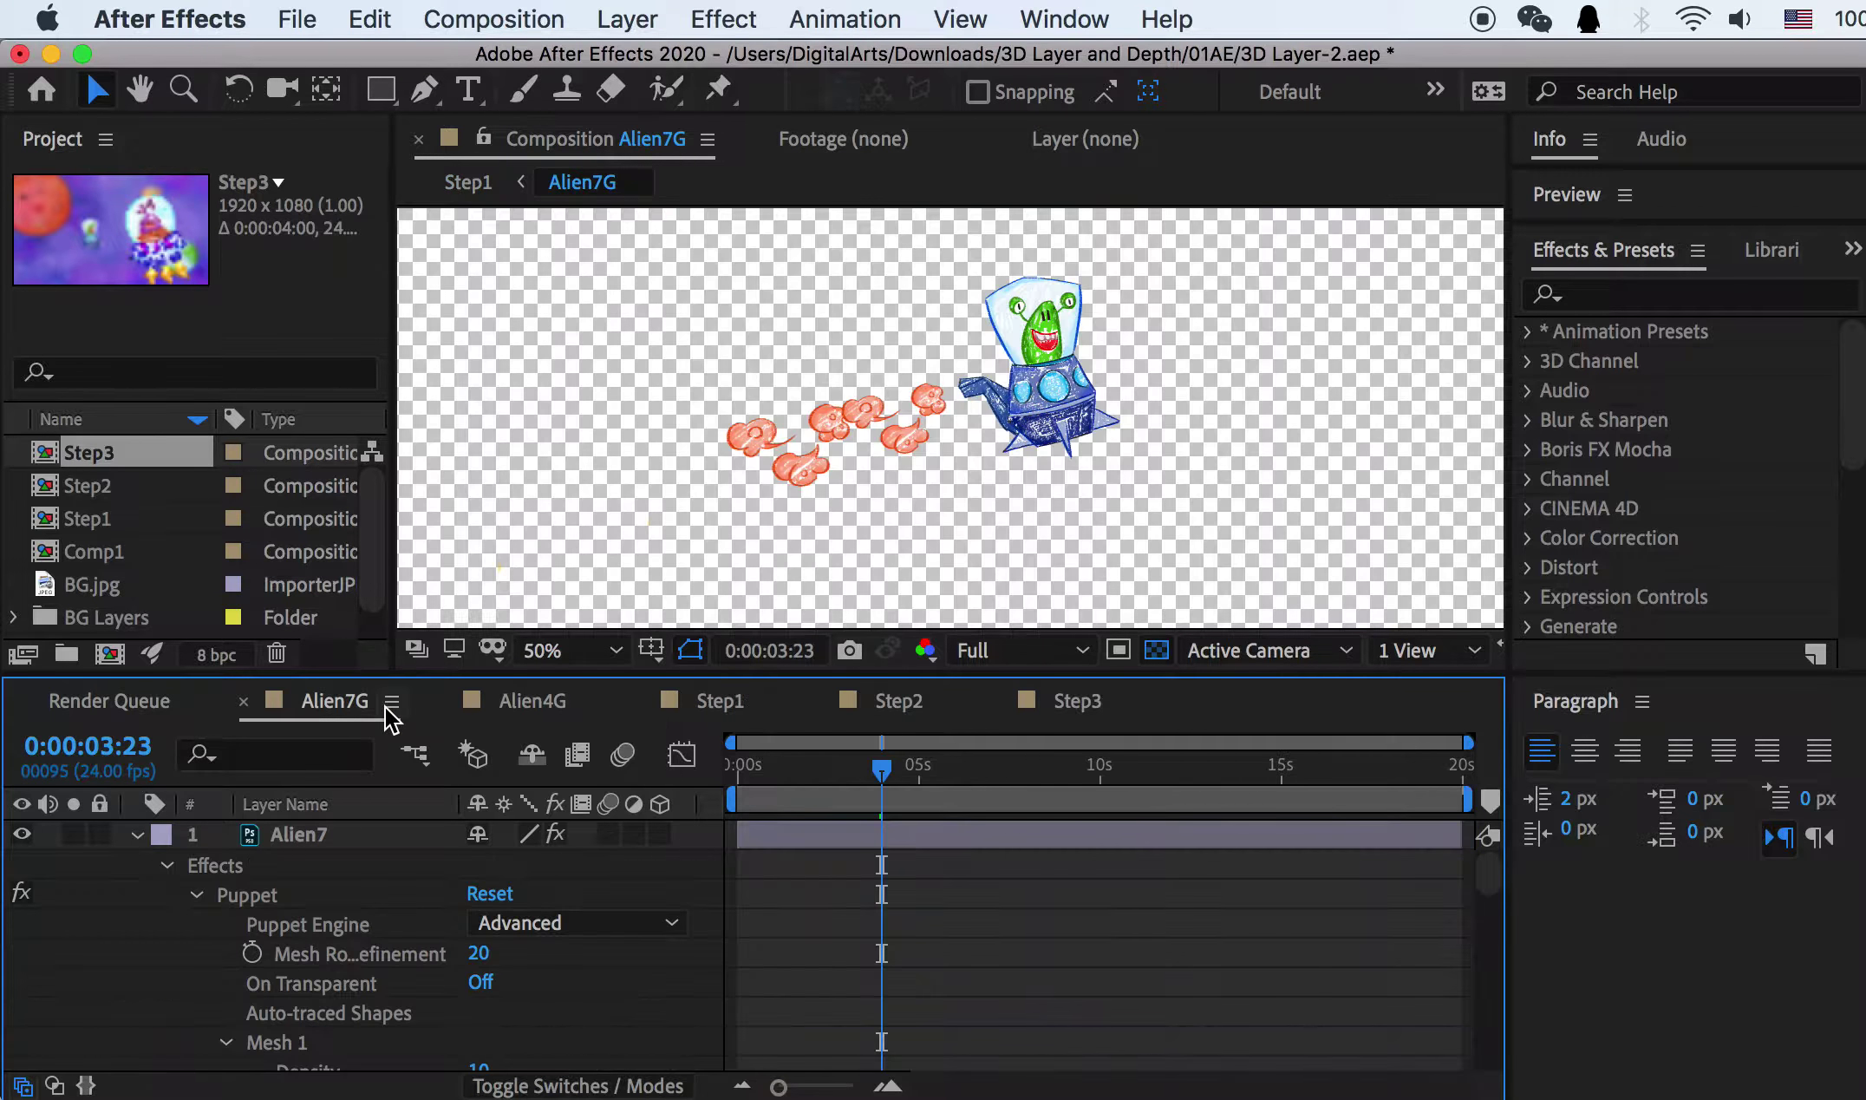
pyautogui.moveTo(807, 770); pyautogui.dragTo(640, 763)
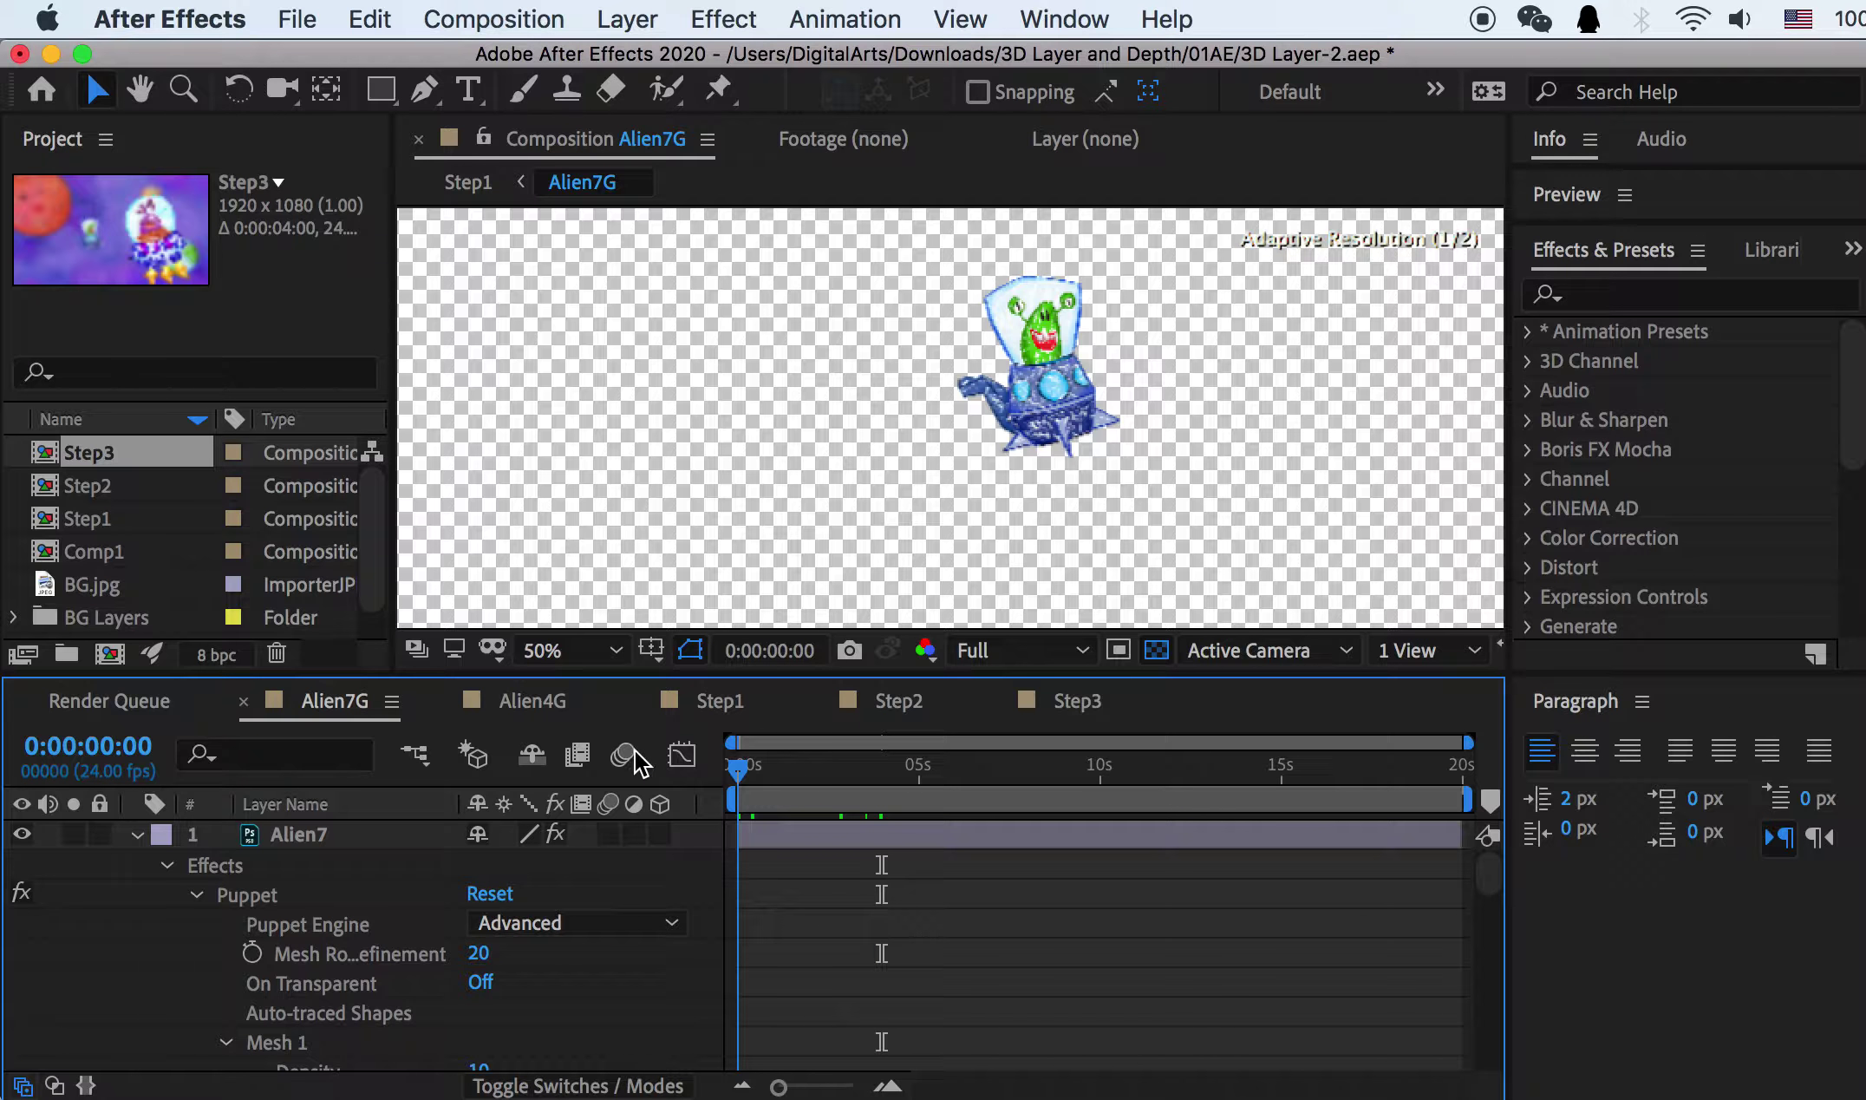
pyautogui.scroll(-3, 867, 902)
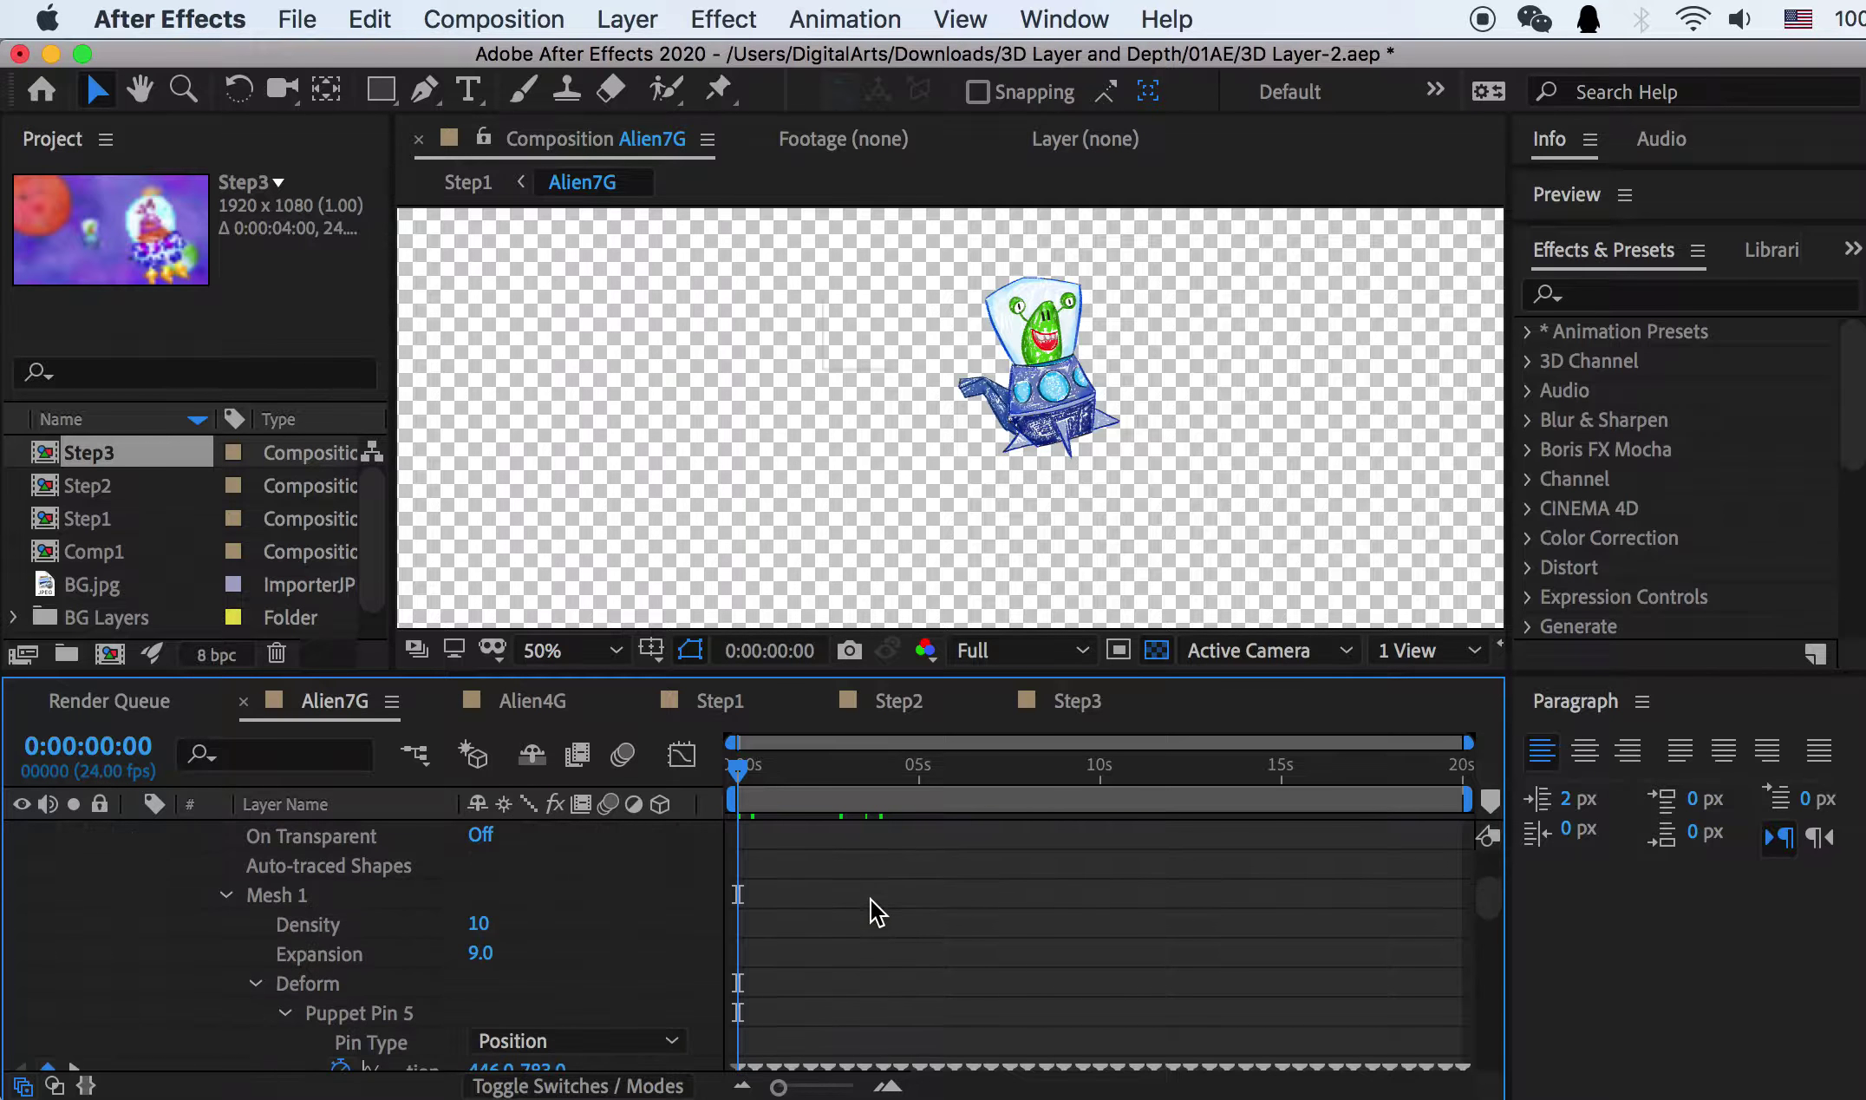
pyautogui.scroll(-5, 867, 910)
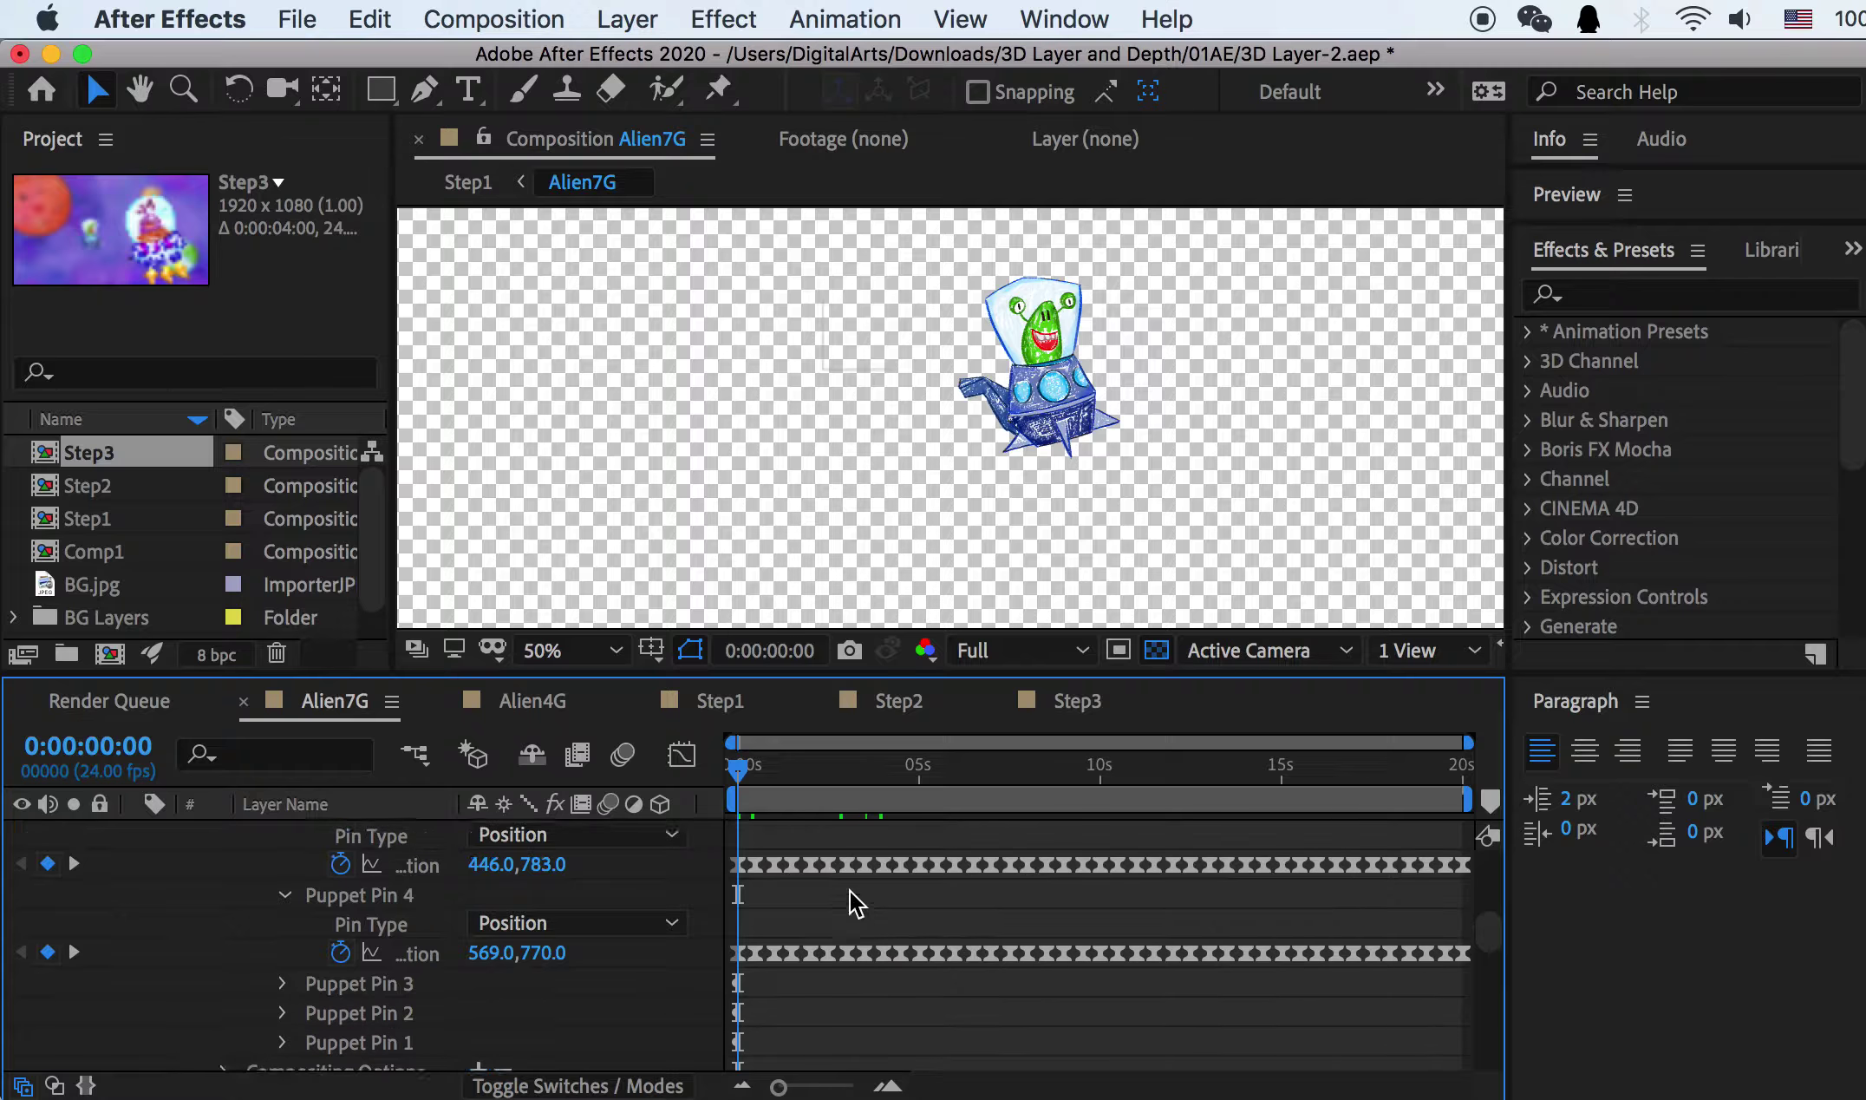
pyautogui.scroll(1, 857, 904)
pyautogui.moveTo(750, 767); pyautogui.dragTo(937, 768)
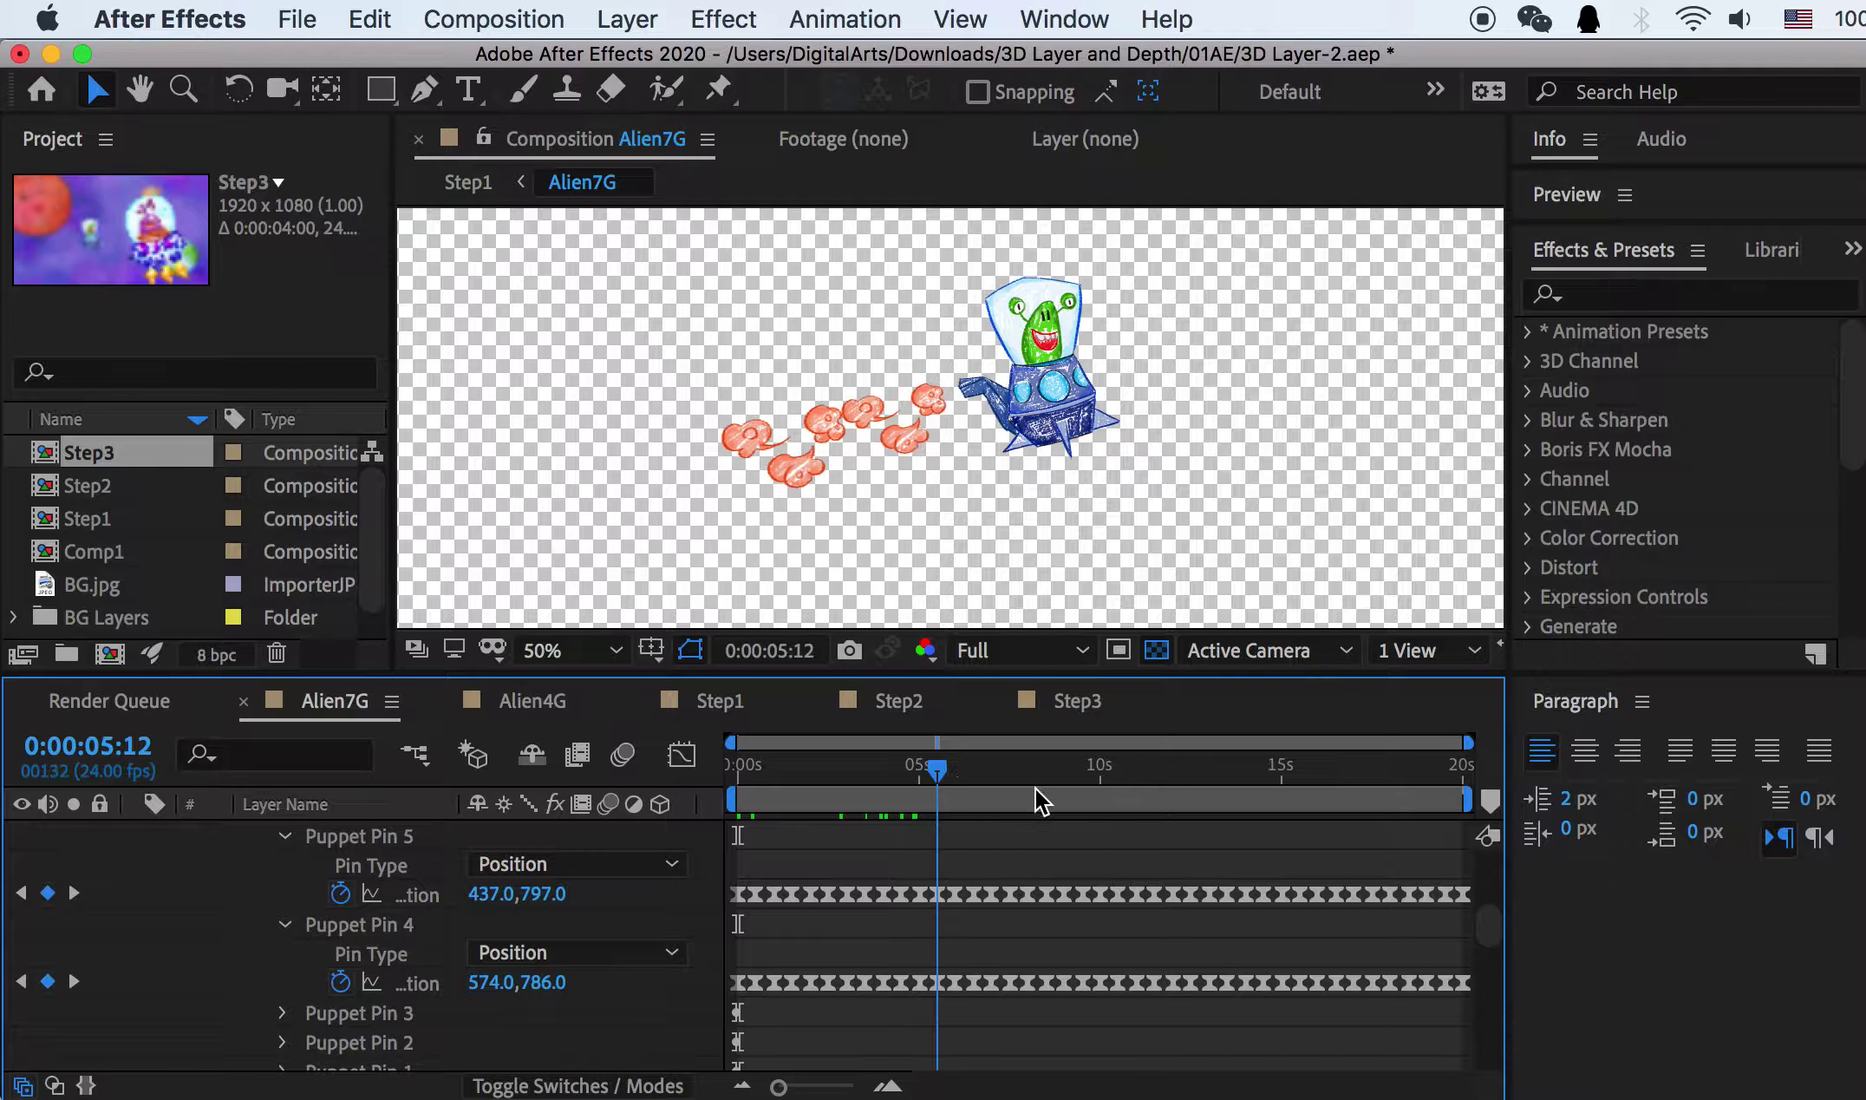
# Step: Switch to Alien4G and scrub the purple alien's rocket animation to about 8 seconds
pyautogui.click(533, 702)
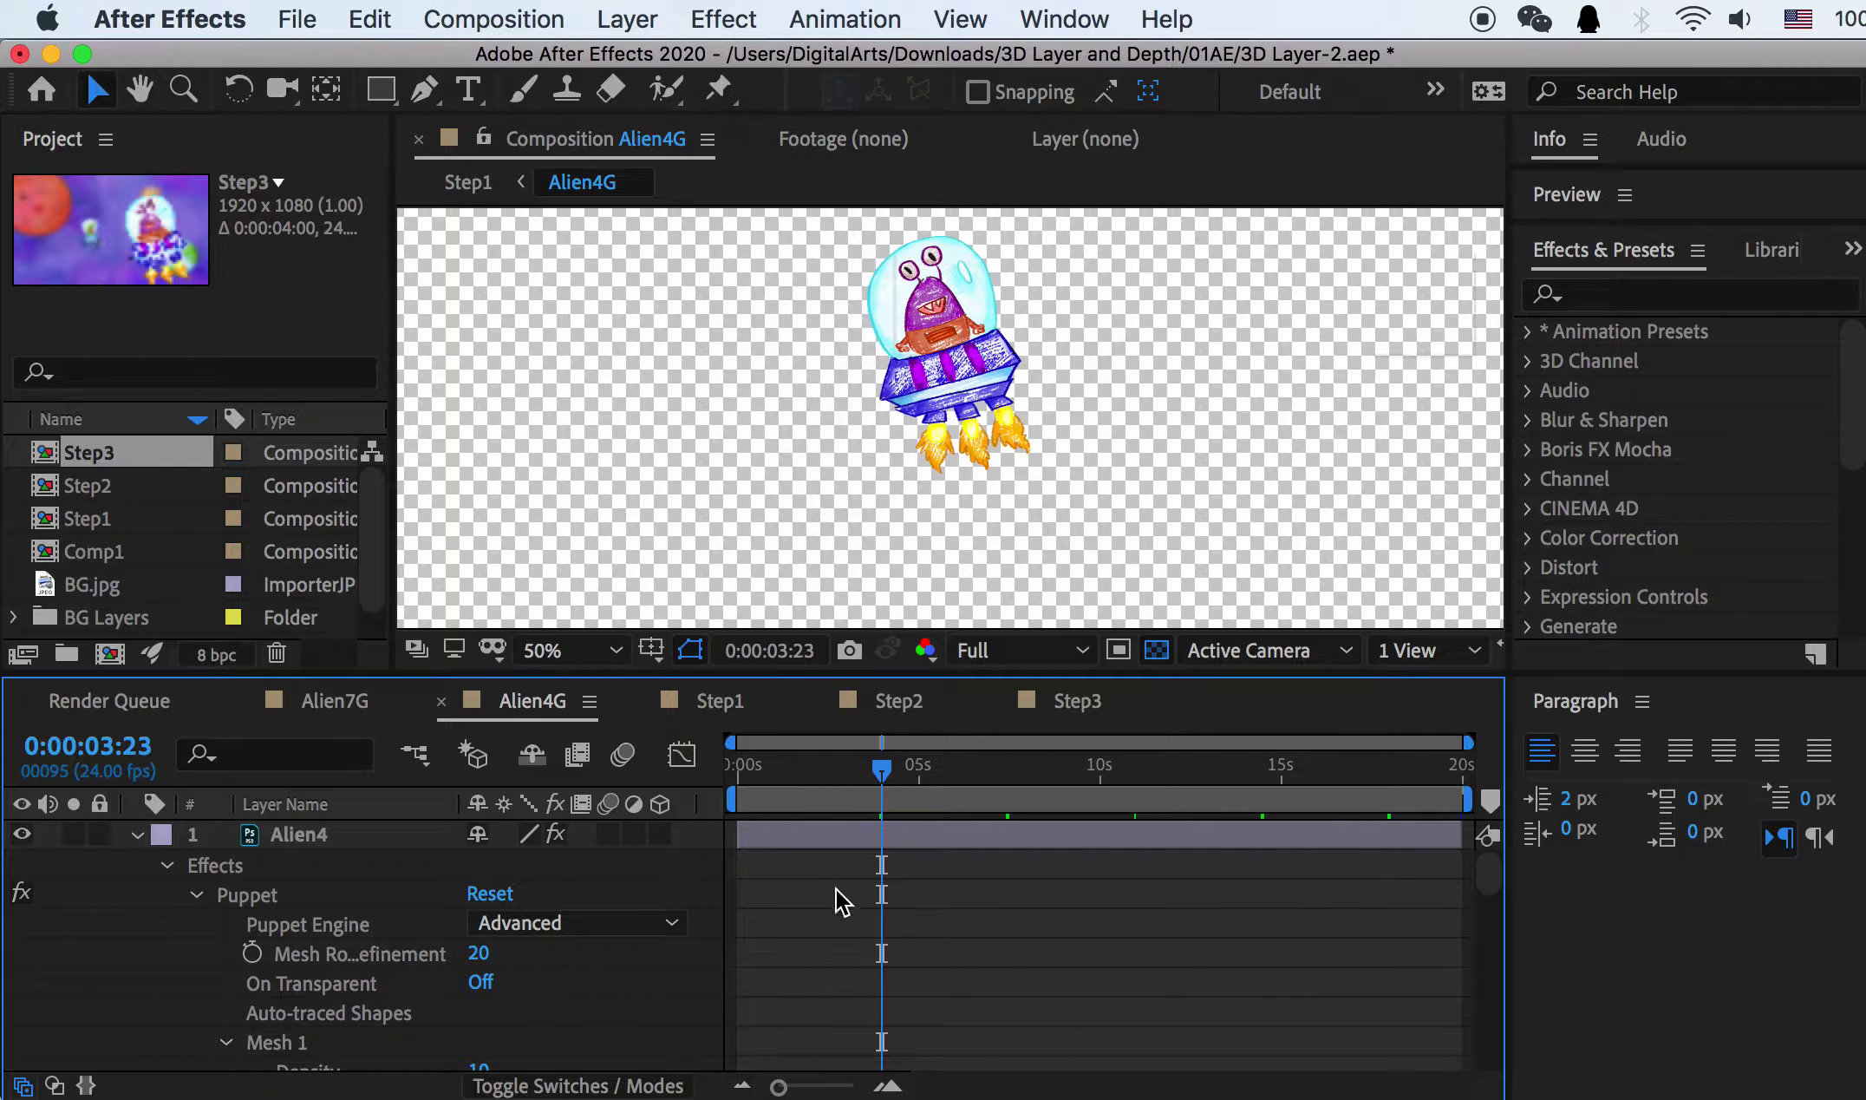
pyautogui.scroll(-6, 833, 895)
pyautogui.moveTo(857, 787)
pyautogui.mouseDown()
pyautogui.moveTo(791, 770)
pyautogui.moveTo(862, 763)
pyautogui.mouseUp()
pyautogui.scroll(2, 950, 473)
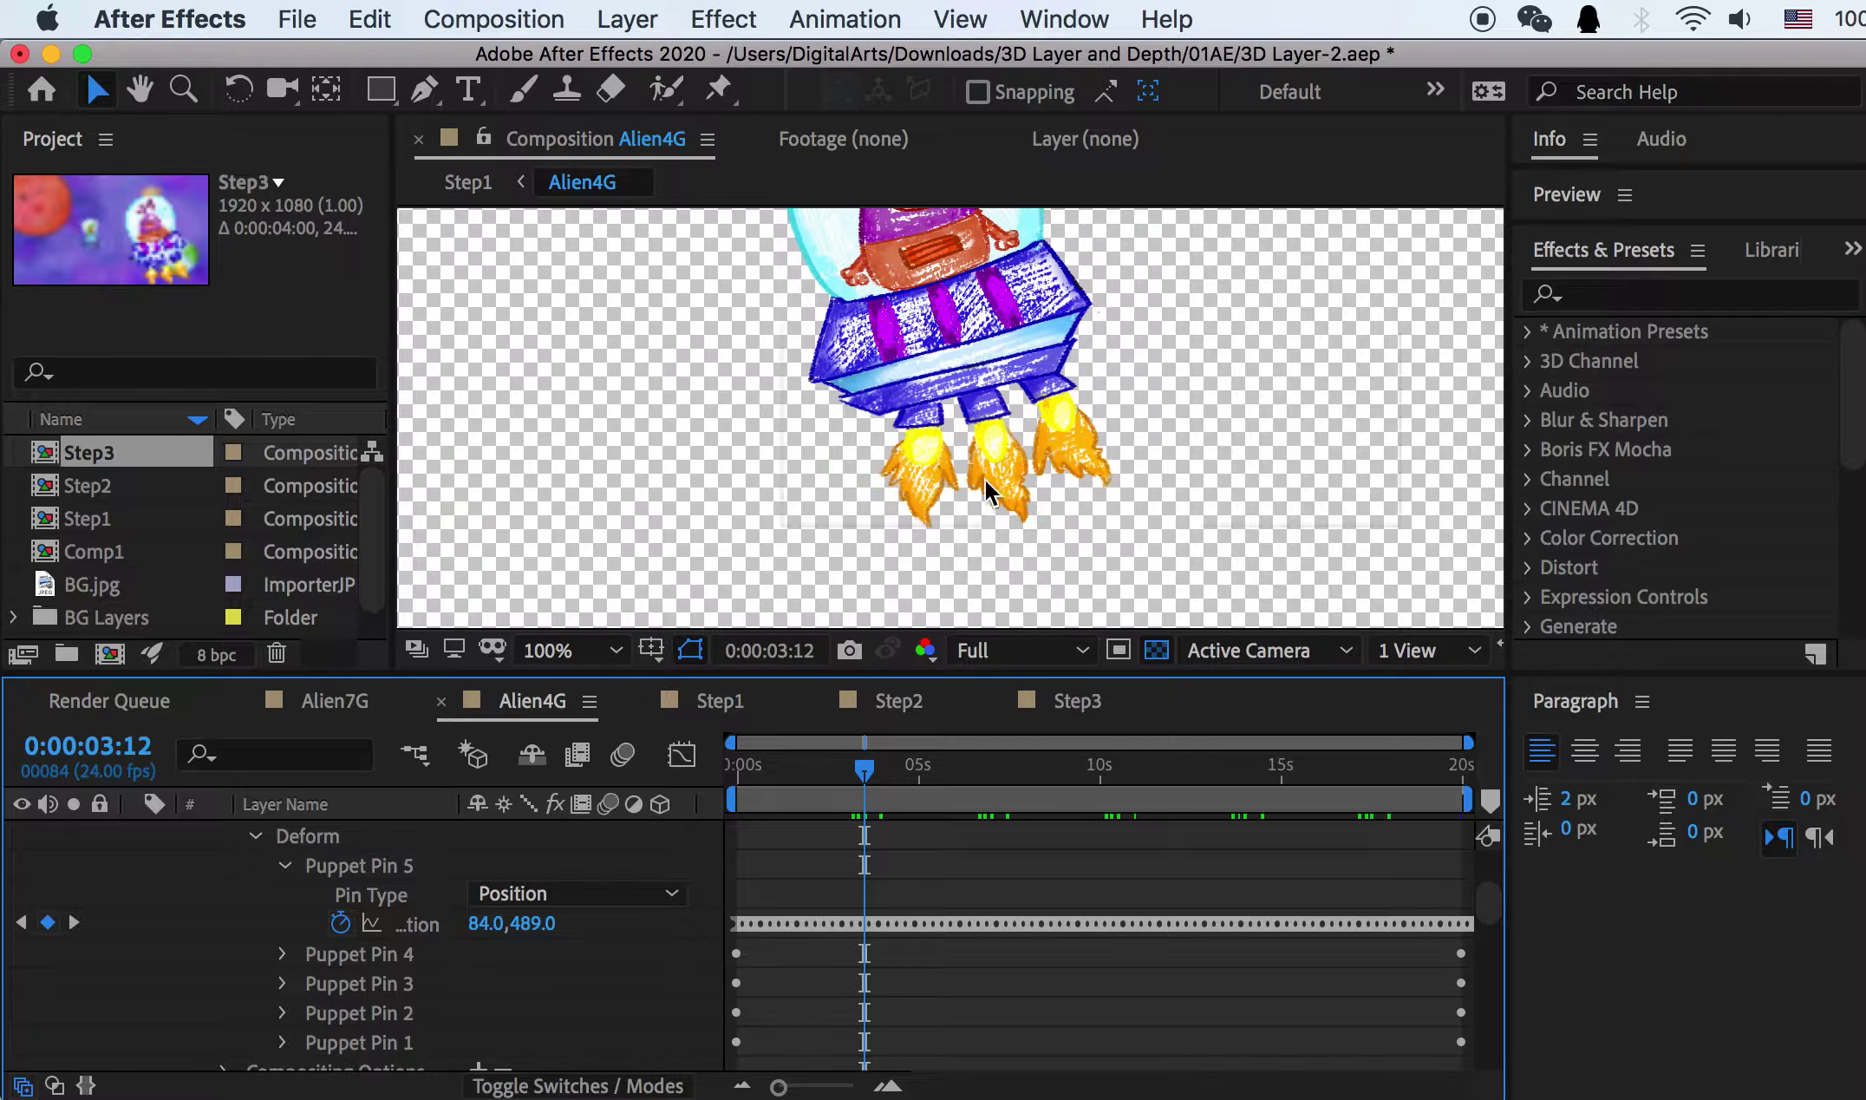
pyautogui.click(902, 769)
pyautogui.moveTo(913, 767); pyautogui.dragTo(1045, 767)
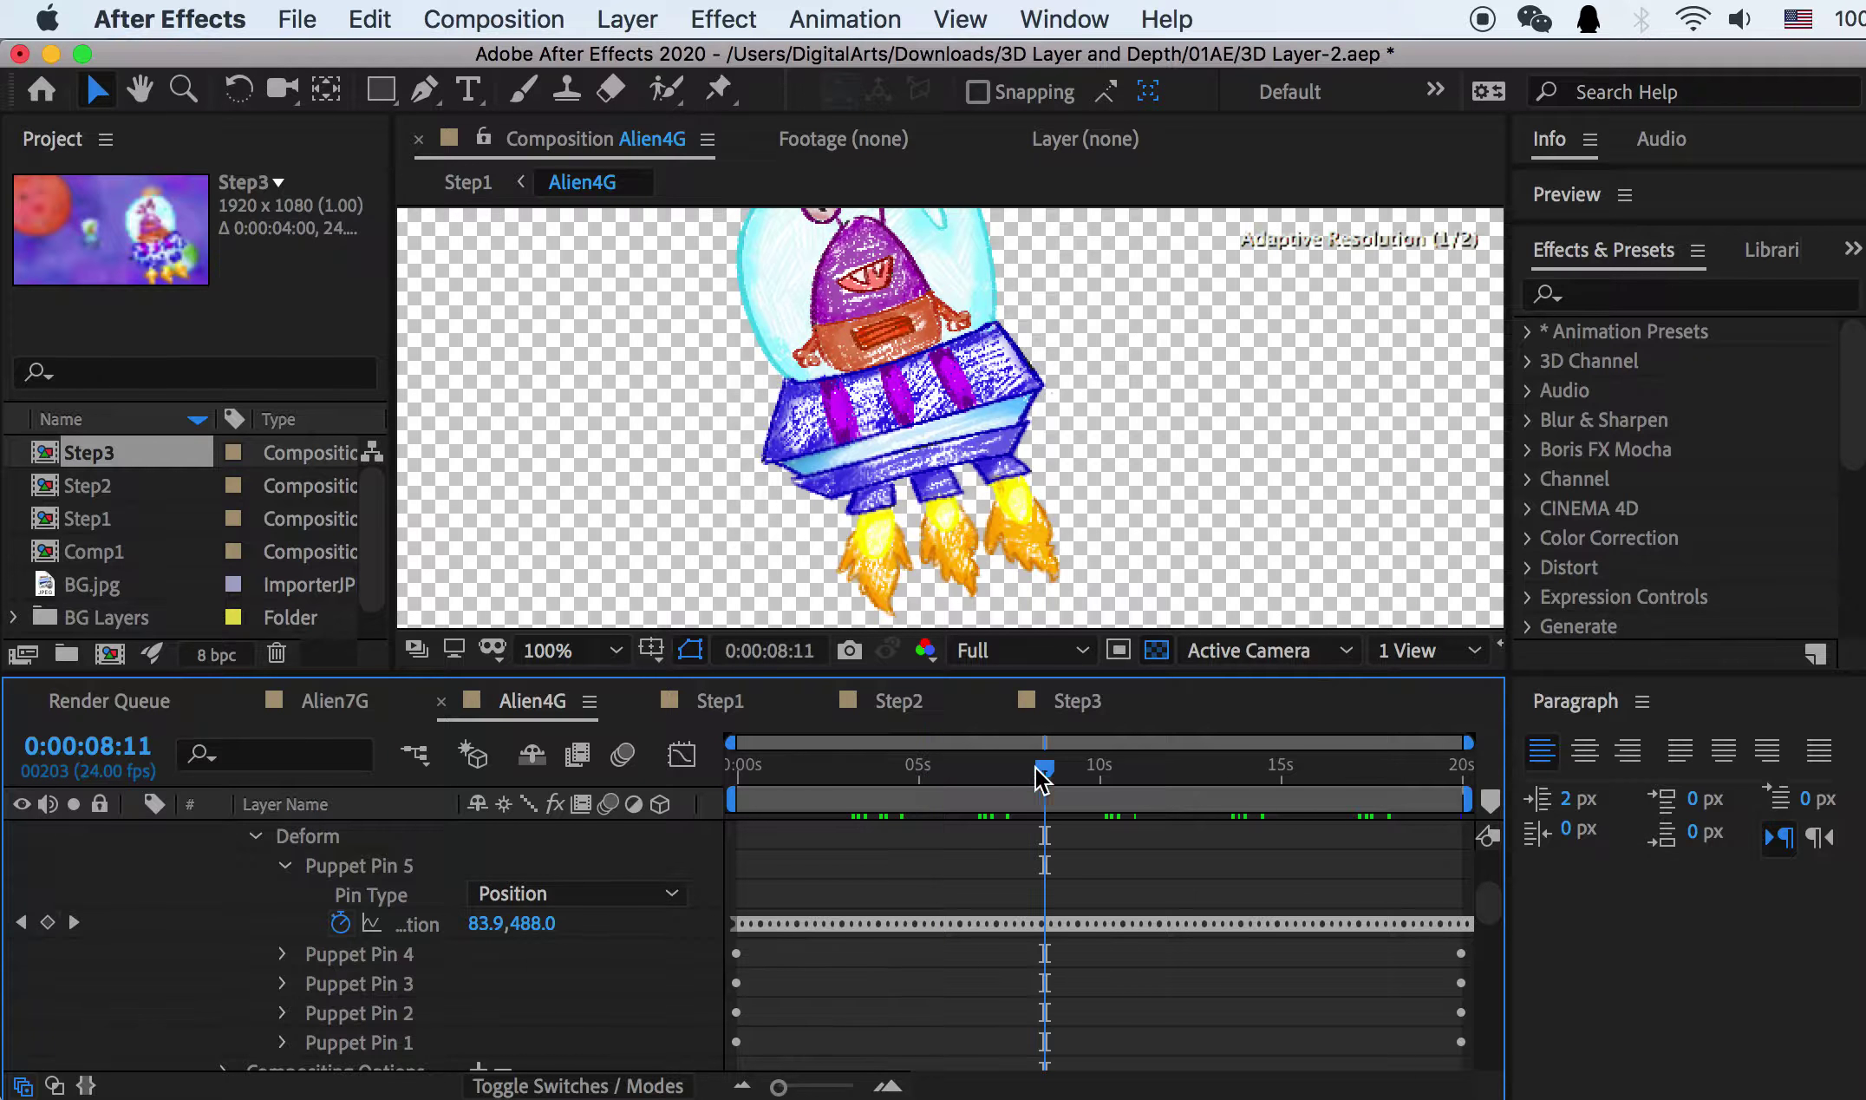
# Step: Return to Step1 and toggle the Alien4G and Alien7G layers' visibility to identify them
pyautogui.click(722, 703)
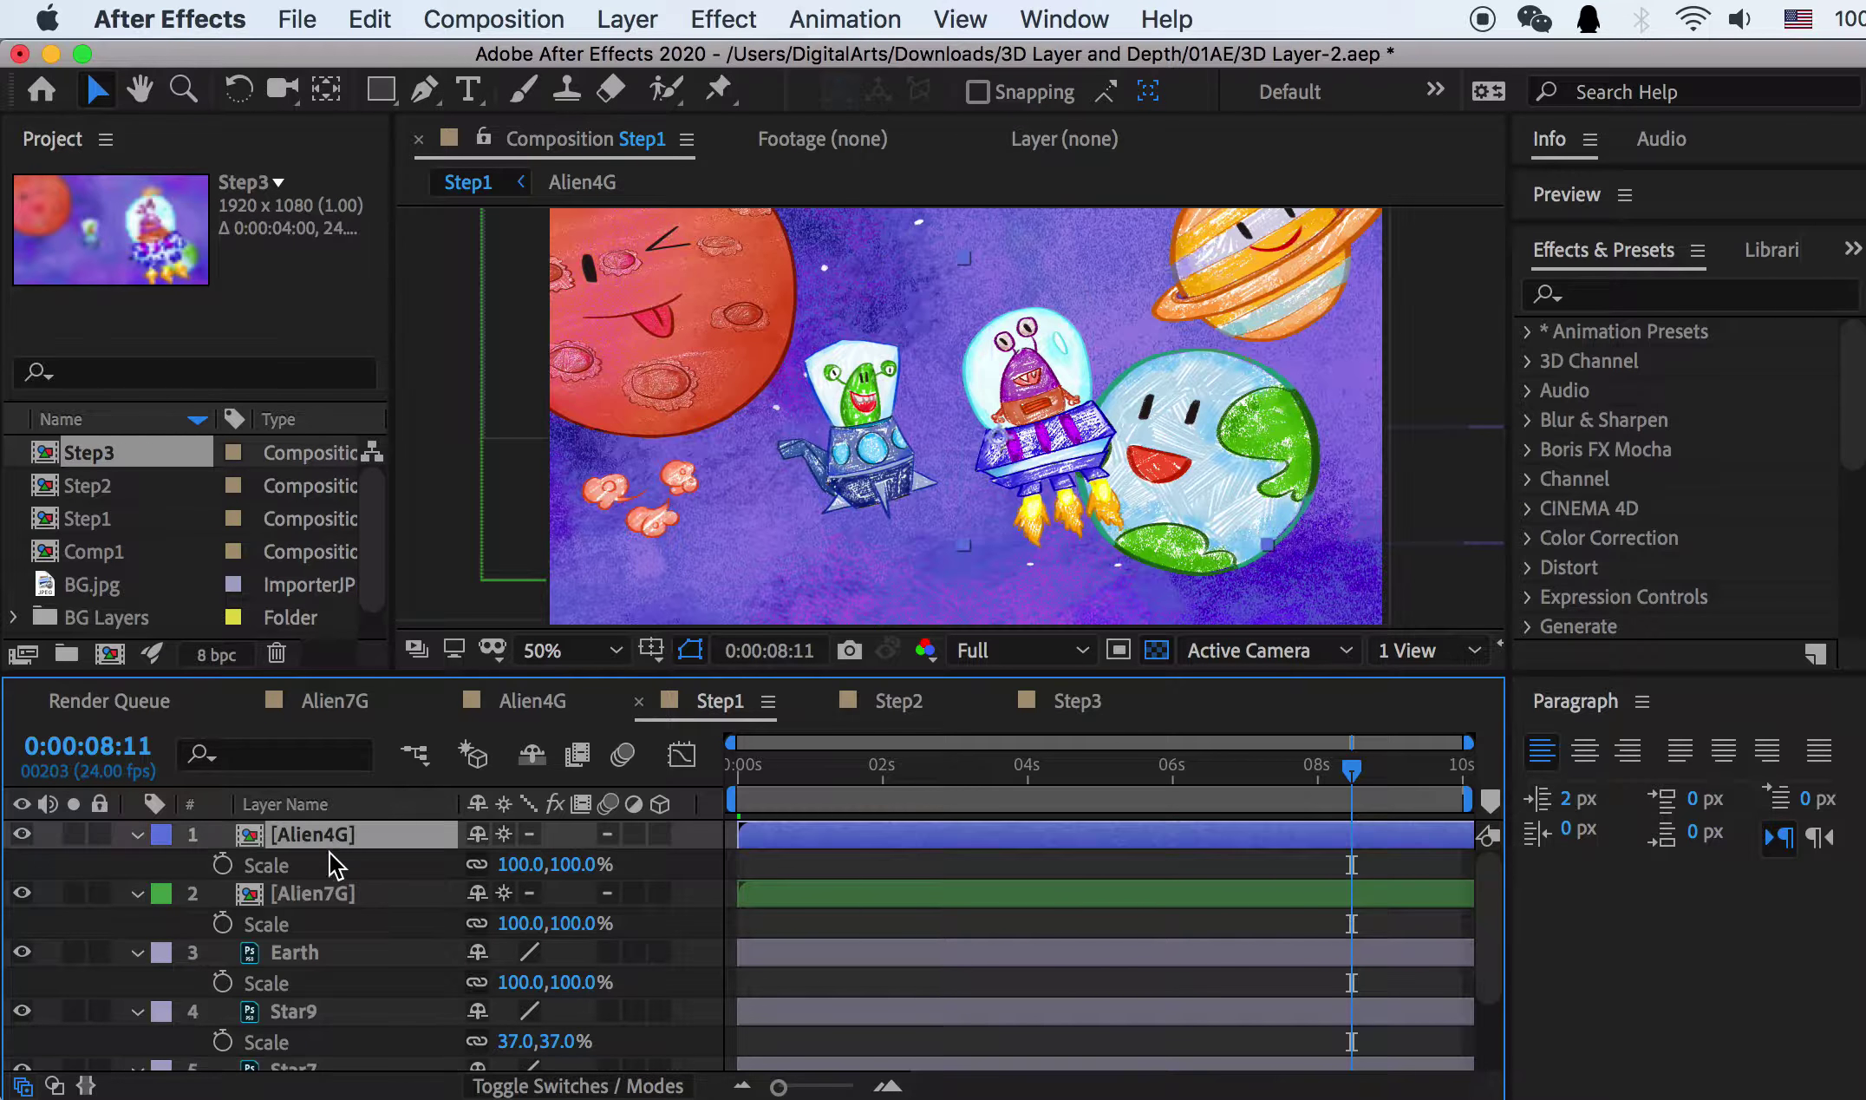
pyautogui.click(323, 892)
pyautogui.click(326, 834)
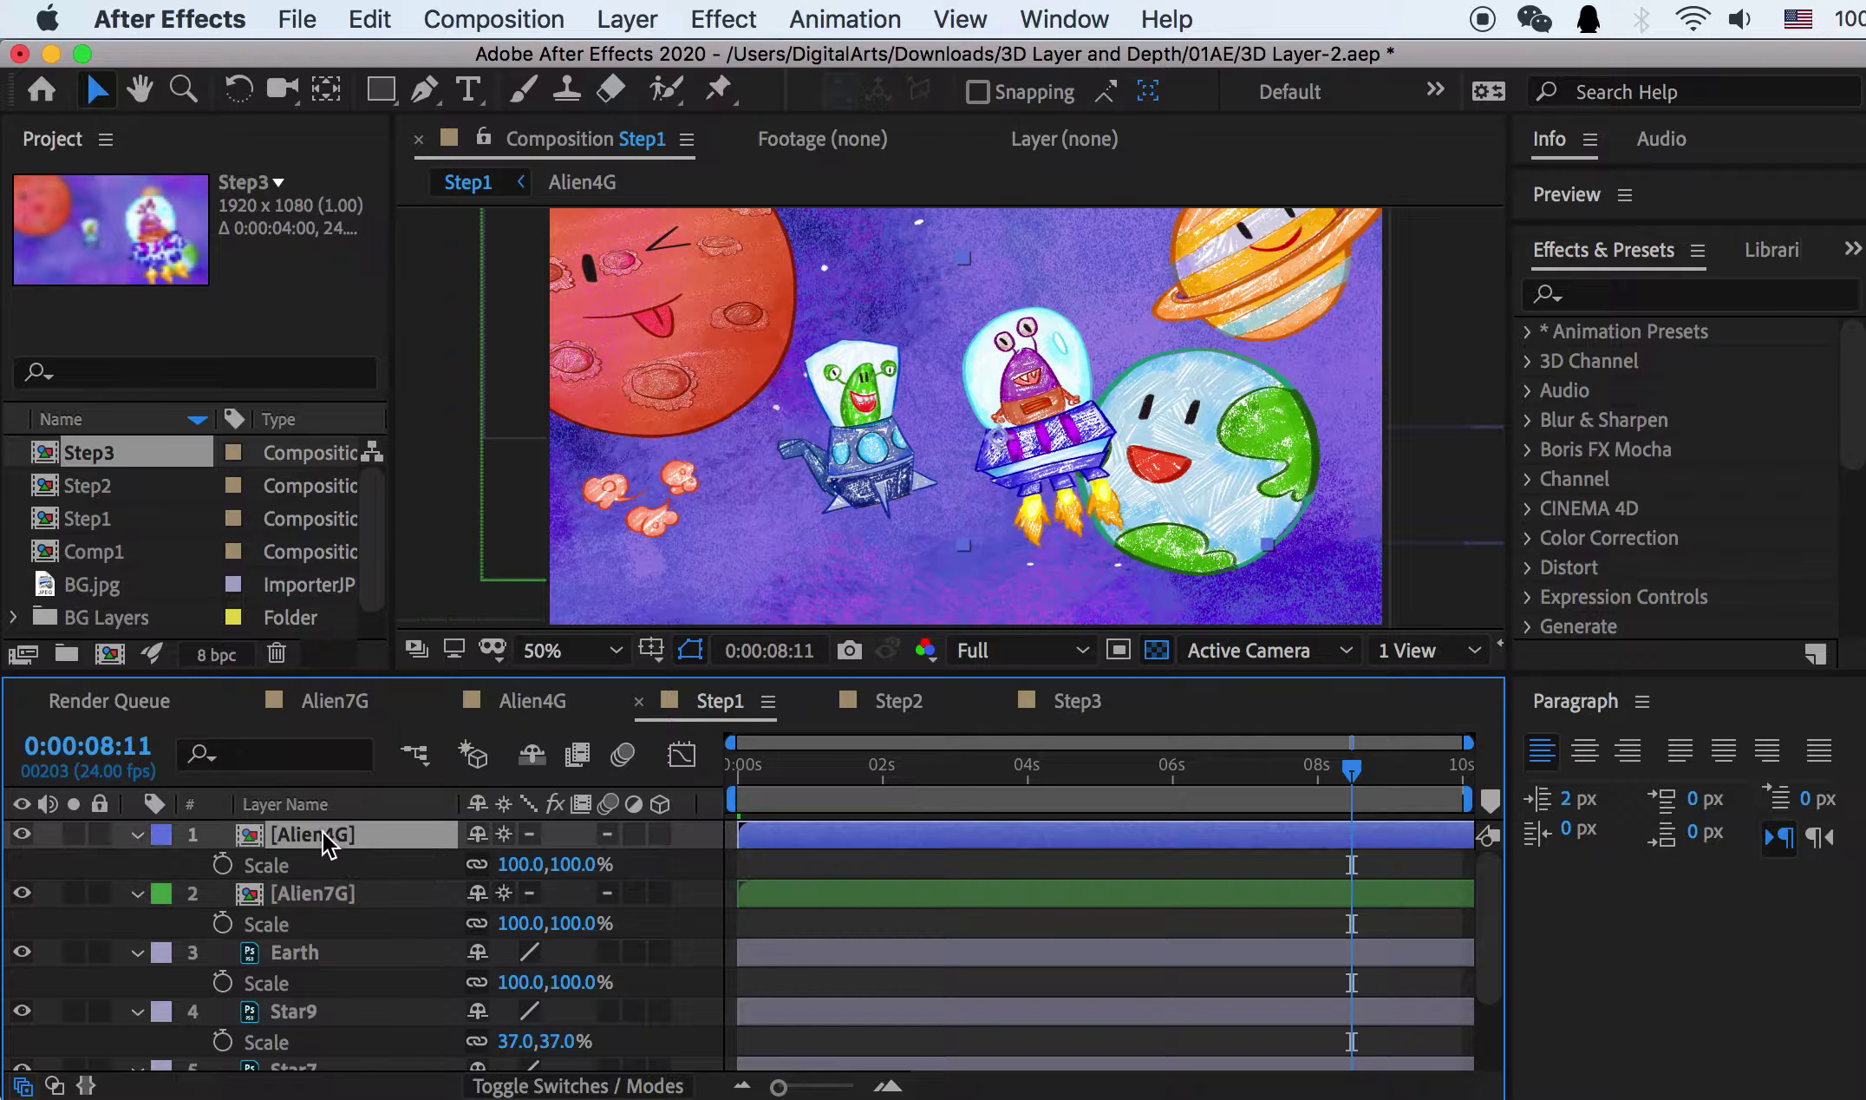
pyautogui.click(24, 834)
pyautogui.click(25, 835)
pyautogui.click(291, 893)
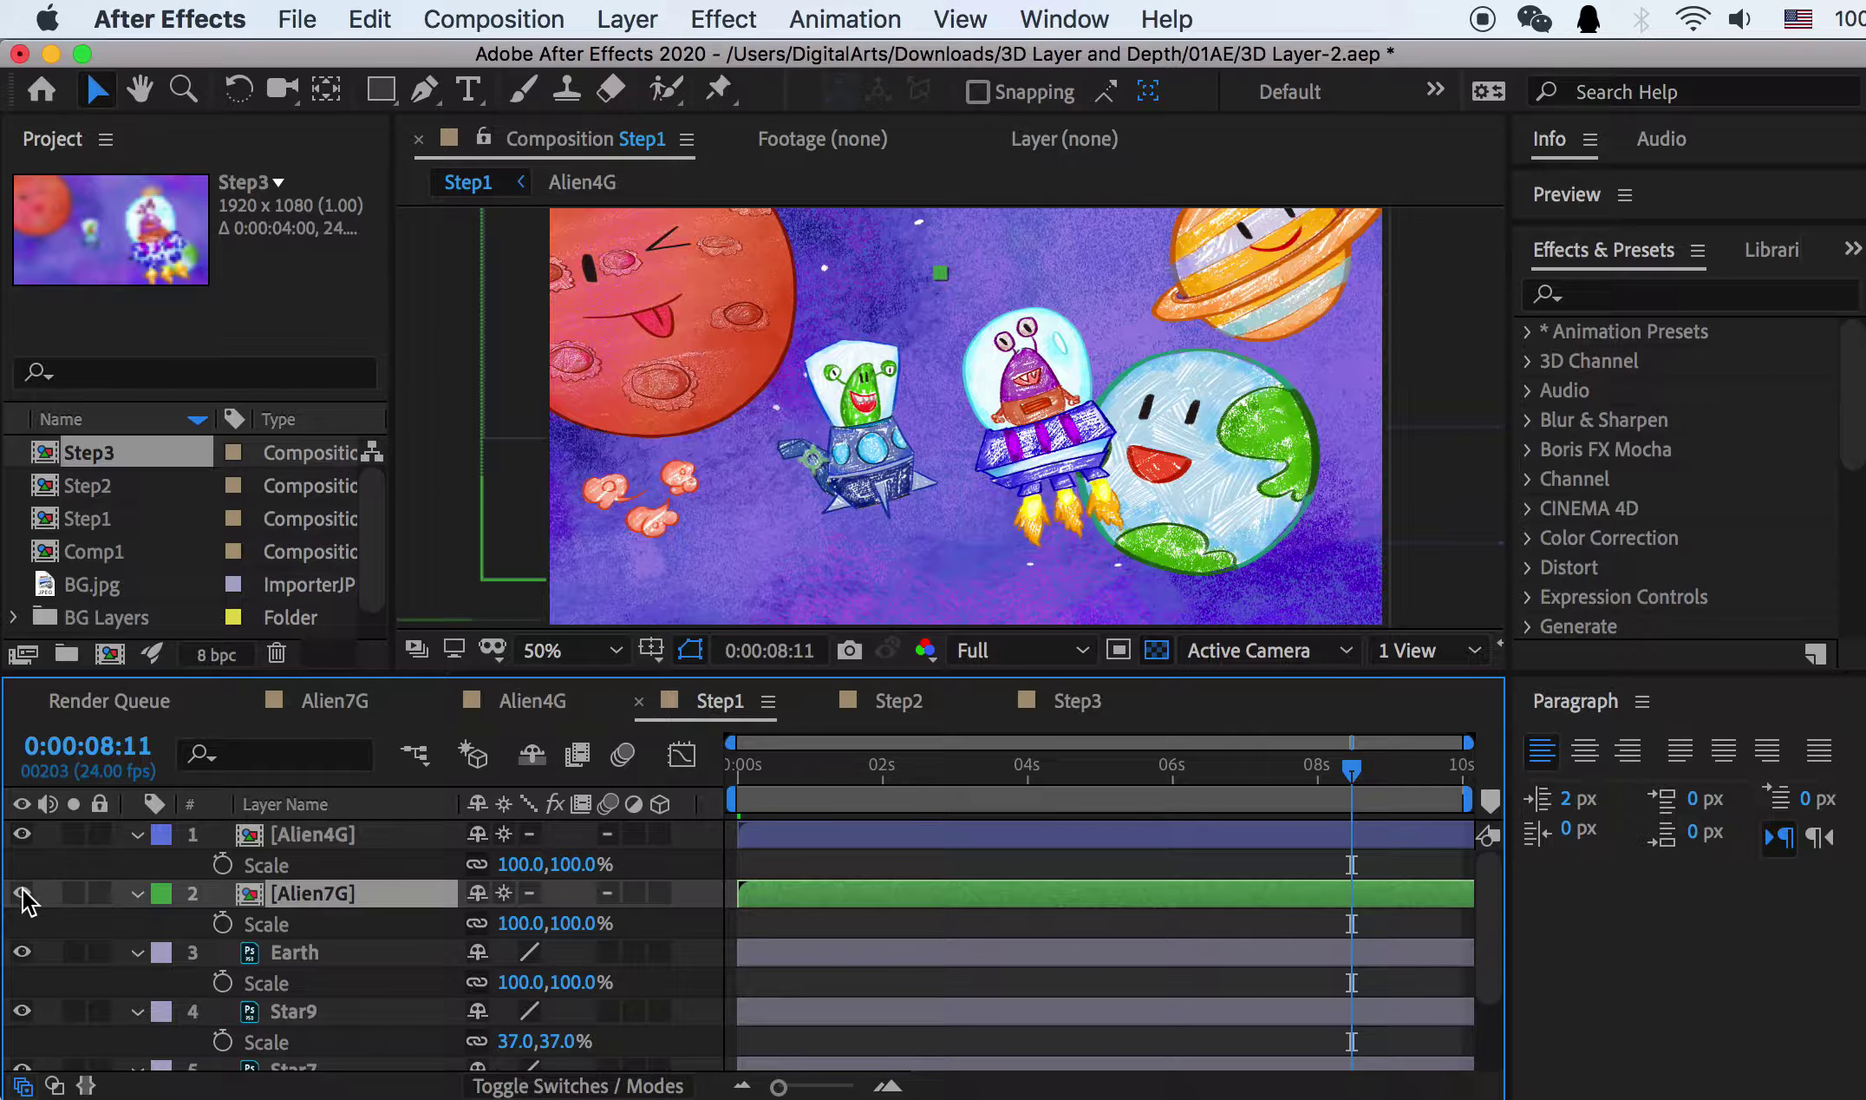
pyautogui.click(22, 893)
# Step: Inspect the Earth, Star9, Star7 and BG.jpg layers, toggling the background's visibility
pyautogui.scroll(-1, 290, 954)
pyautogui.click(295, 922)
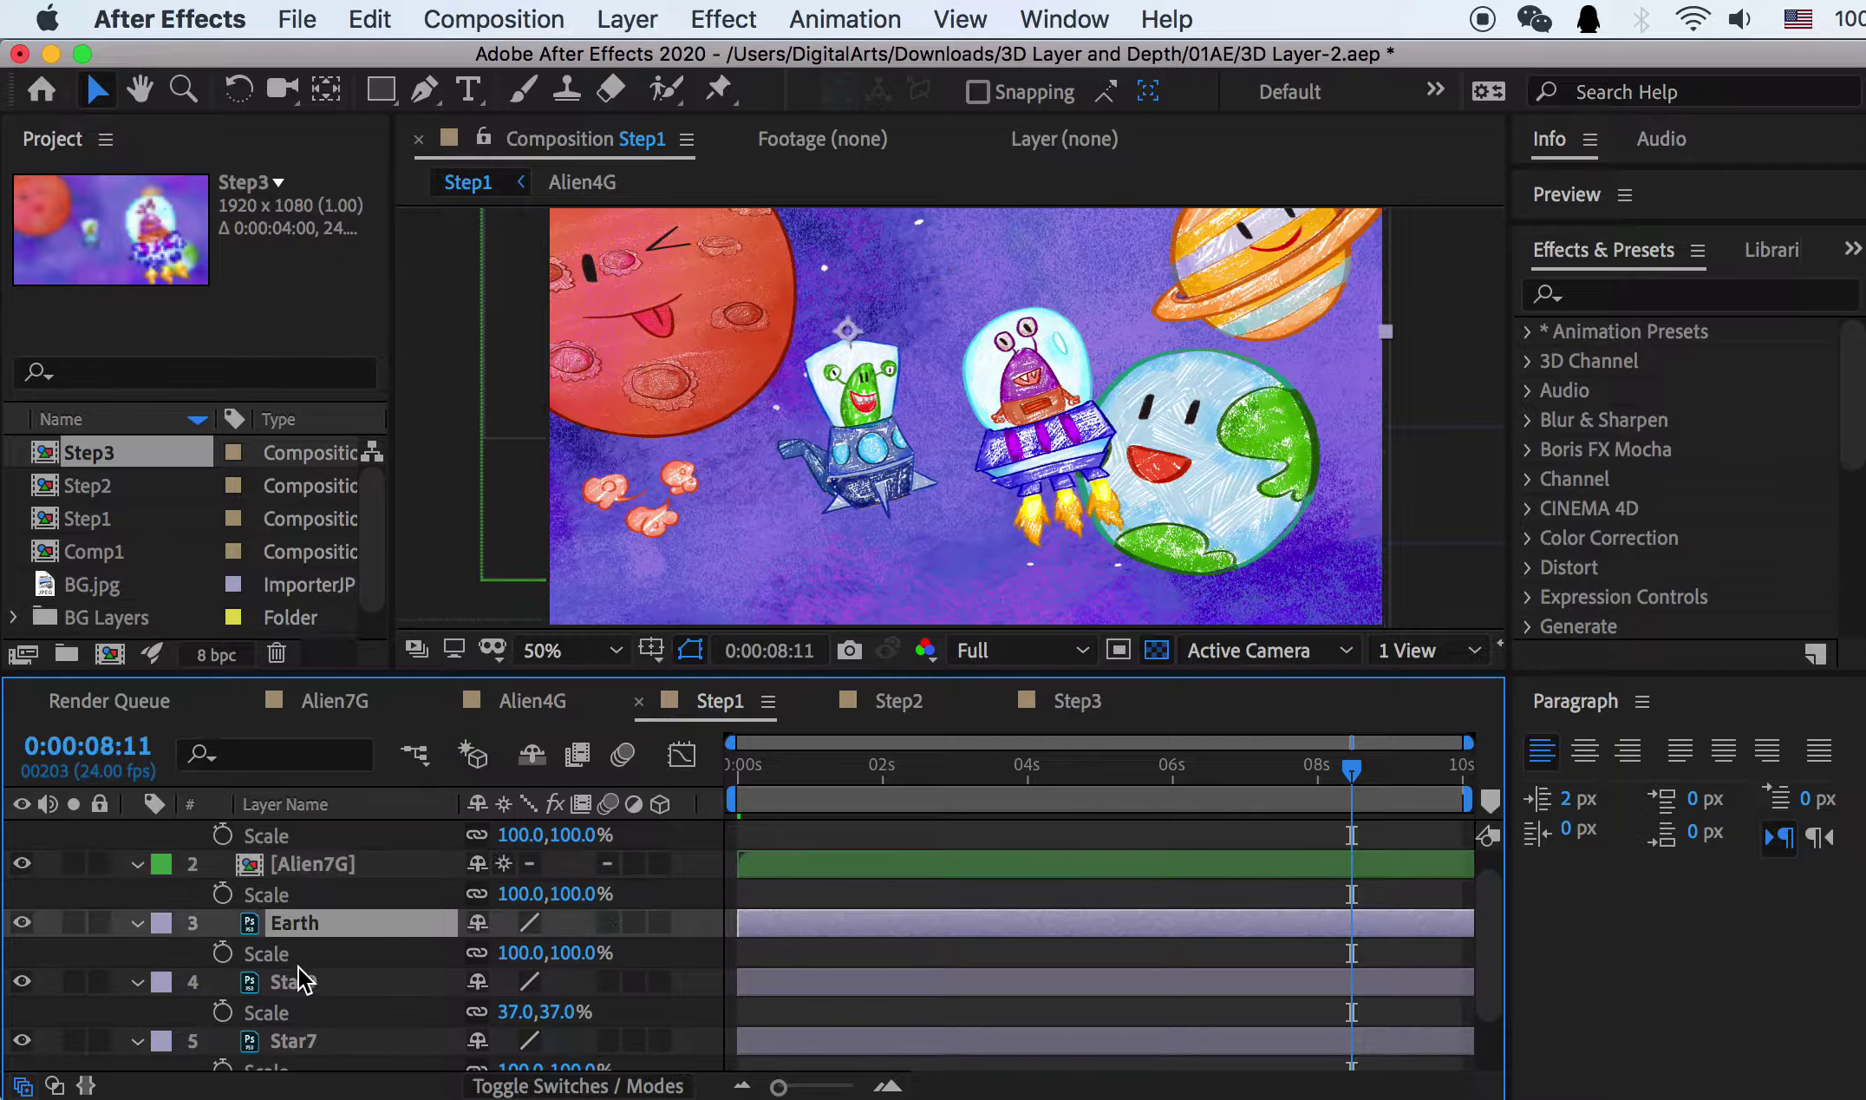
pyautogui.click(294, 982)
pyautogui.click(295, 1041)
pyautogui.scroll(-1, 295, 1041)
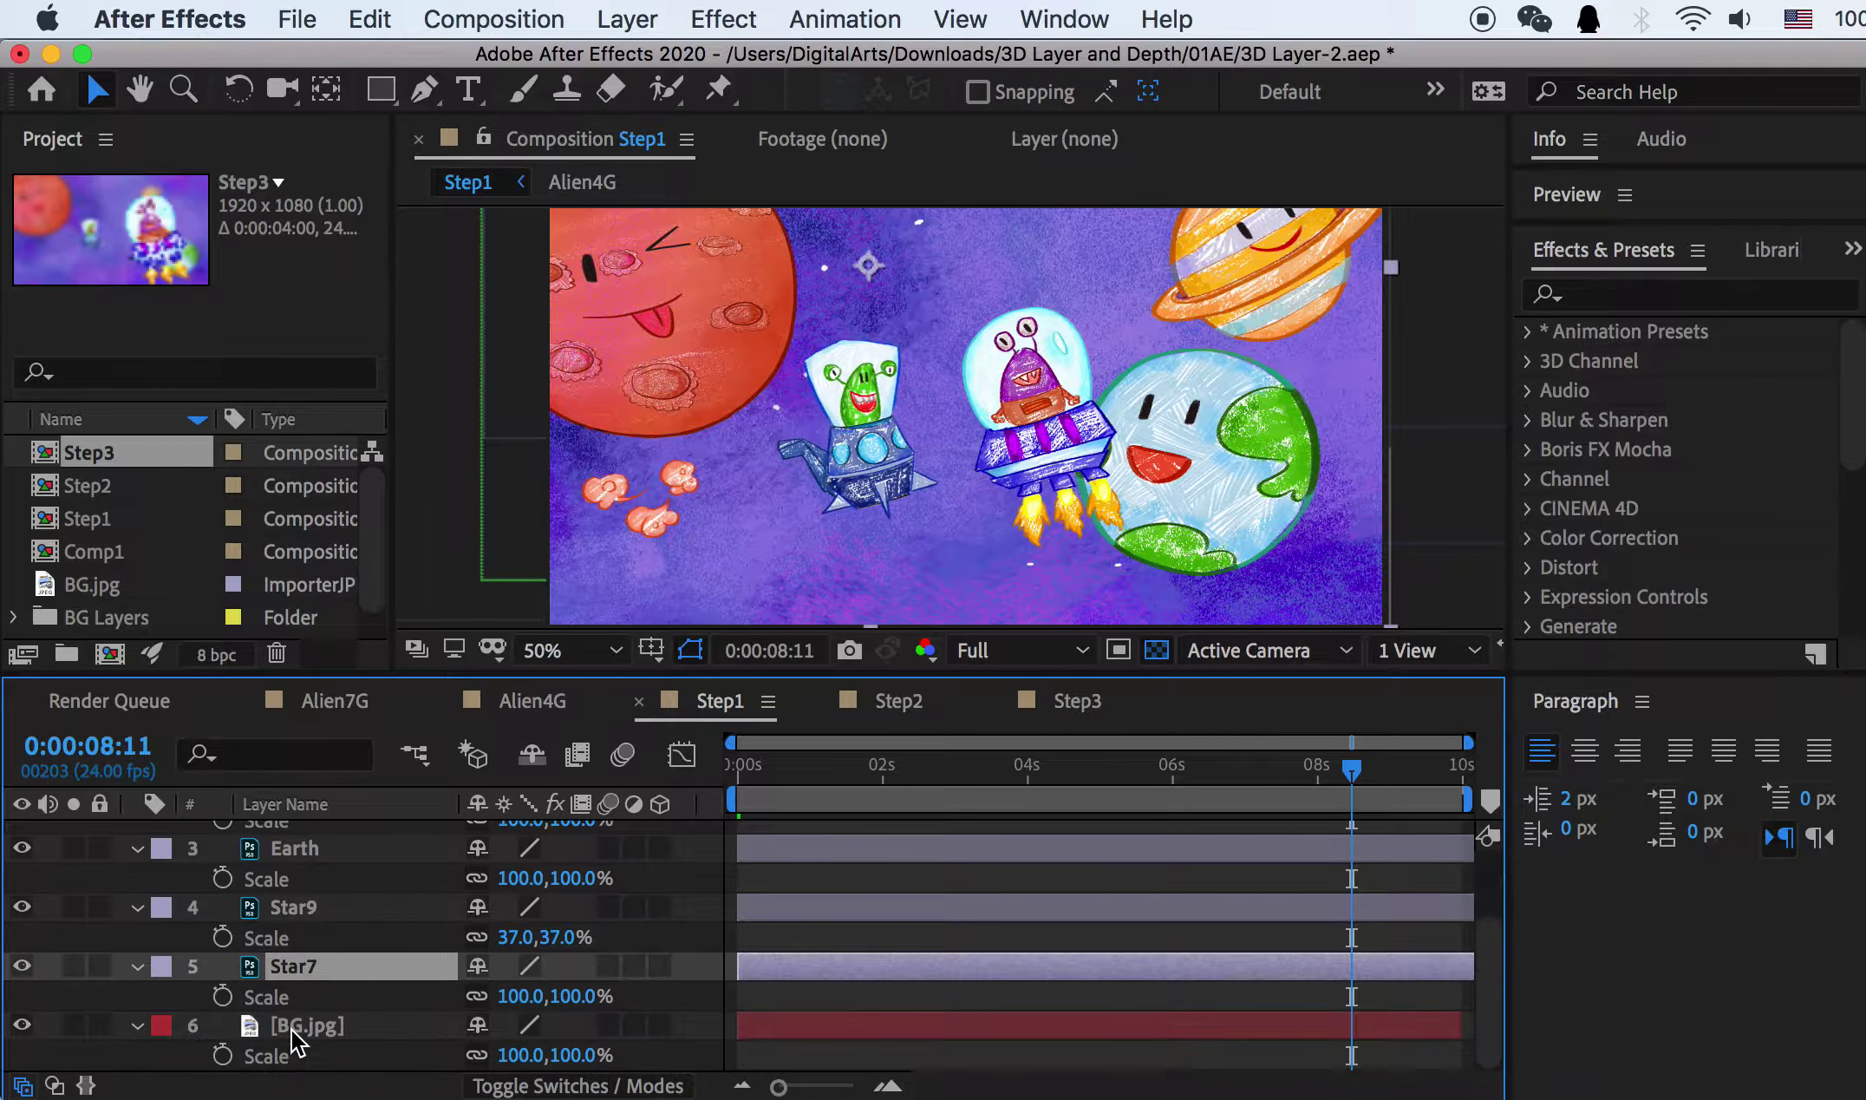
pyautogui.click(295, 1025)
pyautogui.click(22, 1026)
pyautogui.click(21, 1025)
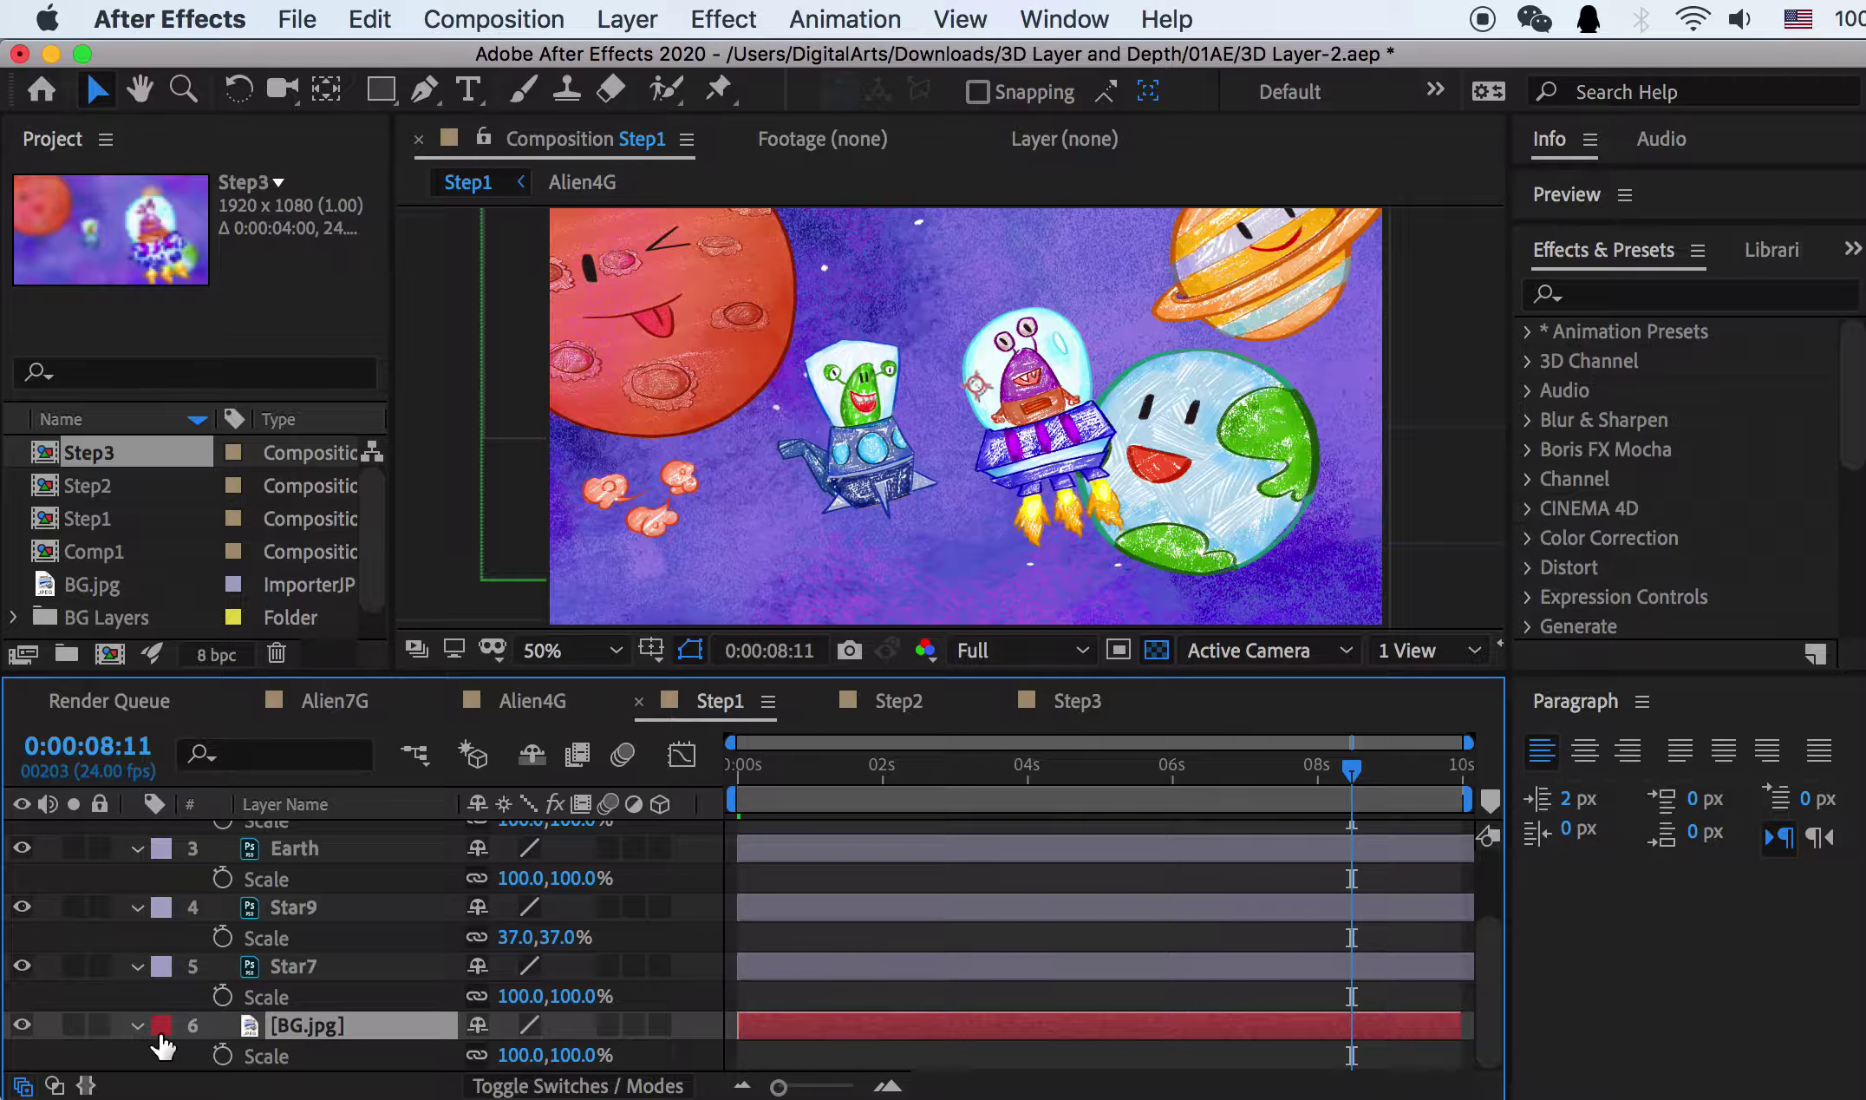
pyautogui.scroll(2, 174, 1040)
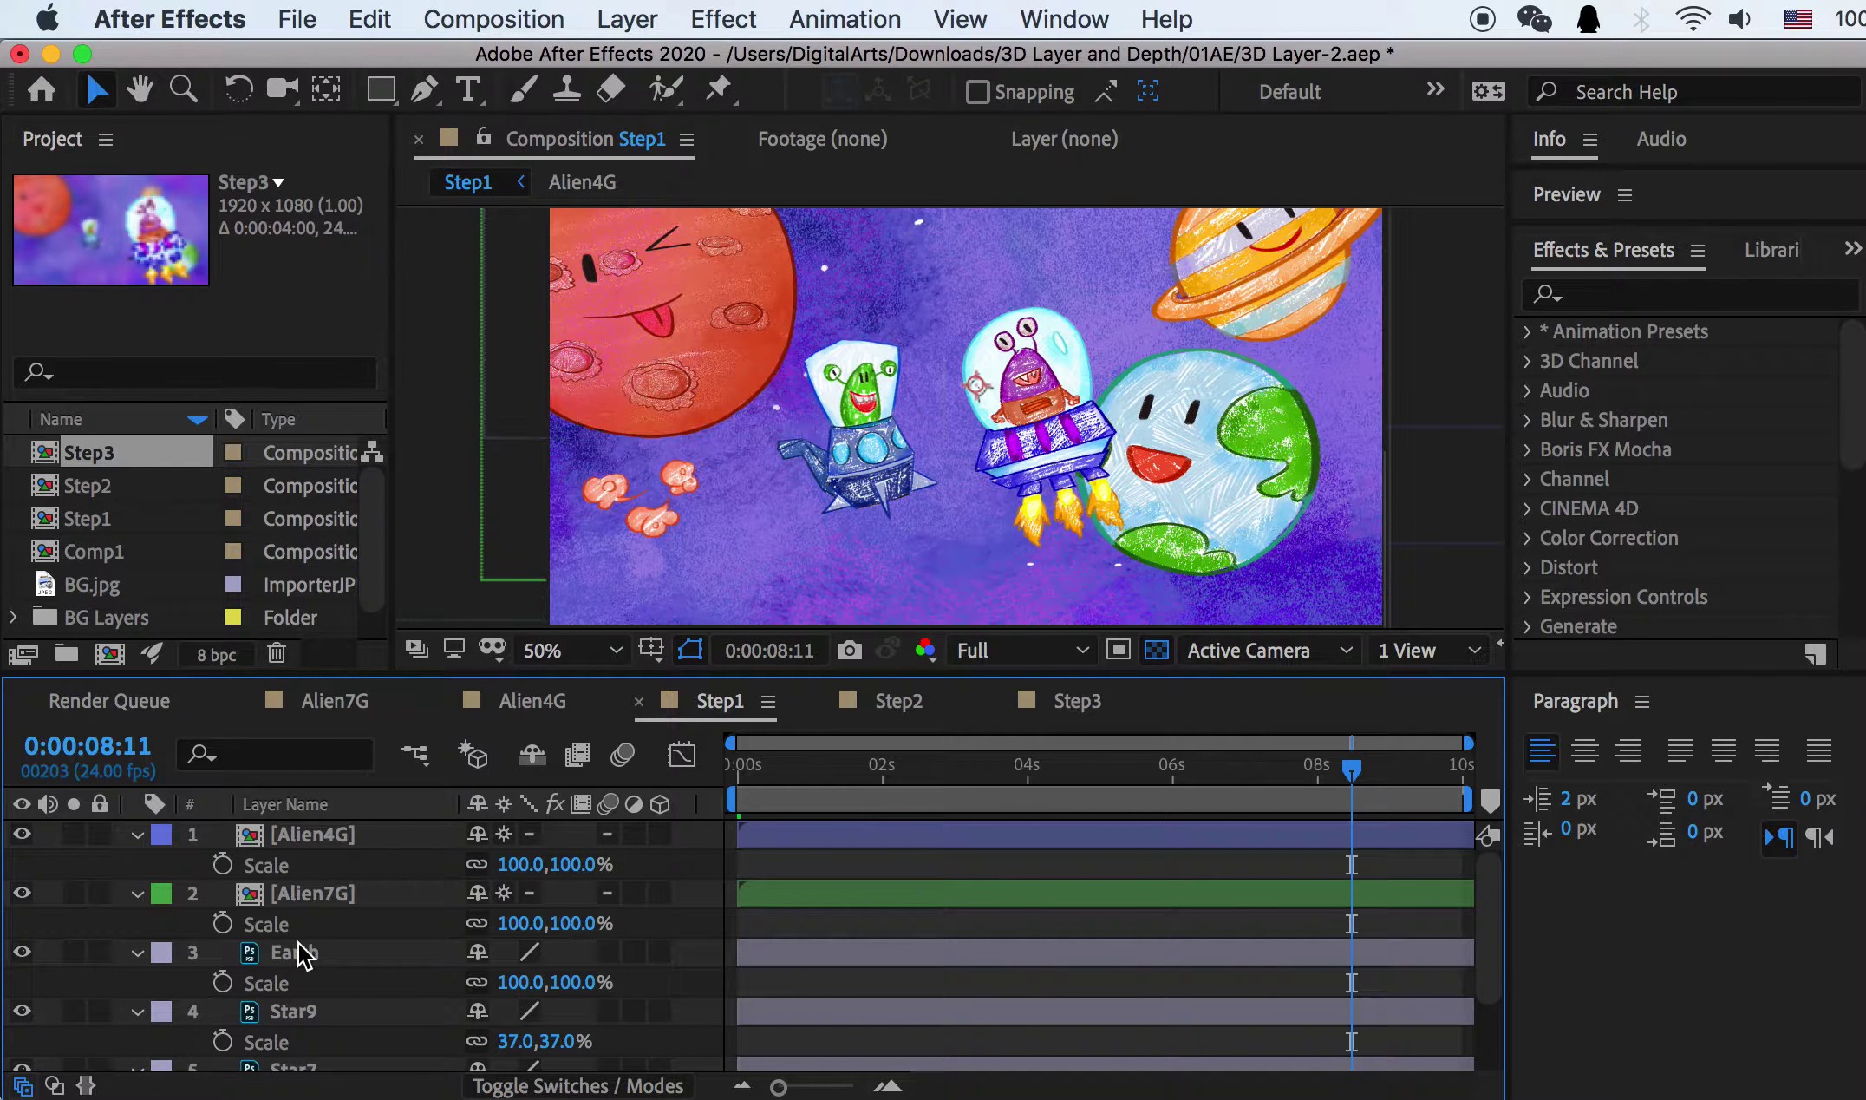
# Step: Select all six layers from Alien4G through BG.jpg
pyautogui.click(325, 846)
pyautogui.scroll(-2, 316, 997)
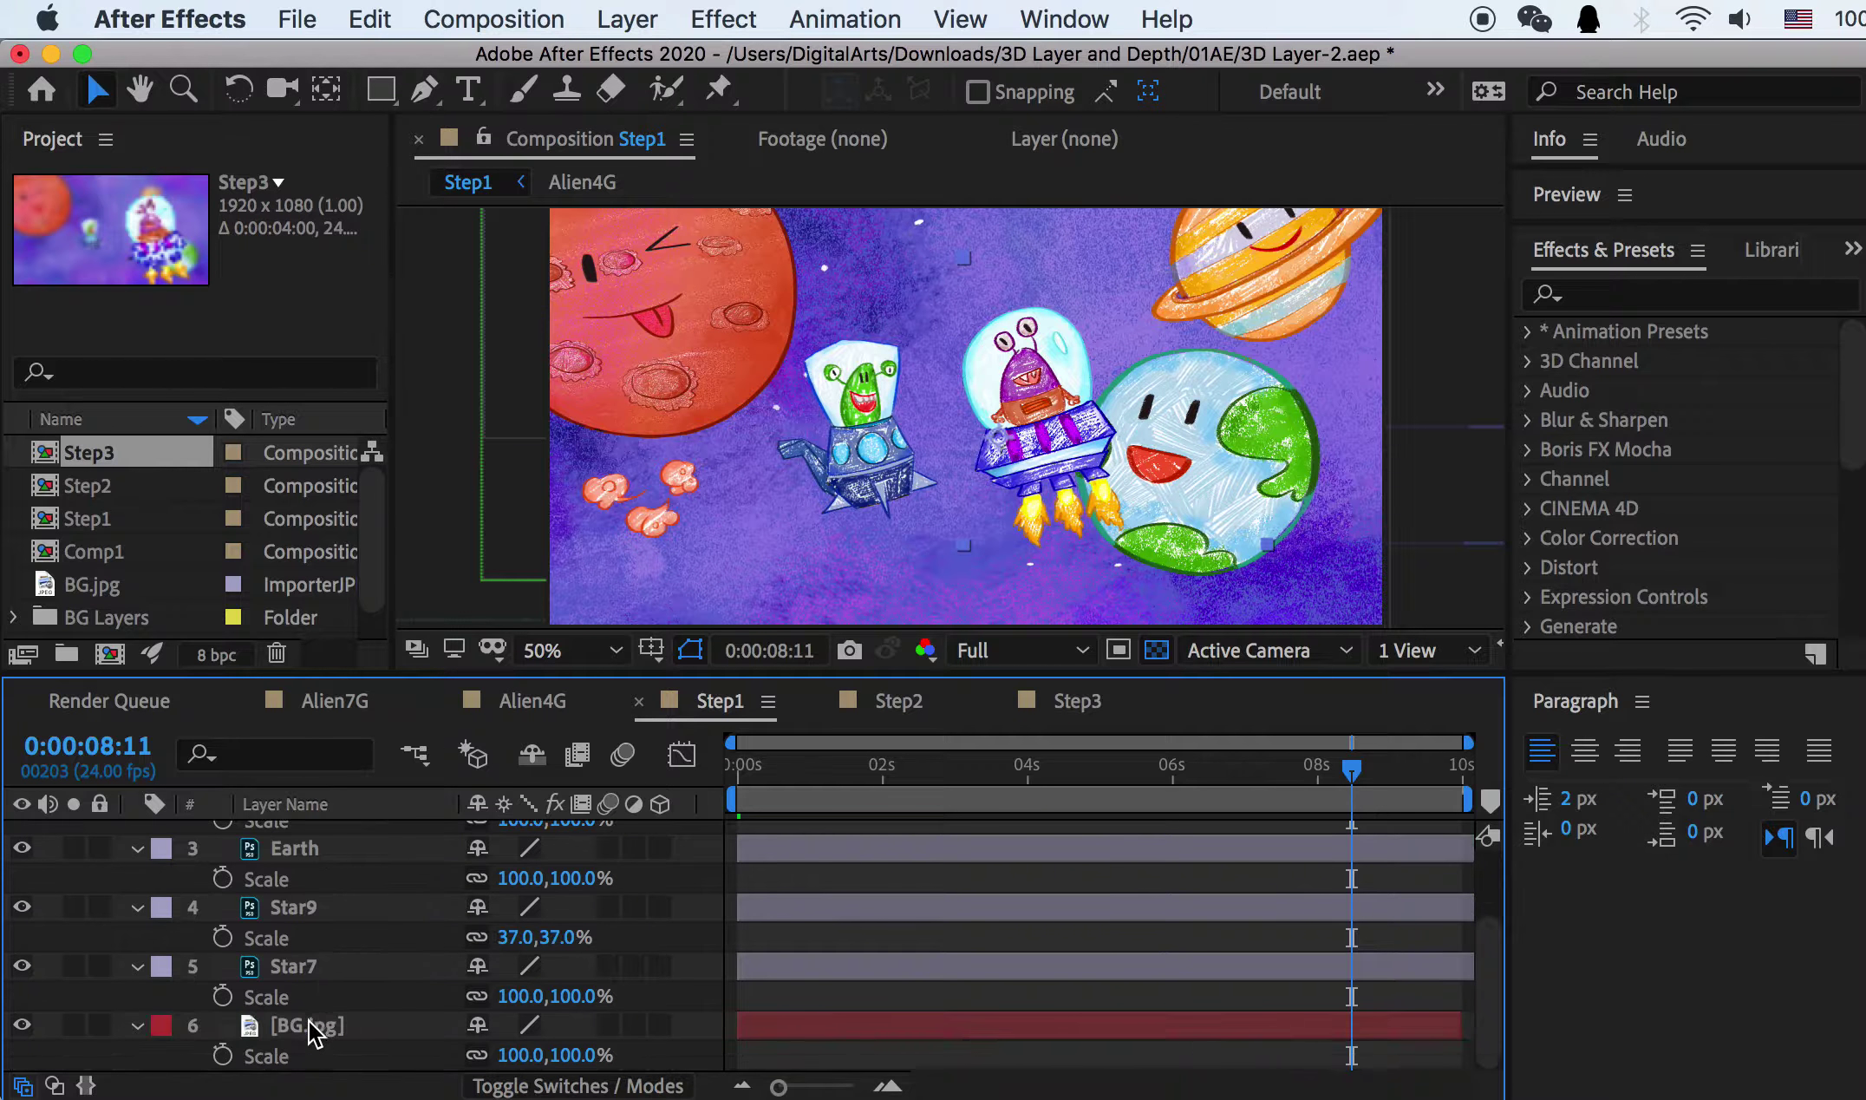
pyautogui.keyDown('shift'); pyautogui.click(312, 1031); pyautogui.keyUp('shift')
pyautogui.scroll(2, 312, 1031)
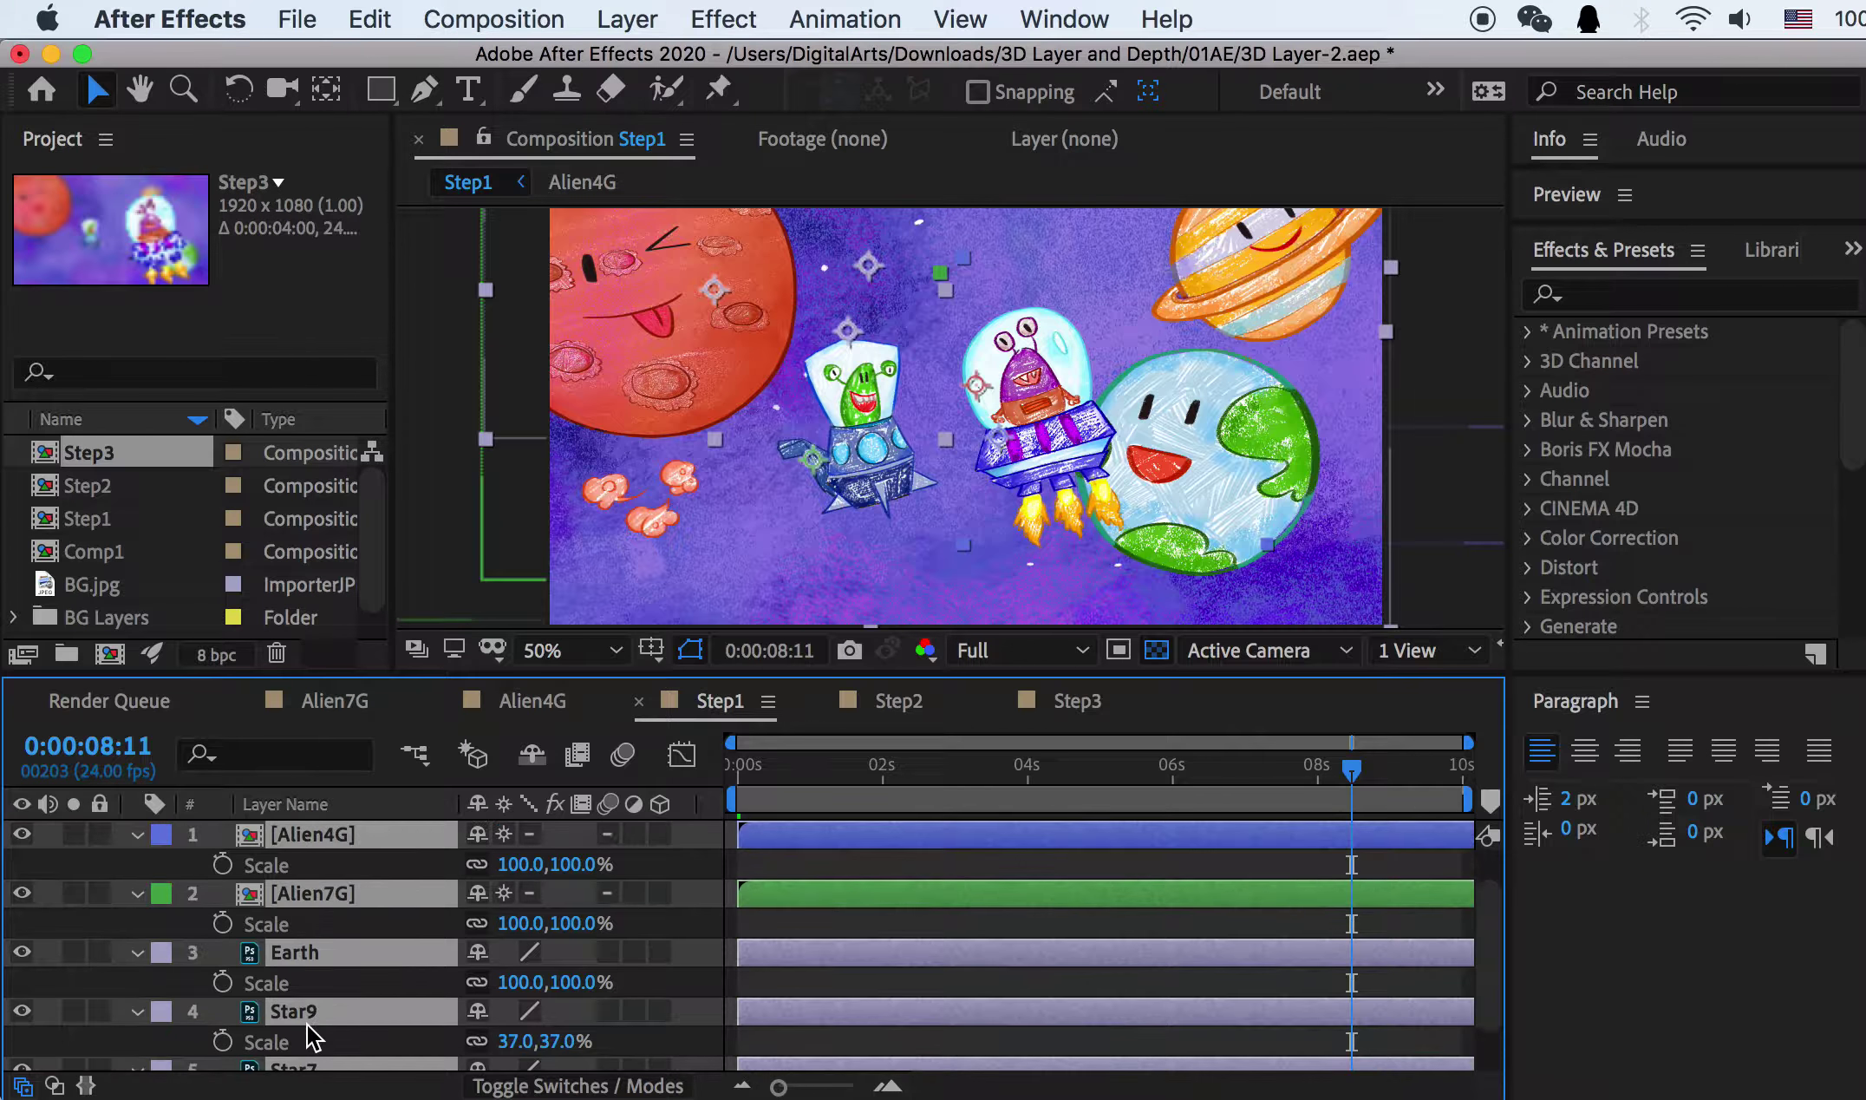
# Step: Enable 3D on the six selected layers, reveal their Position values, then deselect all
pyautogui.click(660, 835)
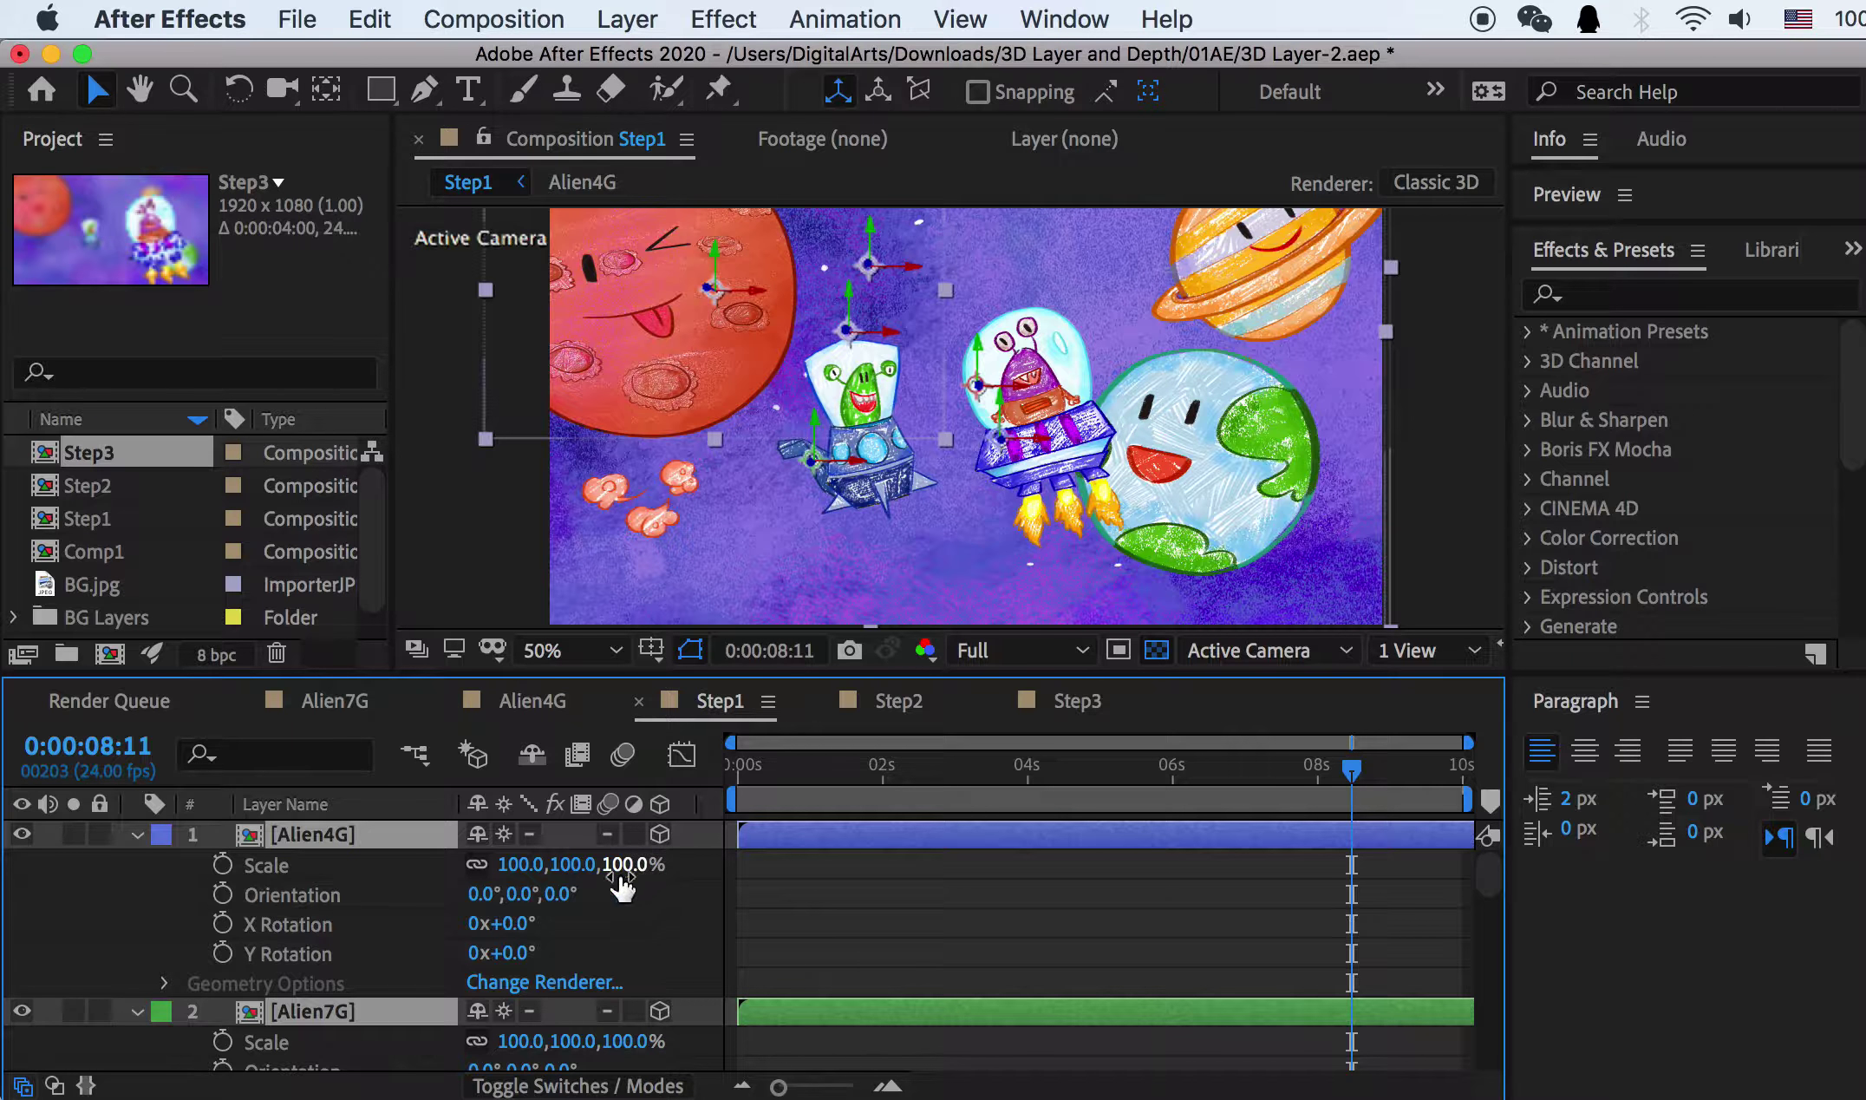
pyautogui.press('p')
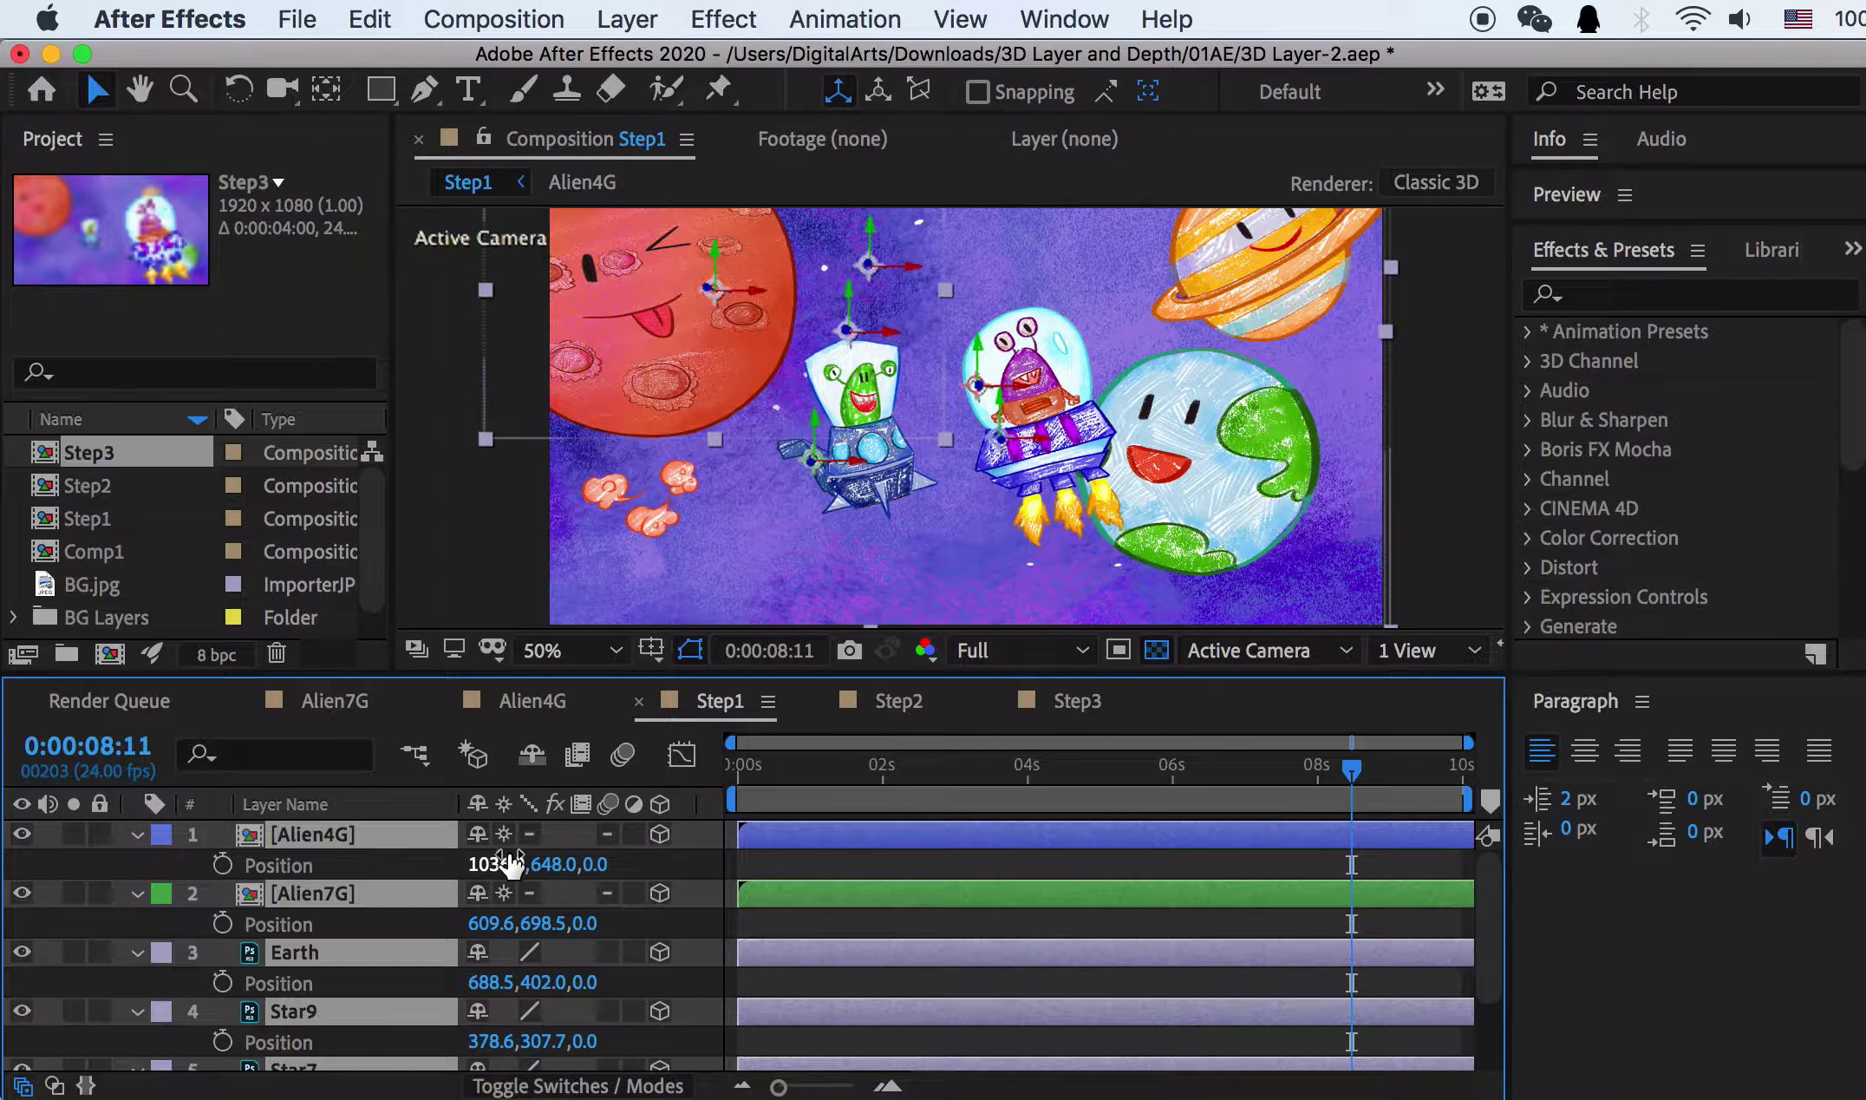
pyautogui.moveTo(548, 871); pyautogui.dragTo(599, 874)
pyautogui.scroll(-5, 587, 1041)
pyautogui.scroll(3, 592, 1051)
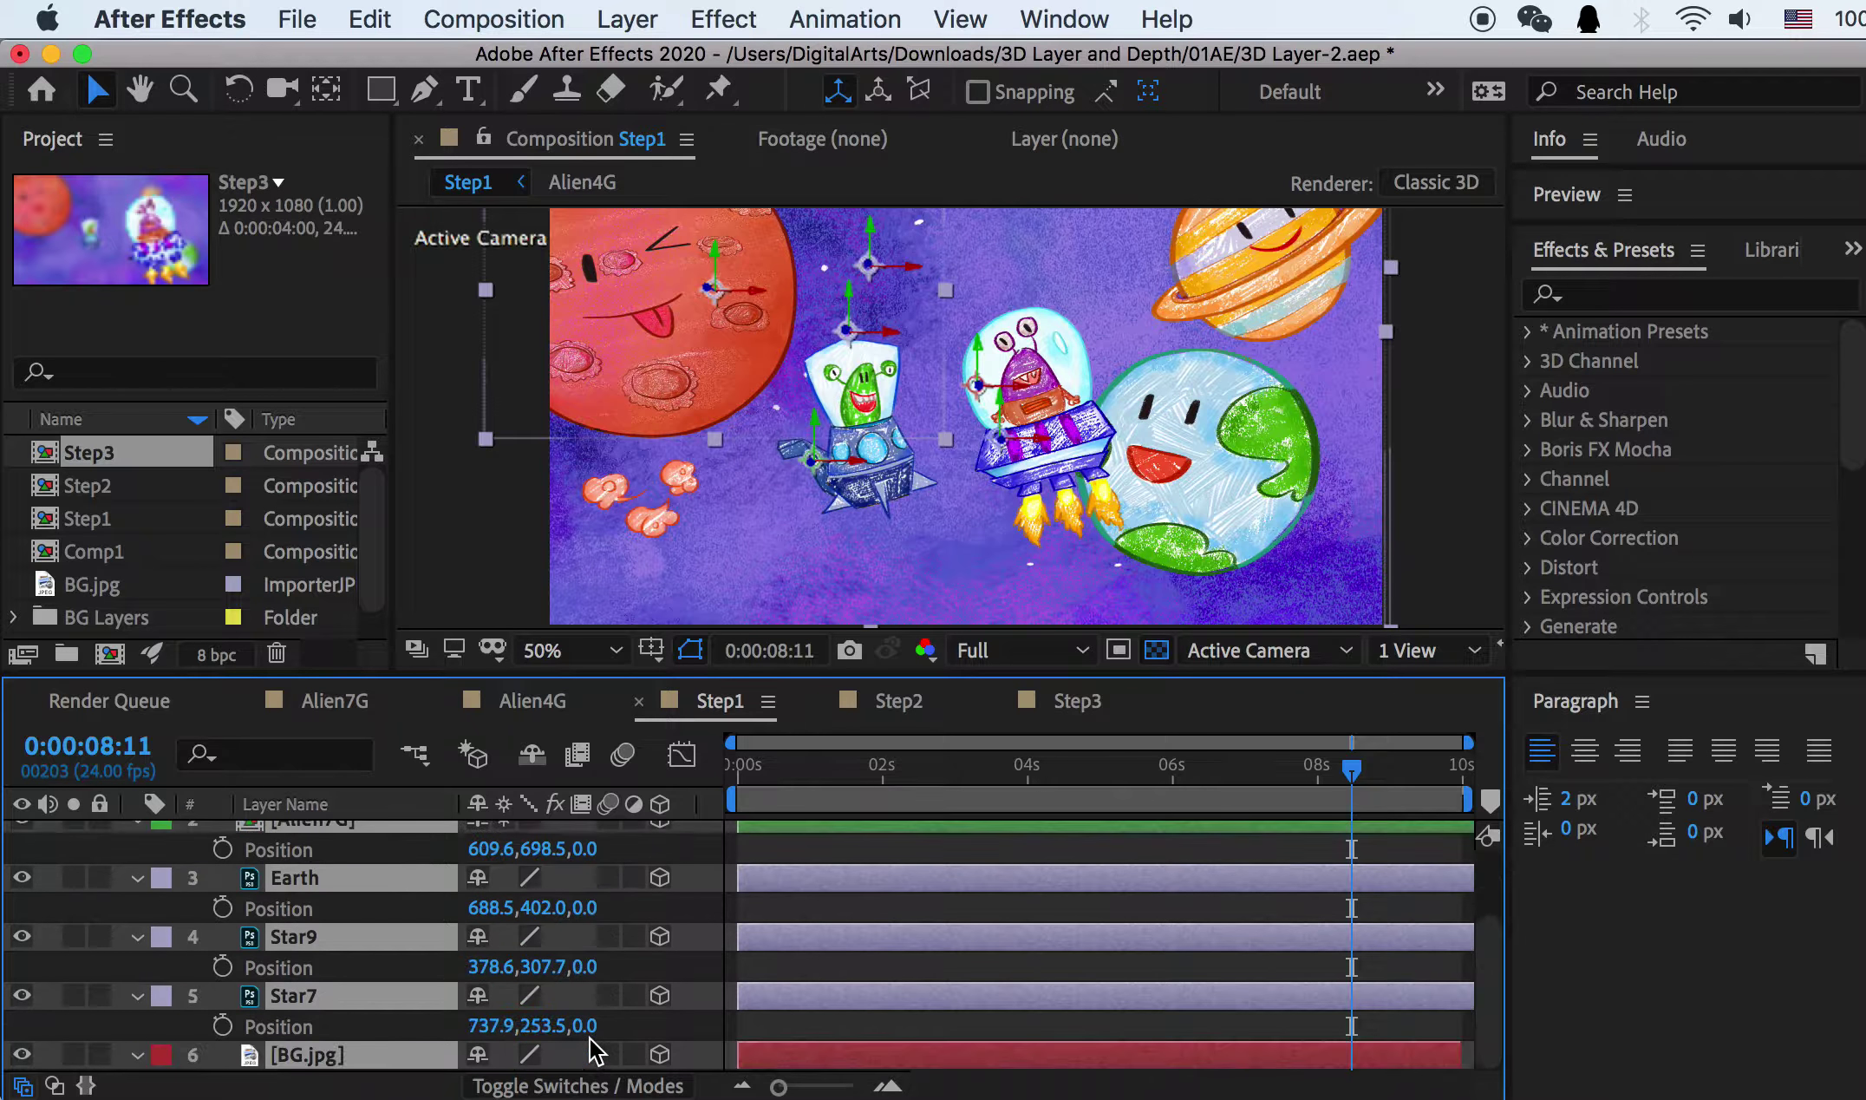
pyautogui.scroll(2, 594, 1051)
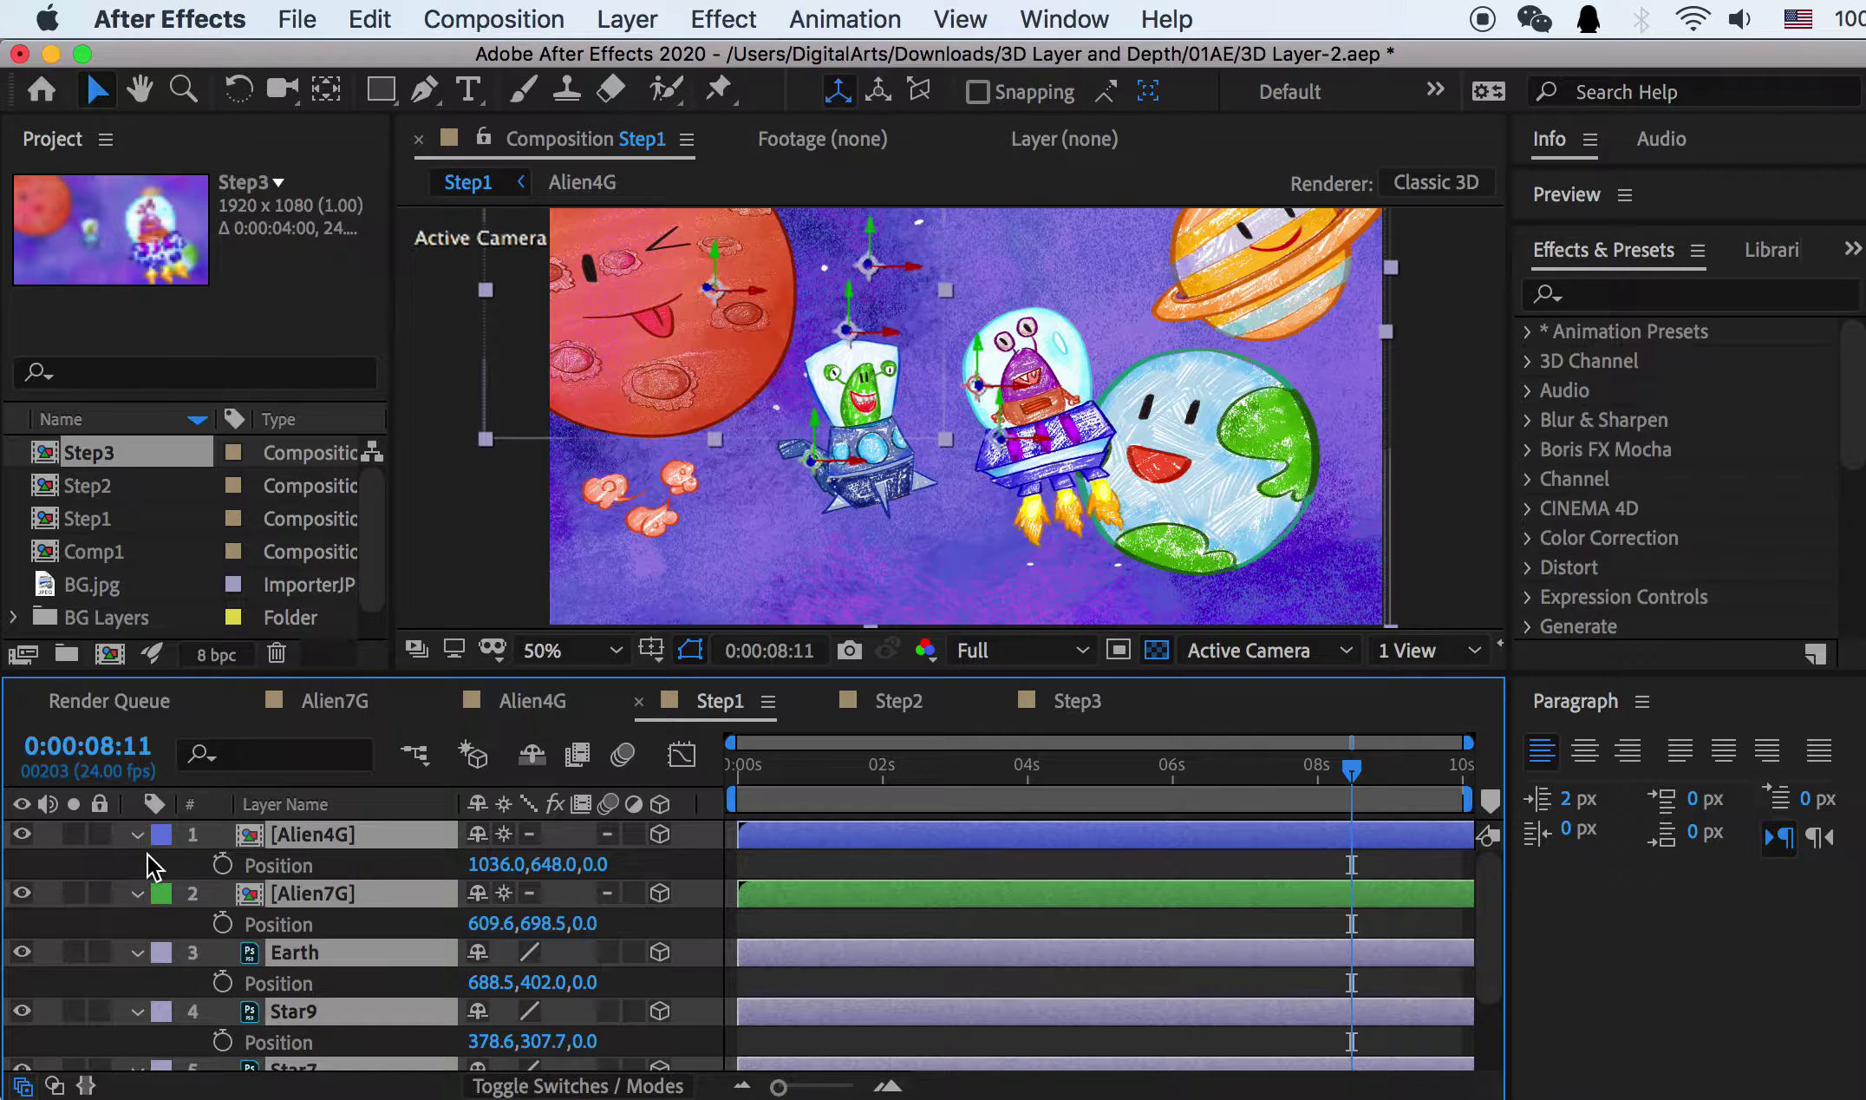
pyautogui.press('super+shift+a')
# Step: Add a new One-Node Camera named Camera 1 with Enable Depth of Field checked
pyautogui.rightClick(116, 867)
pyautogui.moveTo(179, 889)
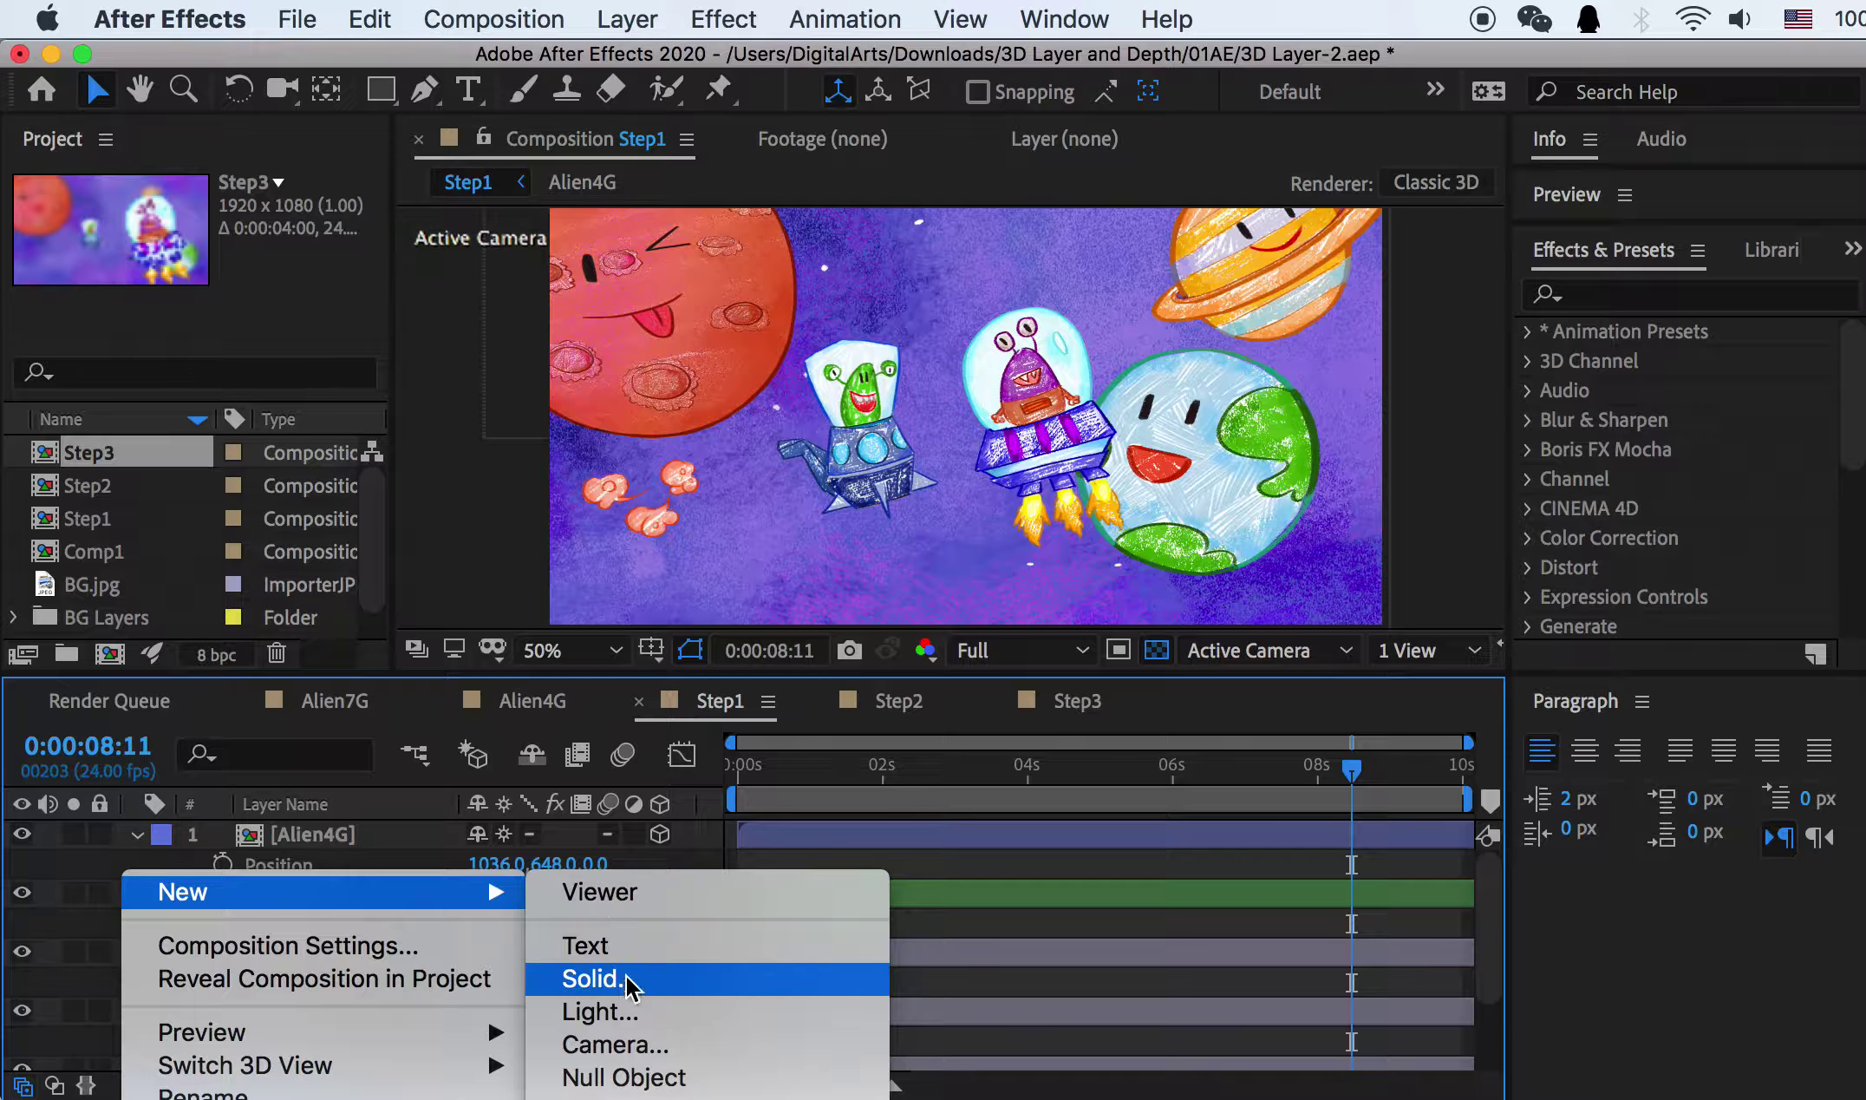
pyautogui.click(619, 1045)
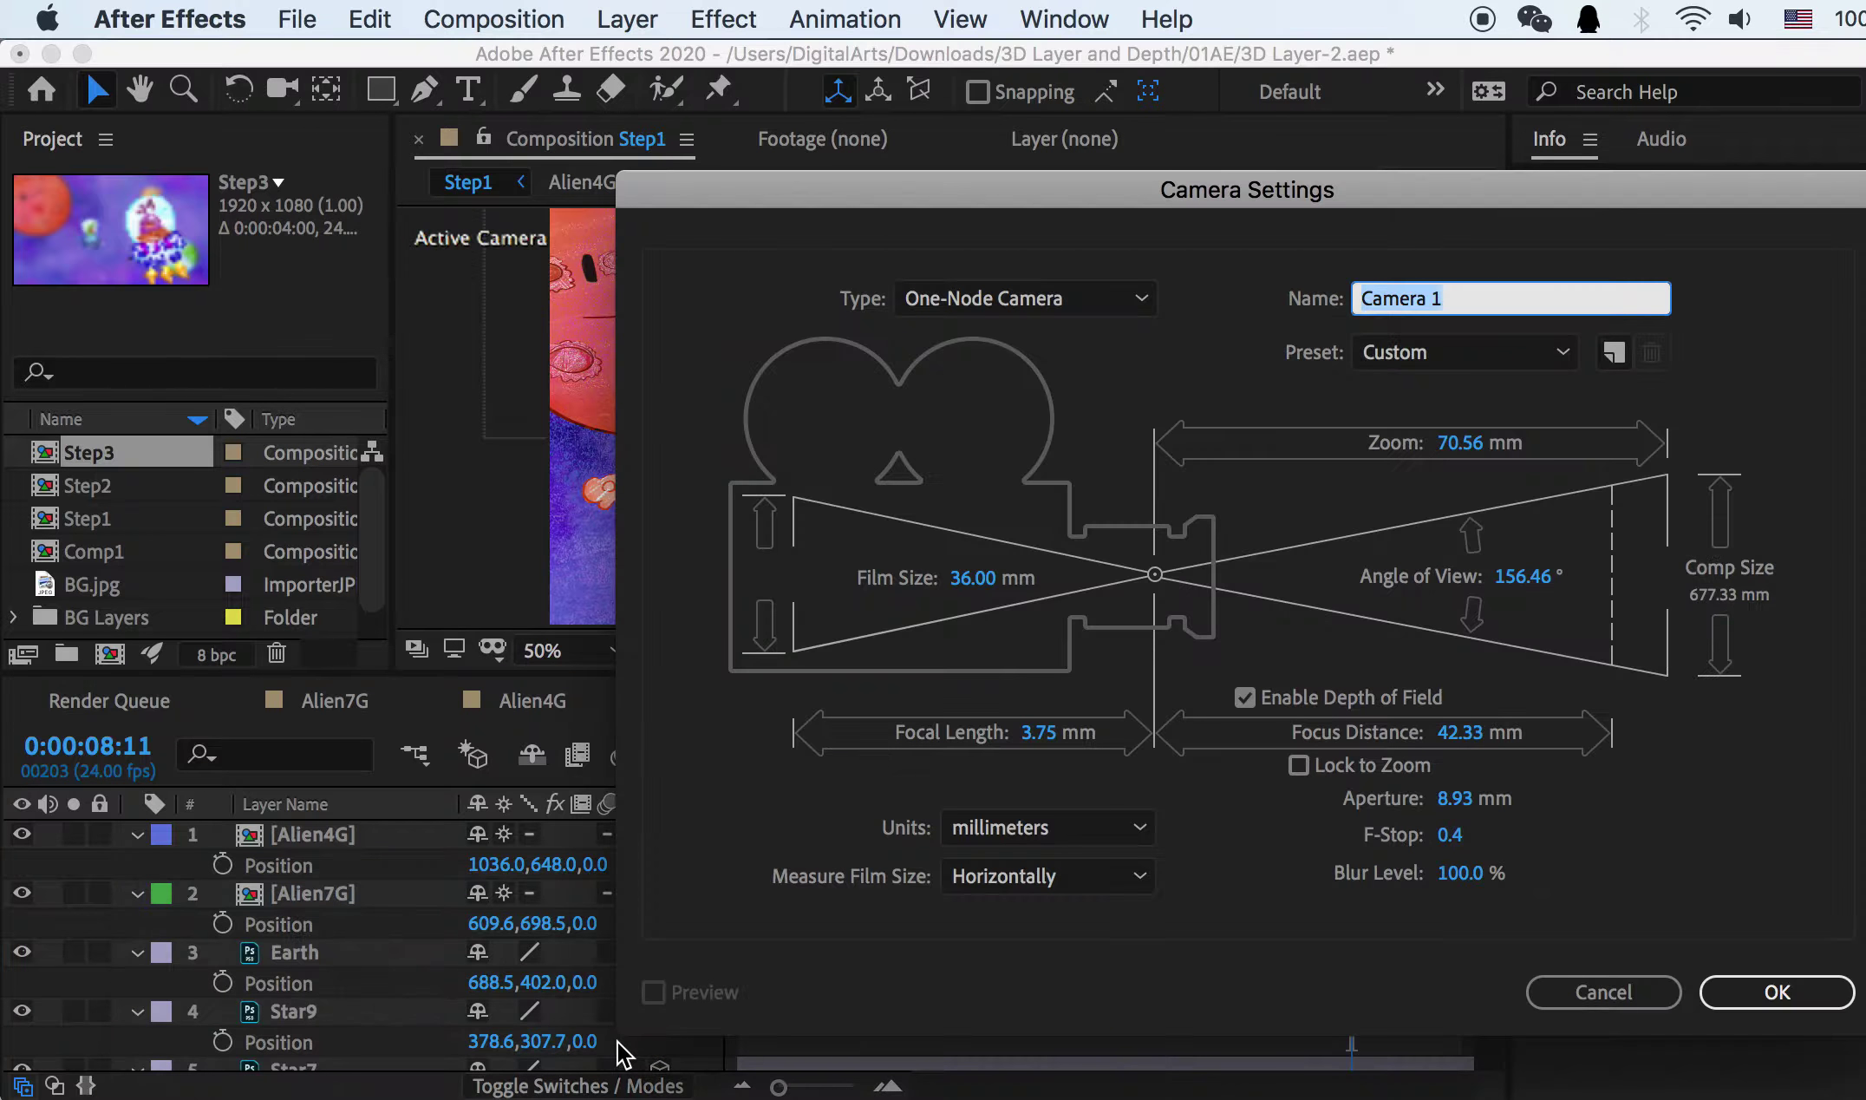
pyautogui.moveTo(1118, 191); pyautogui.dragTo(746, 82)
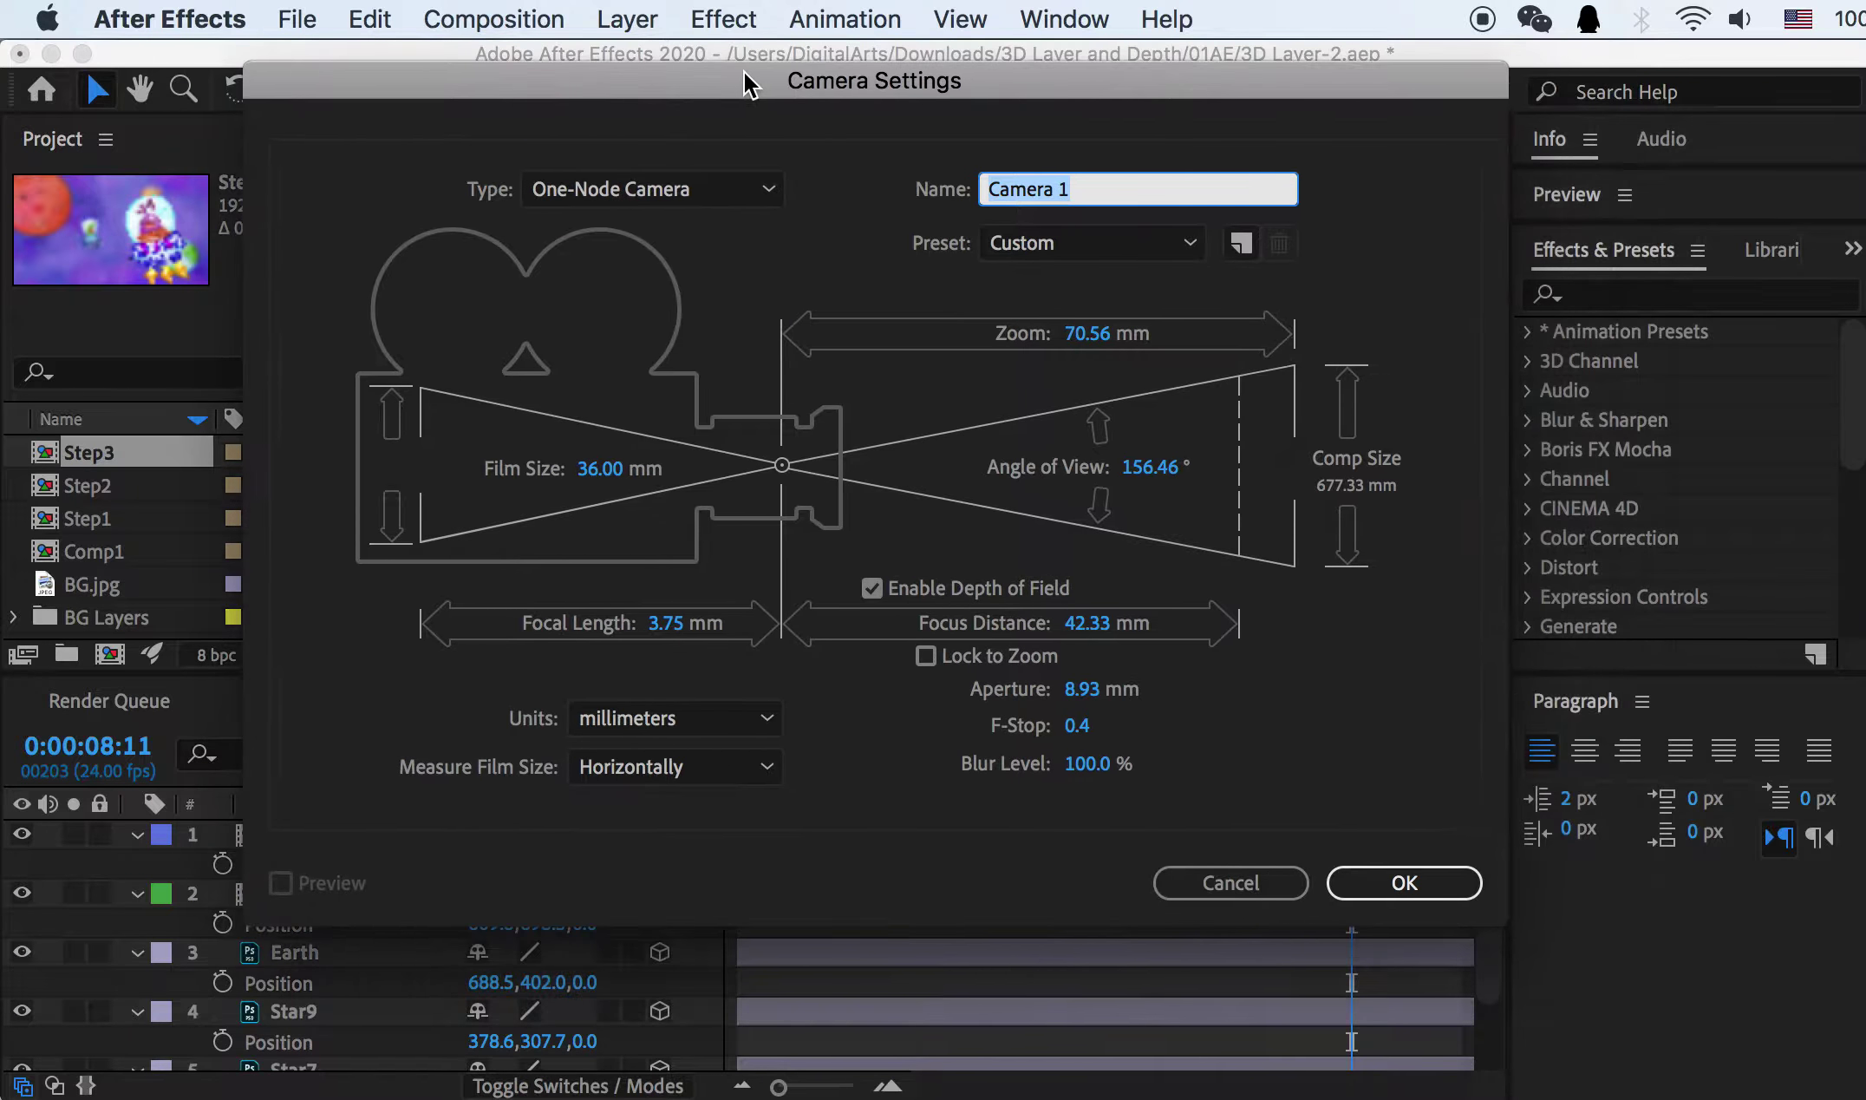
pyautogui.click(654, 198)
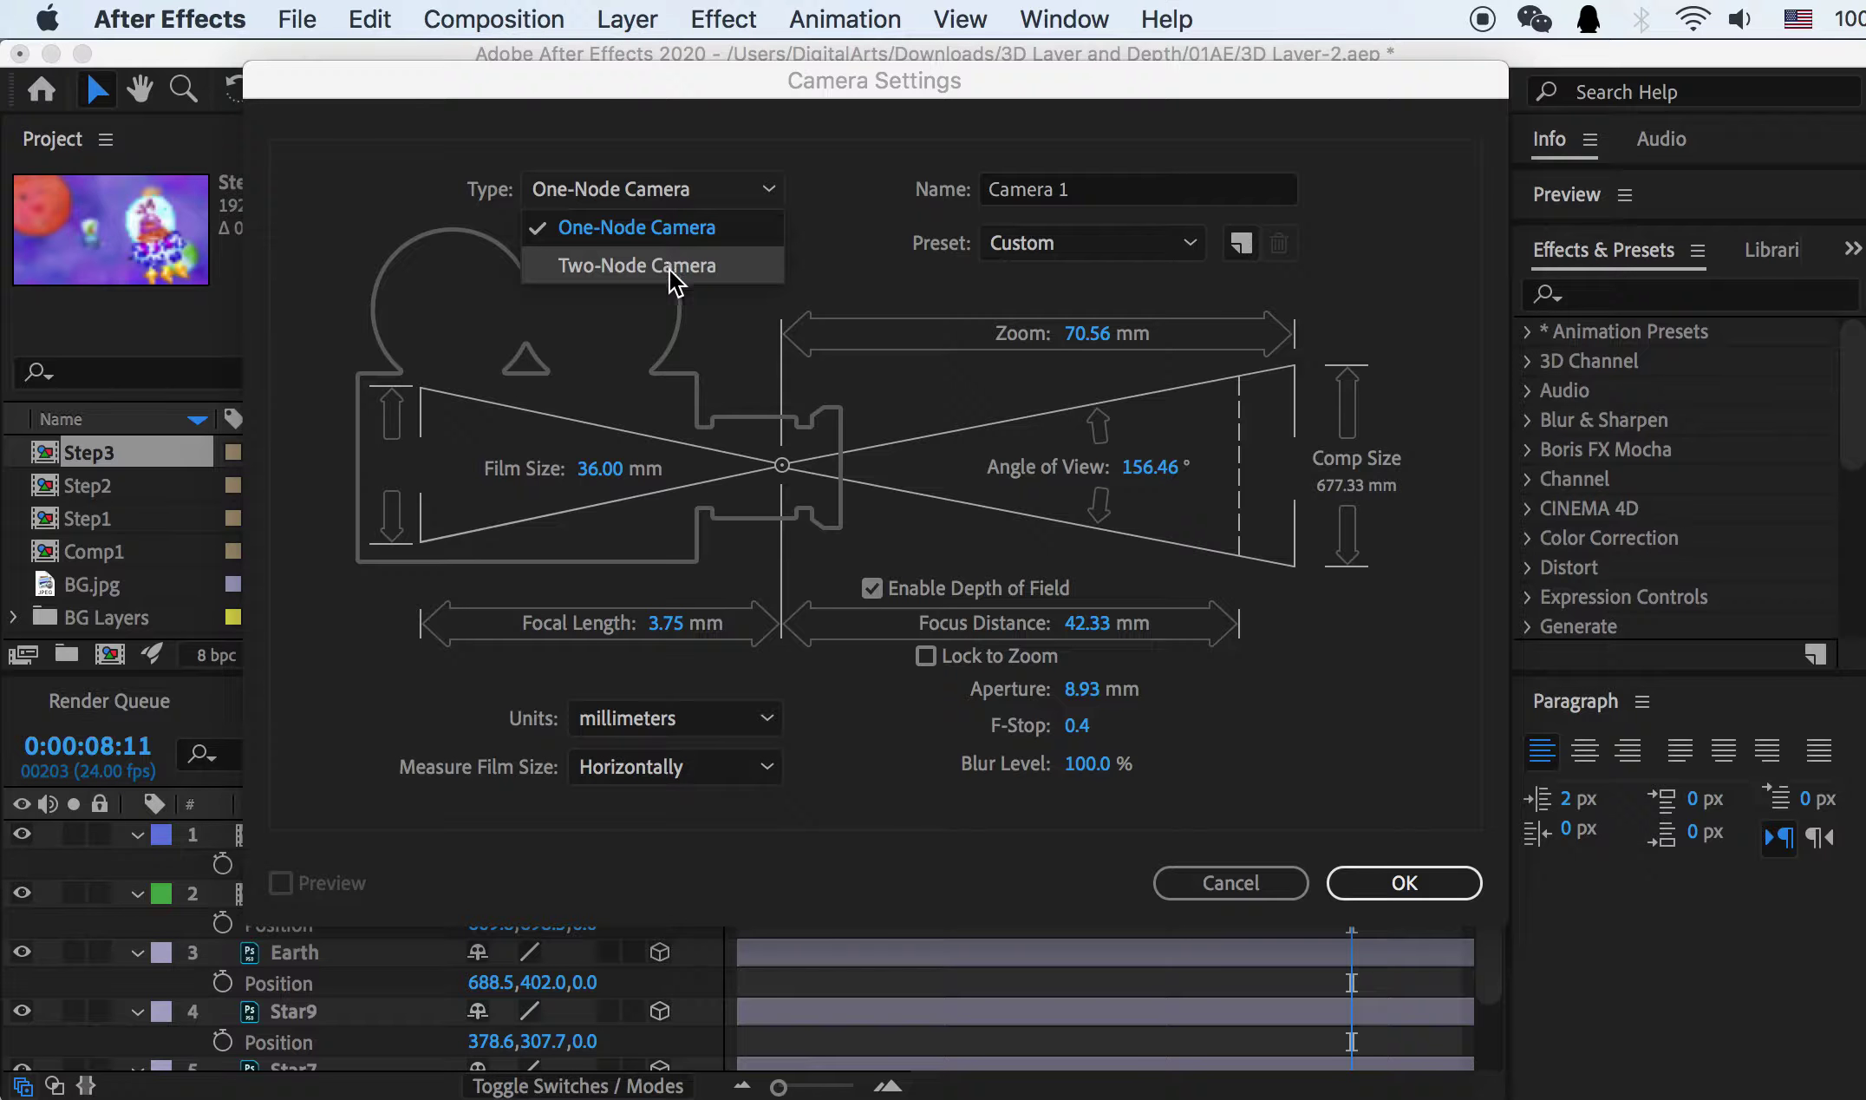
pyautogui.click(888, 819)
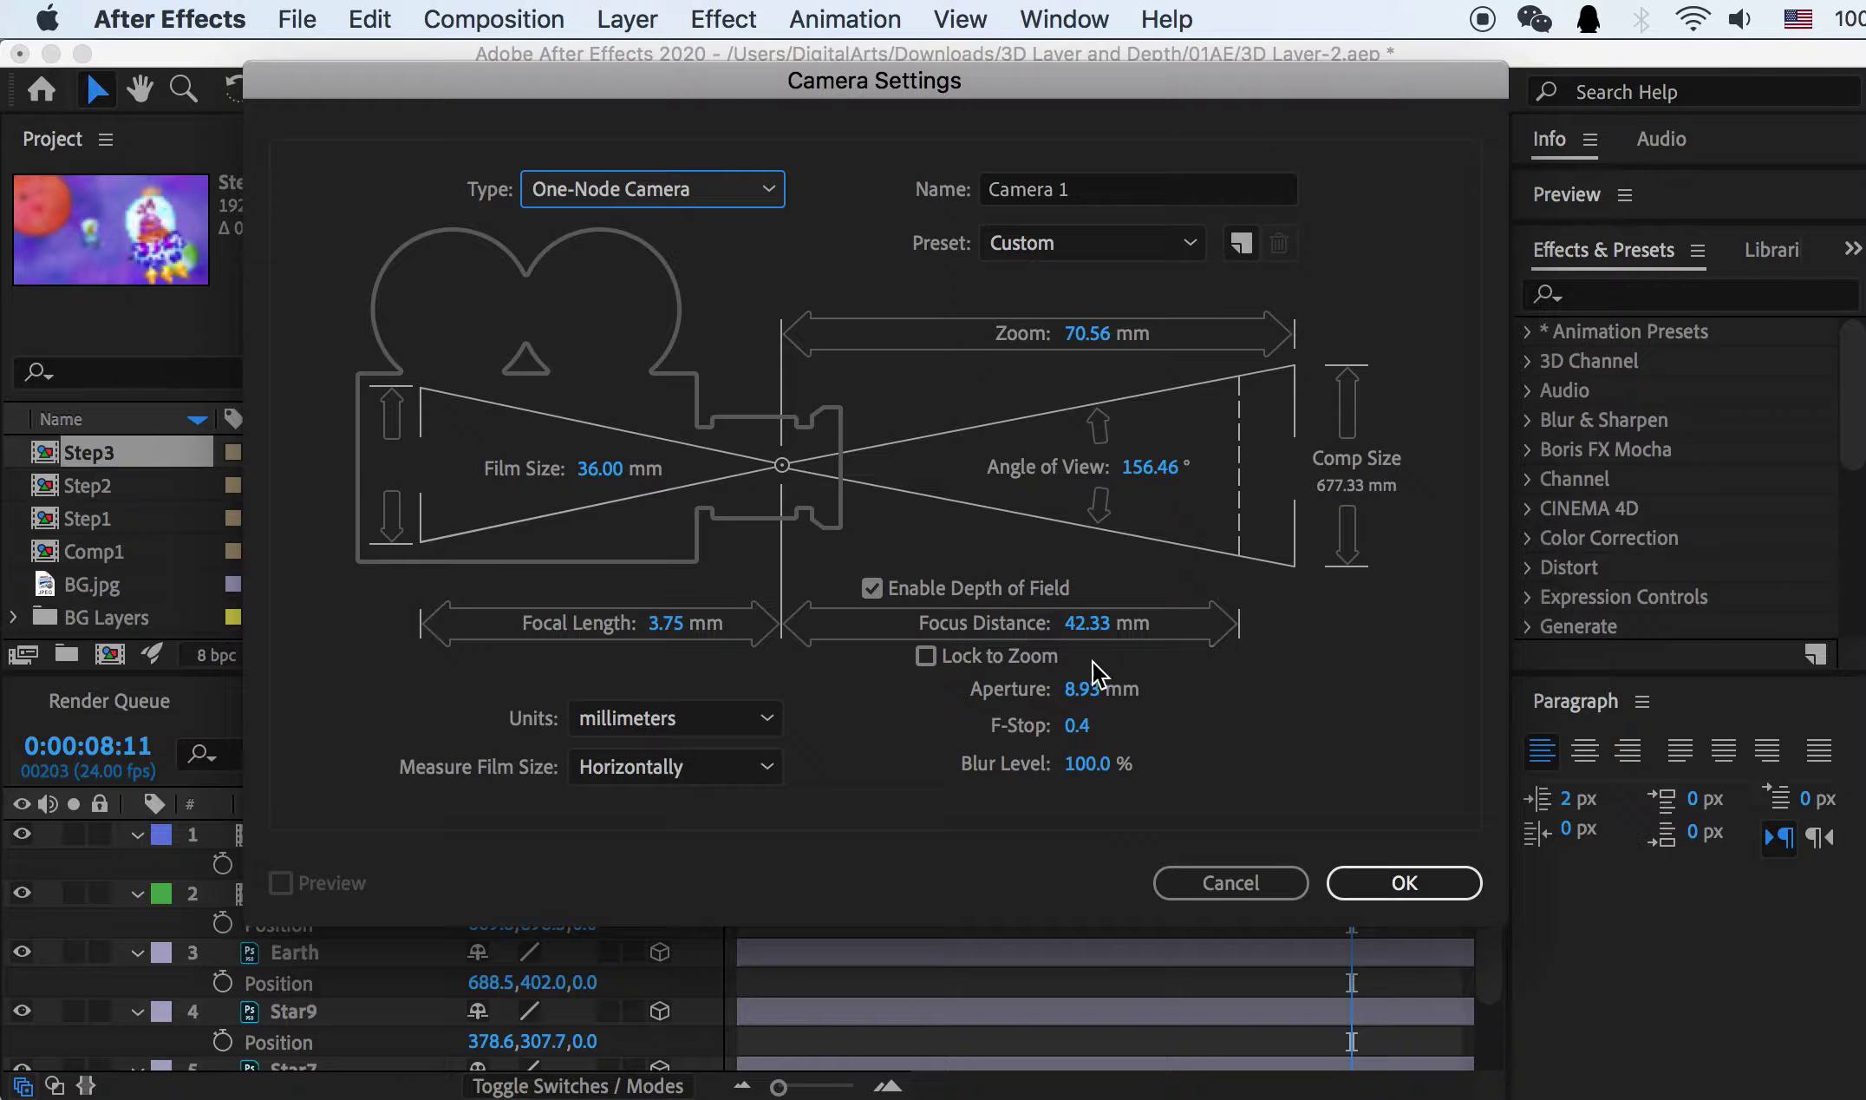
pyautogui.click(1400, 884)
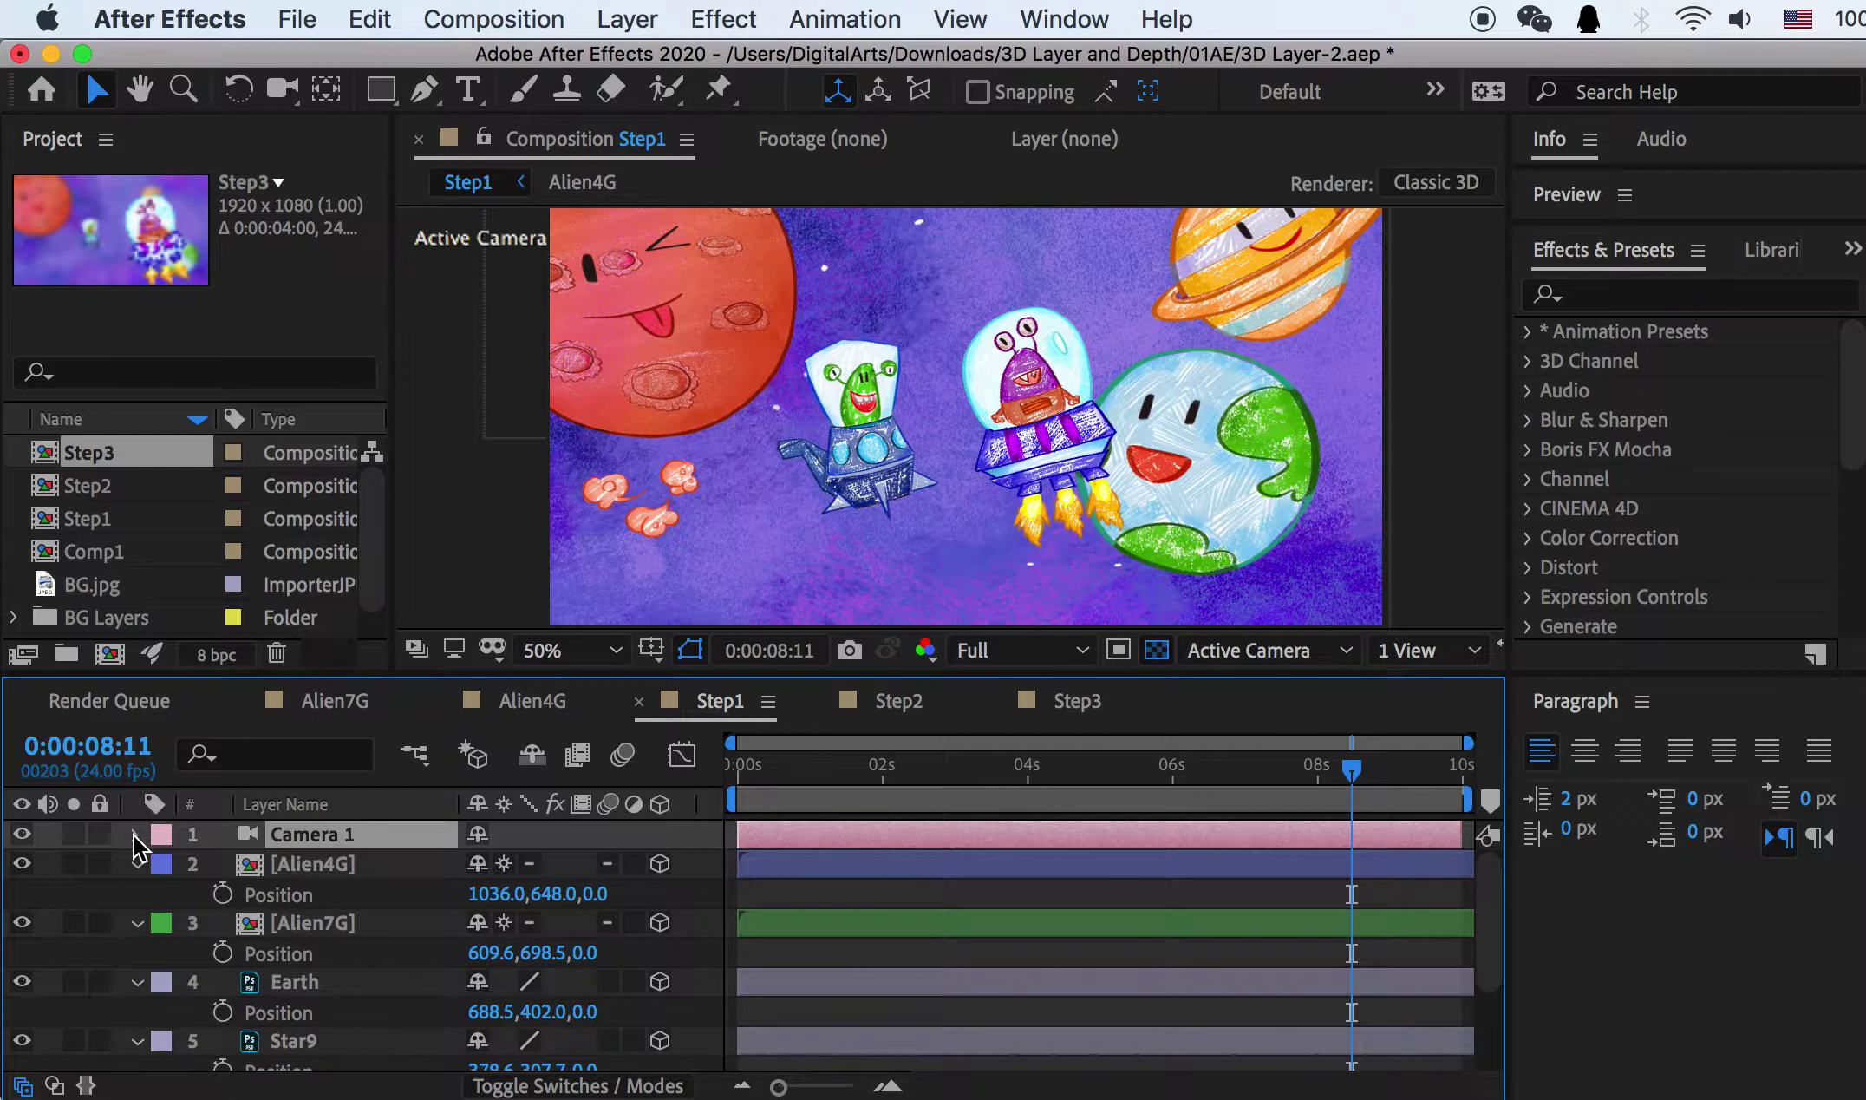
# Step: Expand Camera 1 and set the viewer layout to 2 Views - Horizontal
pyautogui.click(136, 835)
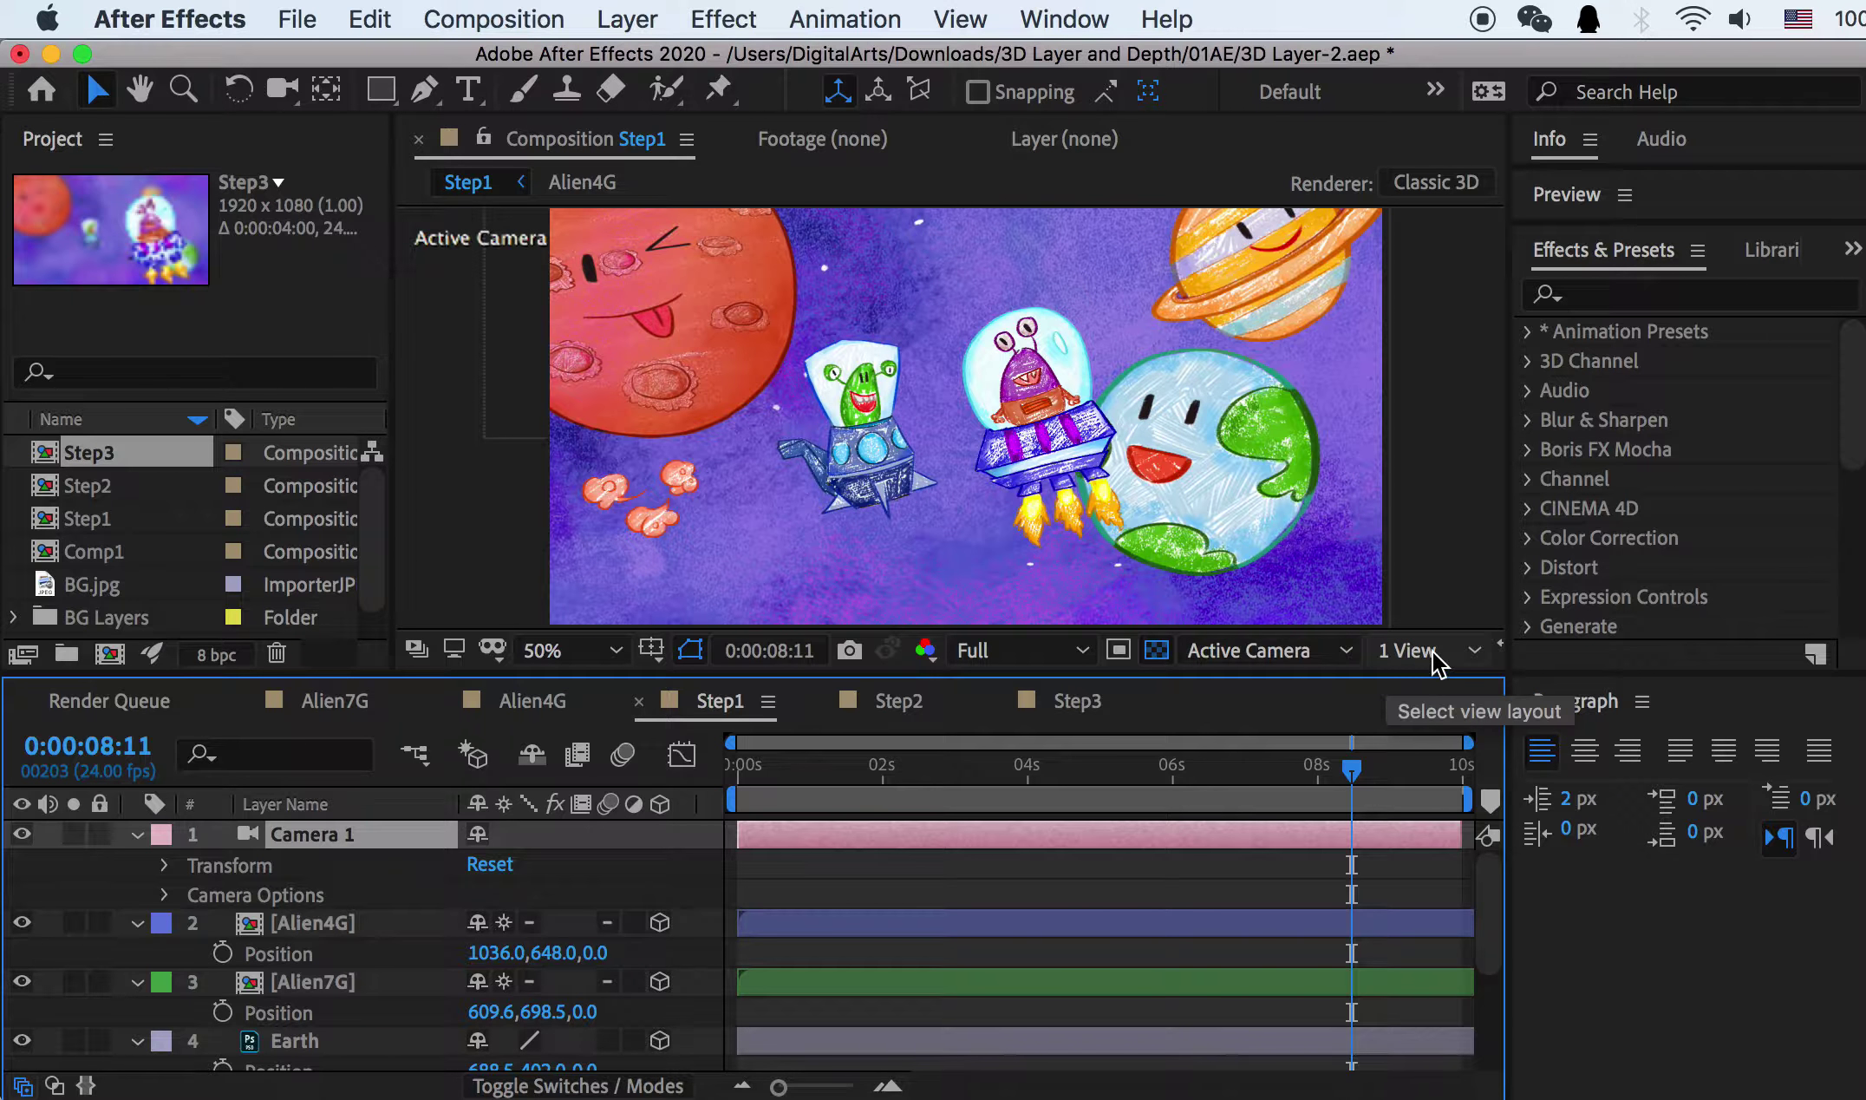
pyautogui.click(1475, 659)
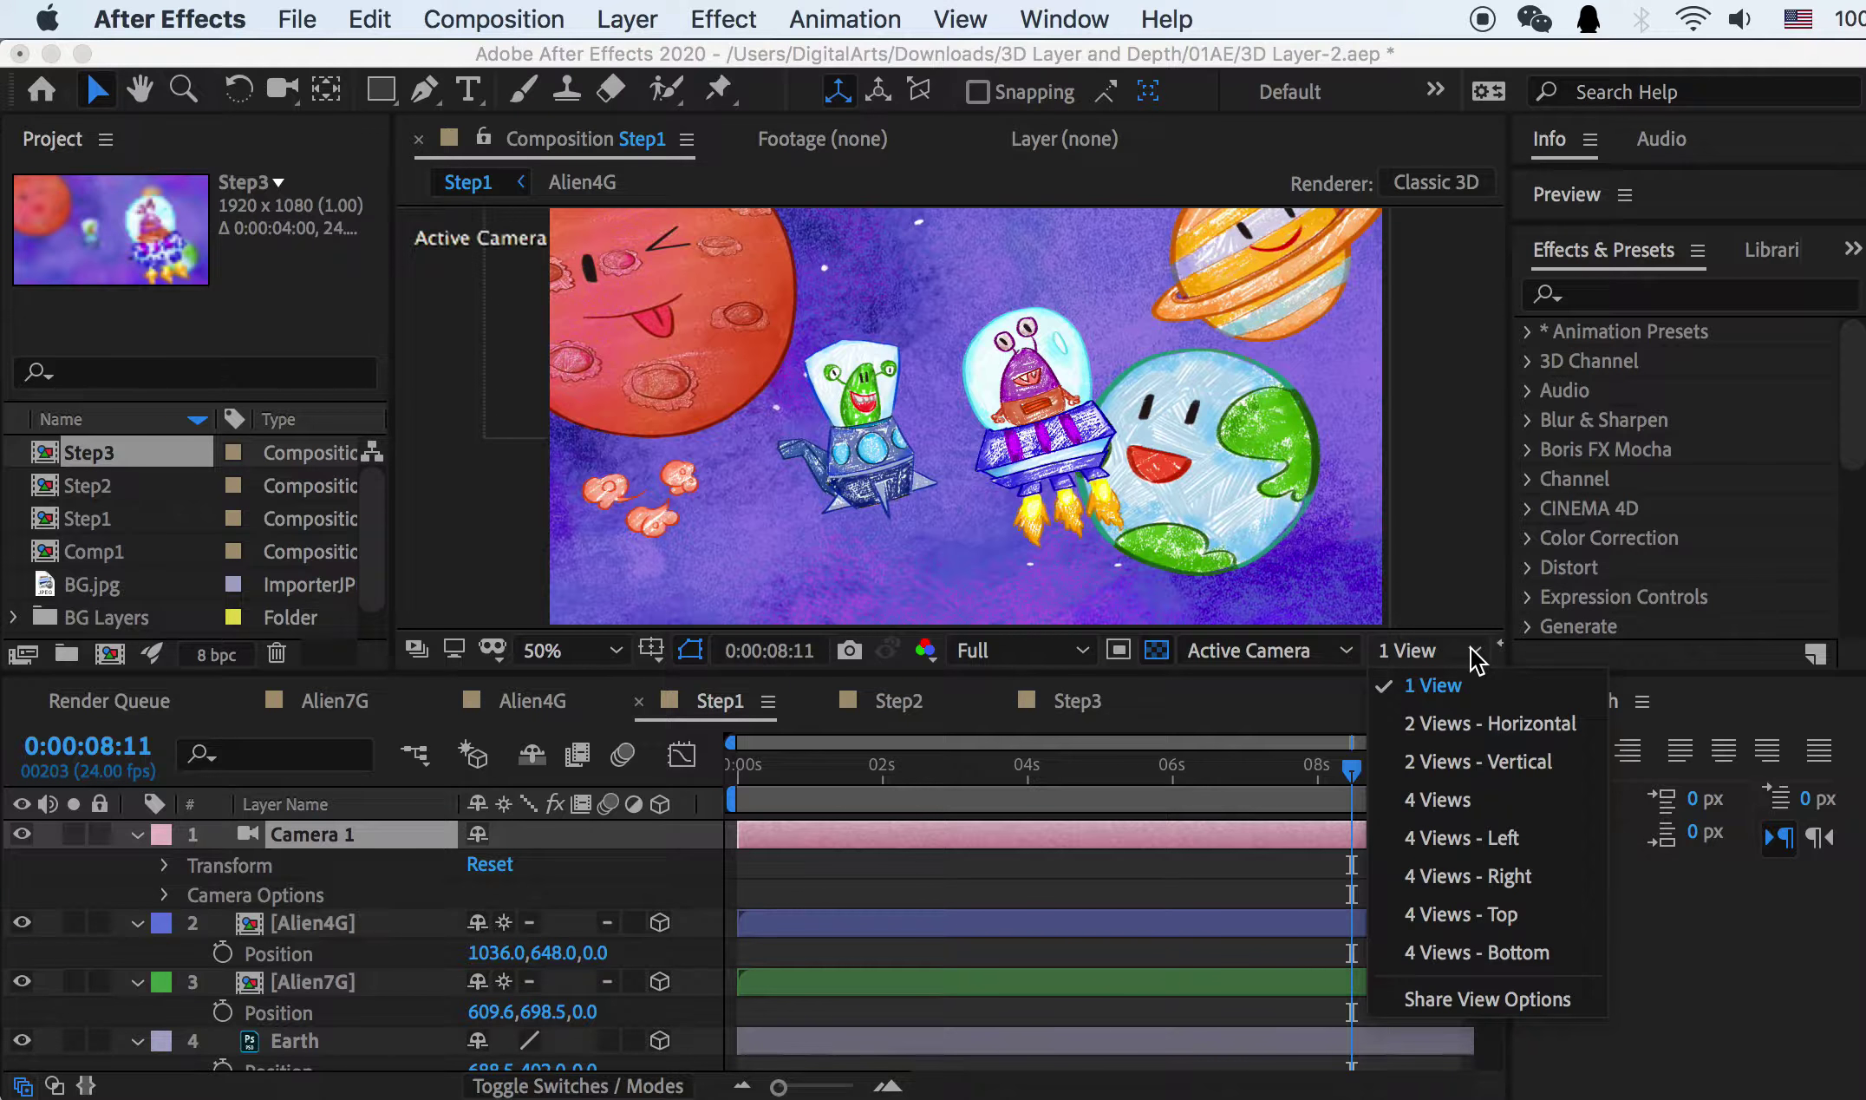
pyautogui.click(1441, 725)
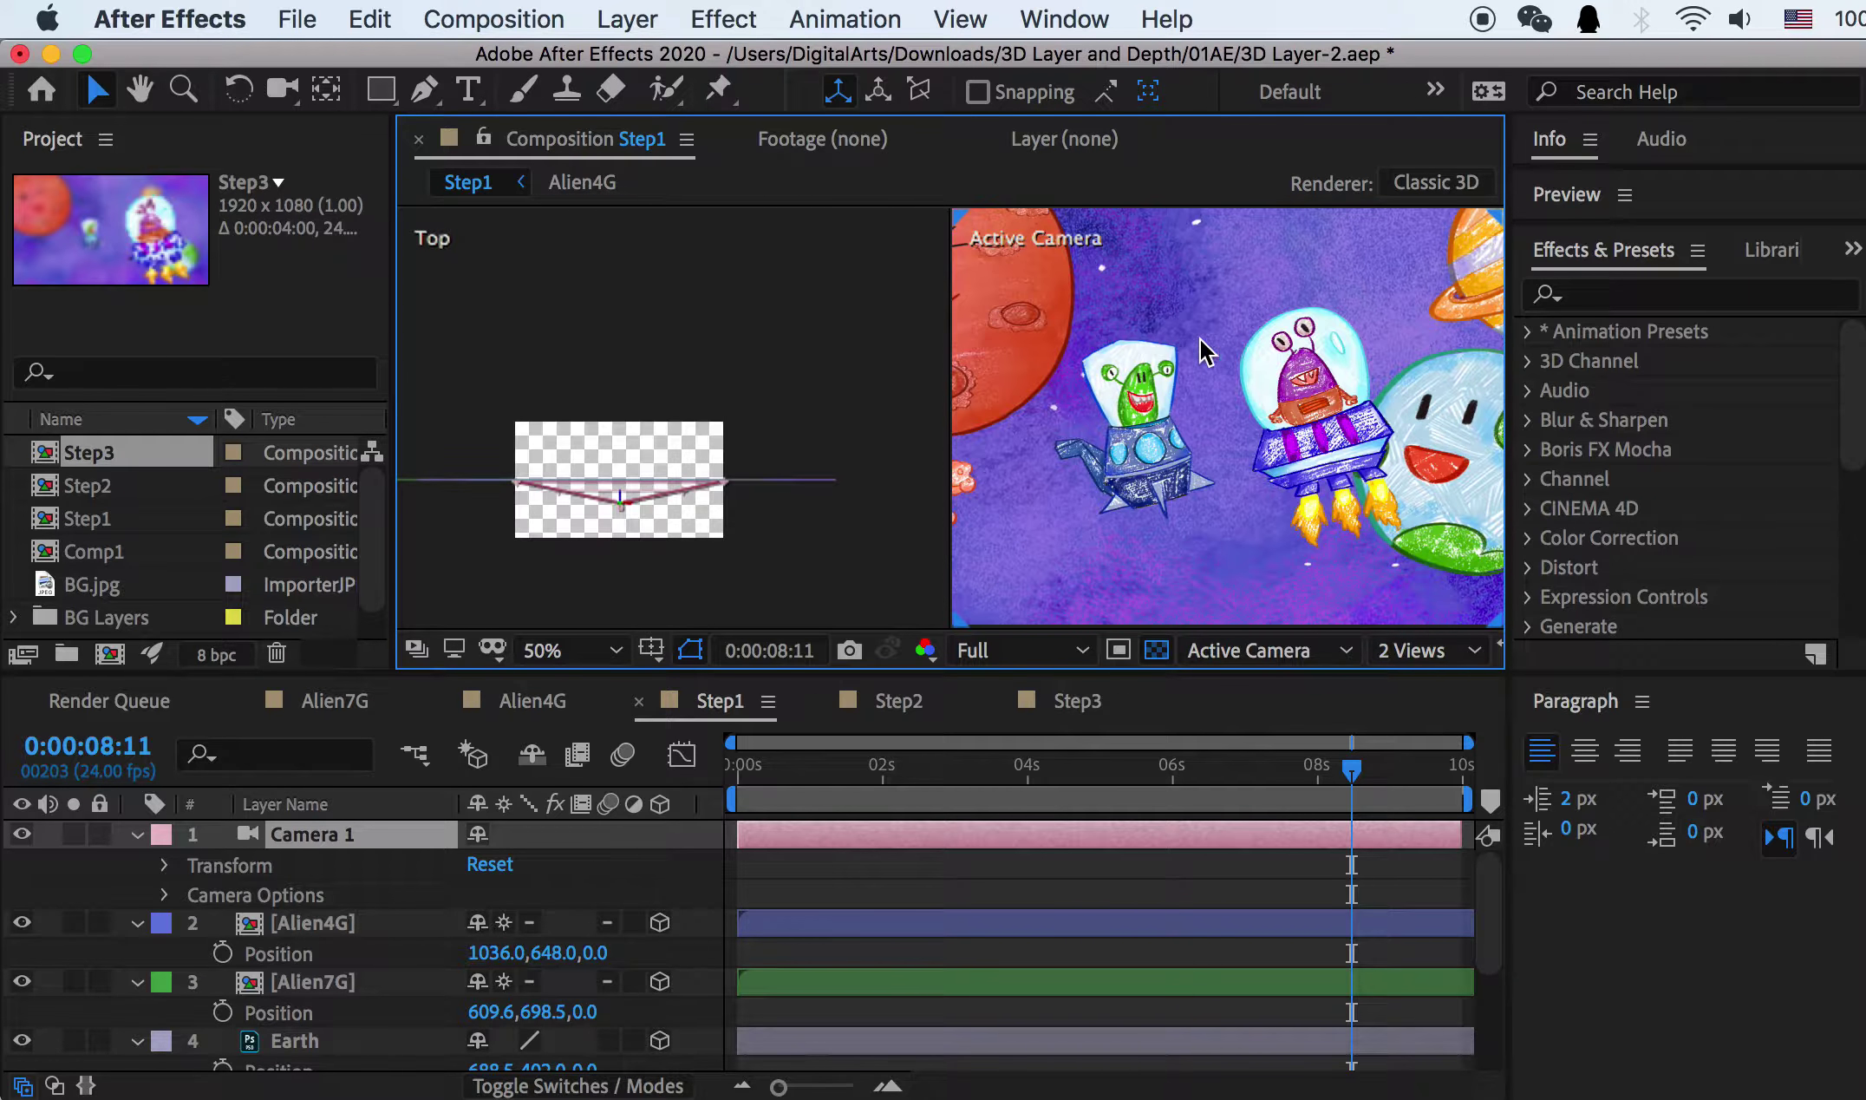
# Step: Zoom the views to 25%, center the Top view on the camera, and pull Camera 1 back then forward
pyautogui.press(',')
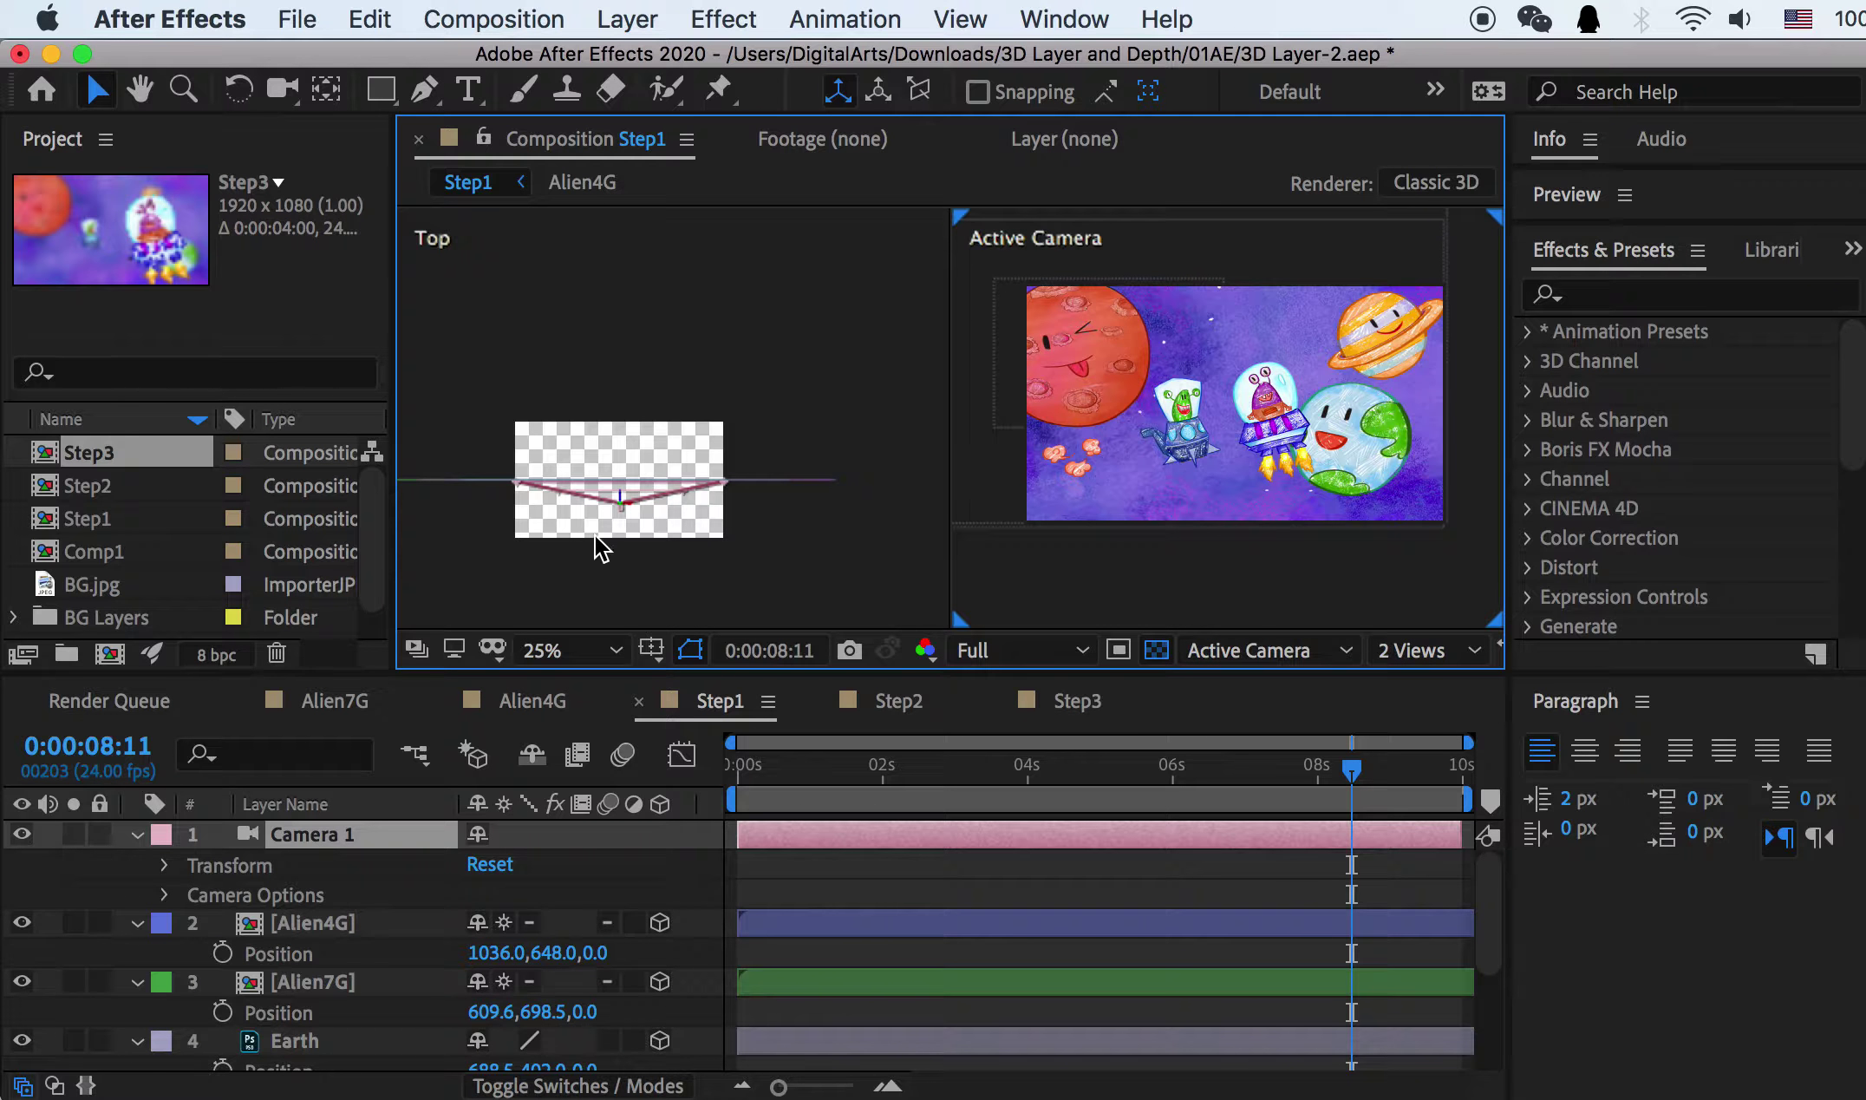
pyautogui.scroll(3, 596, 529)
pyautogui.scroll(-2, 605, 517)
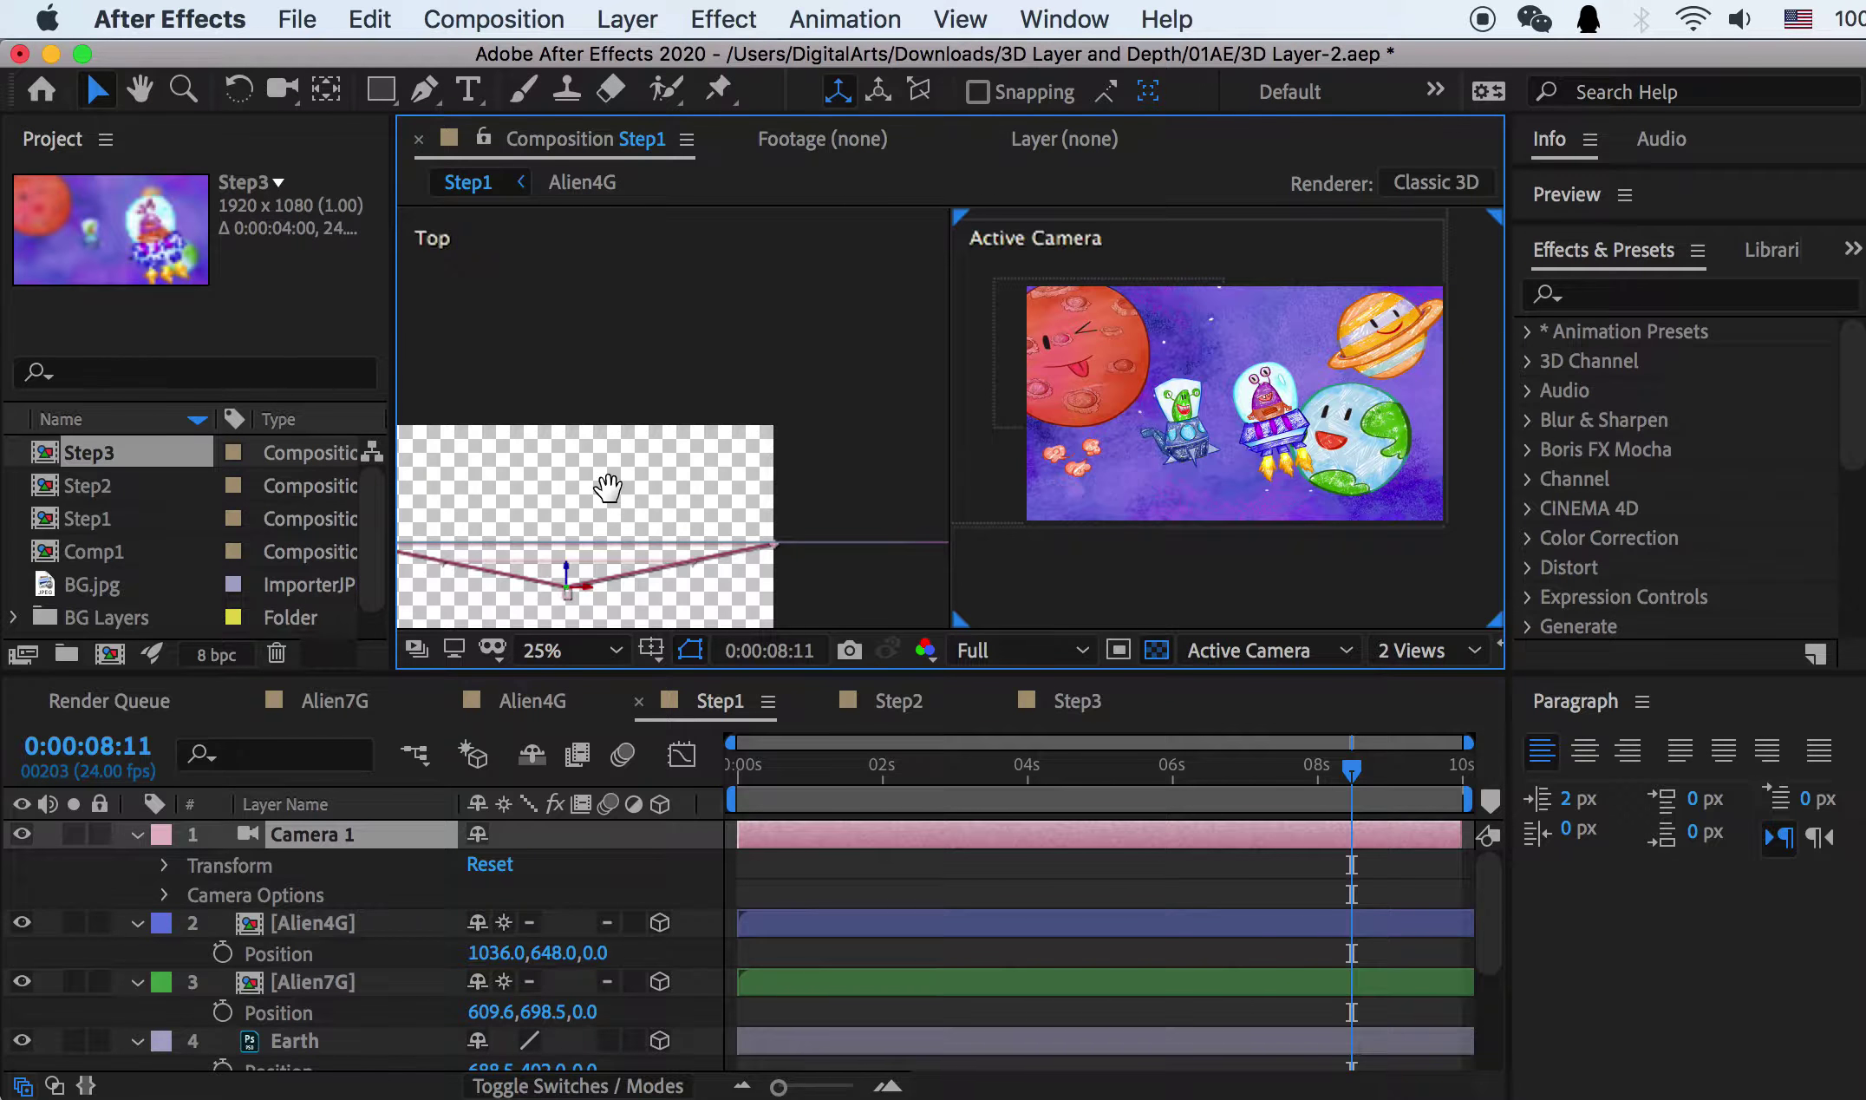
pyautogui.moveTo(607, 488); pyautogui.dragTo(753, 300)
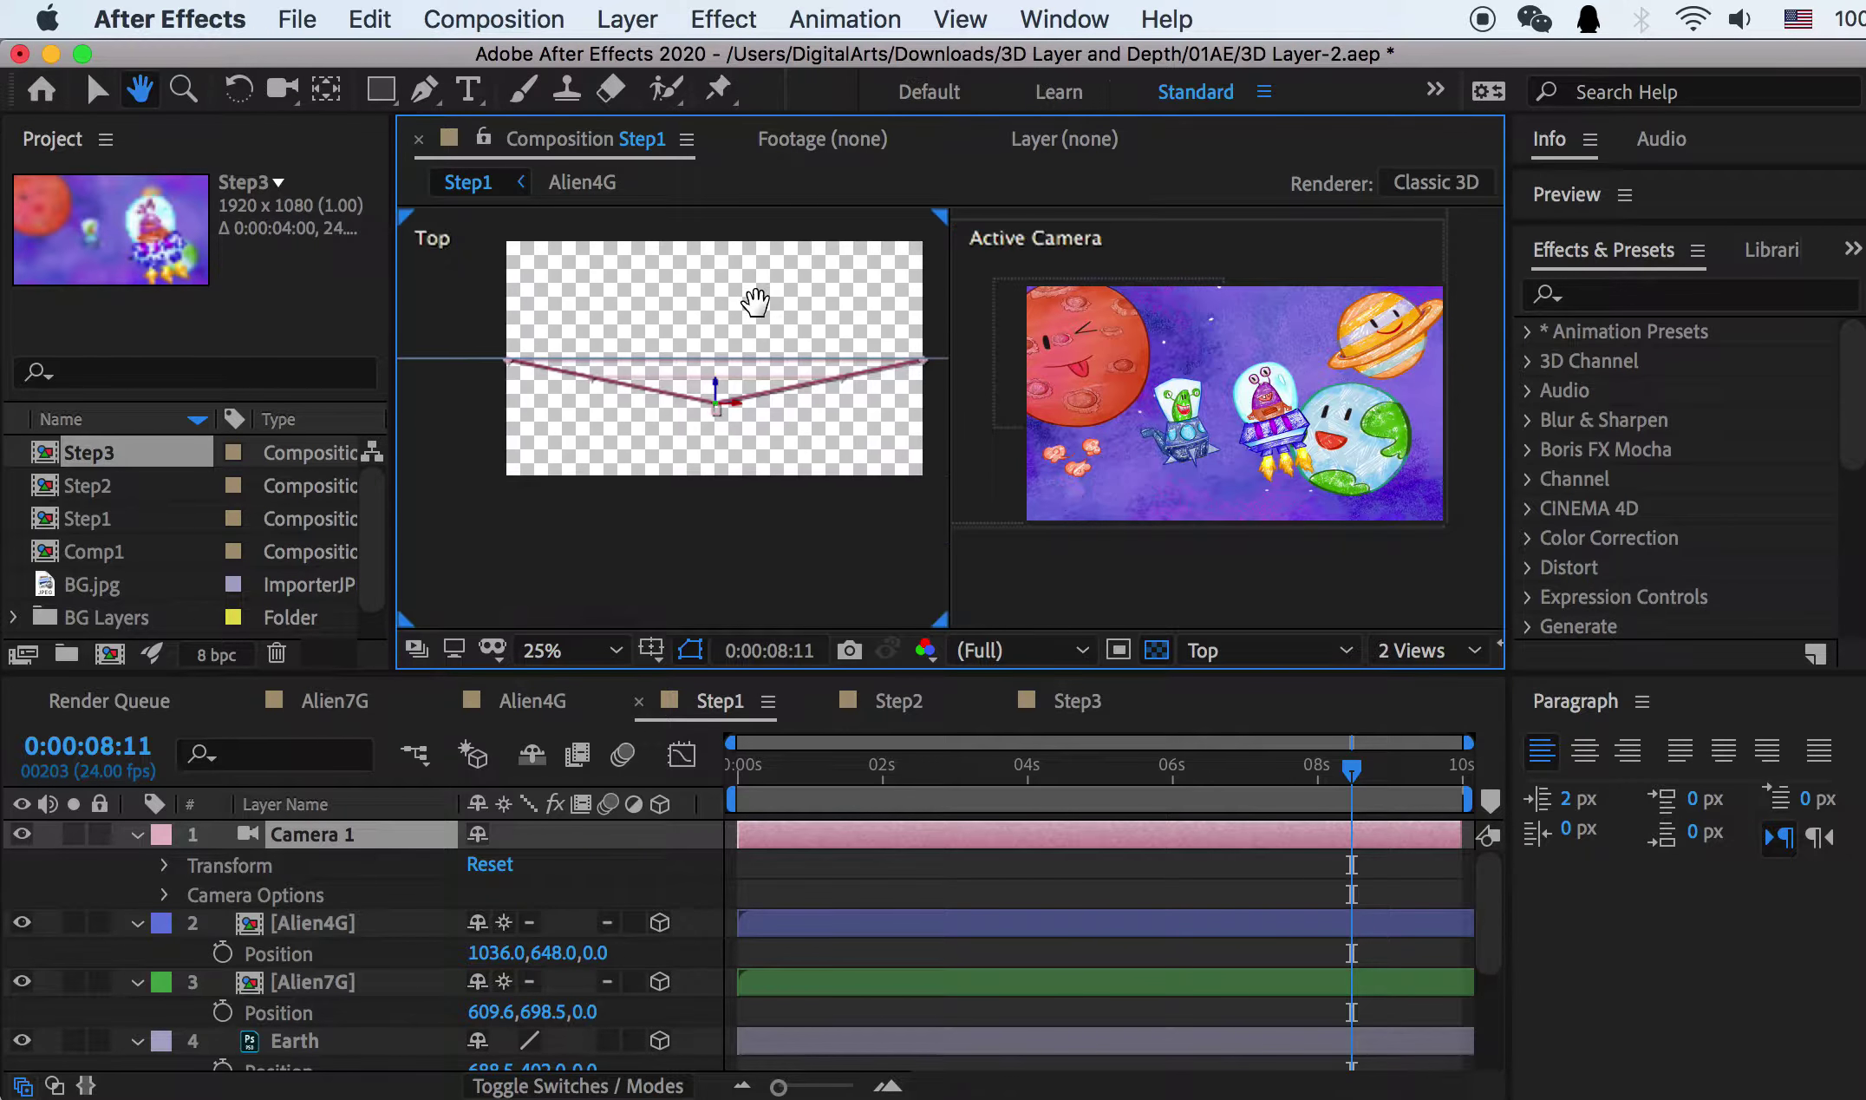
pyautogui.click(315, 838)
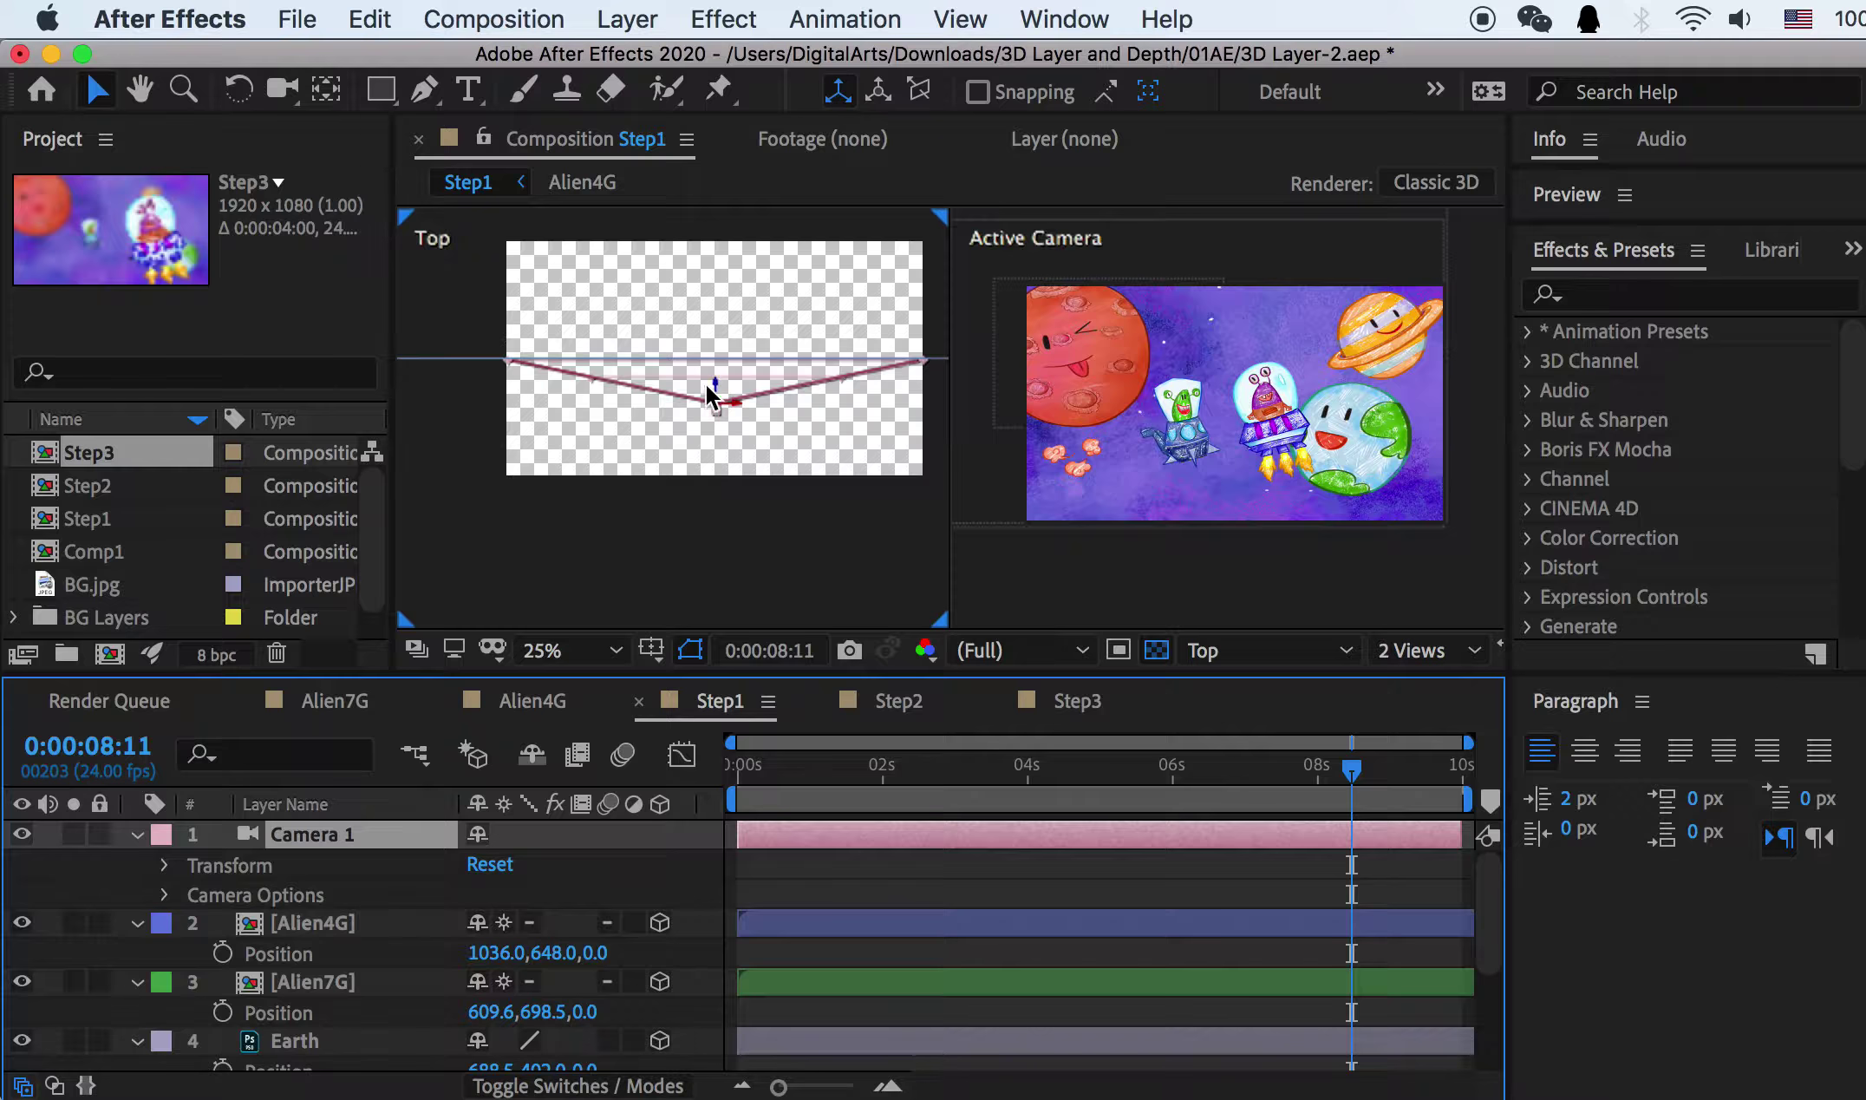
pyautogui.moveTo(708, 386); pyautogui.dragTo(715, 469)
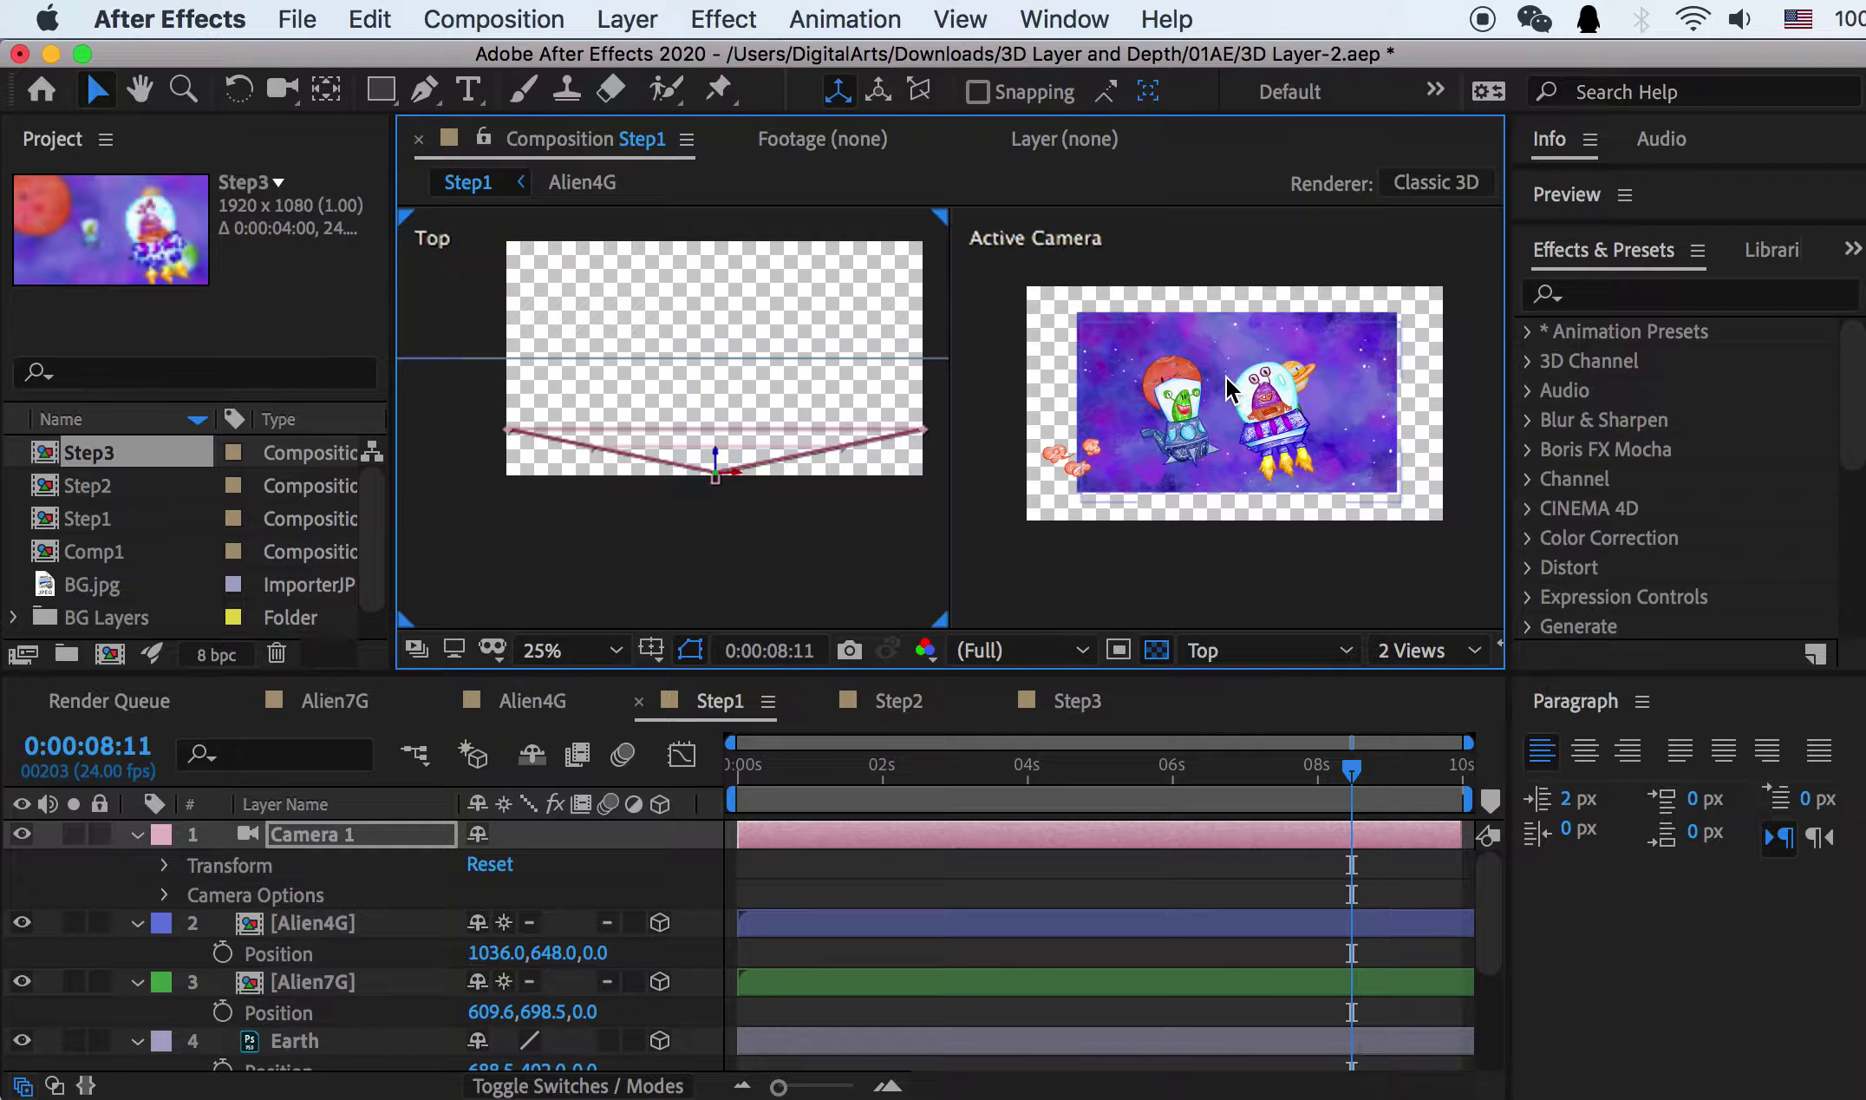
pyautogui.scroll(5, 1224, 377)
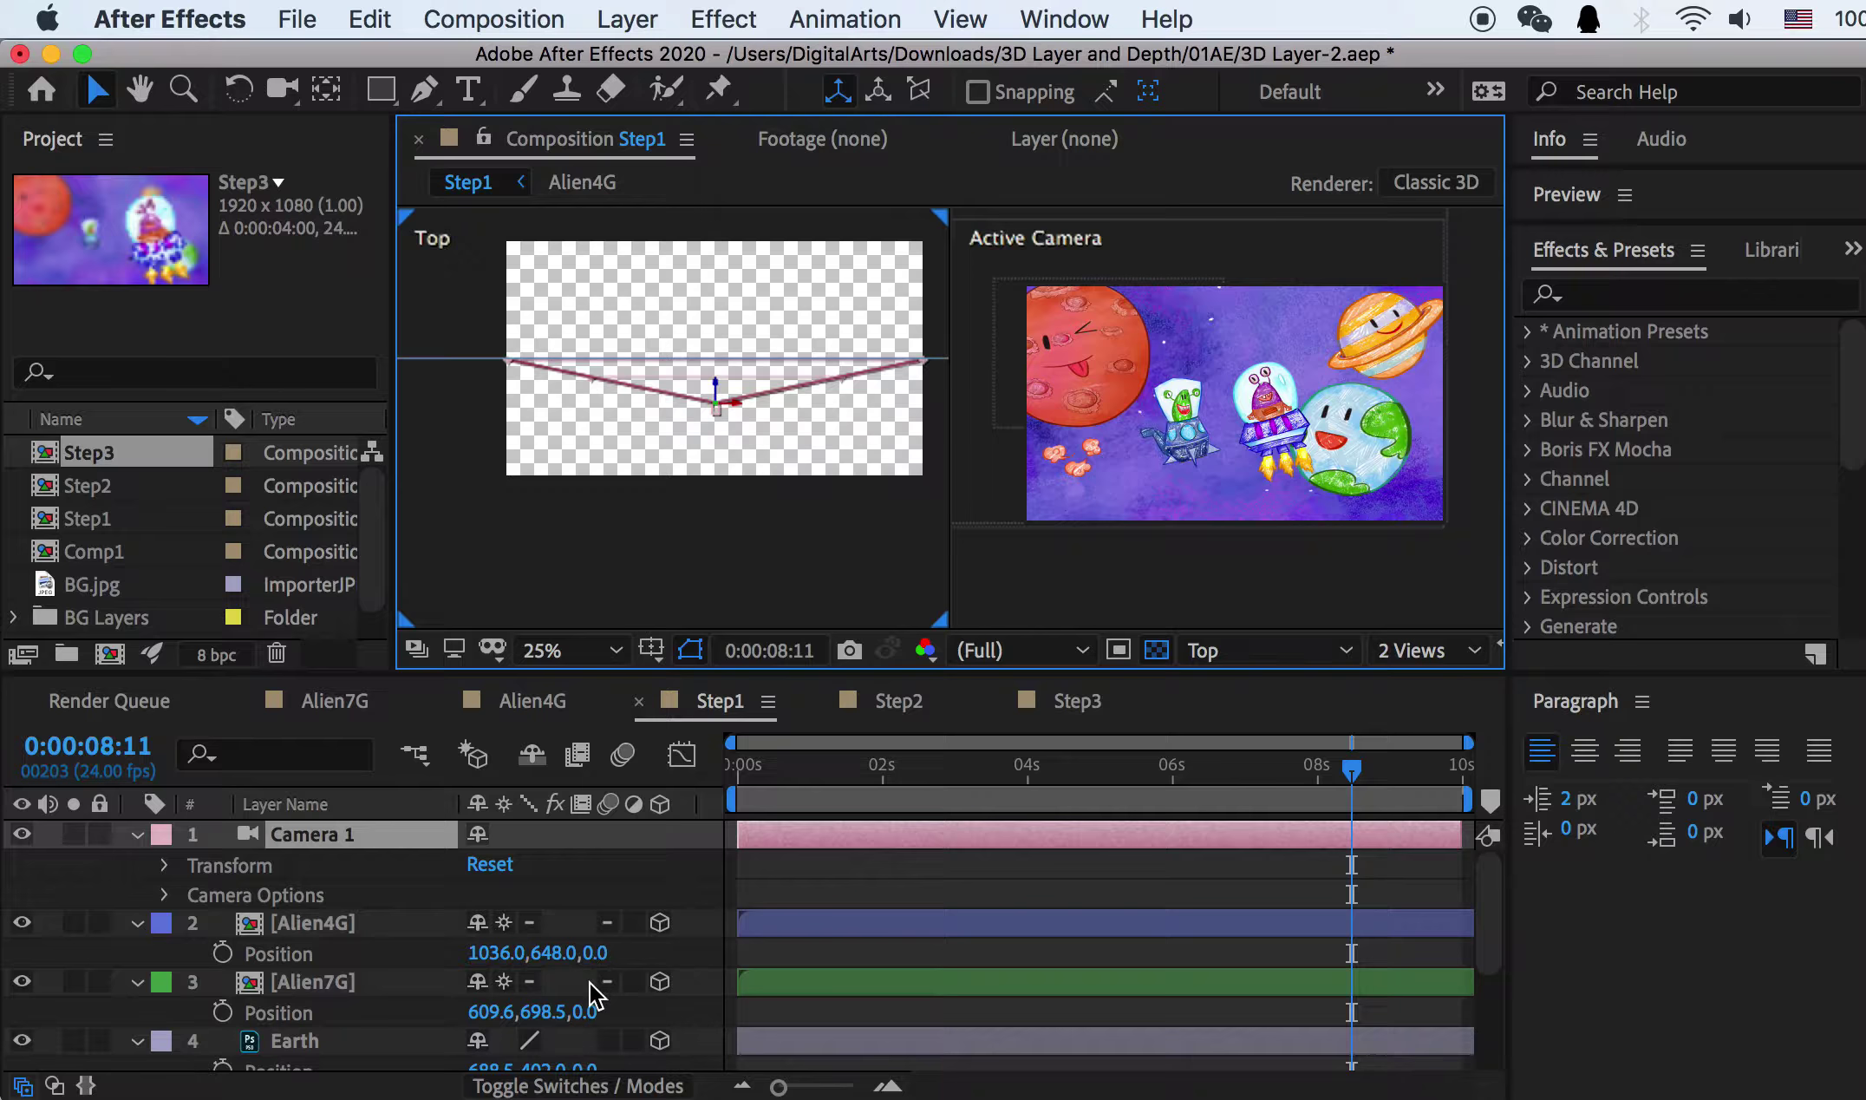
pyautogui.scroll(-2, 584, 1029)
pyautogui.scroll(-3, 587, 1030)
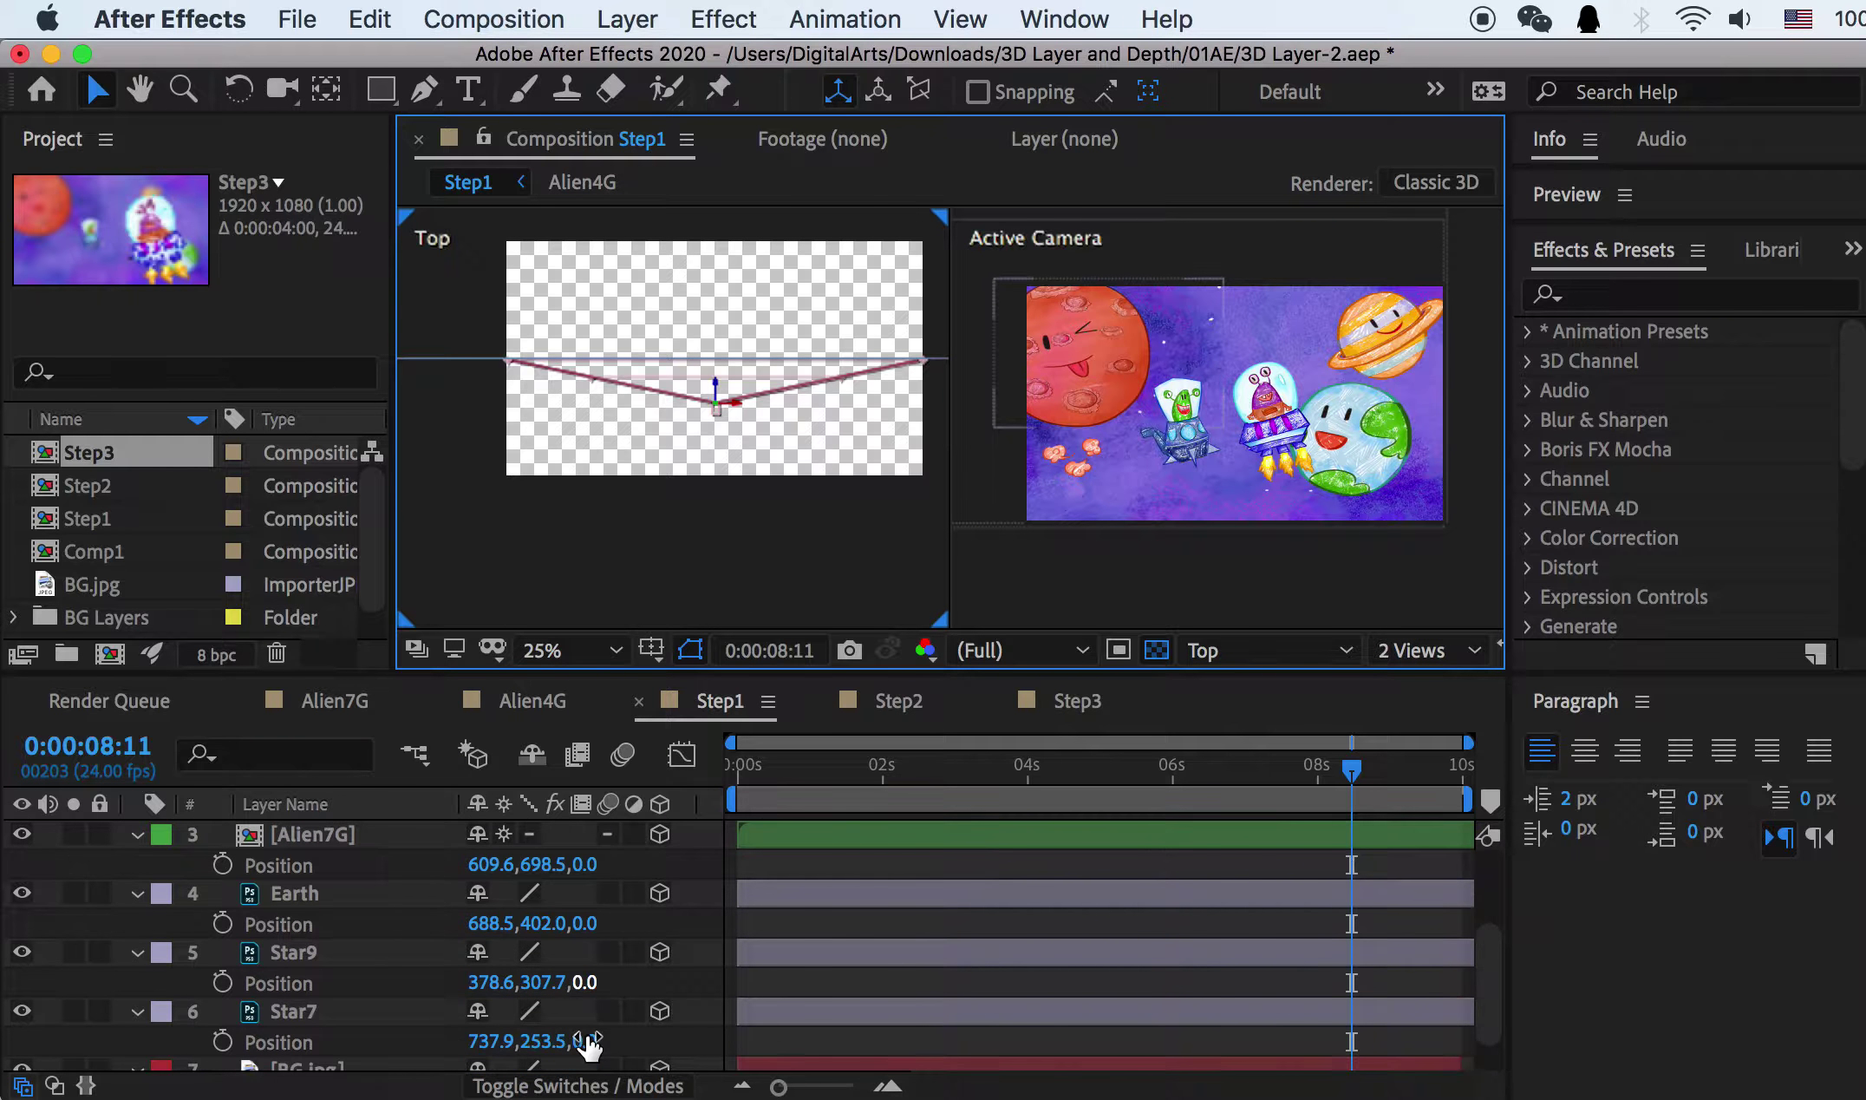
# Step: Expand Camera 1's Camera Options and set Focus Distance to 120 pixels
pyautogui.scroll(6, 587, 1030)
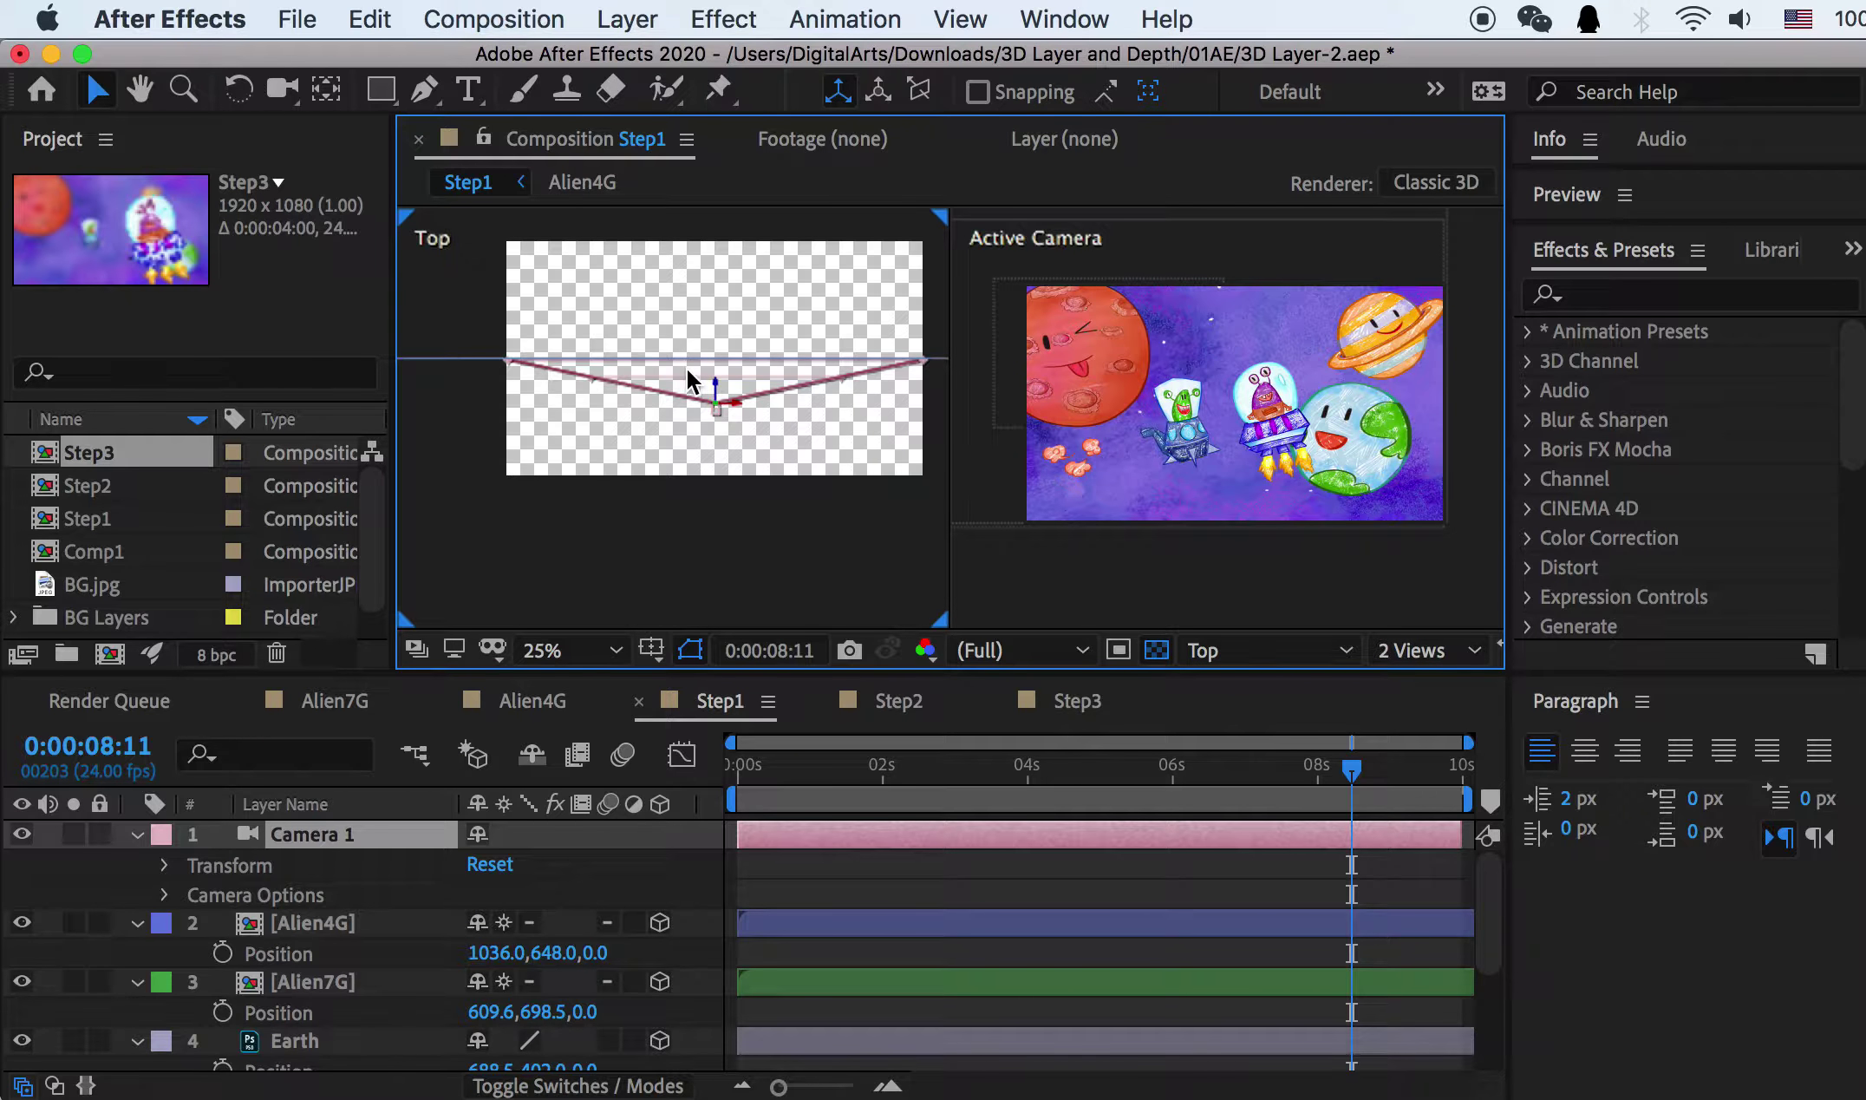
pyautogui.click(310, 836)
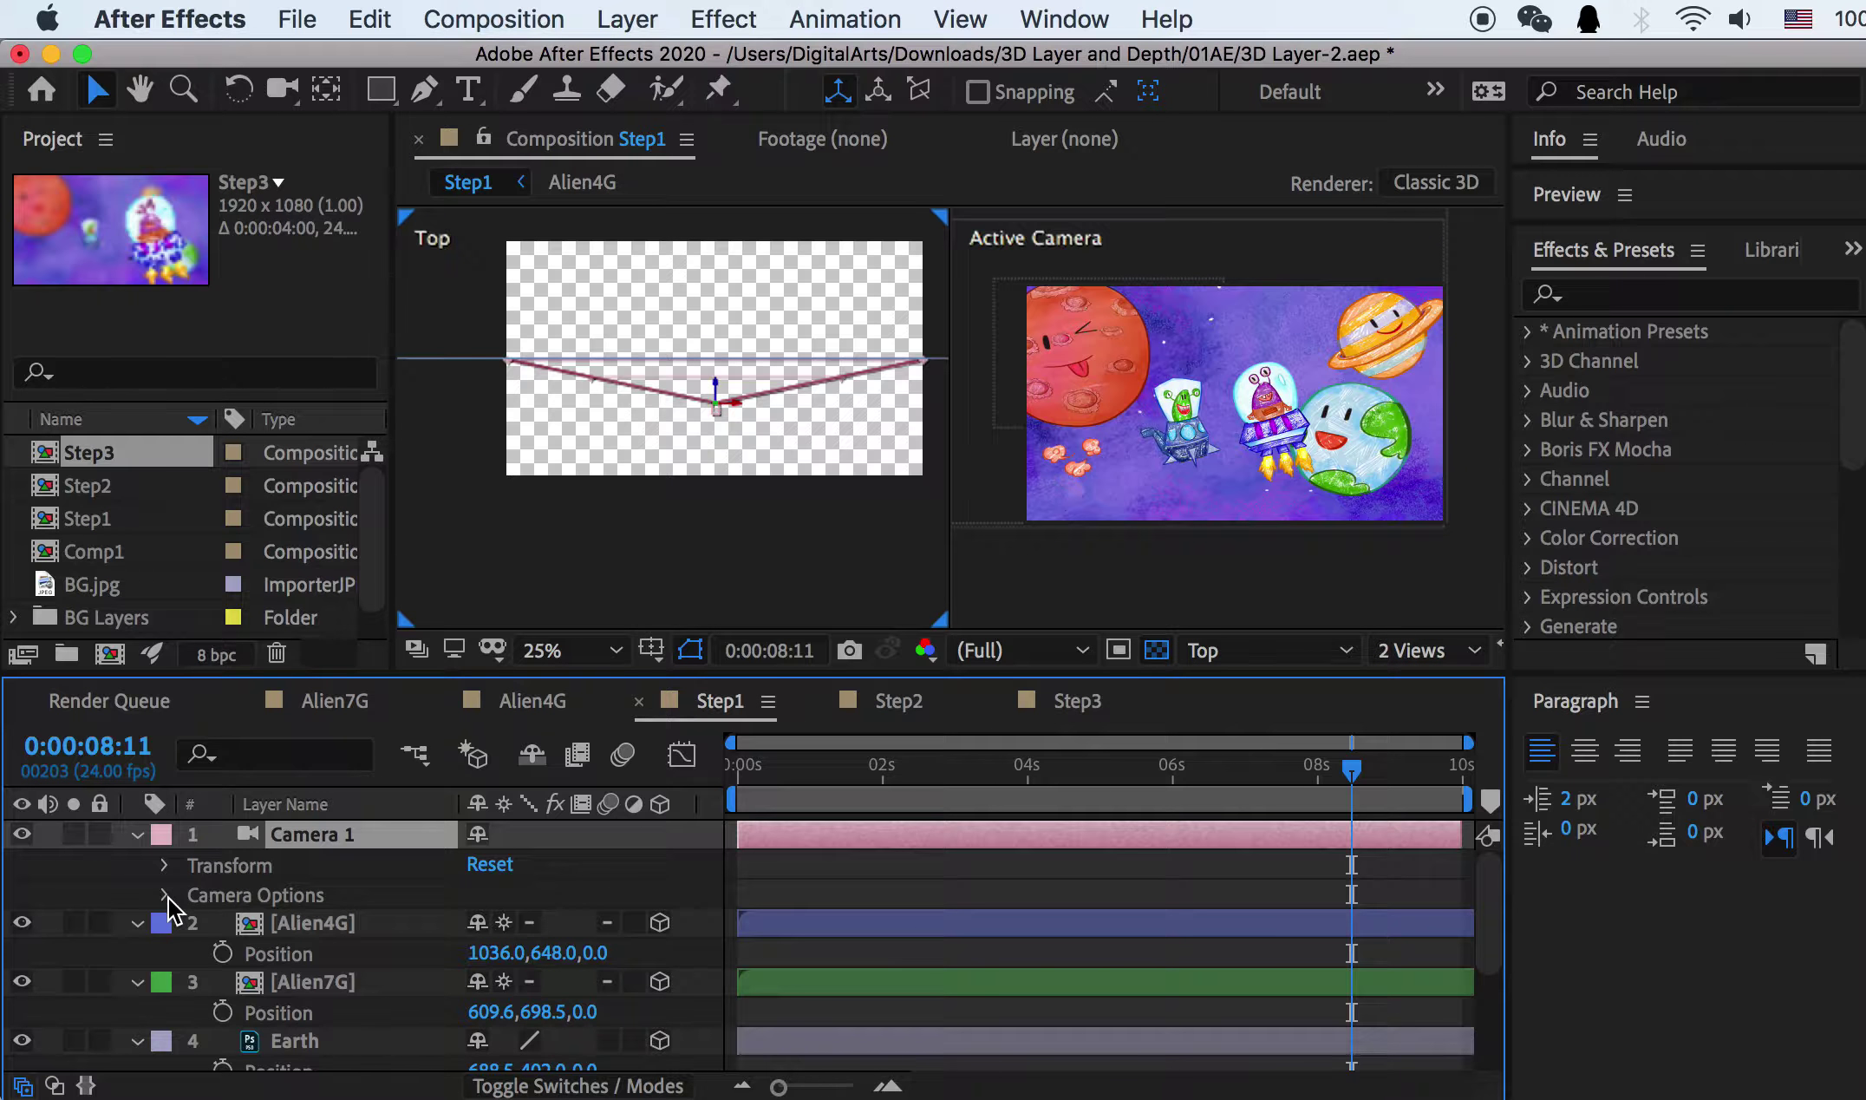
pyautogui.click(165, 895)
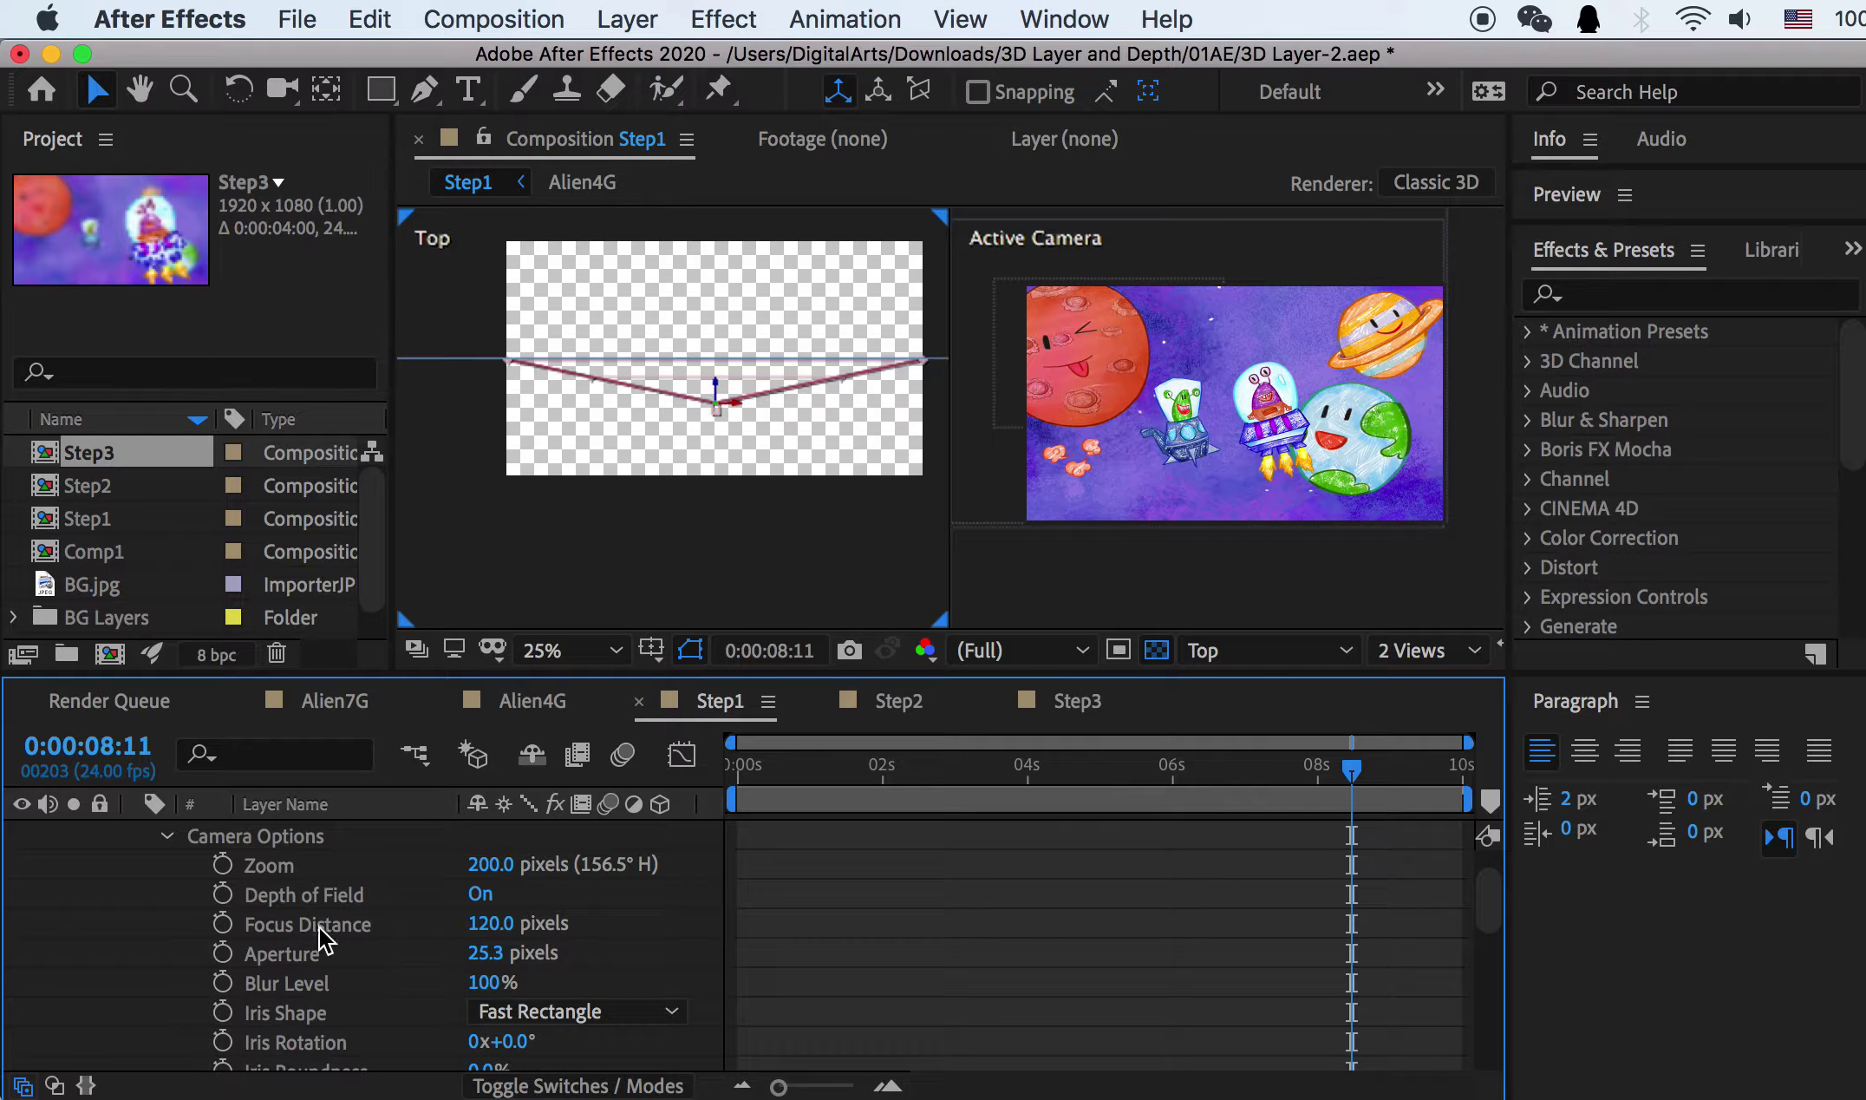
pyautogui.moveTo(488, 932); pyautogui.dragTo(464, 937)
pyautogui.click(475, 863)
pyautogui.press('Return')
# Step: Try a camera Zoom of 400 pixels, then set it back to 200
pyautogui.click(268, 862)
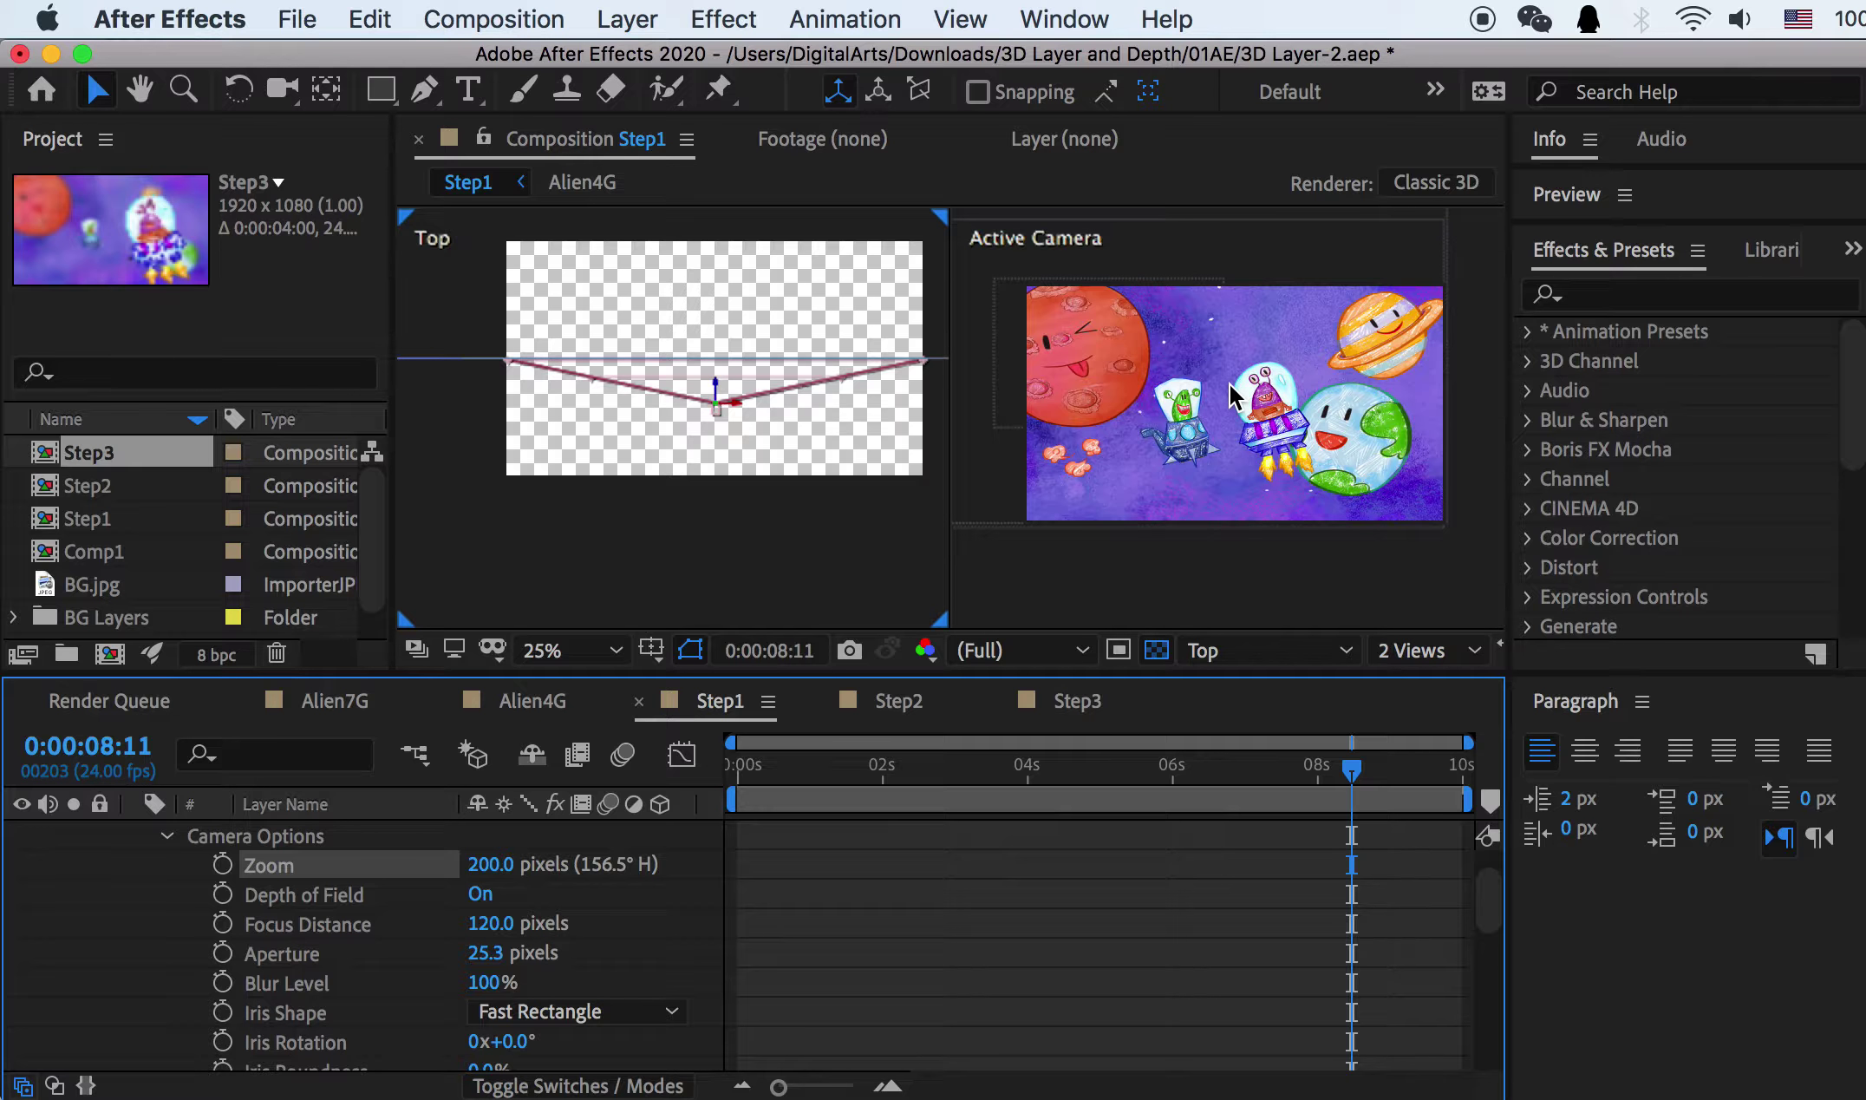
pyautogui.click(491, 867)
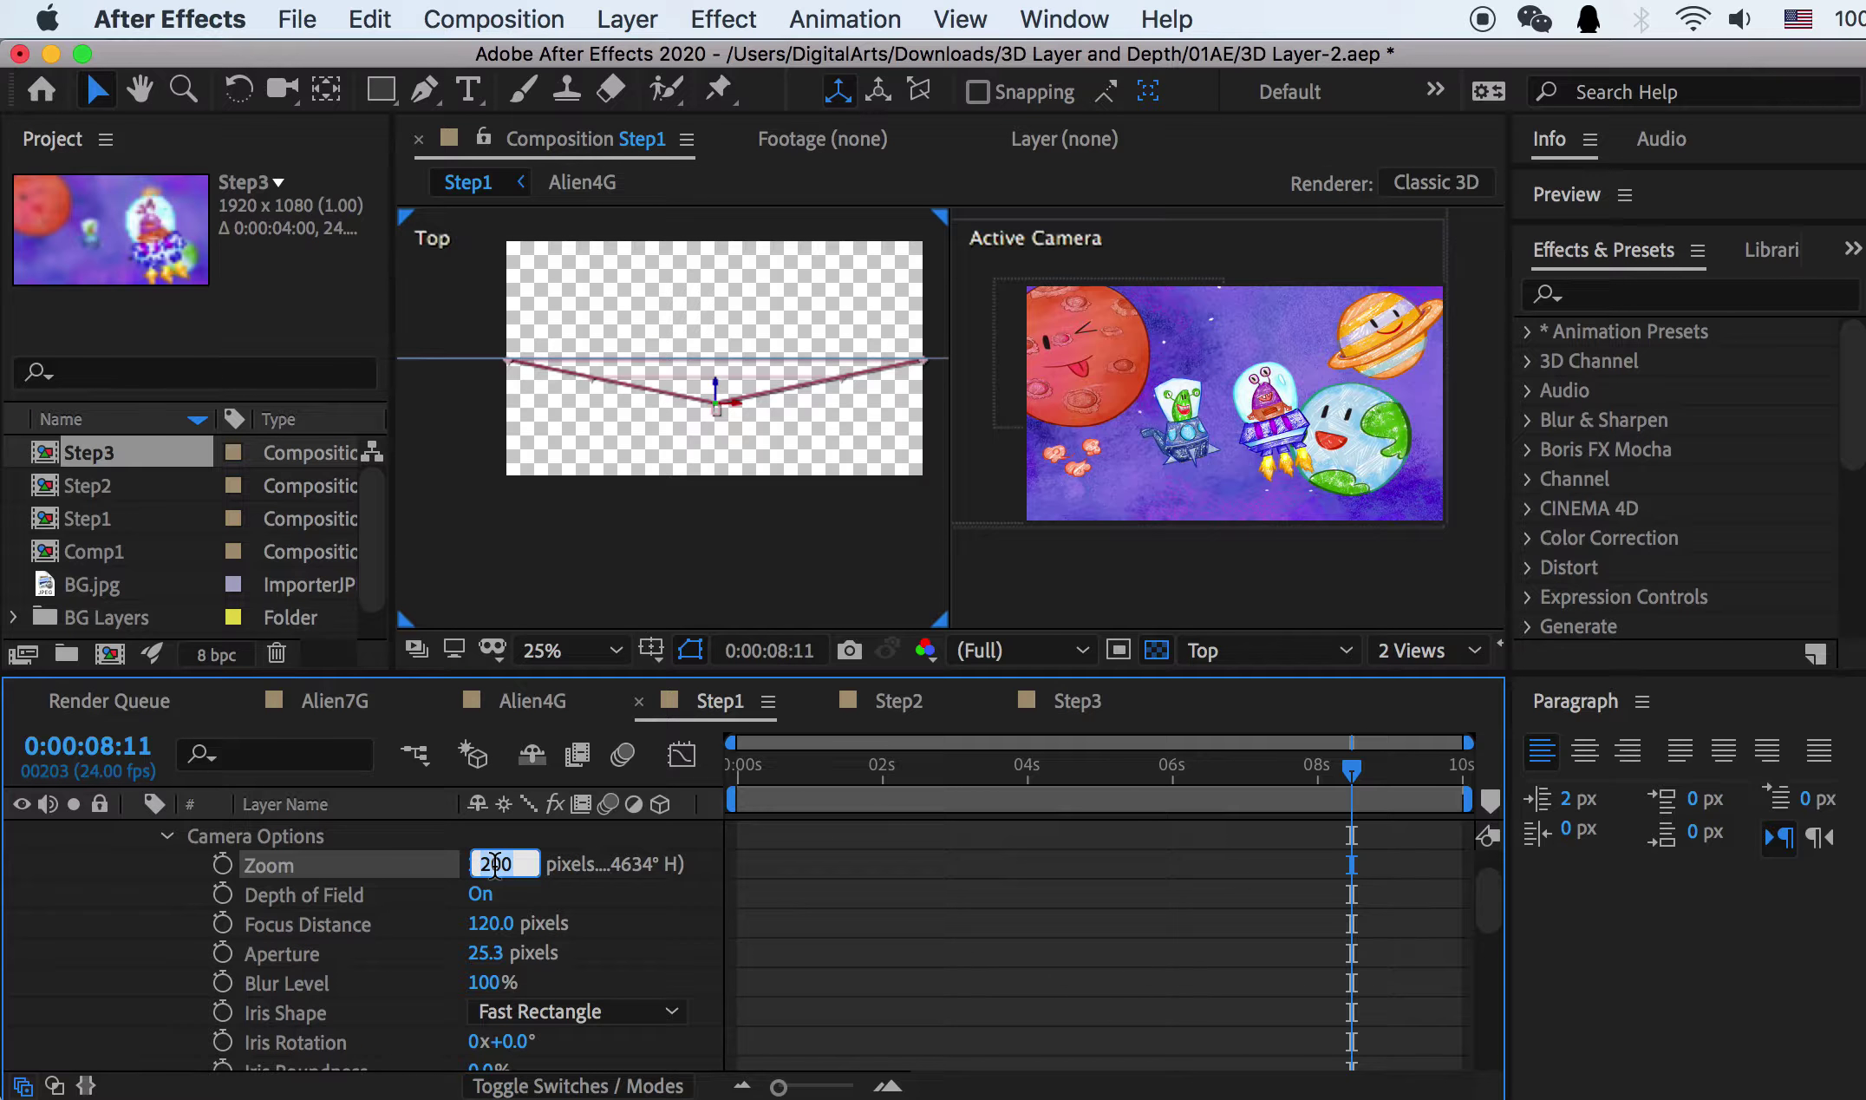
pyautogui.write('400')
pyautogui.press('Return')
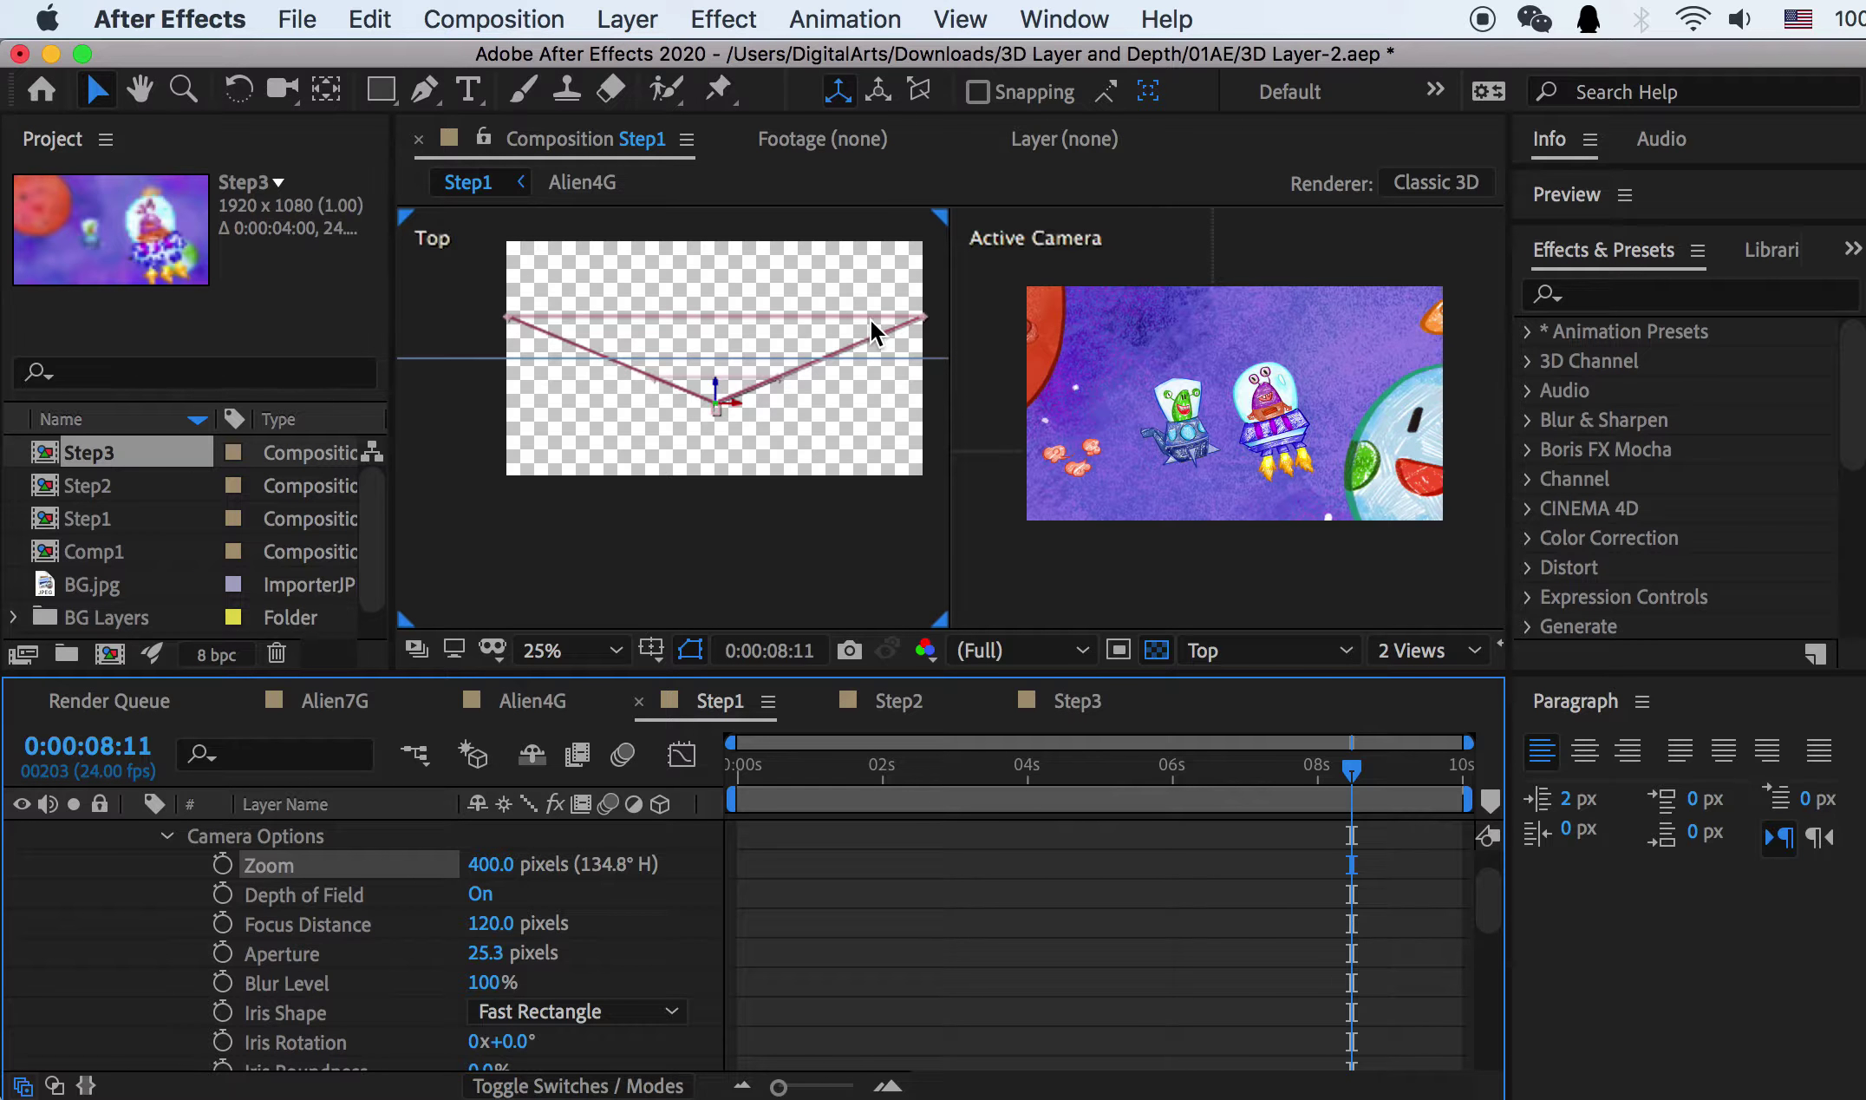
pyautogui.click(487, 864)
pyautogui.write('200')
pyautogui.press('Return')
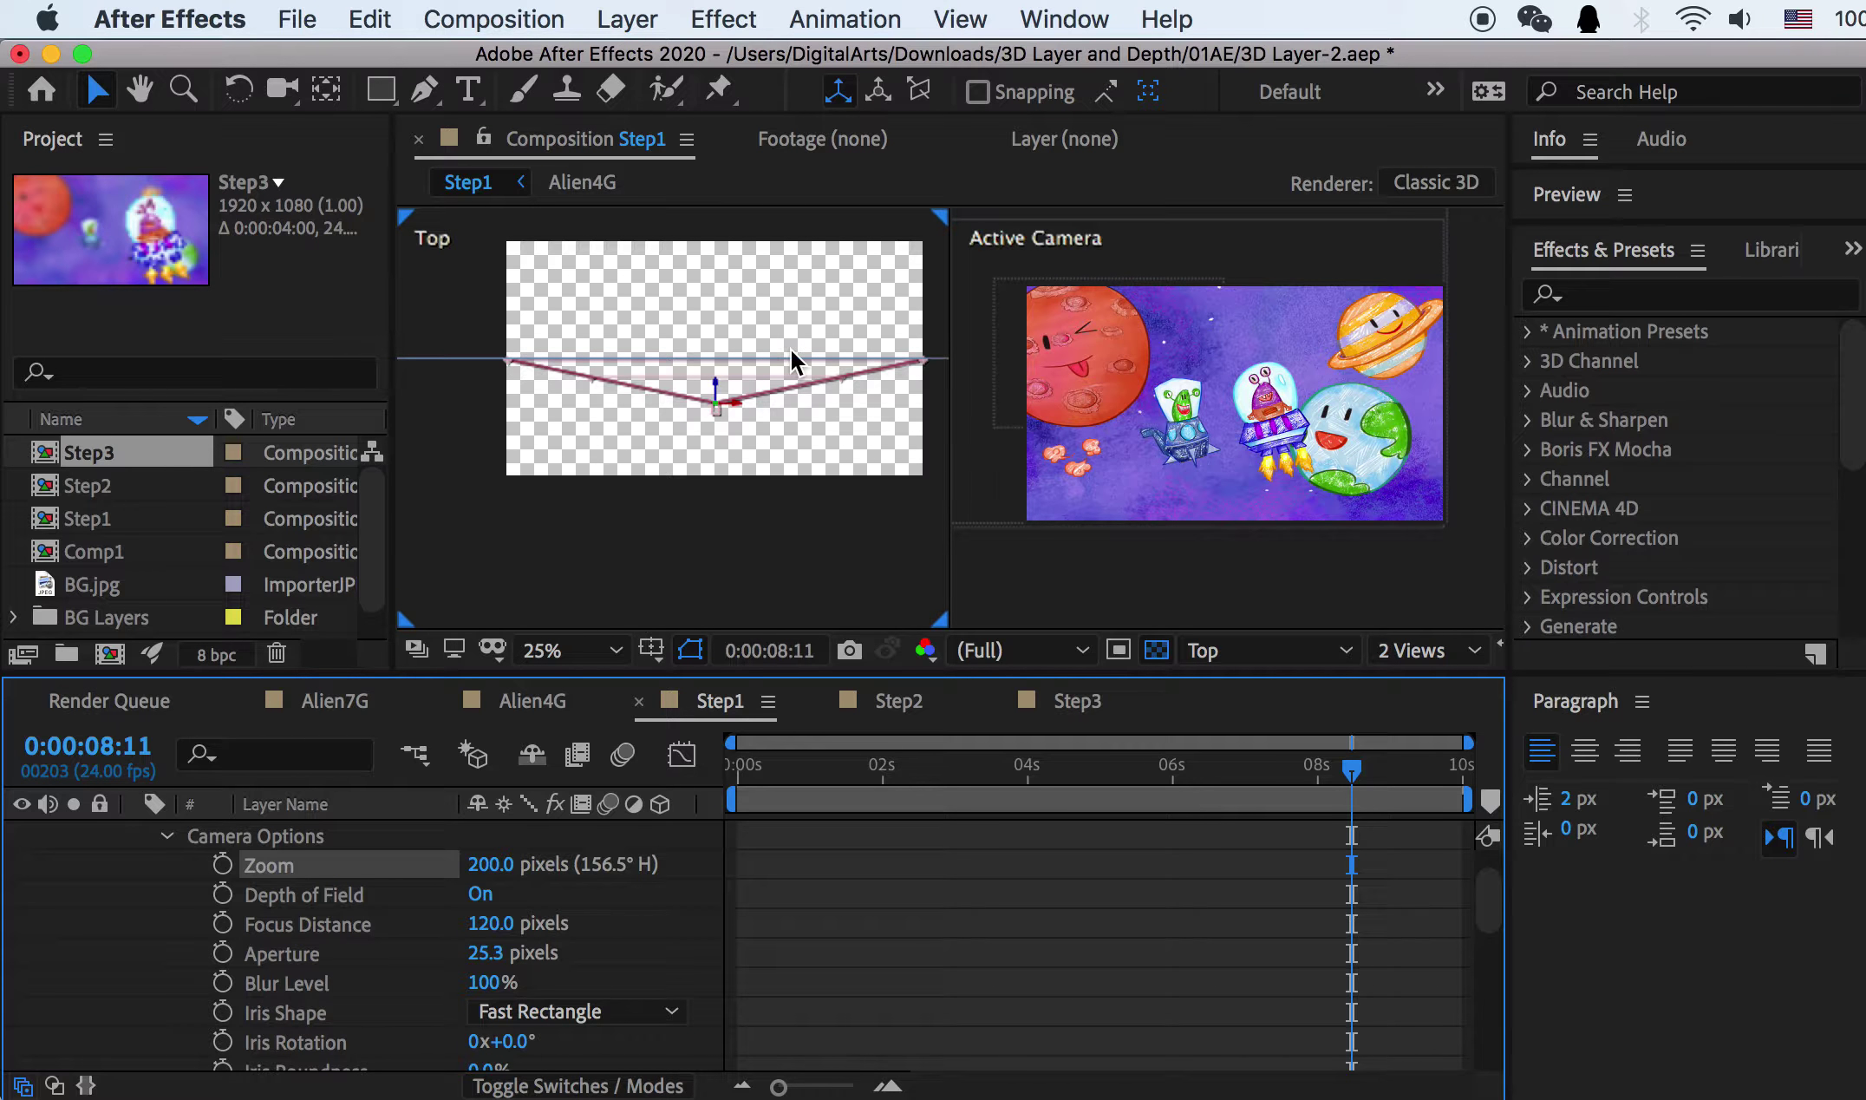
# Step: Zoom into the Top view and pan it to center on the camera
pyautogui.scroll(1, 698, 355)
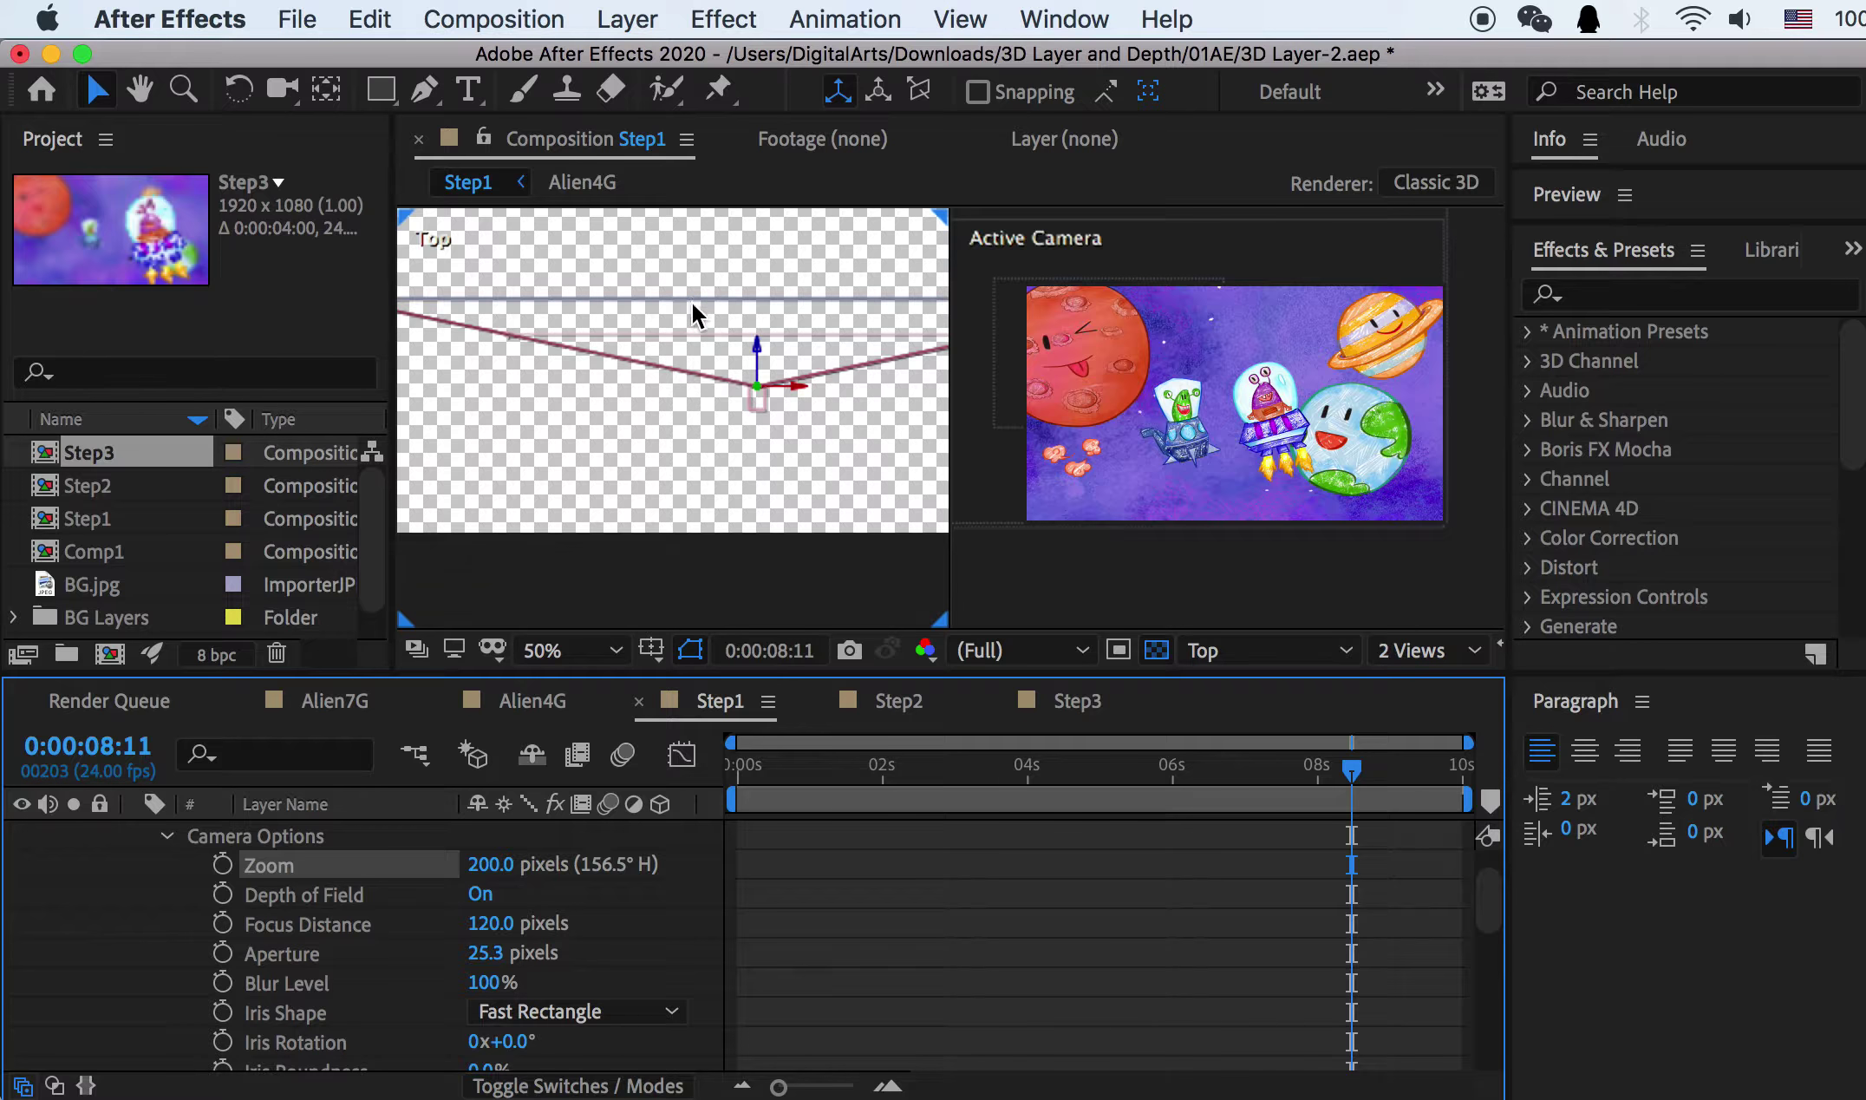
pyautogui.scroll(1, 691, 300)
pyautogui.press('h')
pyautogui.moveTo(745, 270); pyautogui.dragTo(659, 471)
pyautogui.press('v')
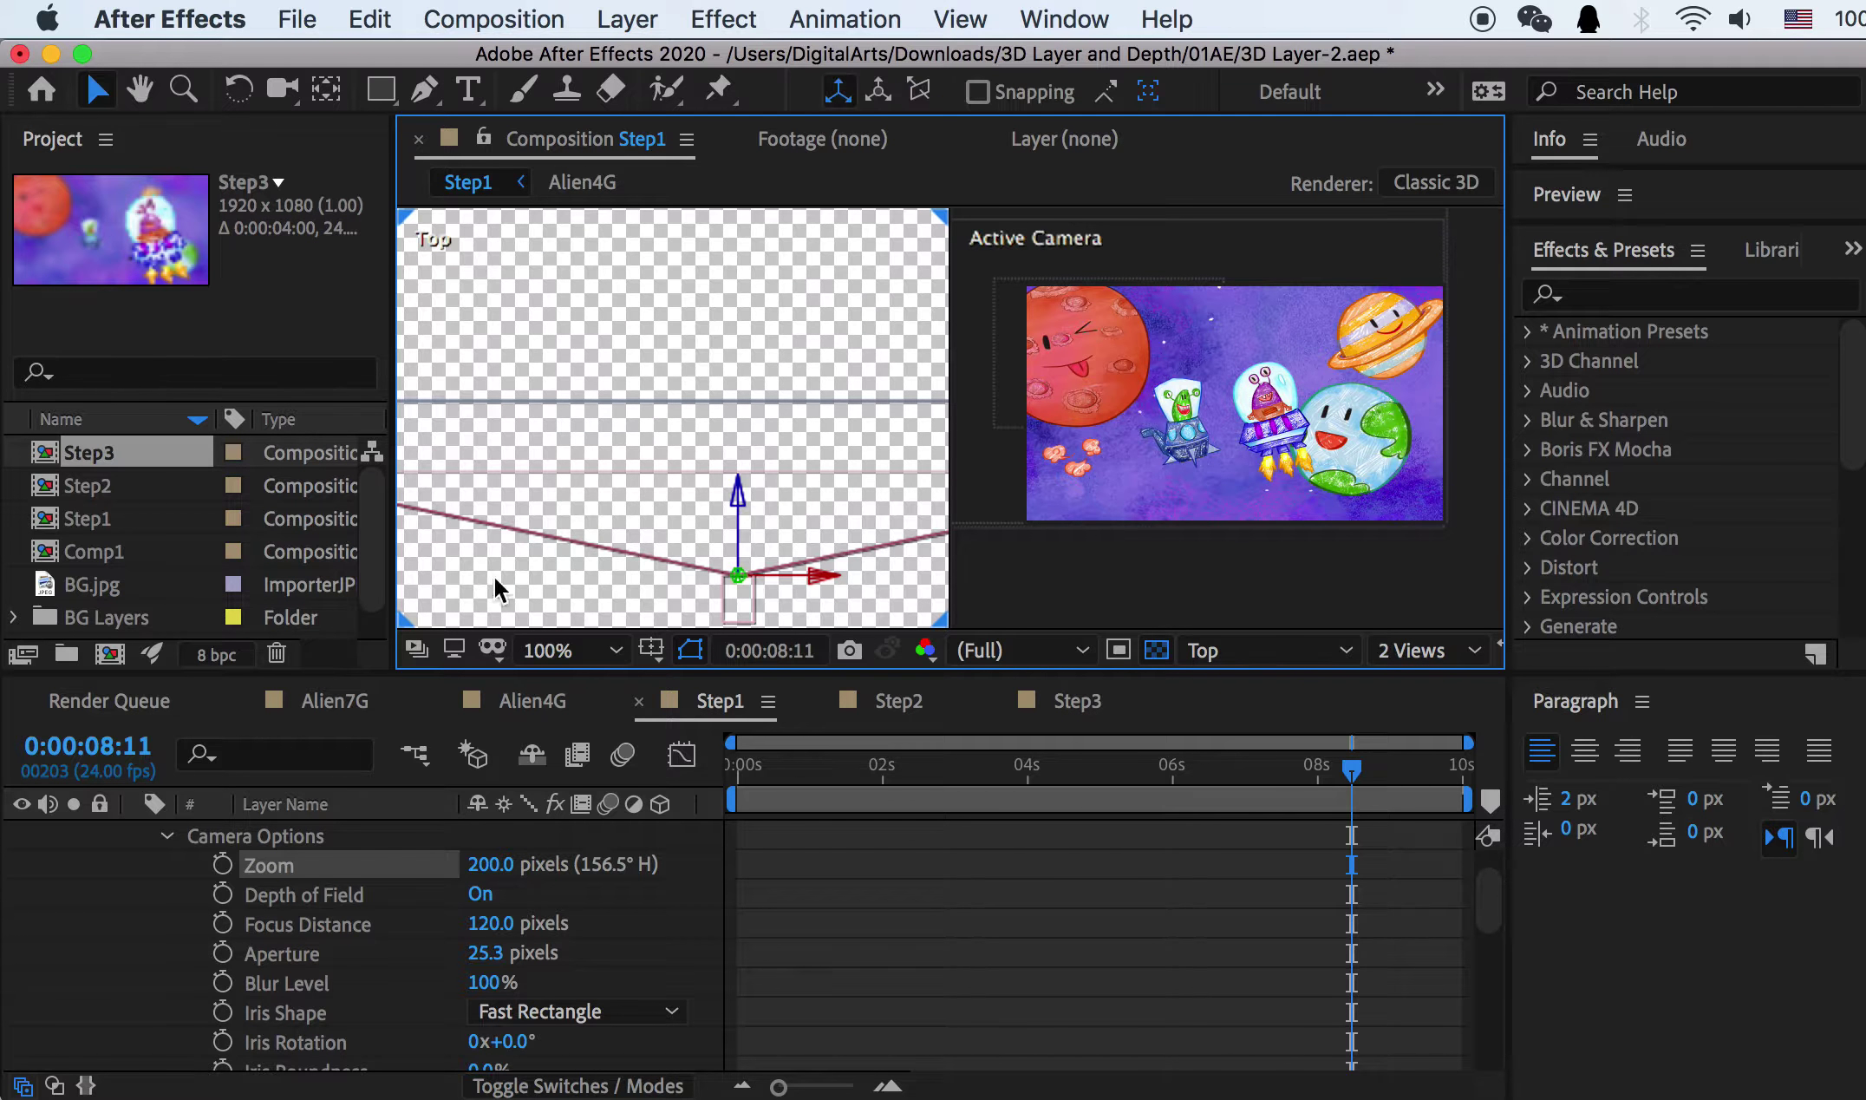
pyautogui.scroll(-1, 679, 473)
pyautogui.scroll(-1, 678, 472)
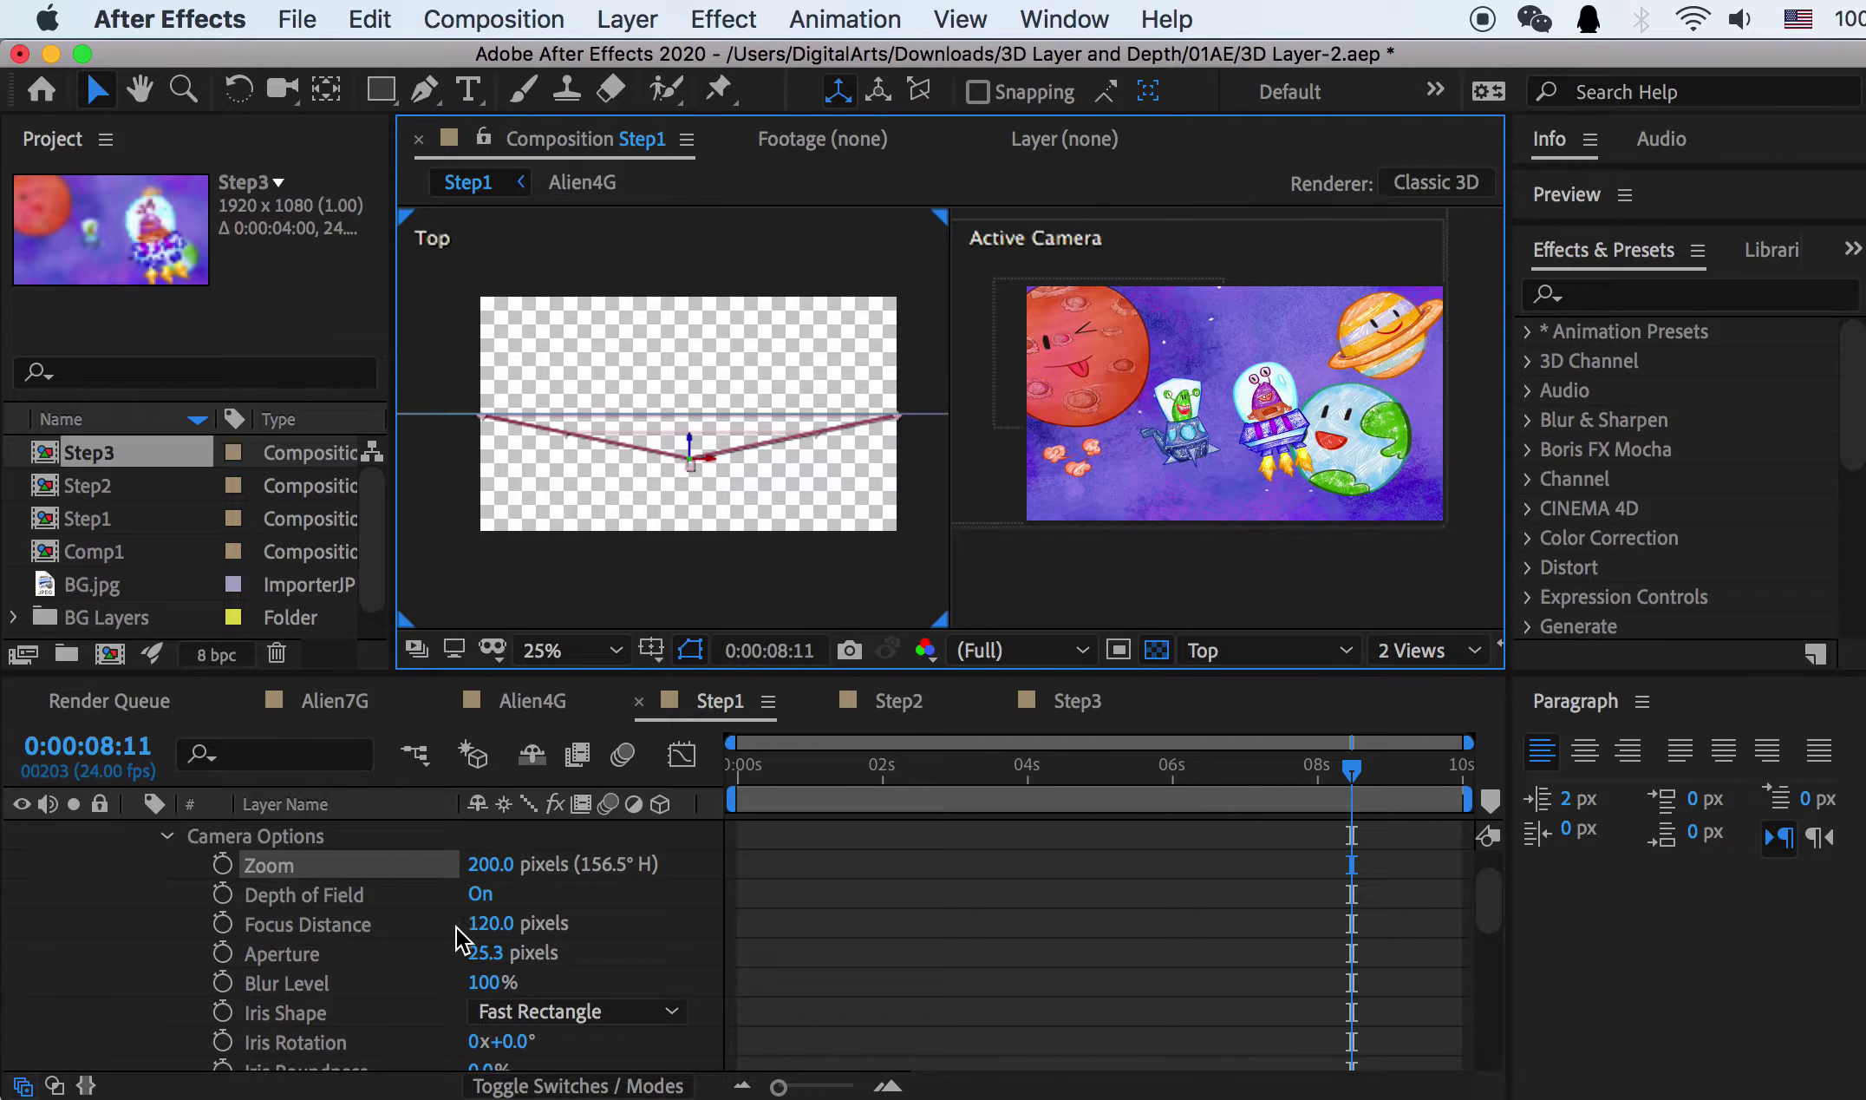
pyautogui.scroll(1, 626, 409)
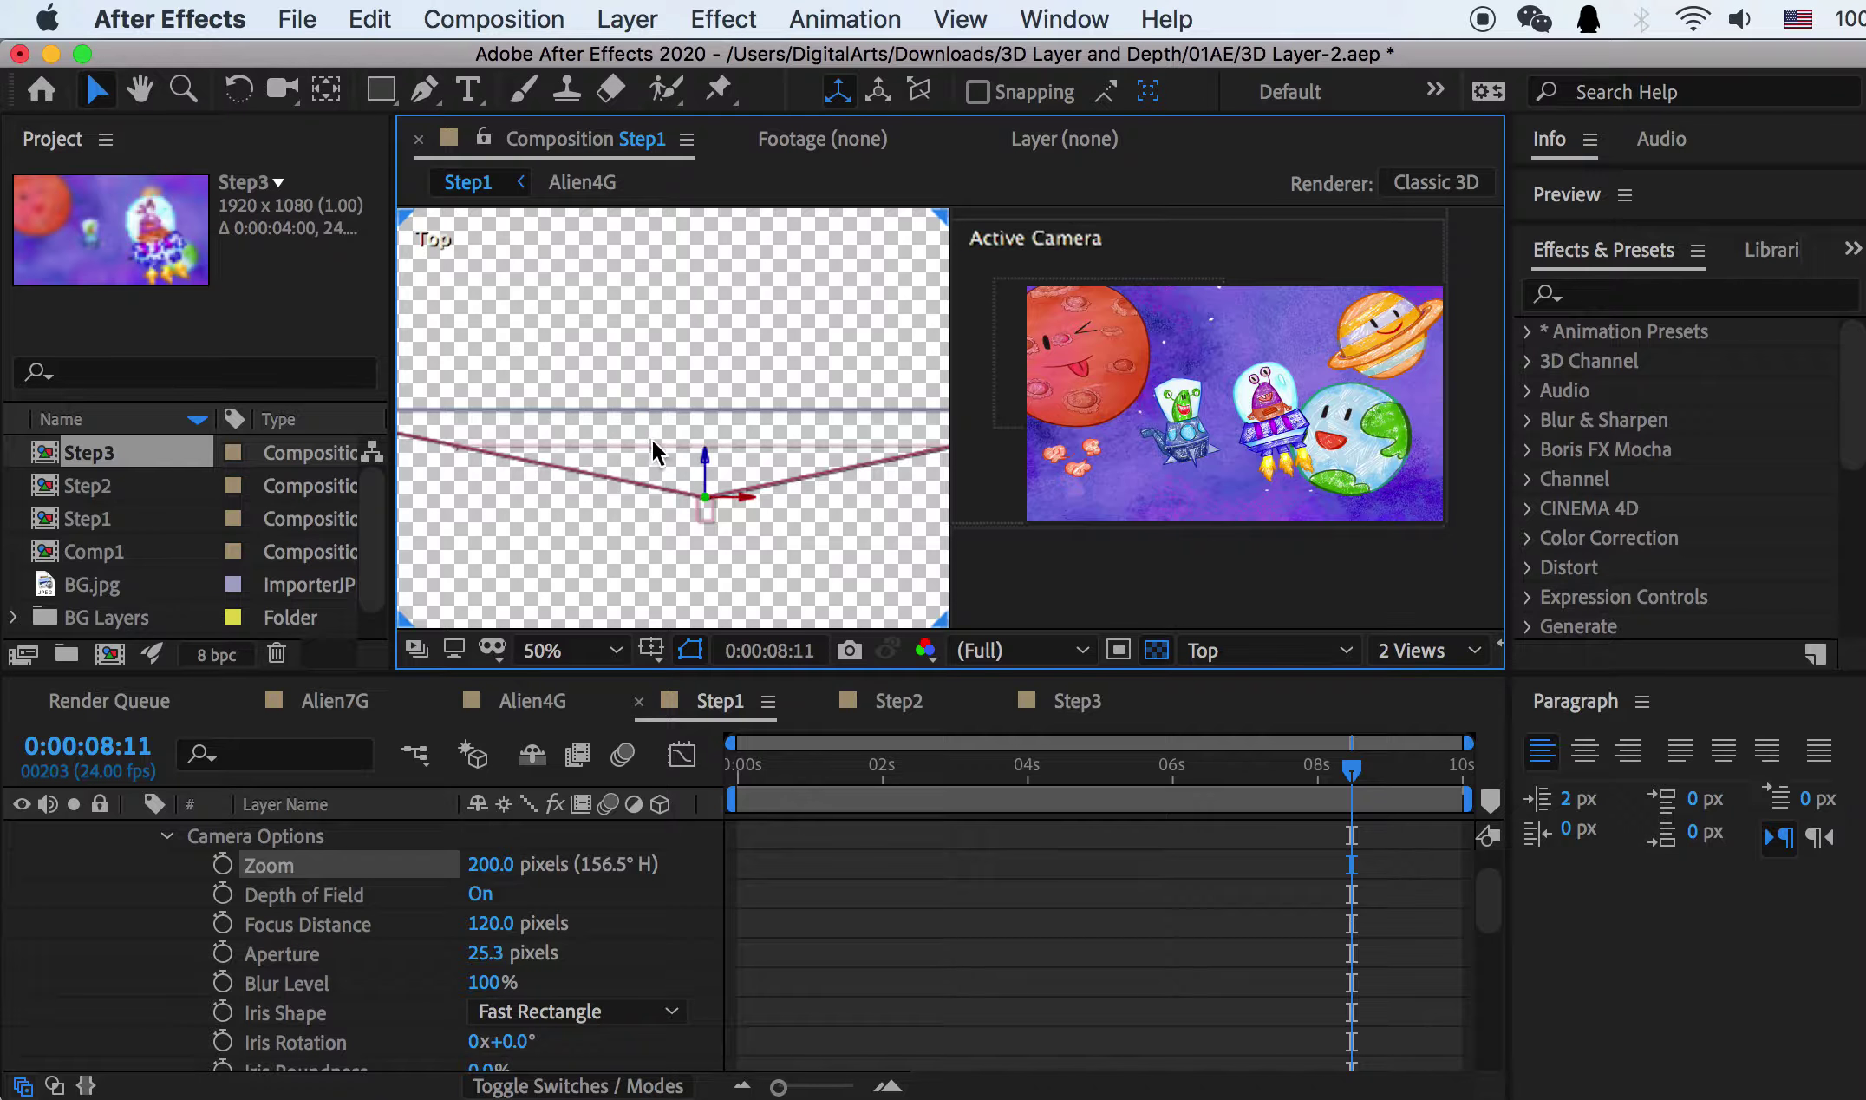
# Step: Try a 300-pixel Focus Distance, then undo it back to 120 pixels
pyautogui.click(488, 921)
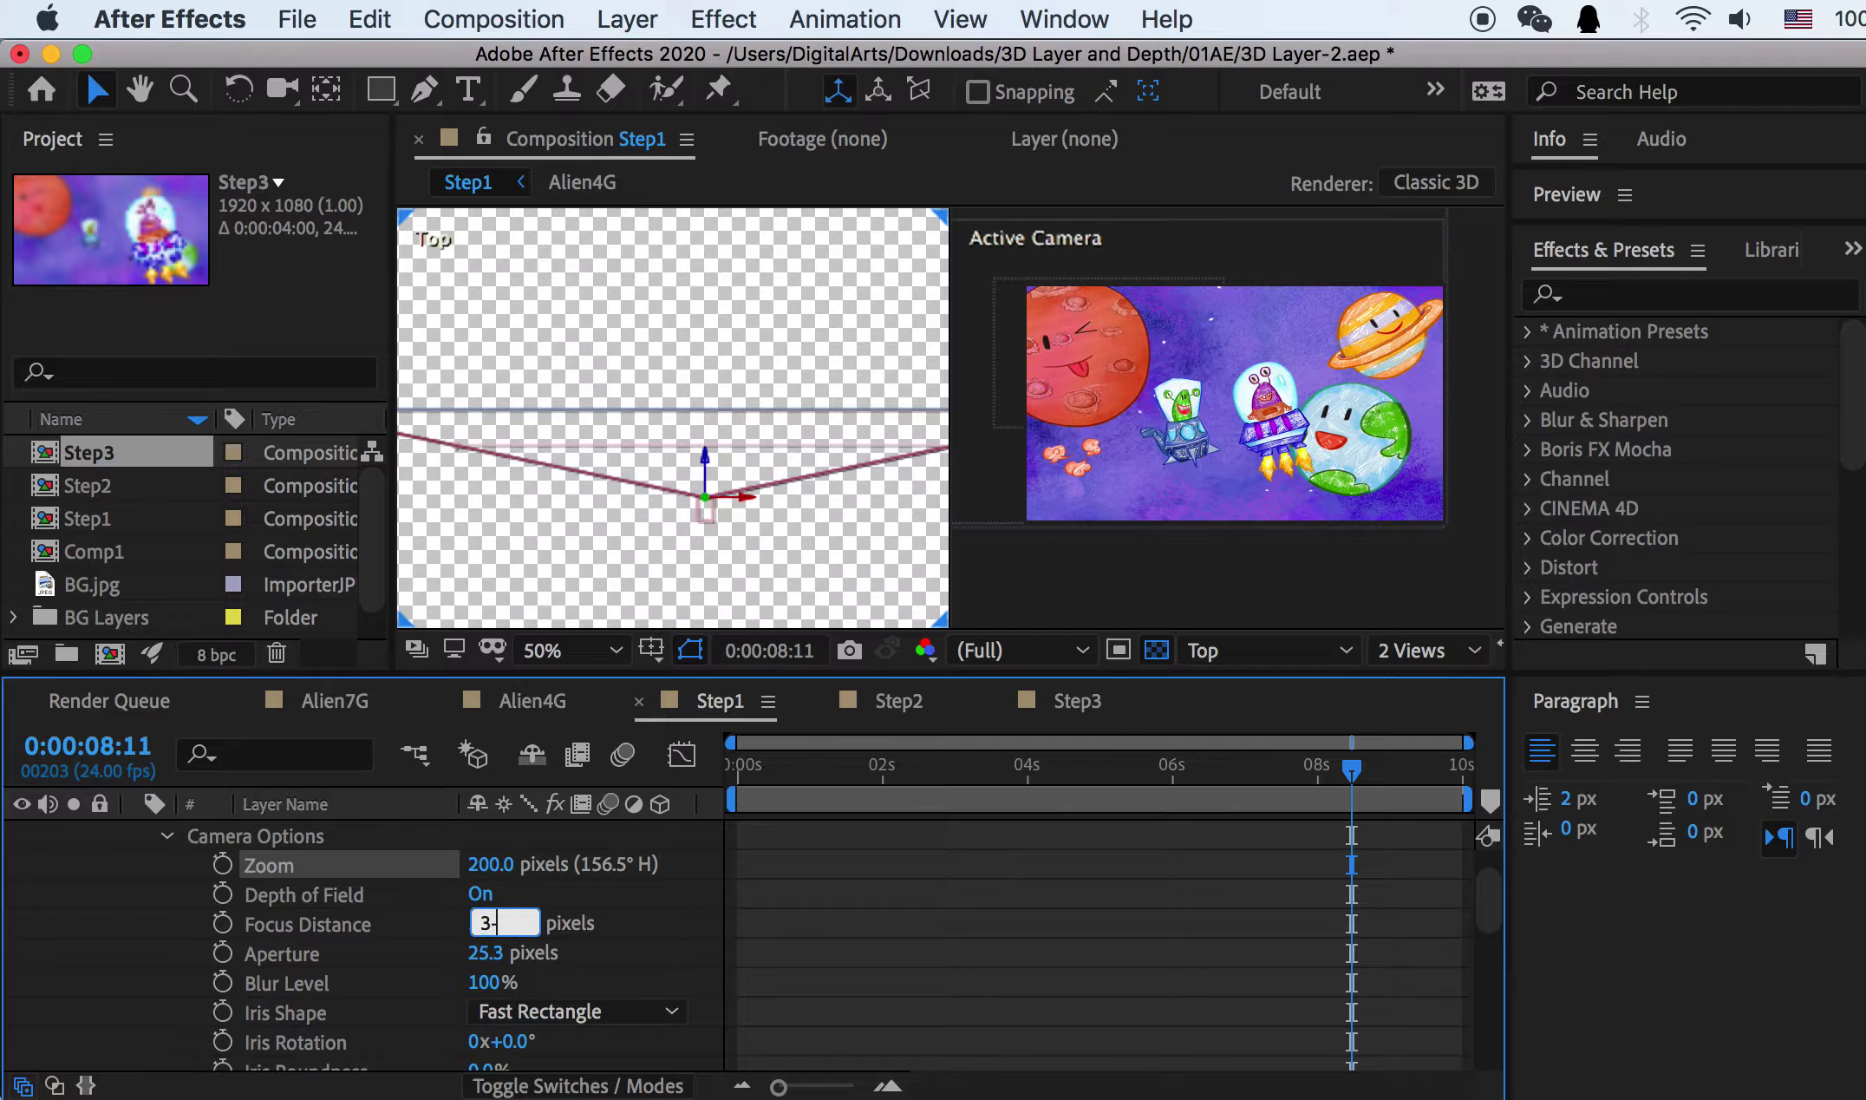
pyautogui.write('300')
pyautogui.press('Return')
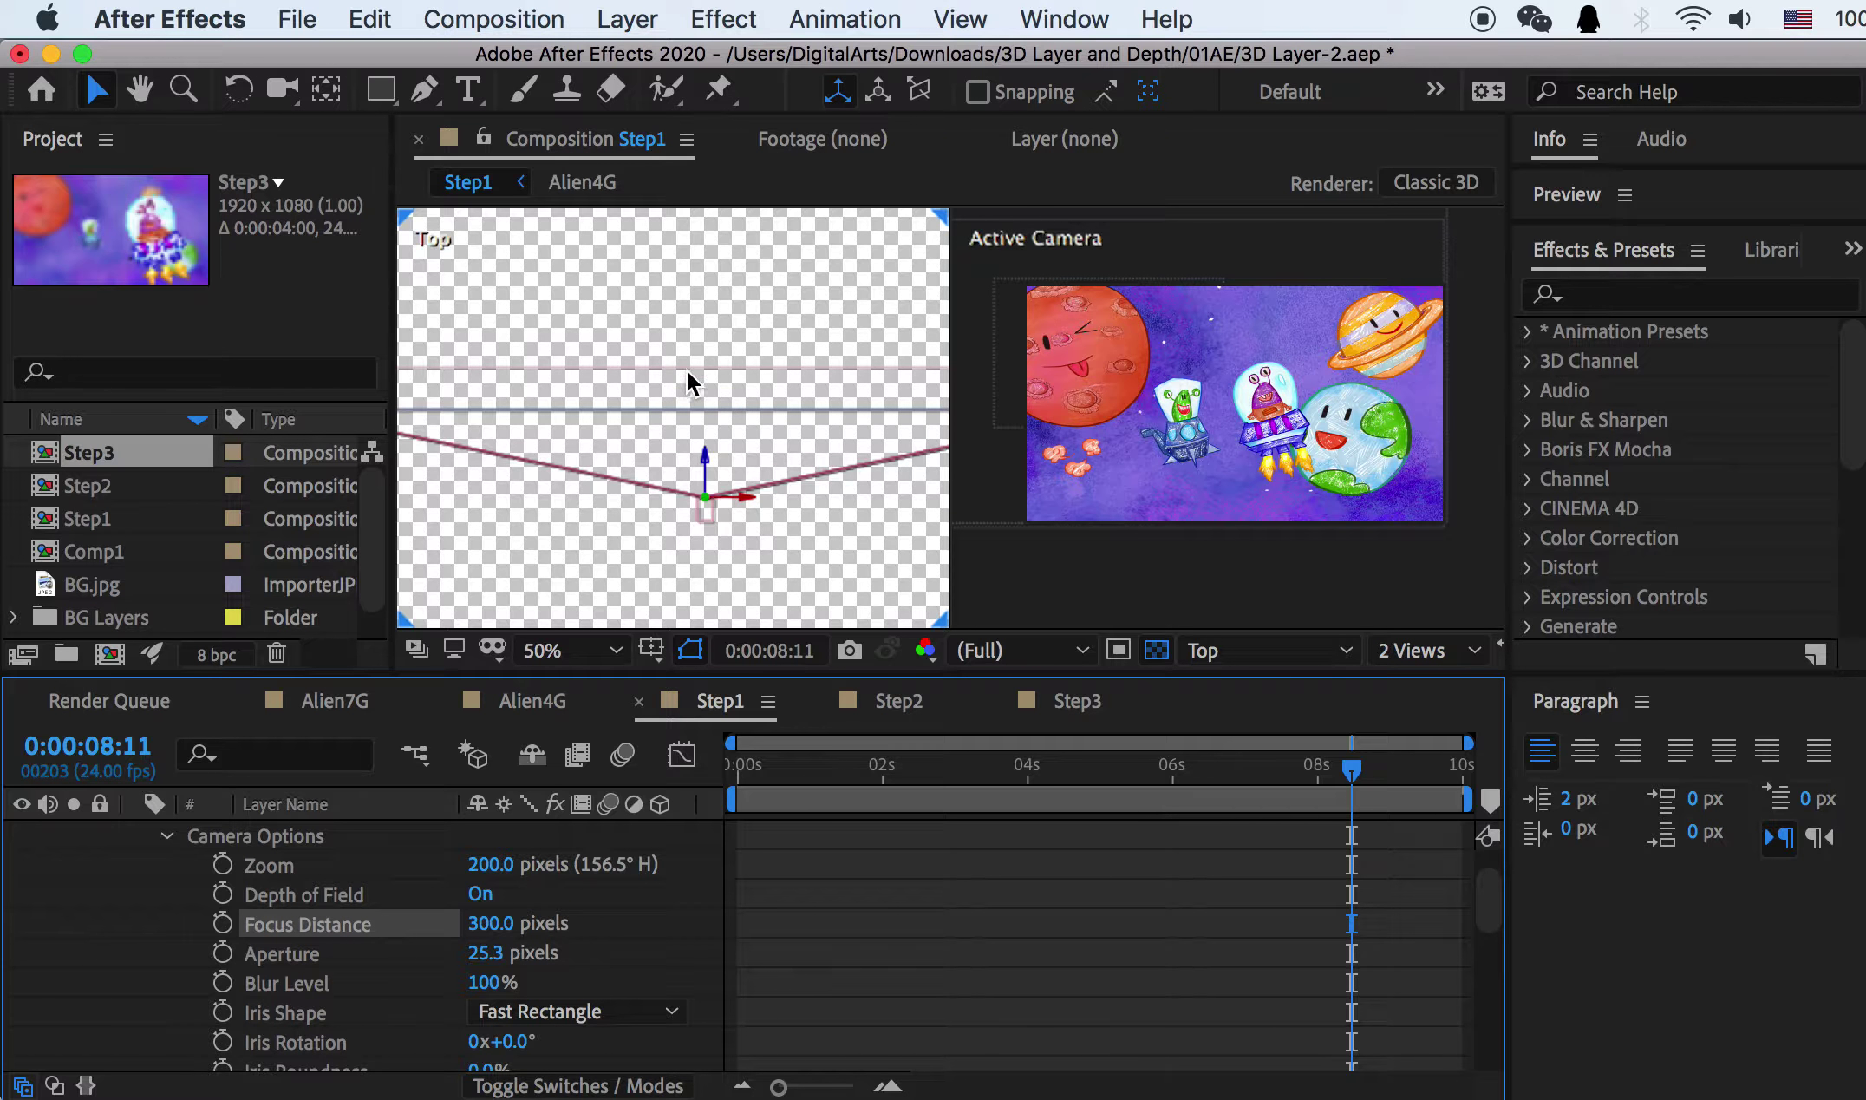
pyautogui.press('super+z')
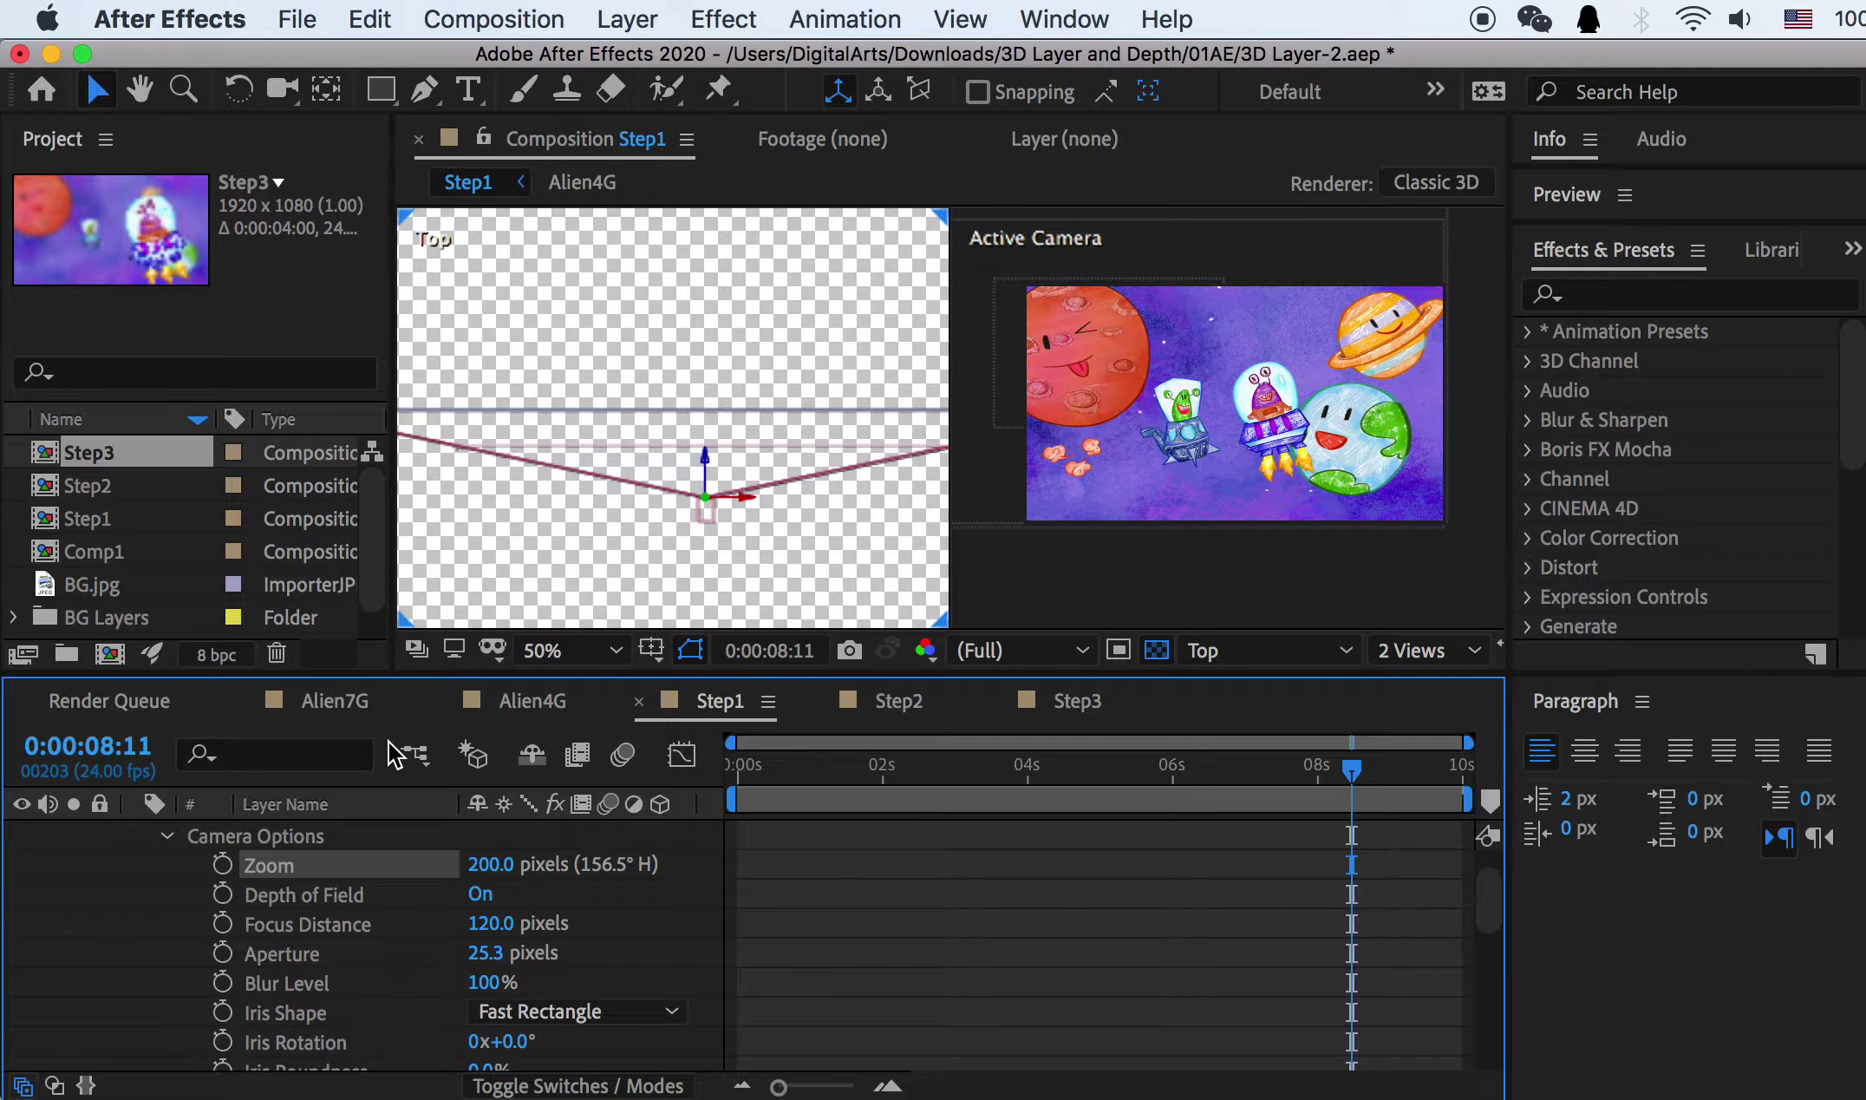
# Step: Select the scene layers from Alien4G down to BG.jpg
pyautogui.scroll(-10, 377, 892)
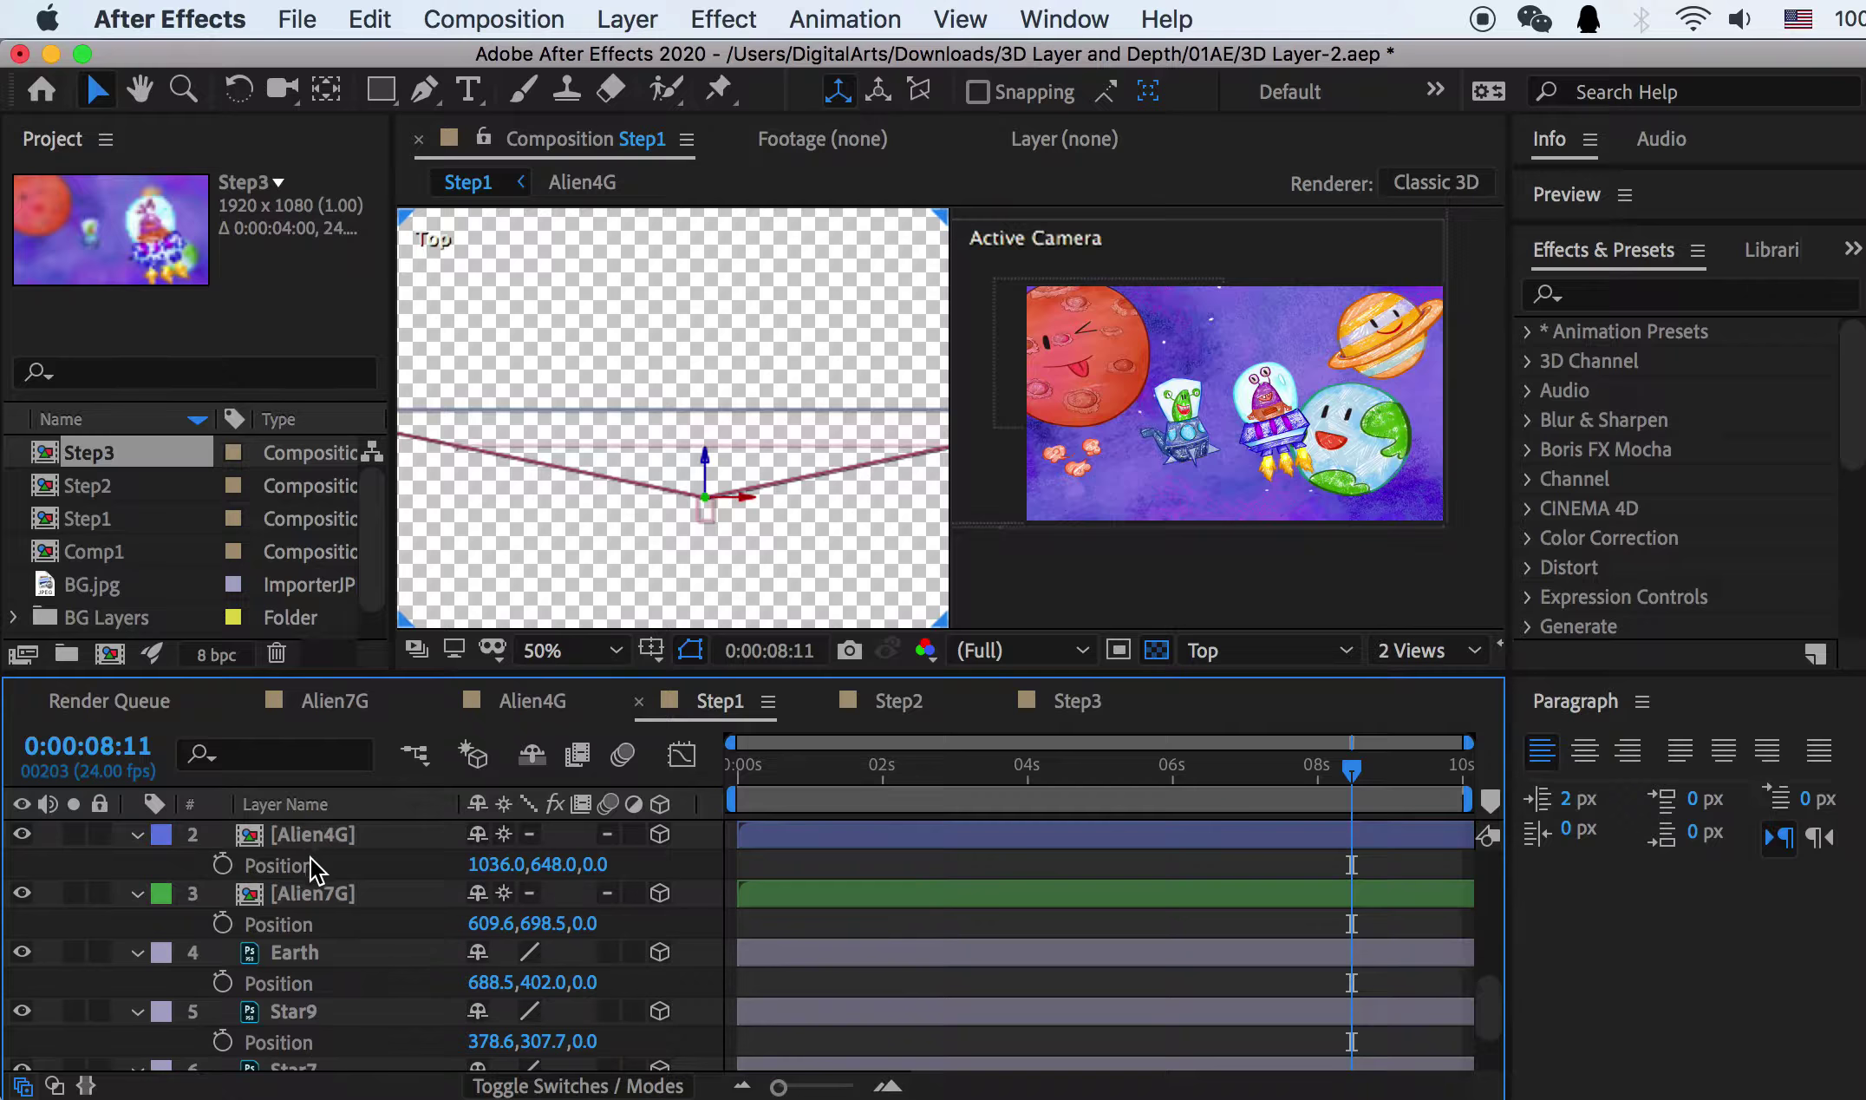
pyautogui.click(304, 839)
pyautogui.scroll(-3, 304, 840)
pyautogui.keyDown('shift'); pyautogui.click(299, 1023); pyautogui.keyUp('shift')
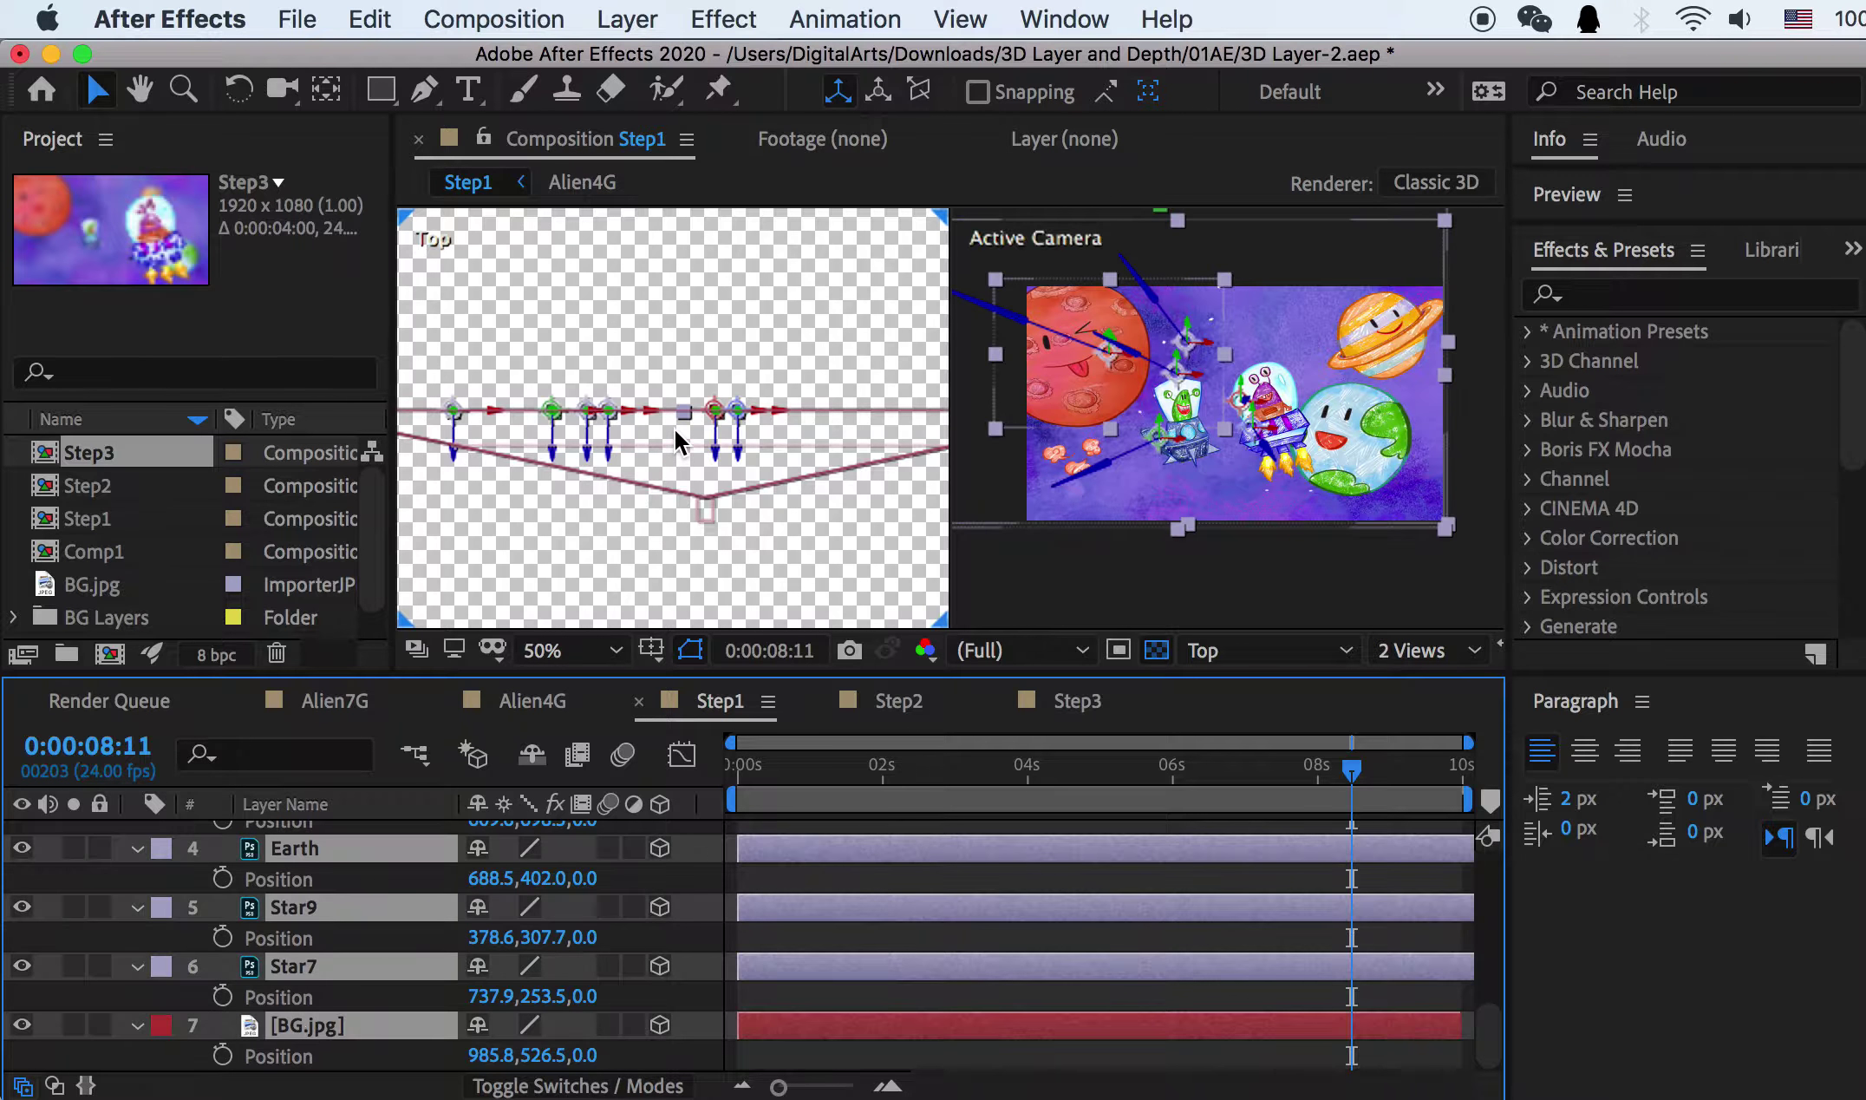
pyautogui.scroll(2, 674, 425)
pyautogui.scroll(1, 672, 420)
pyautogui.scroll(-3, 698, 394)
pyautogui.scroll(2, 702, 403)
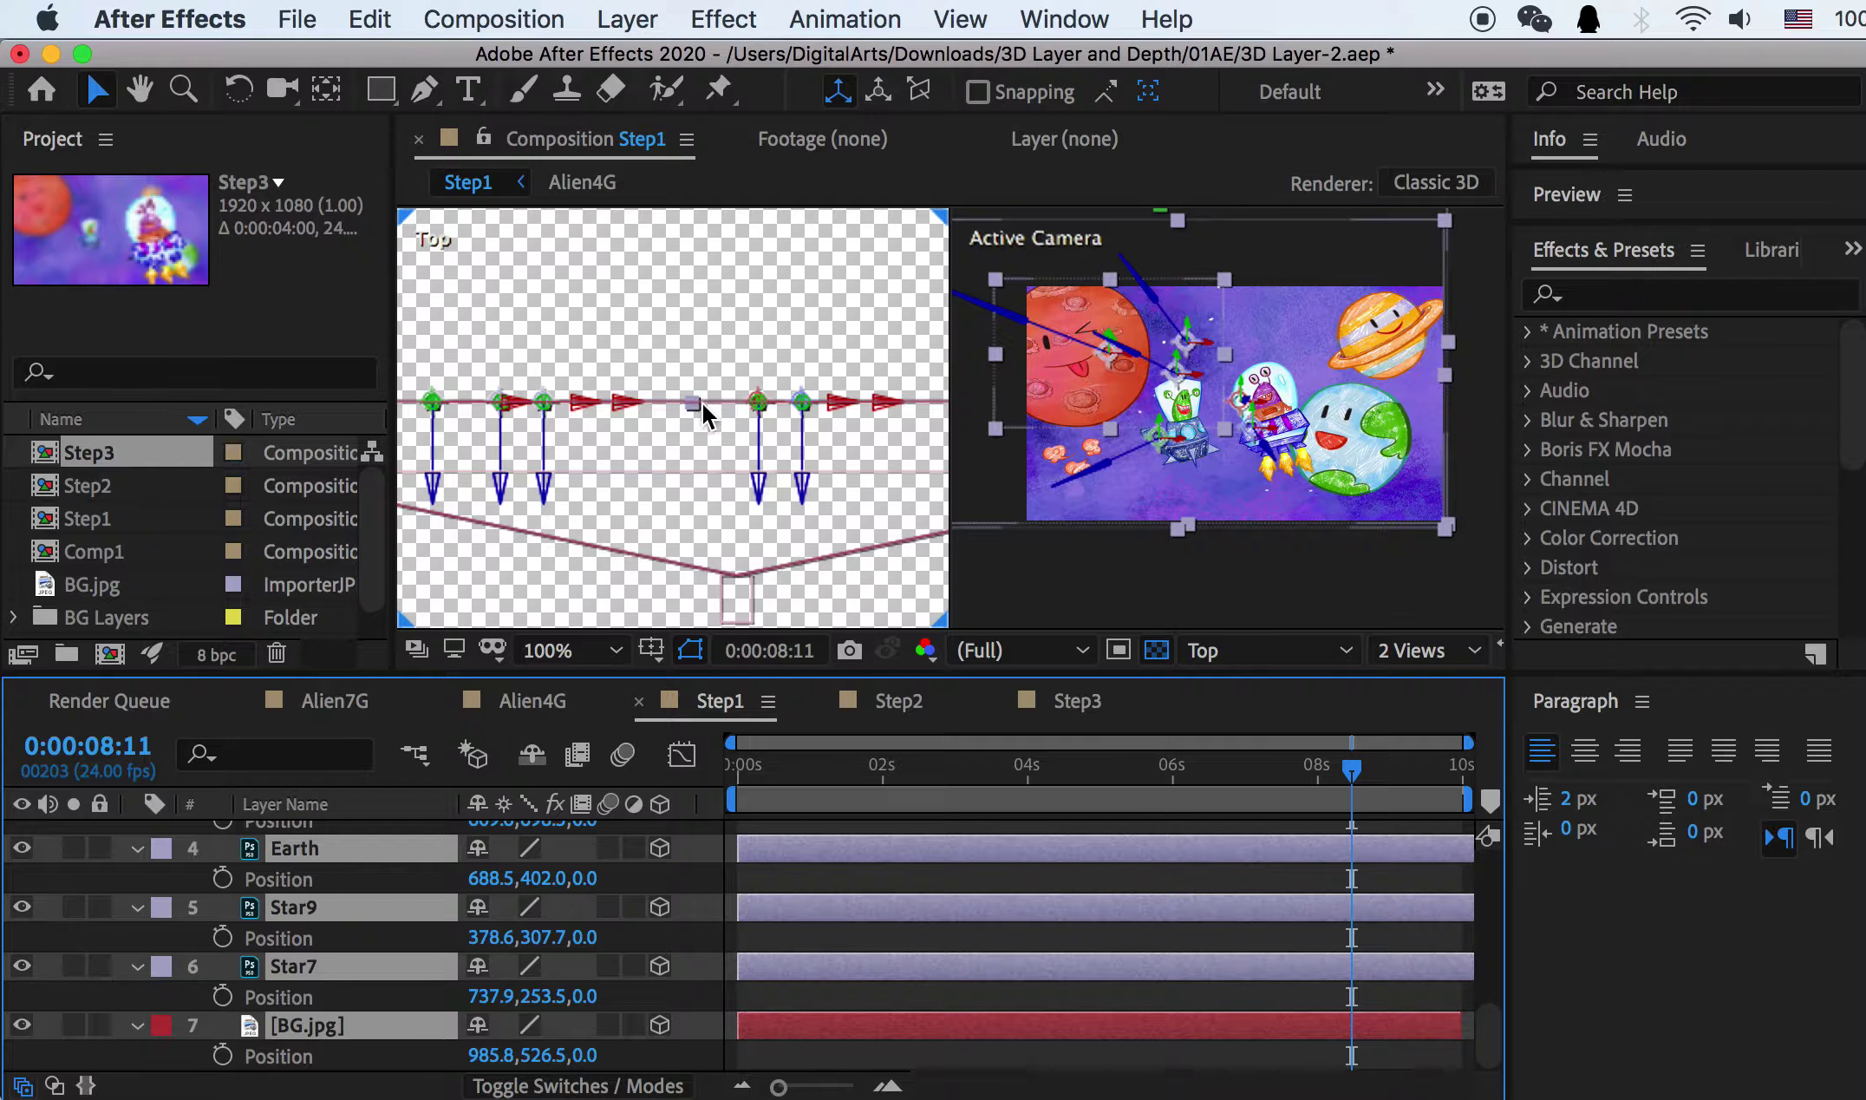
pyautogui.scroll(-1, 707, 477)
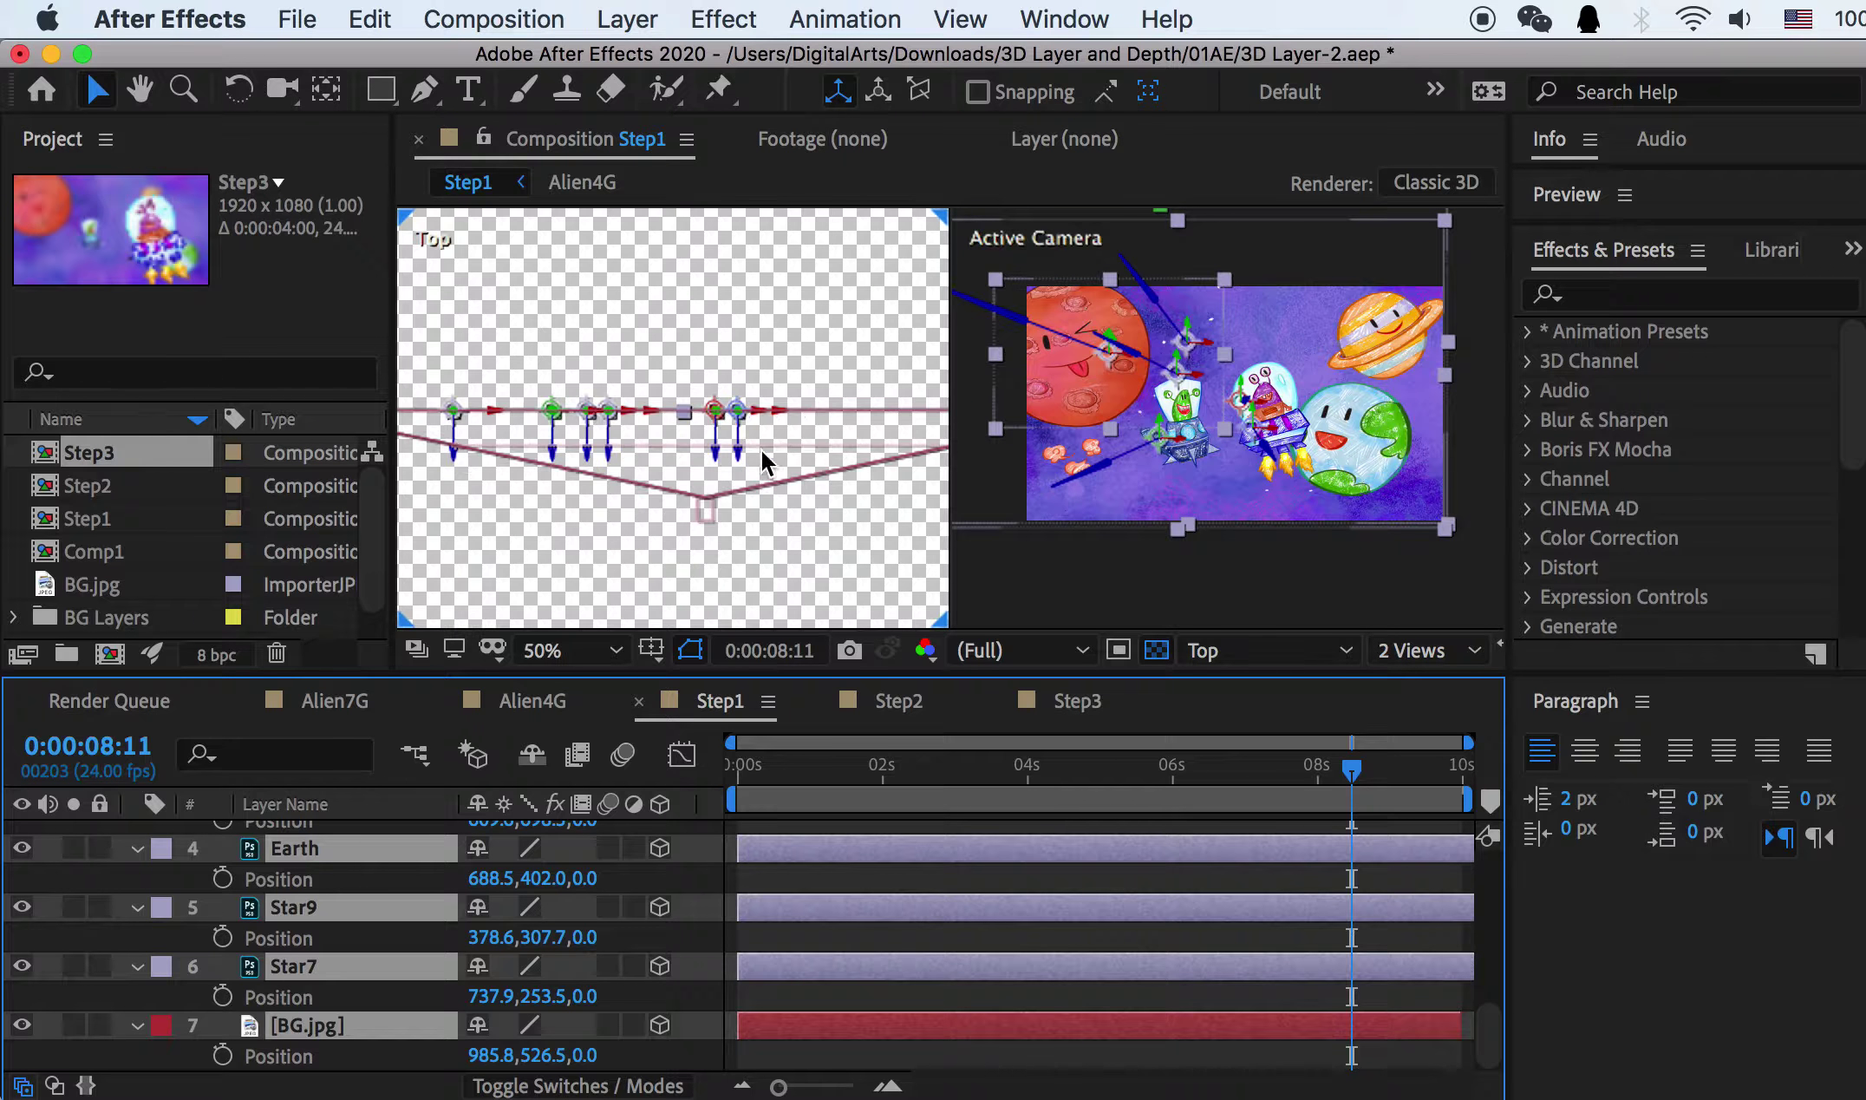
pyautogui.scroll(5, 1240, 386)
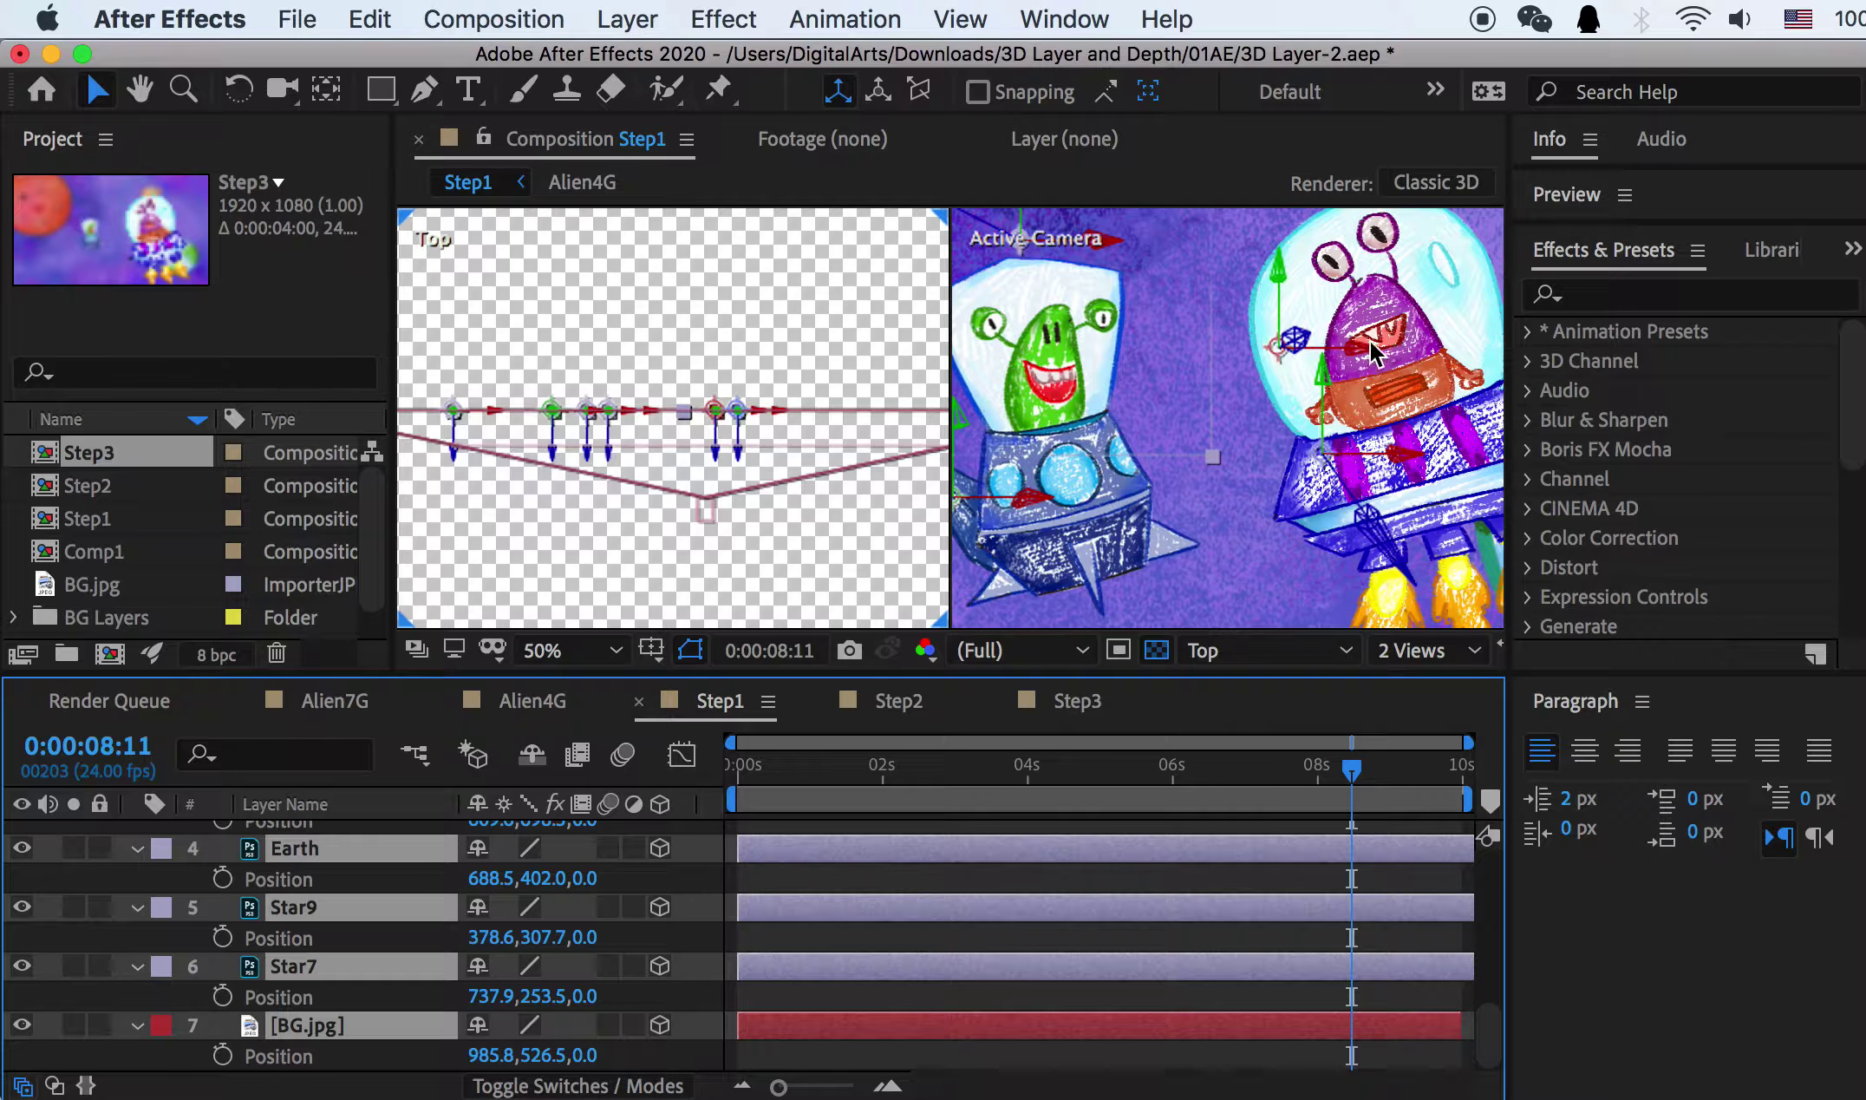
pyautogui.scroll(-4, 1225, 438)
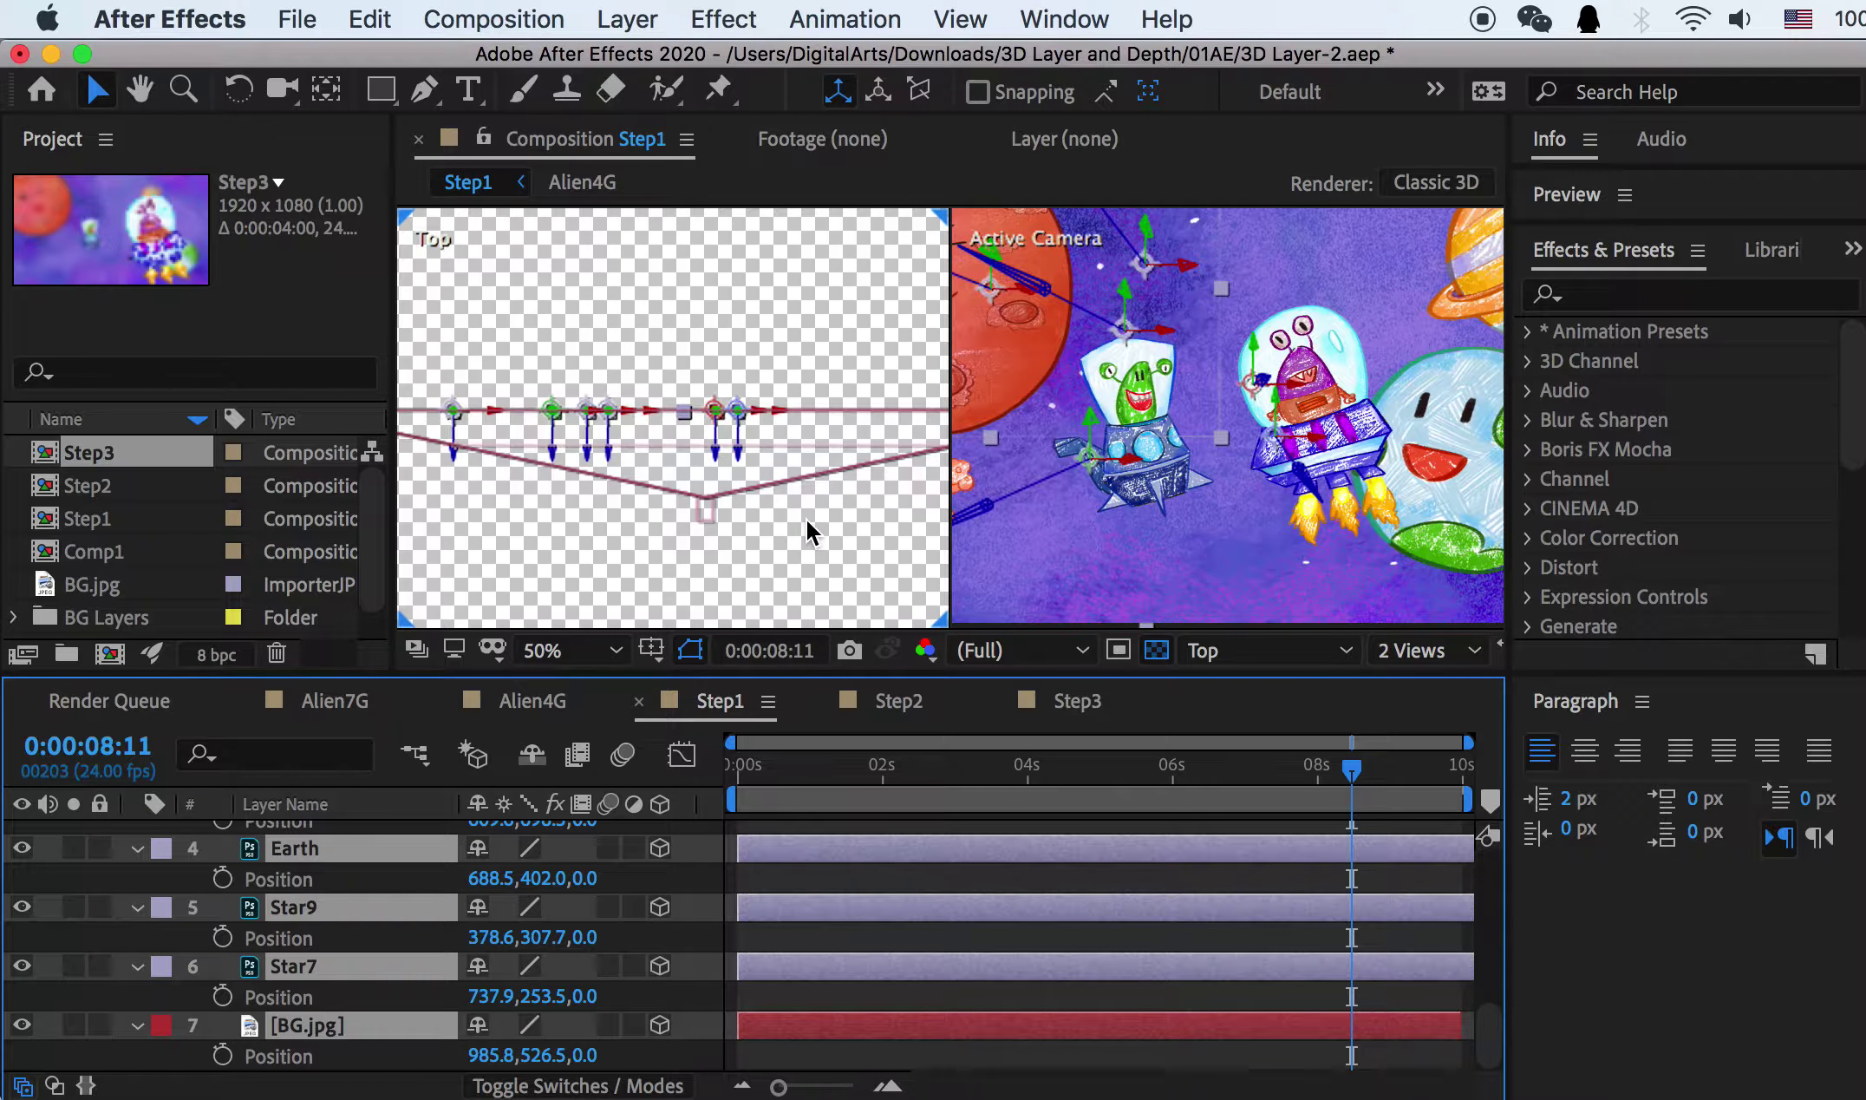
pyautogui.scroll(-2, 806, 518)
pyautogui.scroll(10, 386, 892)
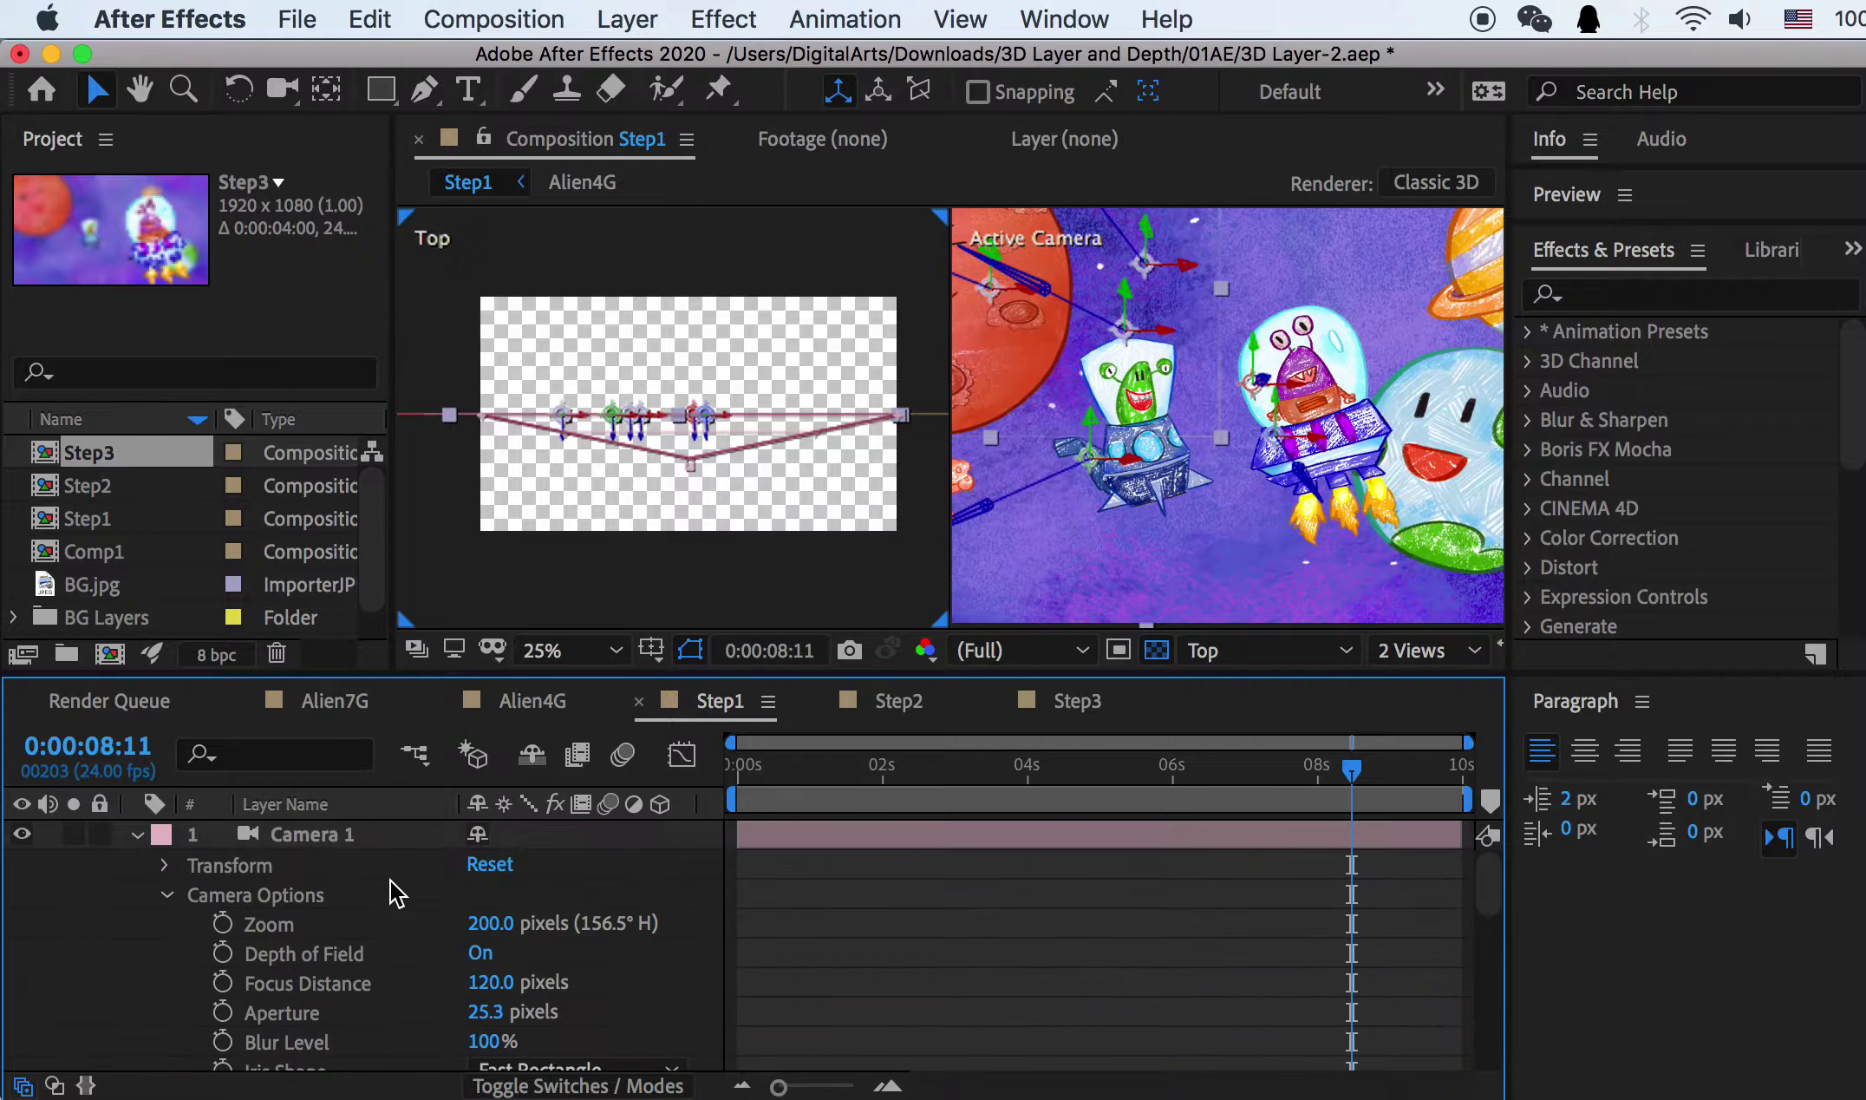
# Step: Select Camera 1 alone and show its Focus Distance 120.0 and Aperture 25.3 rows
pyautogui.click(313, 891)
pyautogui.scroll(-3, 337, 959)
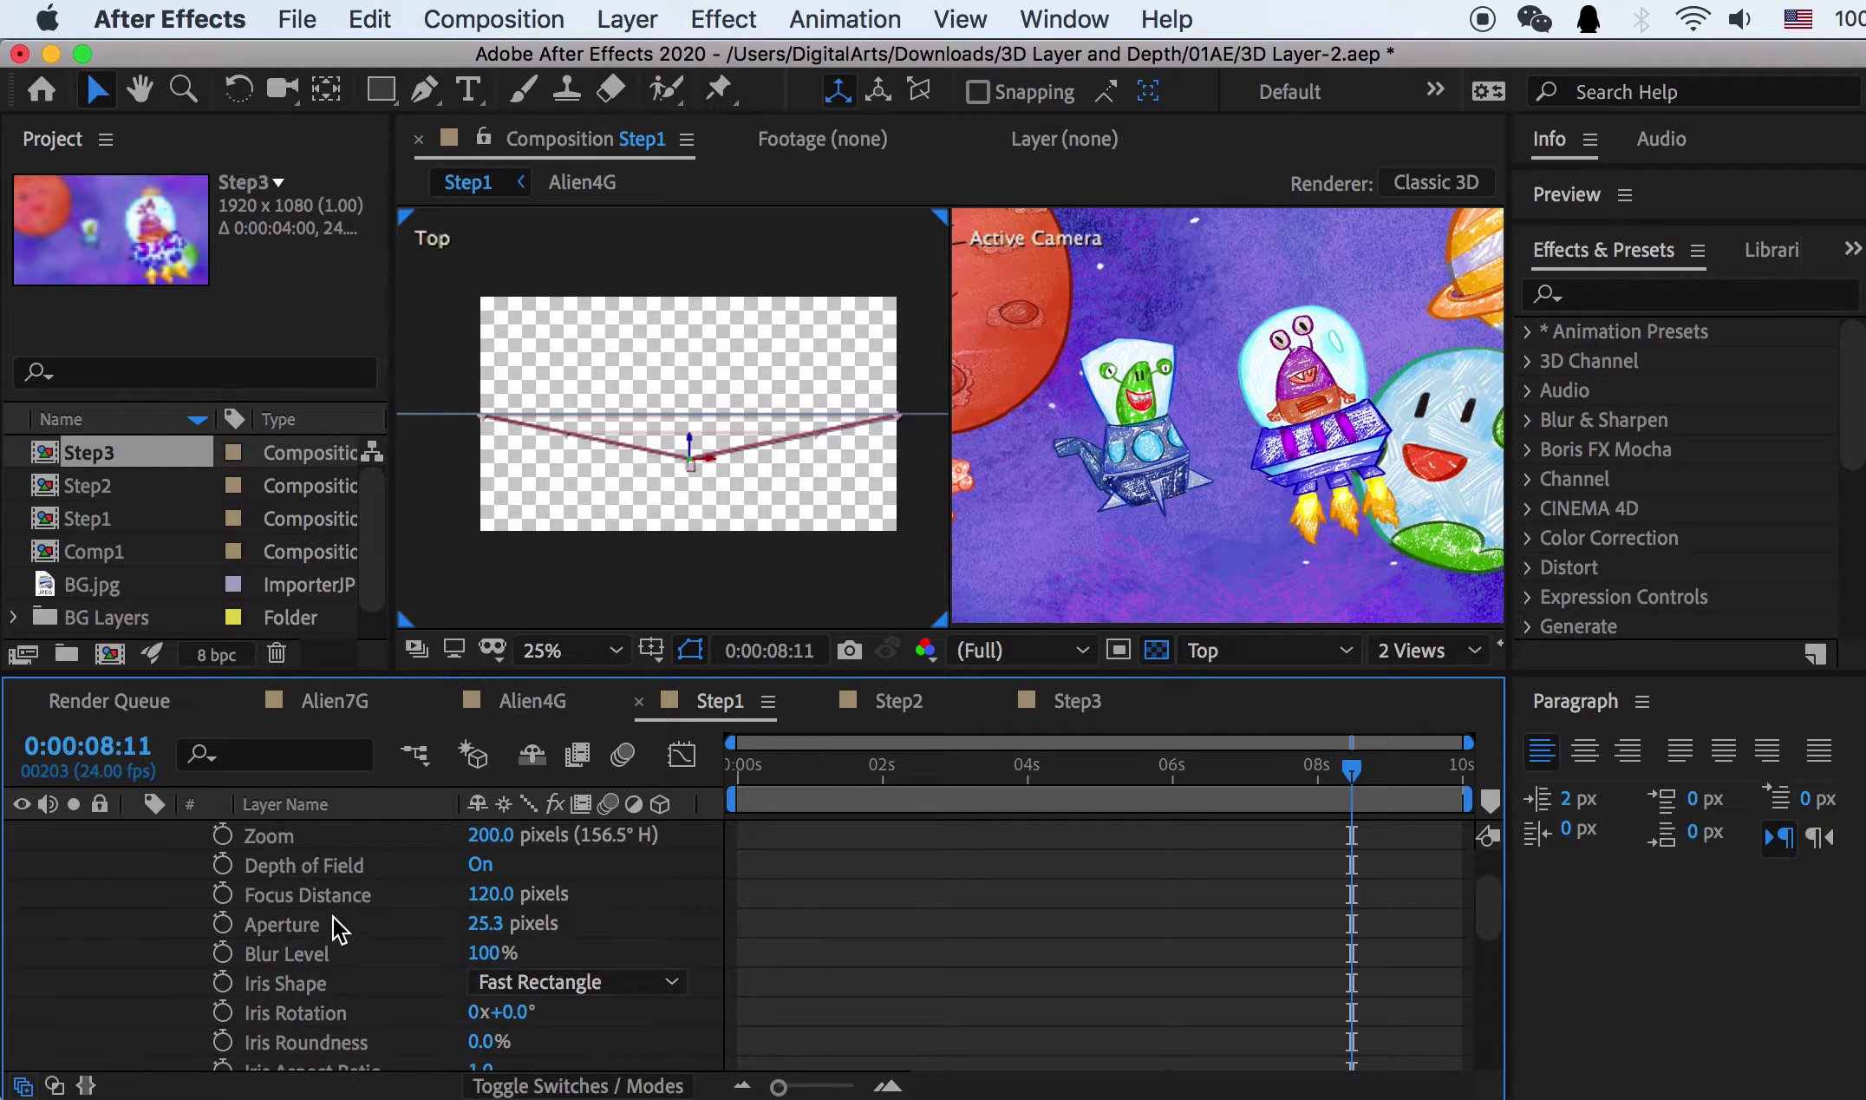
pyautogui.scroll(-5, 303, 928)
pyautogui.scroll(4, 304, 928)
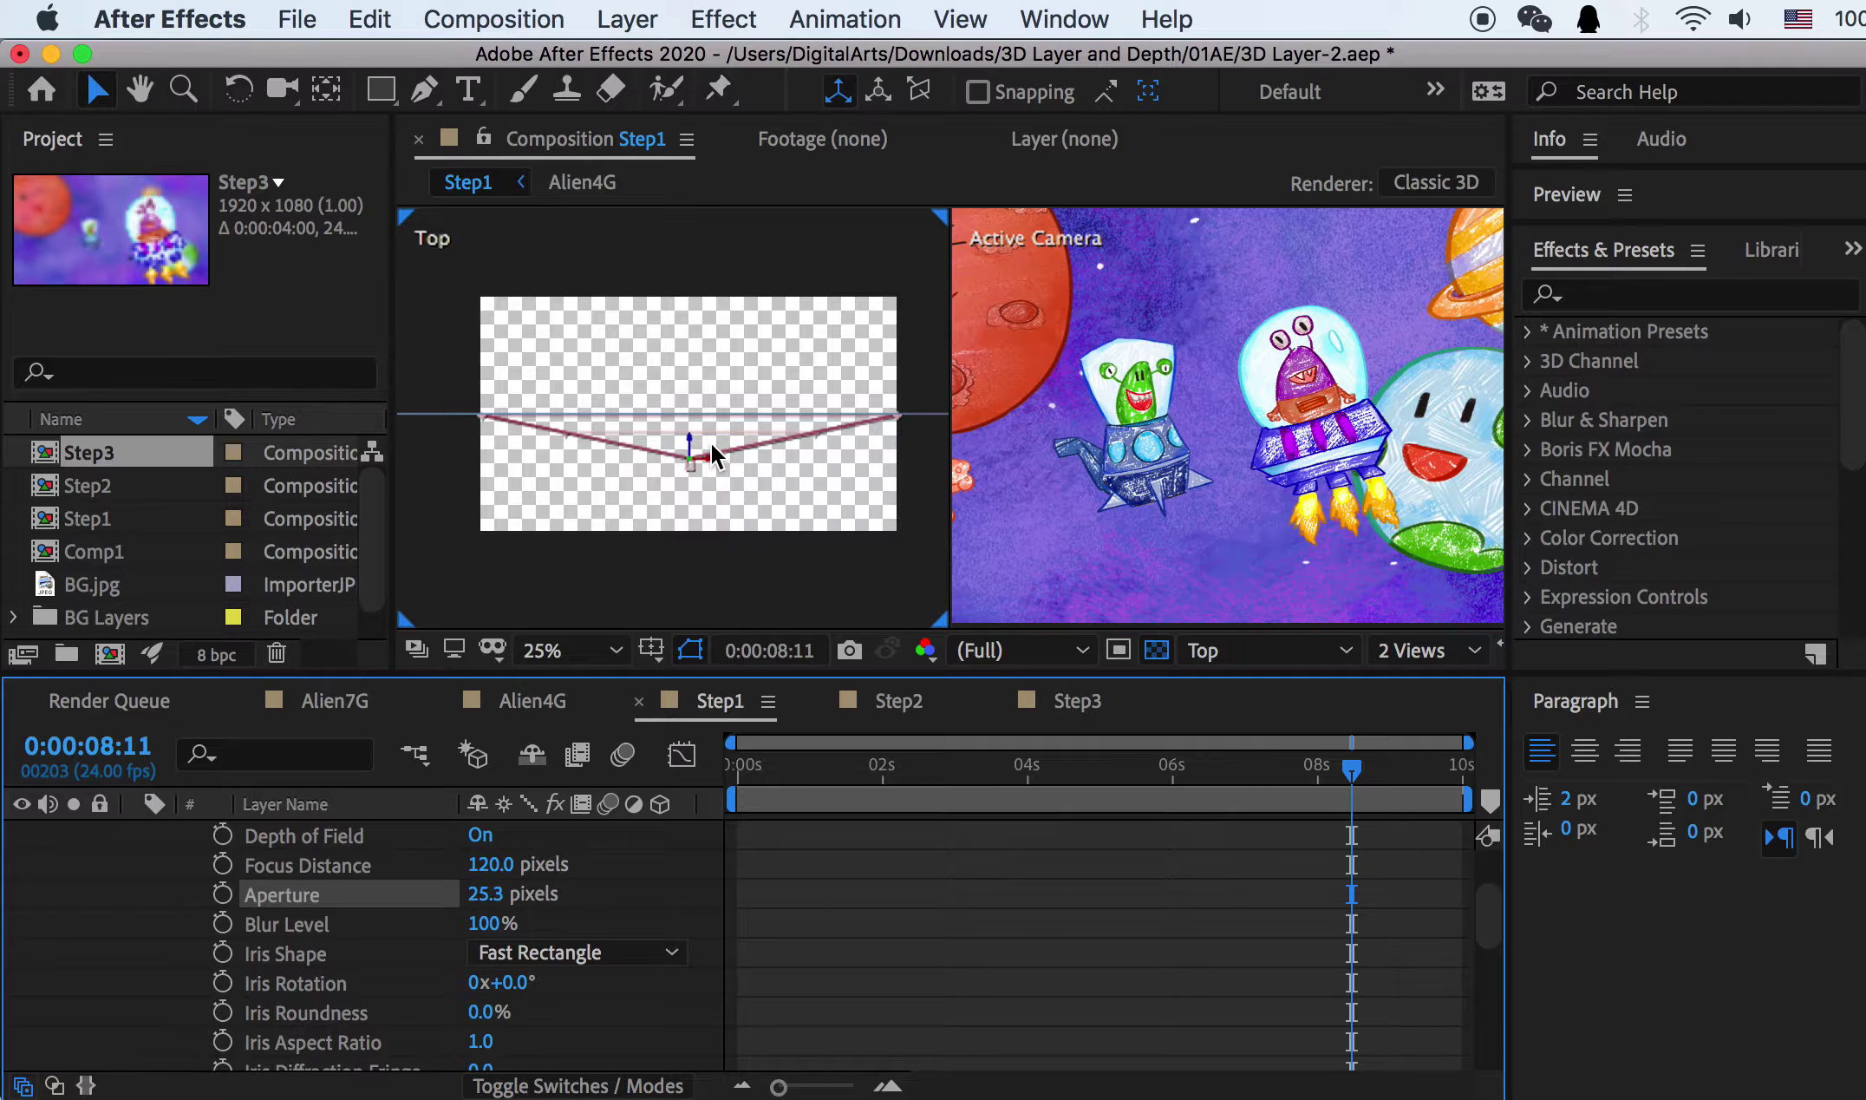
pyautogui.scroll(2, 709, 443)
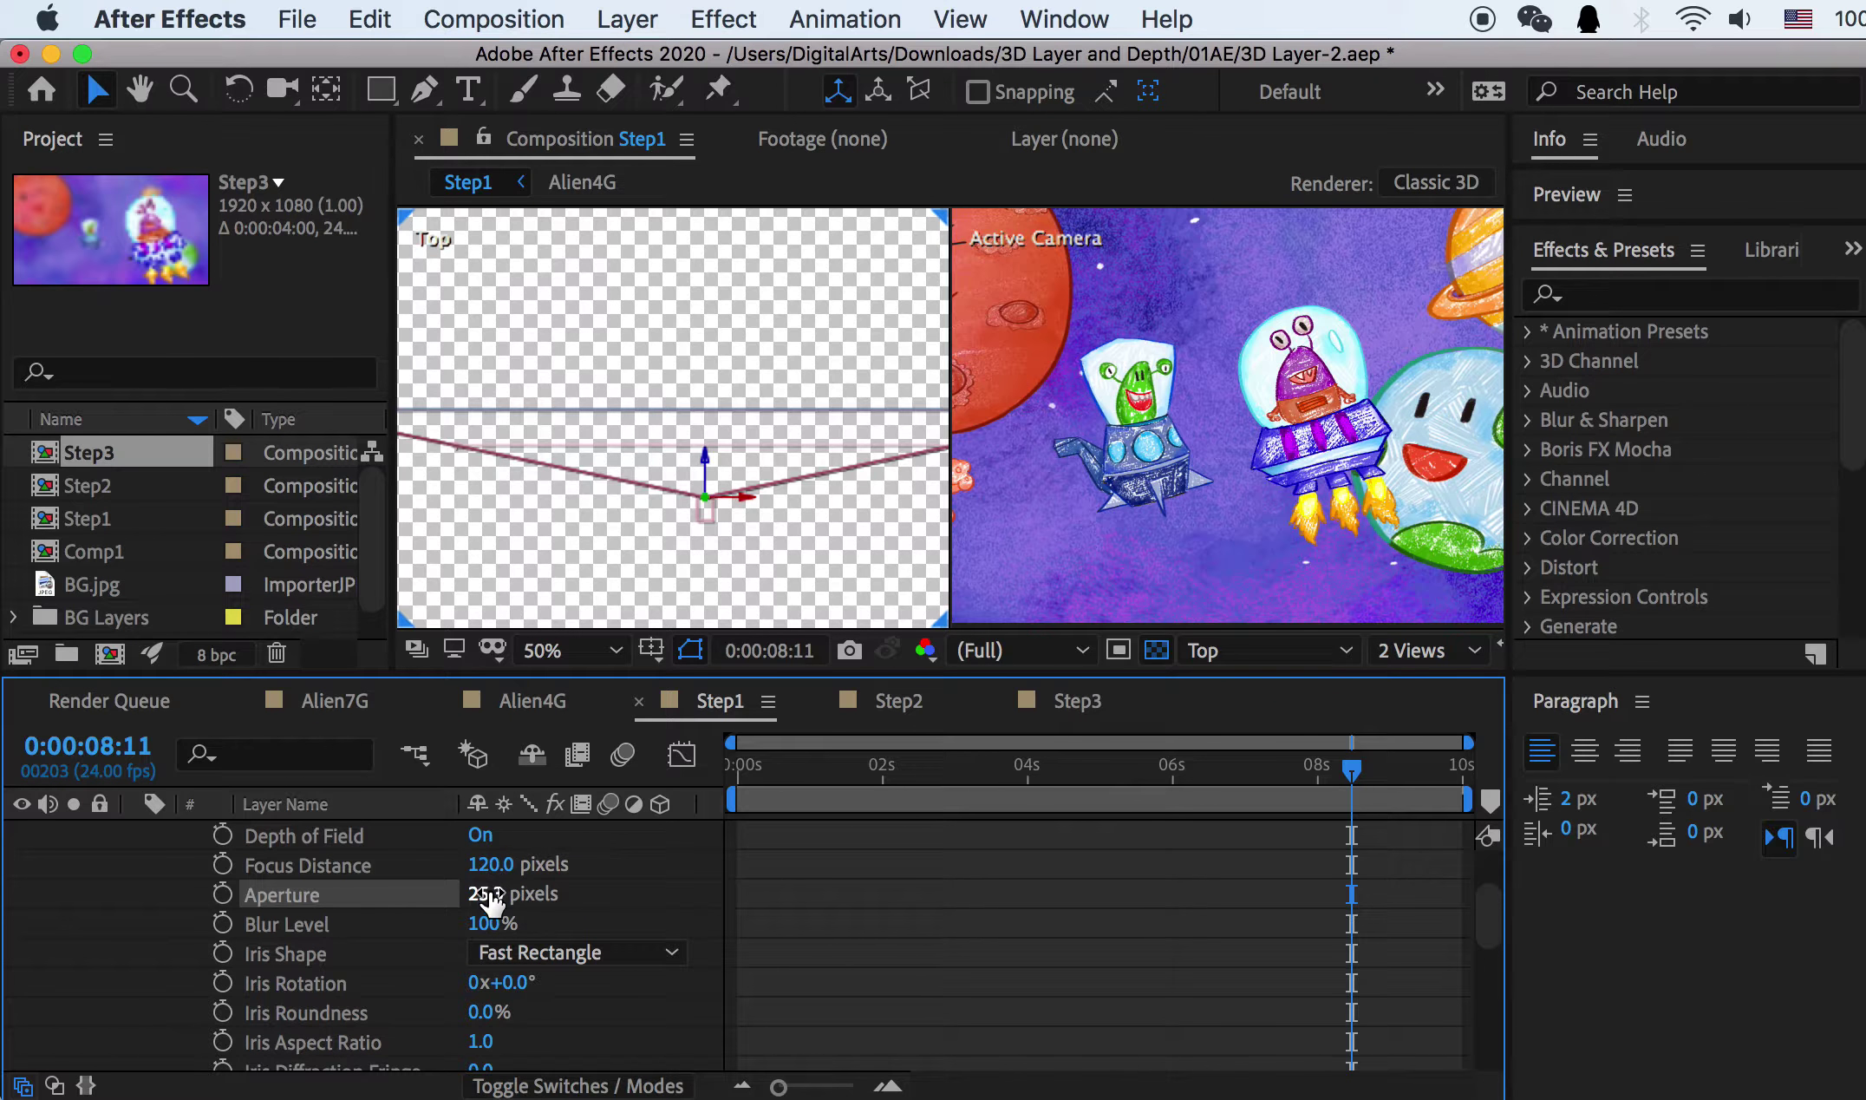
# Step: Raise Camera 1's Aperture from 25.3 to 300.3 pixels and check the stronger blur in Active Camera
pyautogui.moveTo(495, 902); pyautogui.dragTo(965, 873)
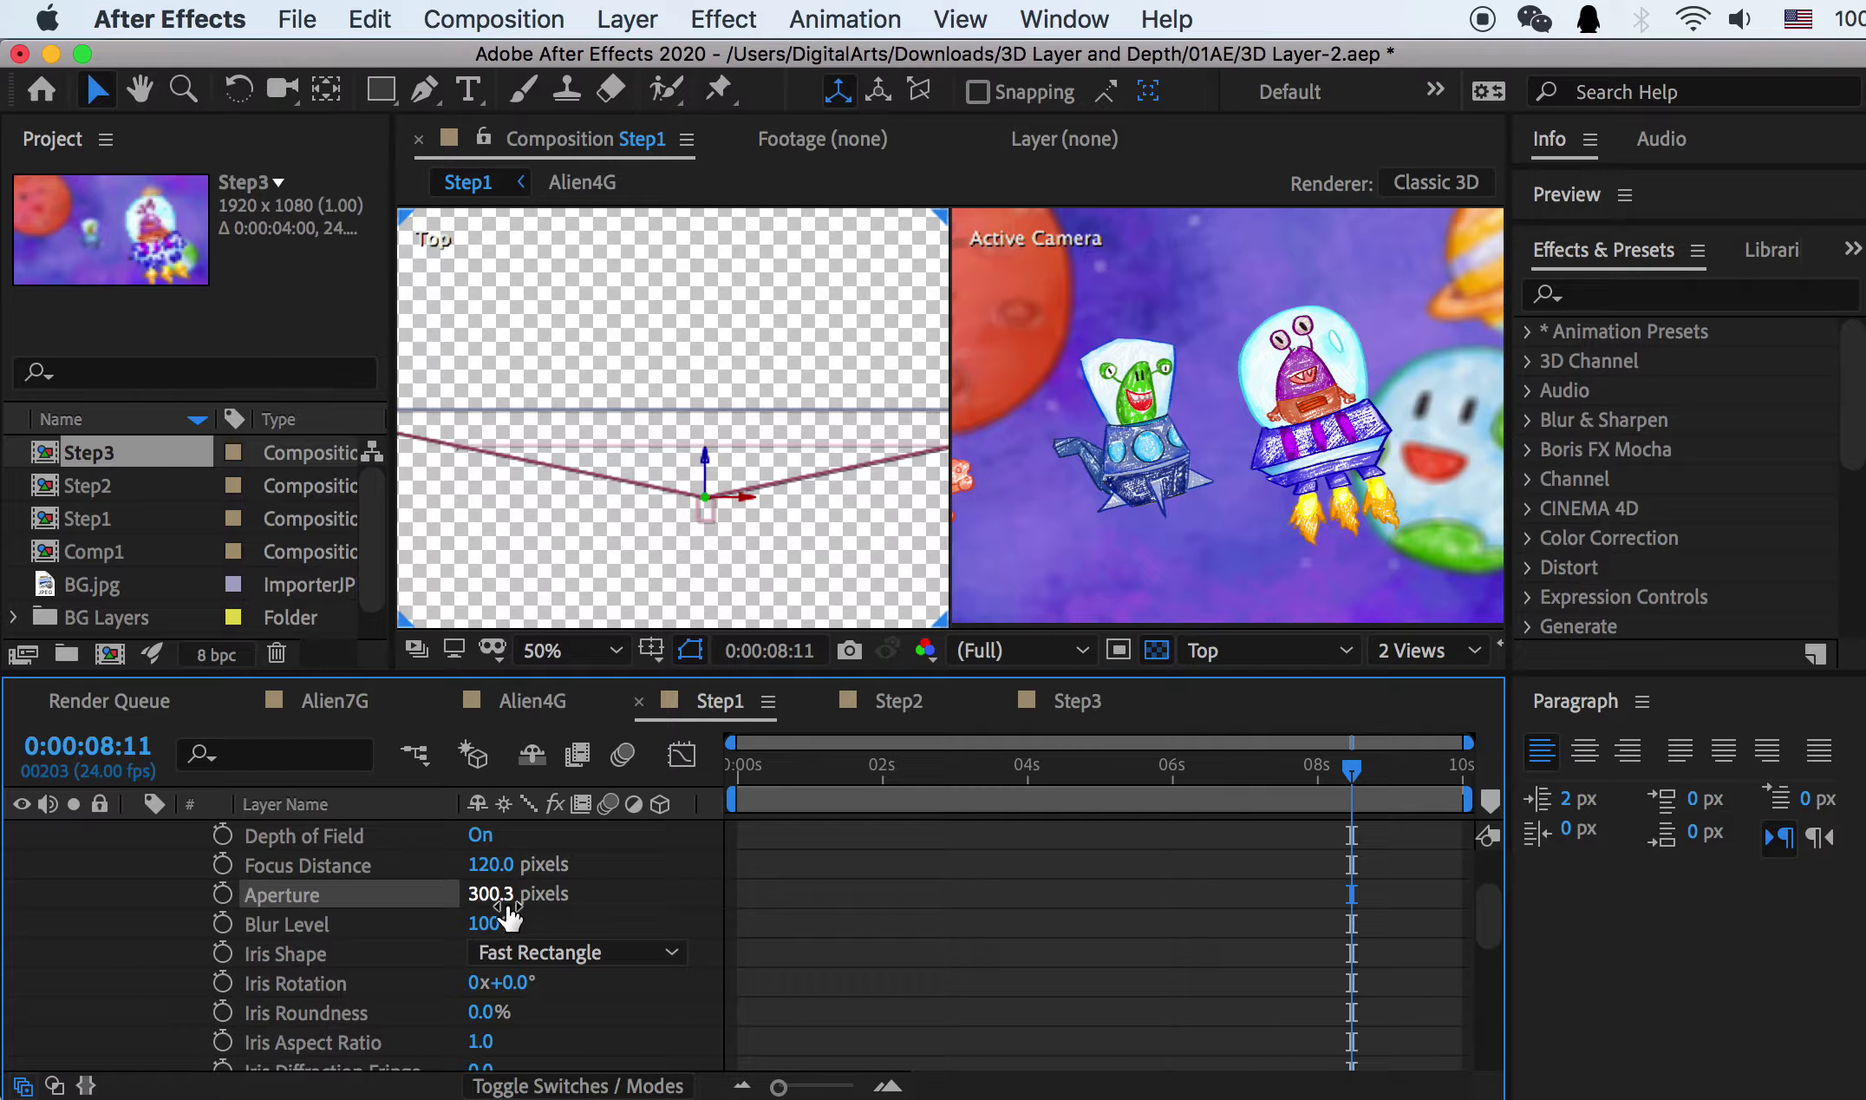
pyautogui.click(1466, 327)
pyautogui.scroll(3, 1387, 364)
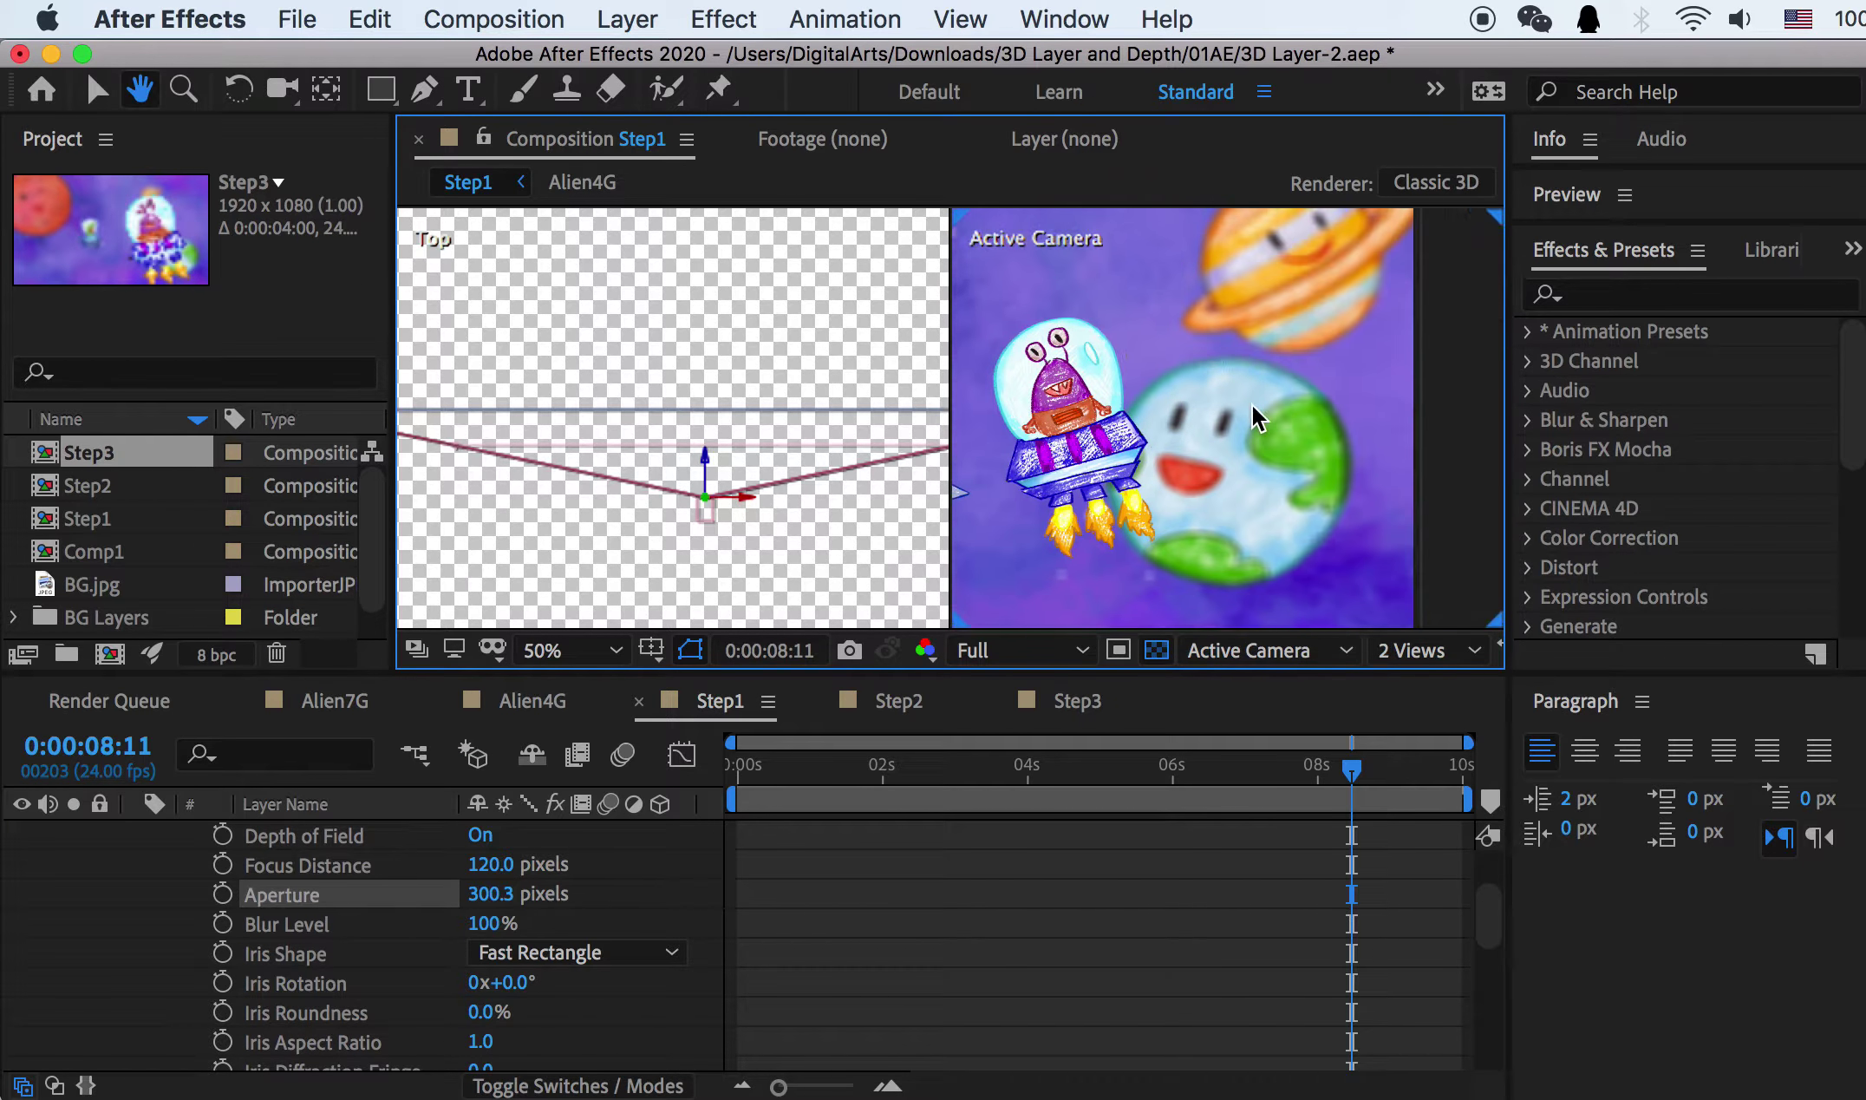
pyautogui.press('h')
pyautogui.scroll(-3, 1205, 345)
pyautogui.press('v')
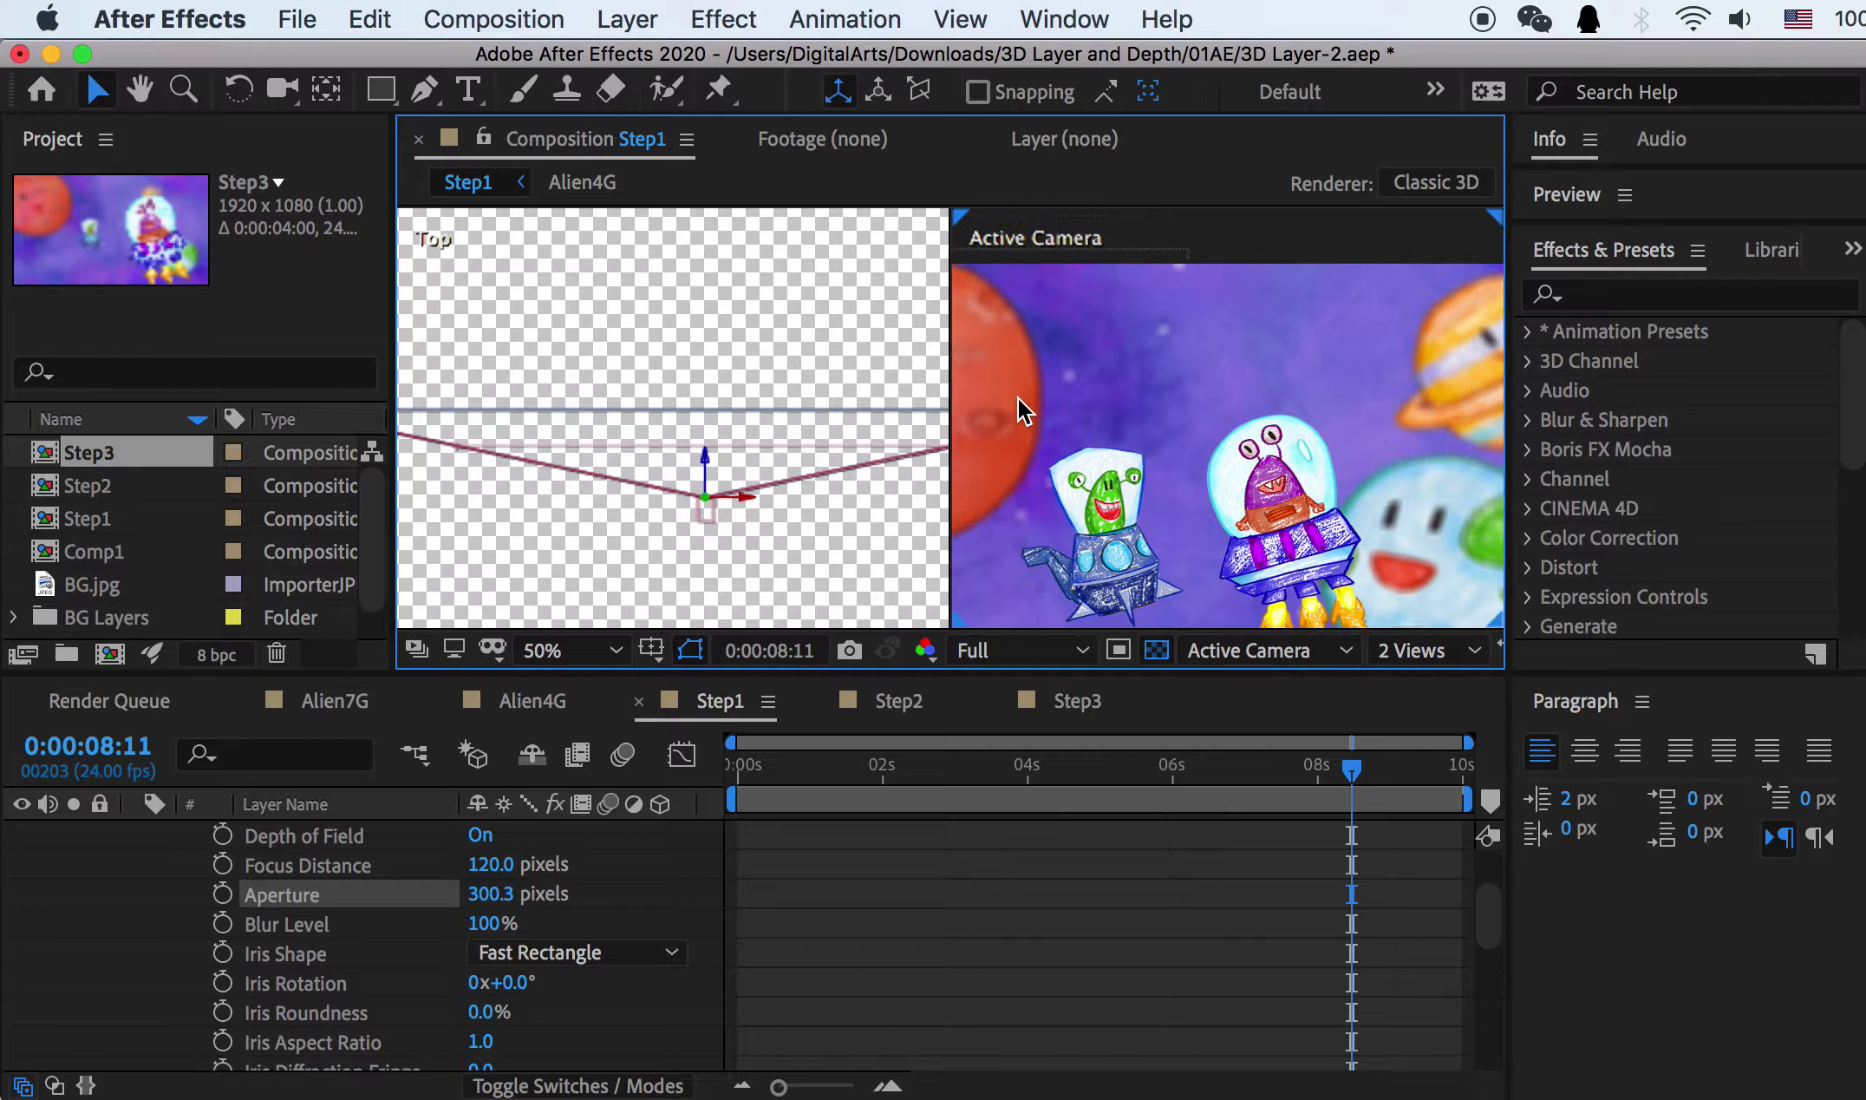
pyautogui.scroll(3, 1312, 300)
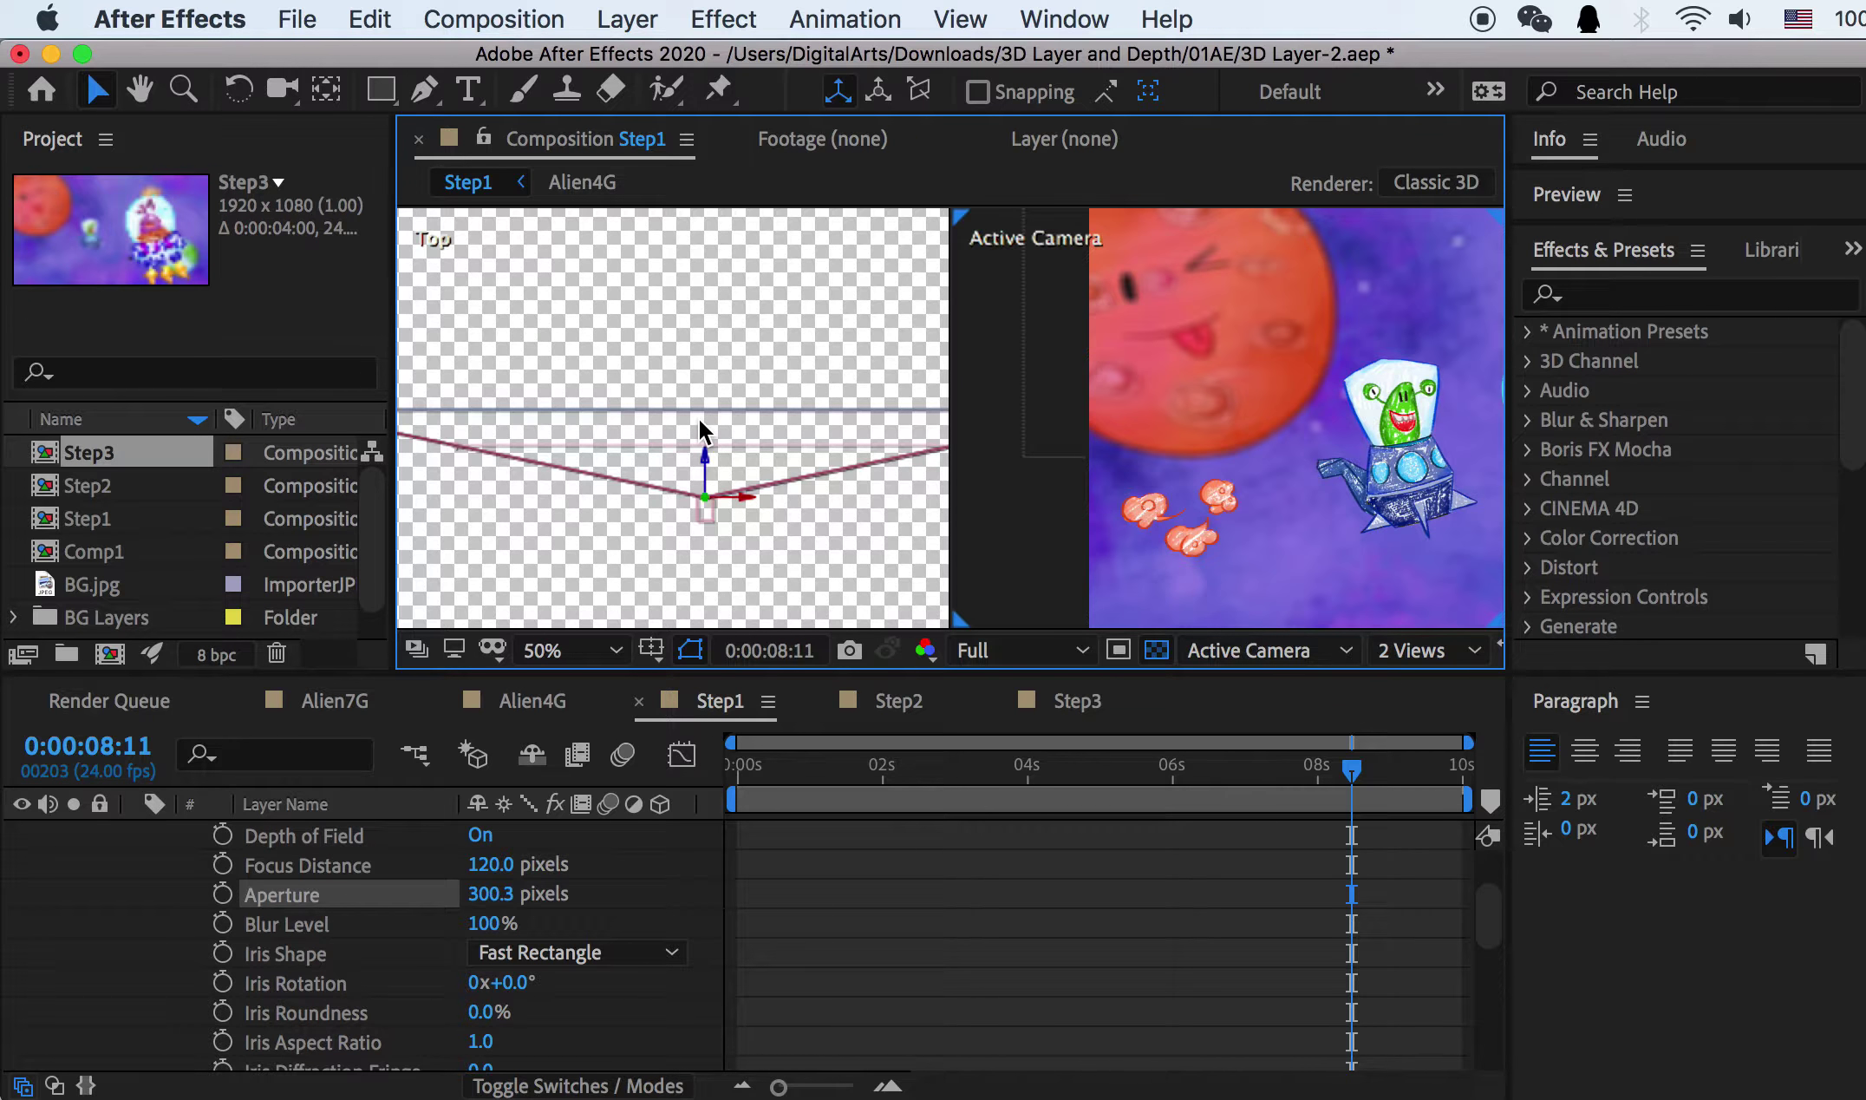
pyautogui.scroll(-2, 1277, 371)
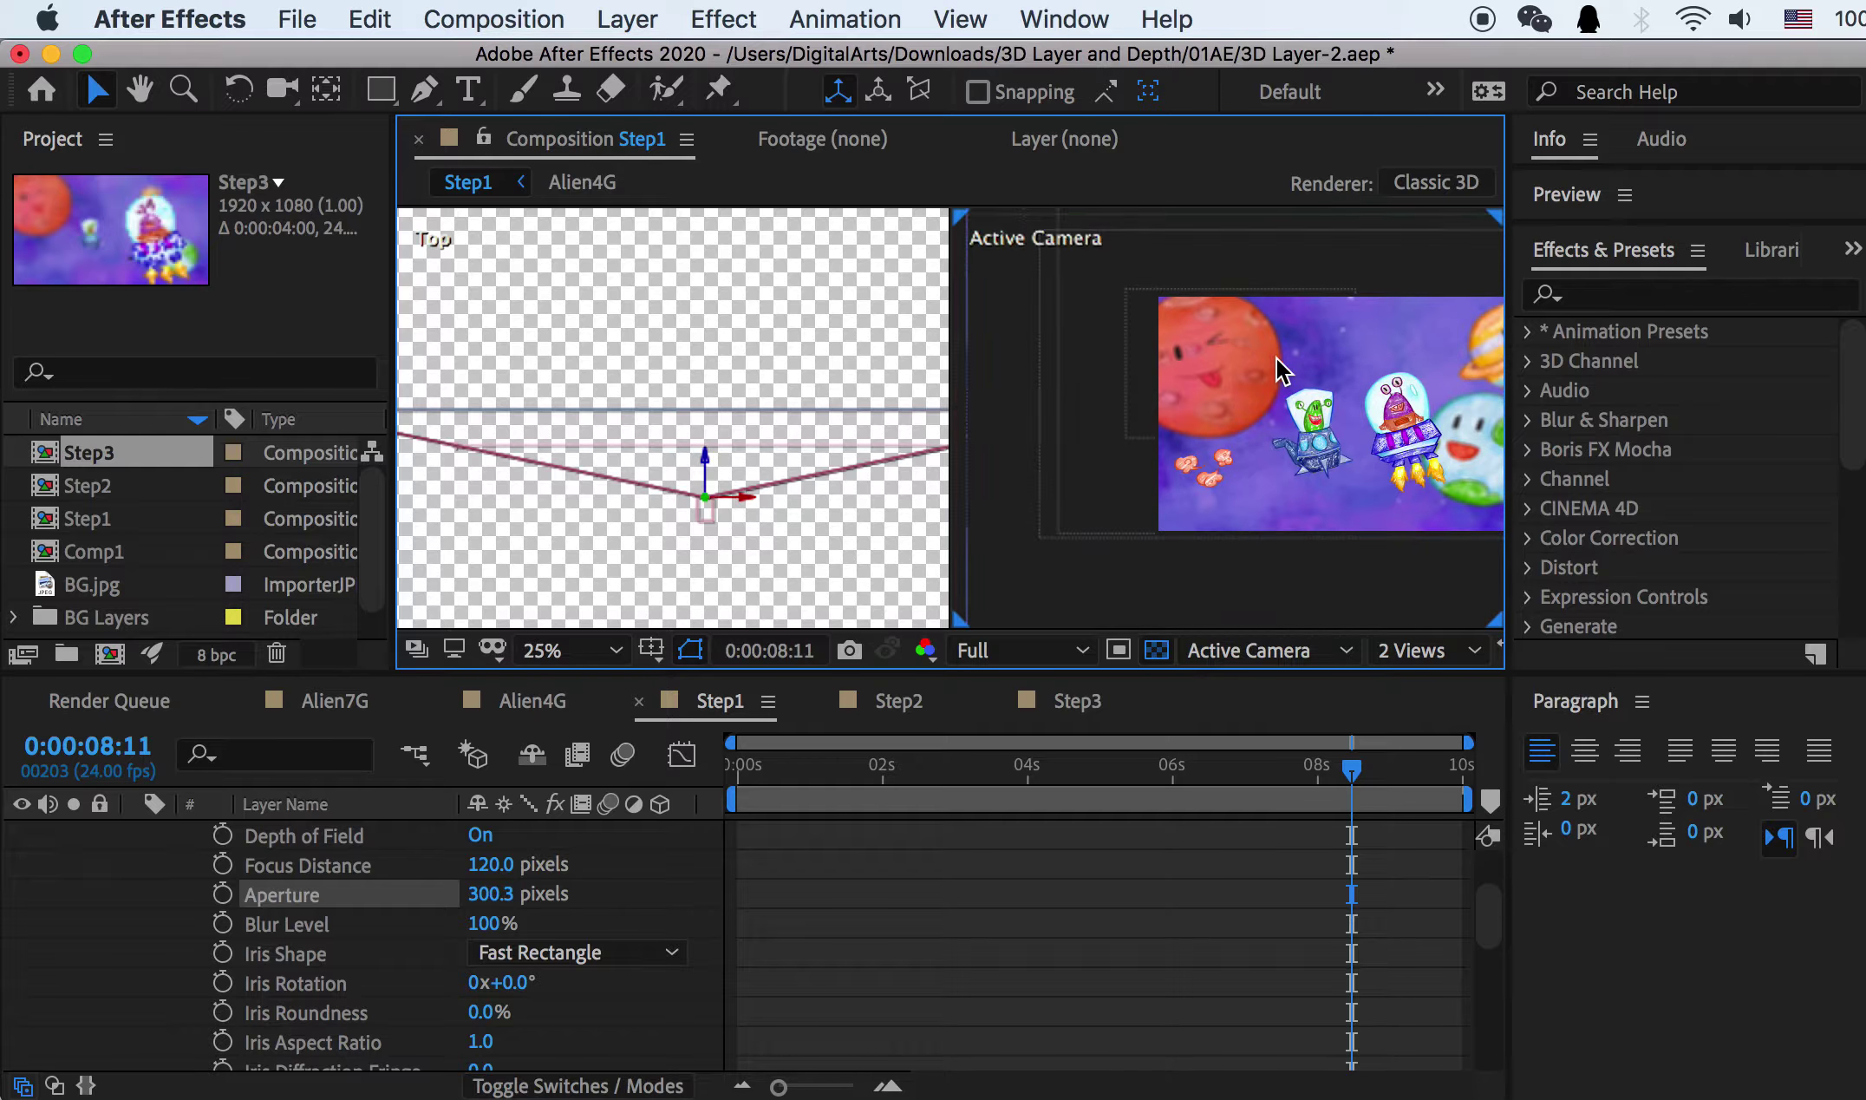
pyautogui.scroll(2, 1374, 379)
pyautogui.moveTo(1374, 379); pyautogui.dragTo(1125, 295)
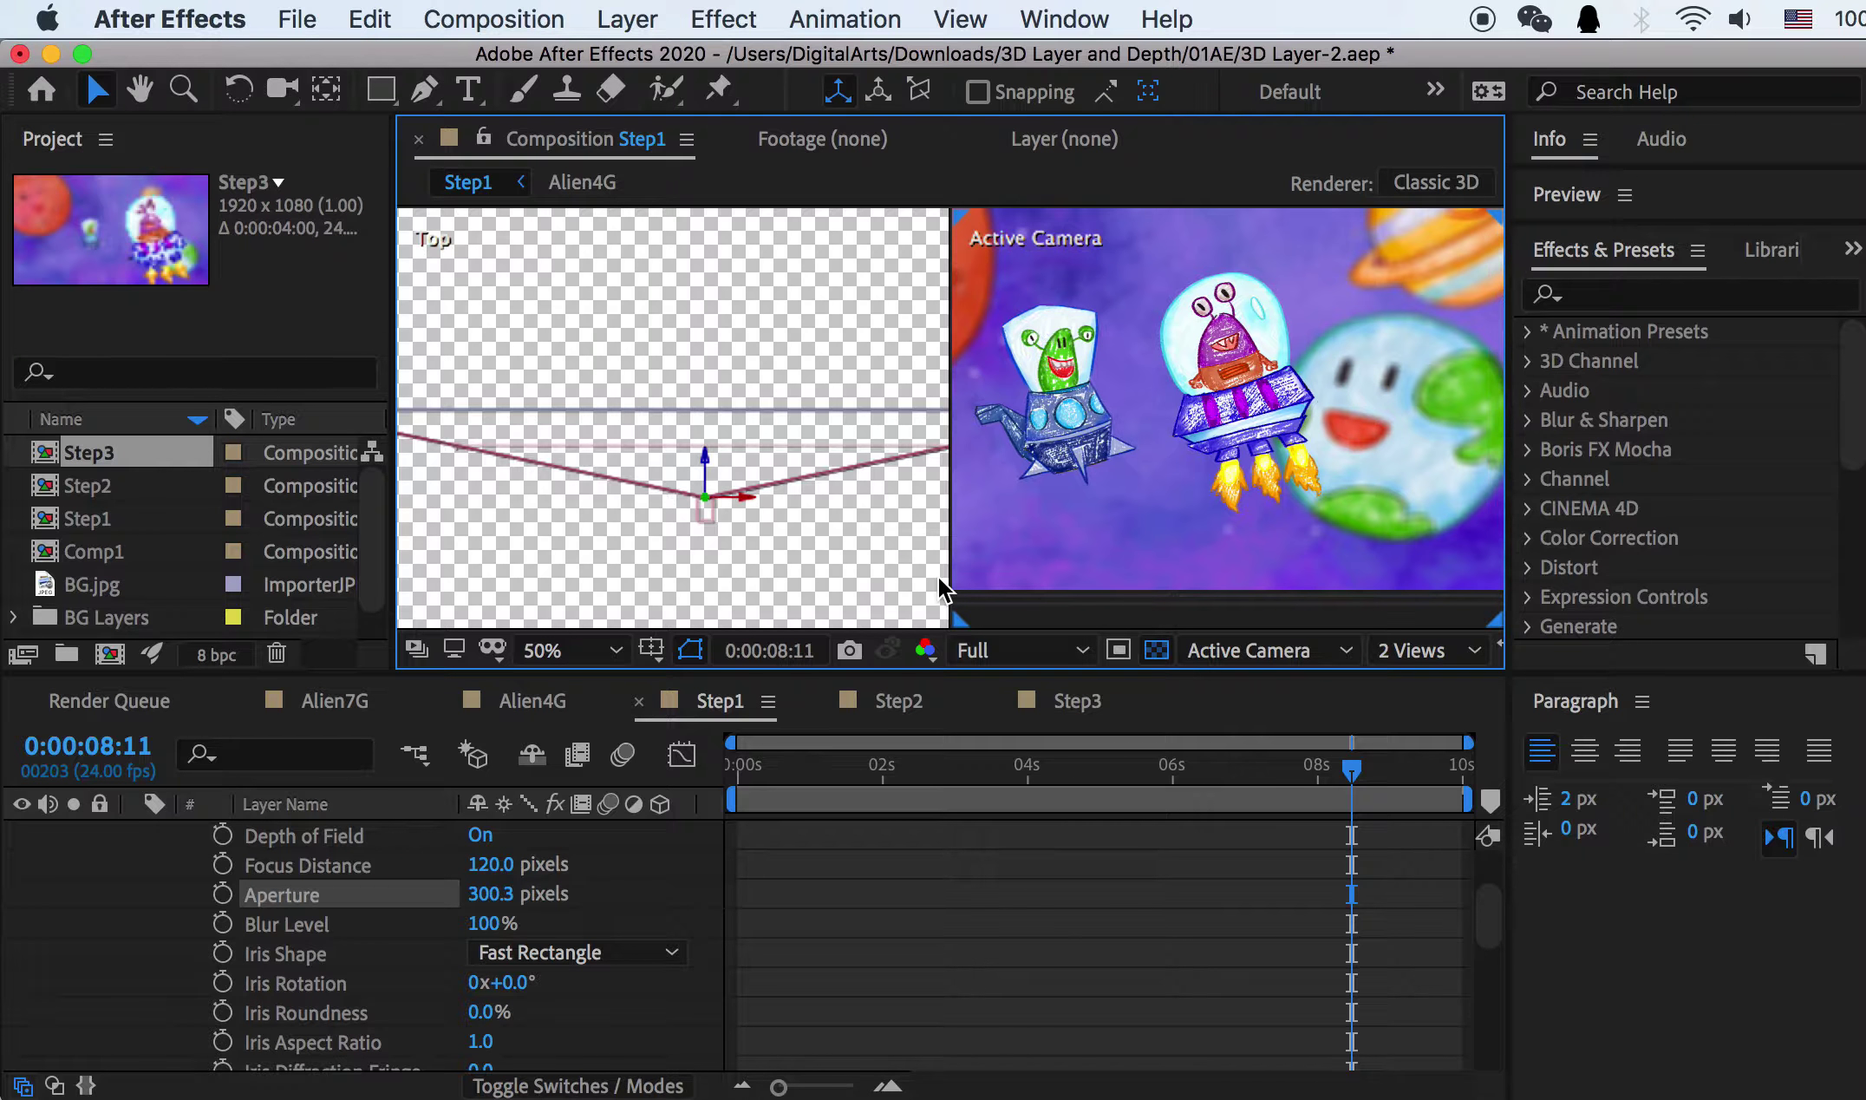
pyautogui.scroll(-6, 631, 976)
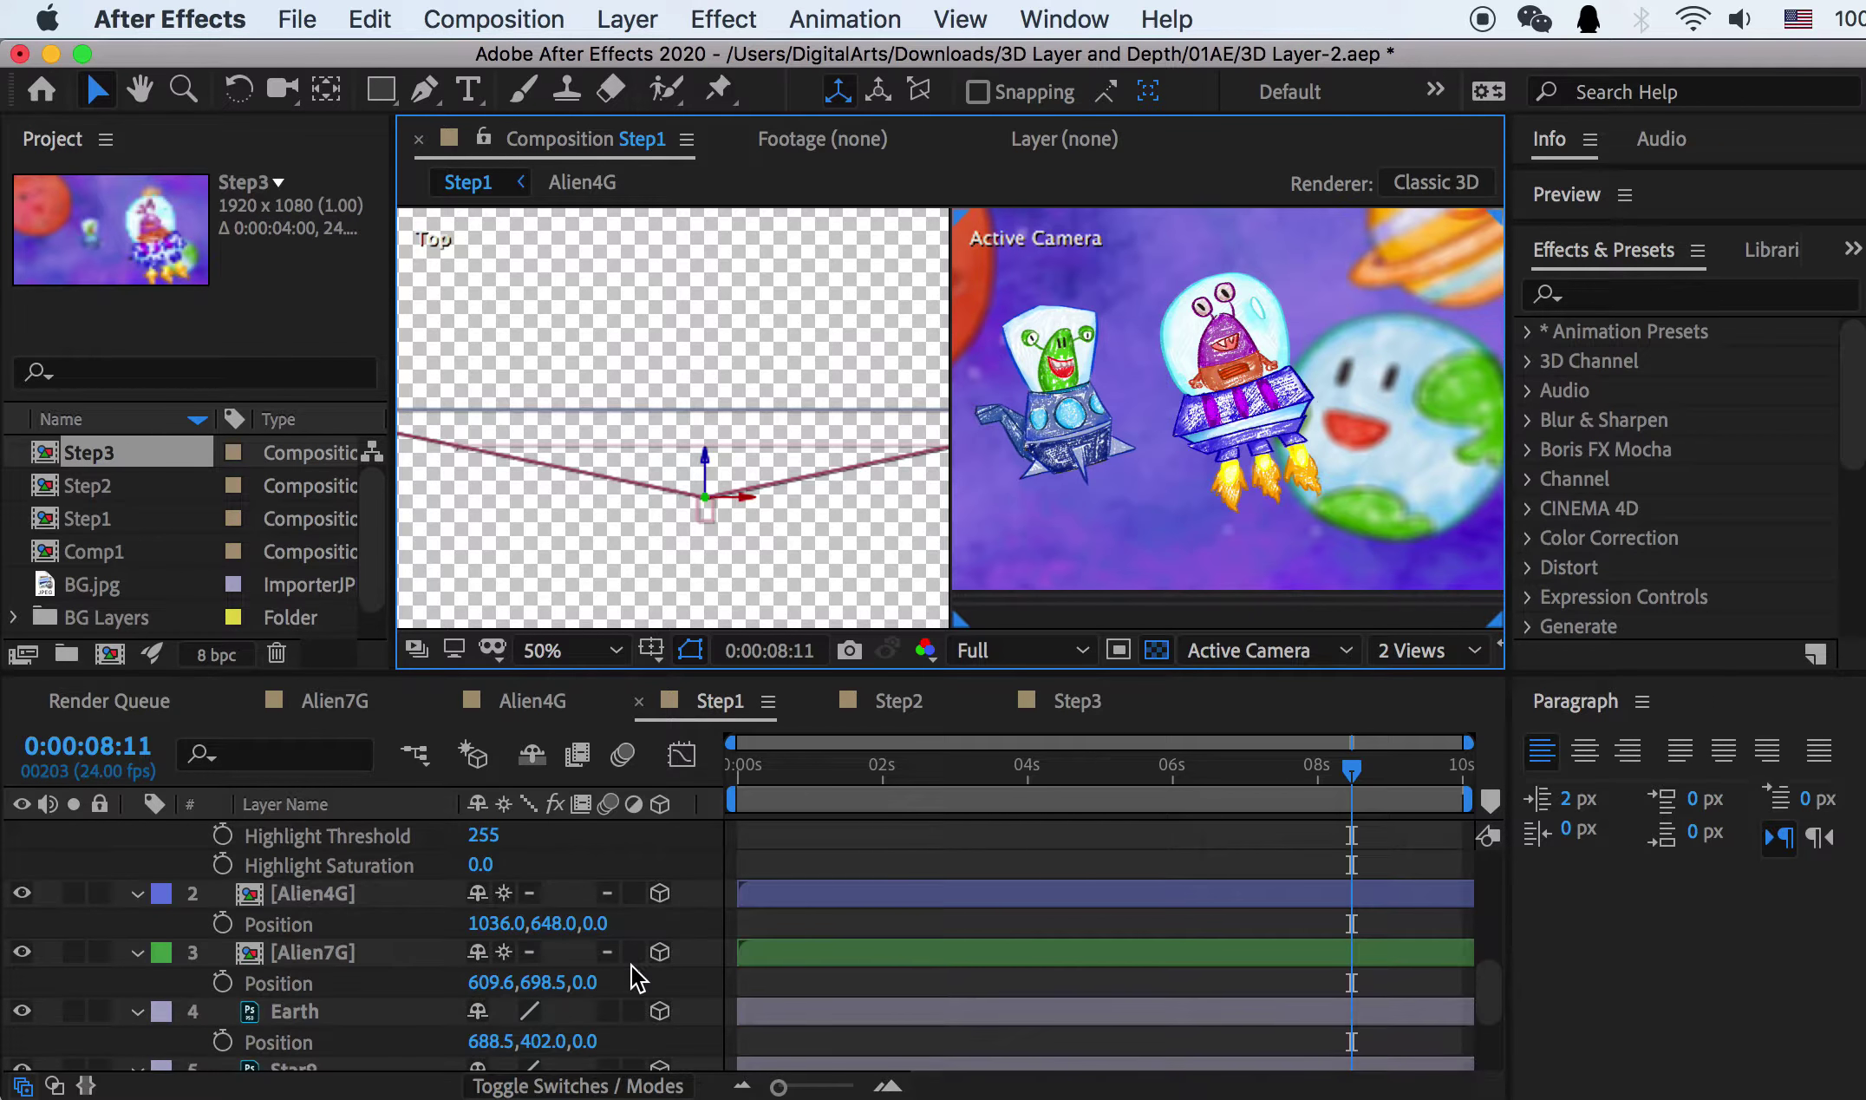
# Step: Switch off Collapse Transformations on Alien4G and Alien7G so both aliens take the camera blur
pyautogui.click(308, 895)
pyautogui.click(316, 954)
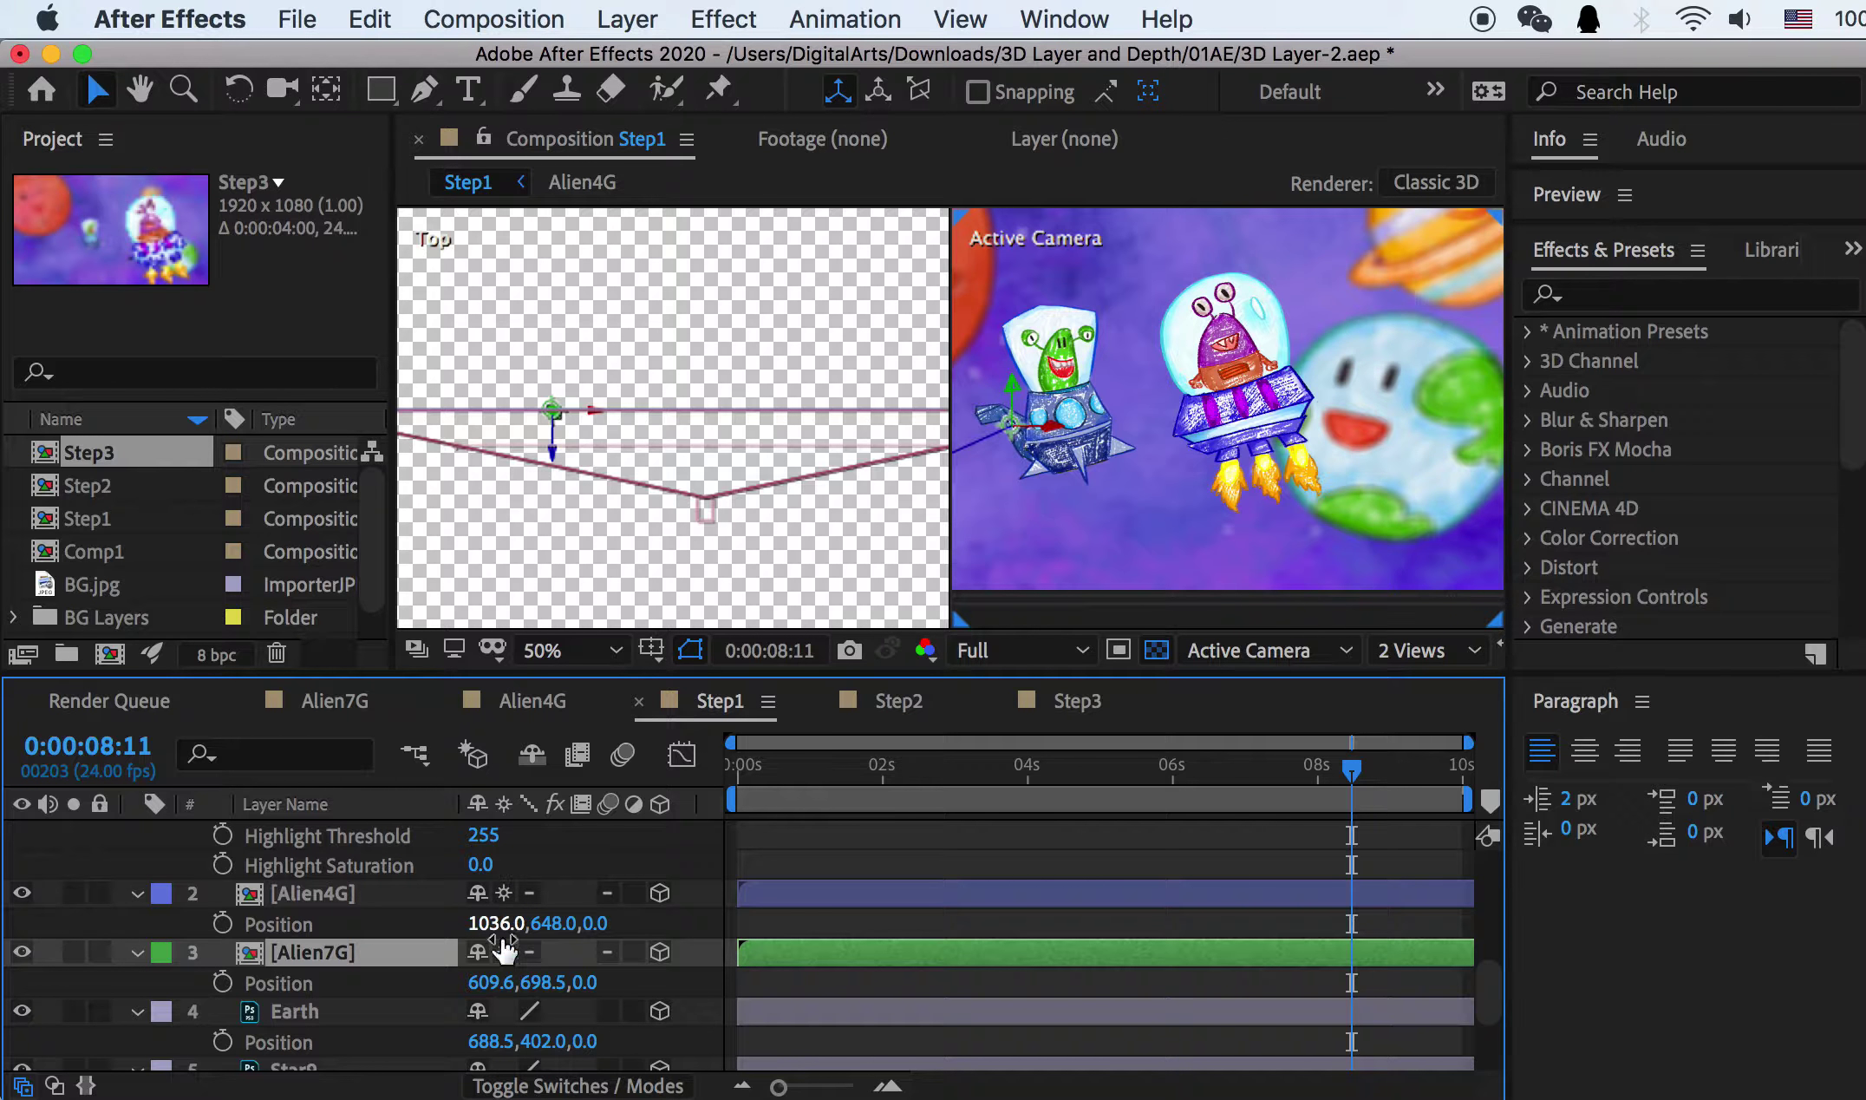
pyautogui.click(504, 892)
pyautogui.click(501, 981)
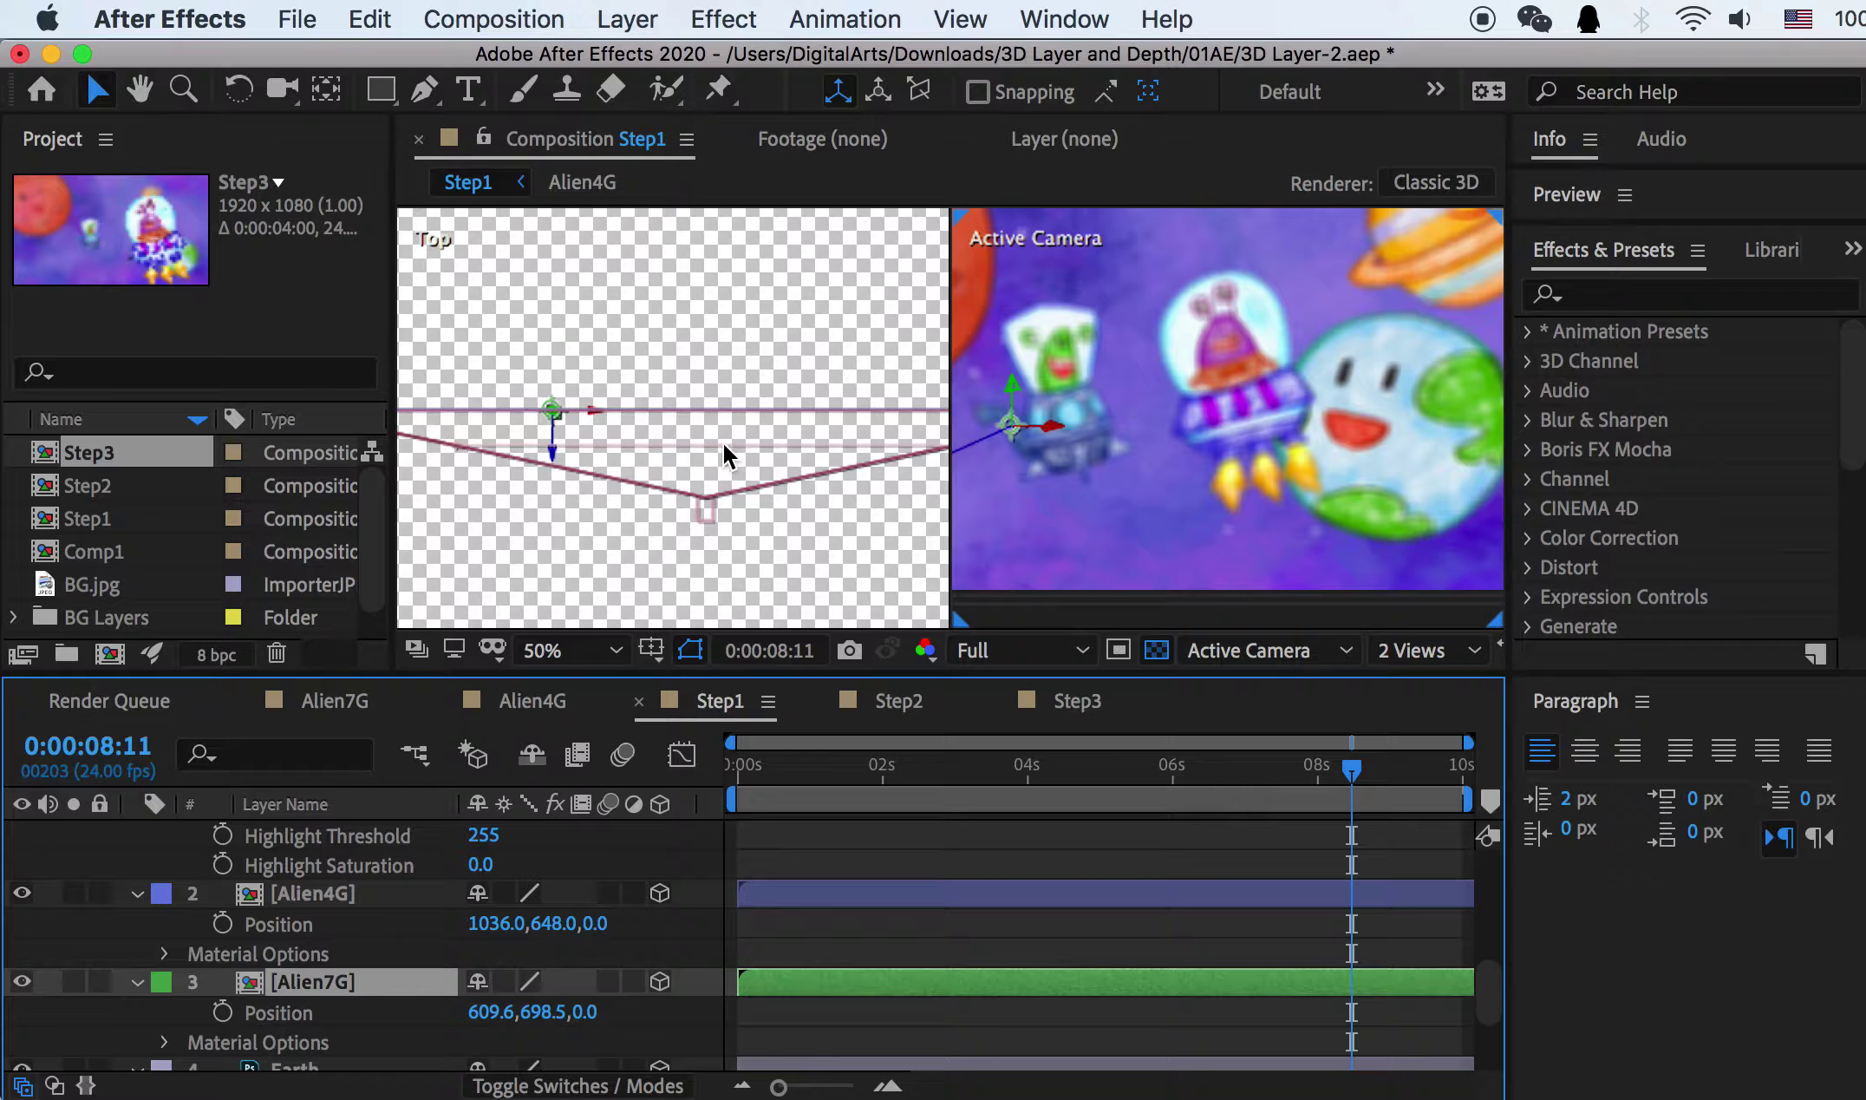
# Step: Move the purple alien, Alien4G, forward to Z -80.5 in the Top view
pyautogui.click(291, 893)
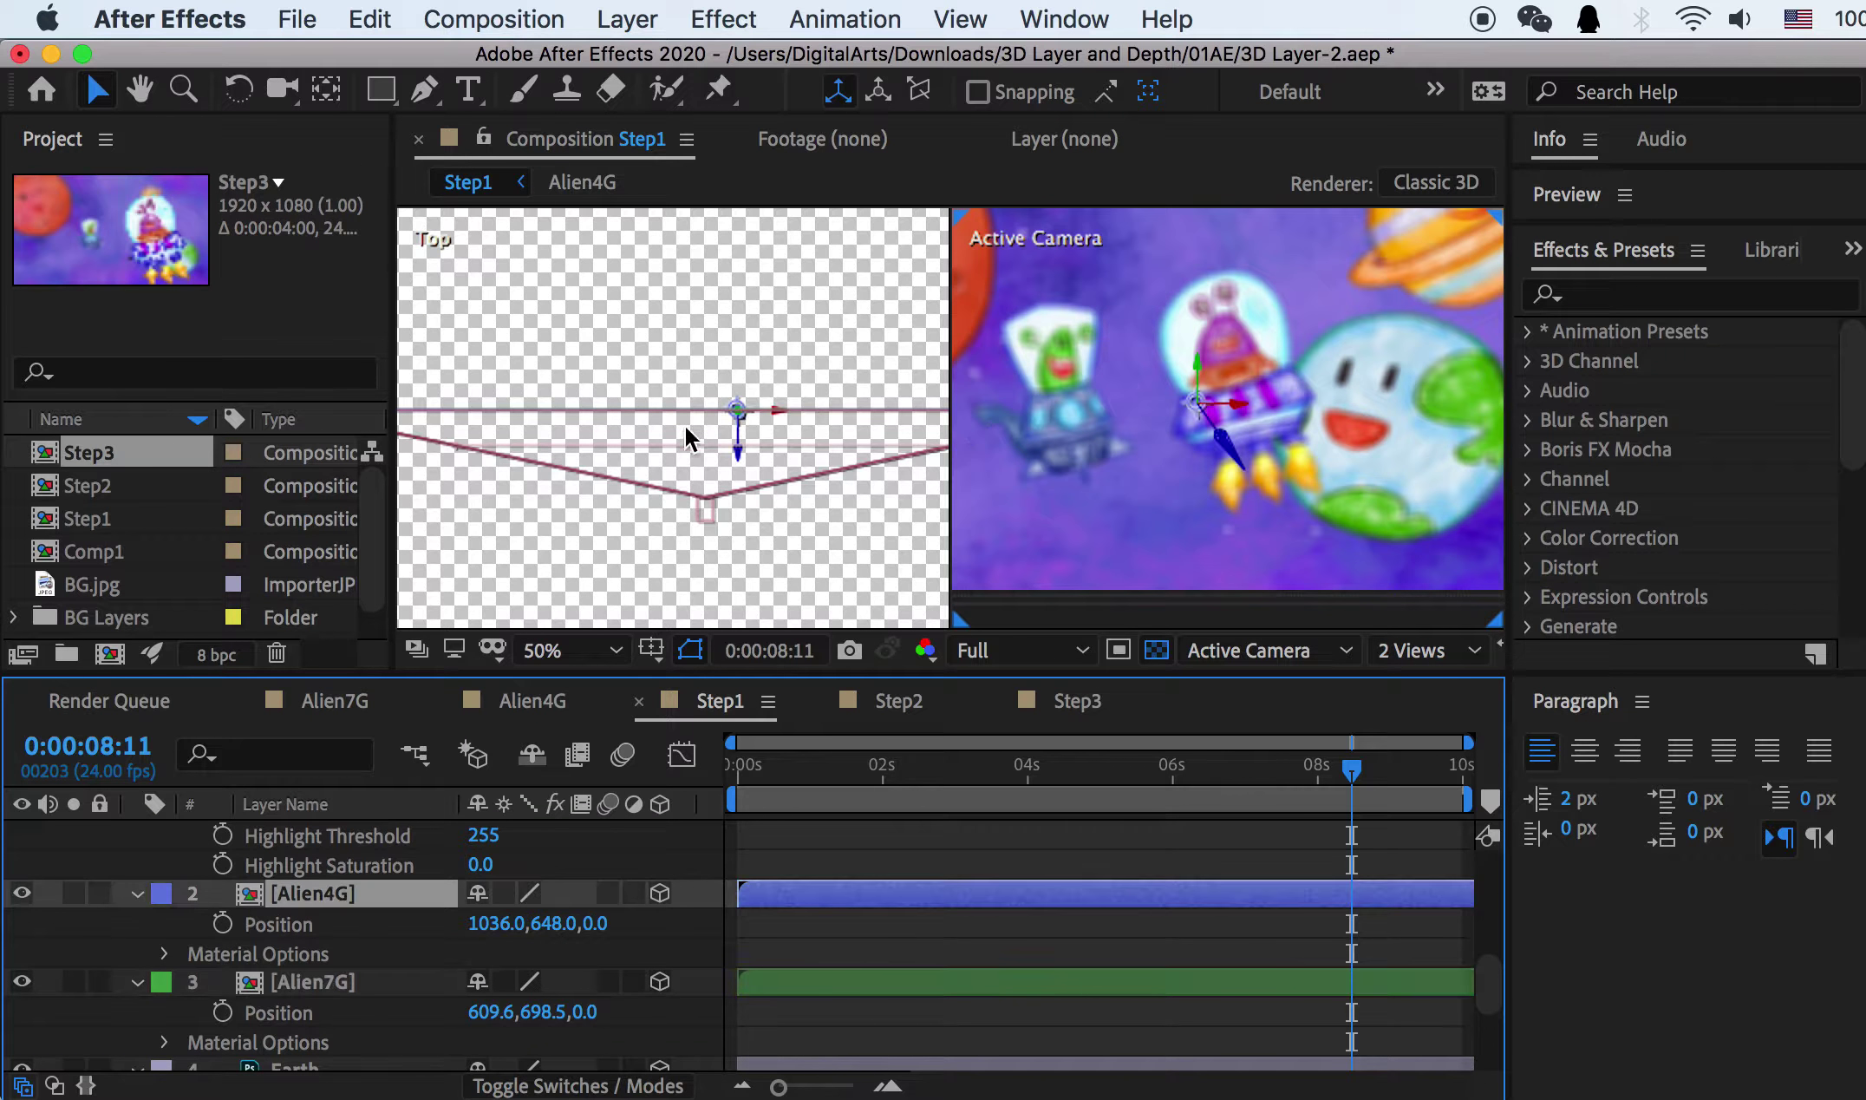
pyautogui.moveTo(740, 457); pyautogui.dragTo(736, 490)
pyautogui.scroll(6, 740, 451)
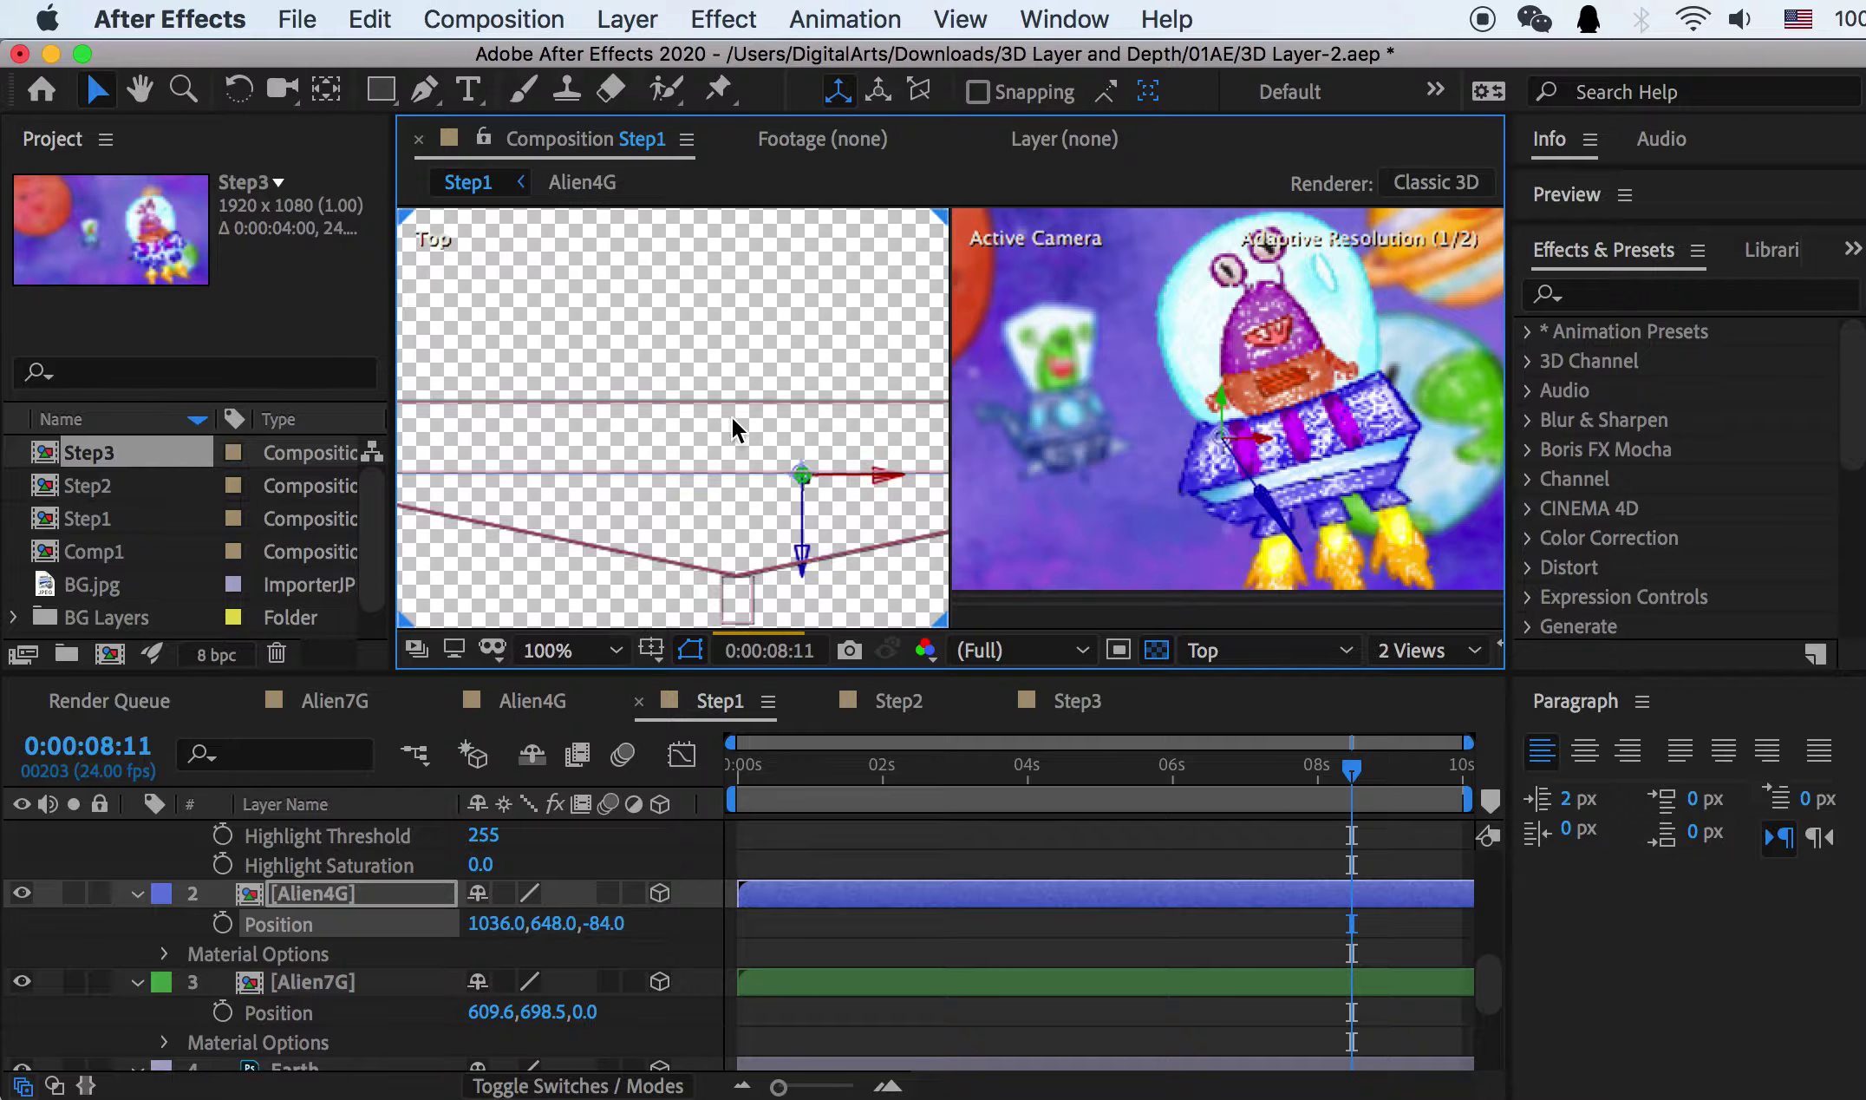
pyautogui.moveTo(804, 508); pyautogui.dragTo(646, 391)
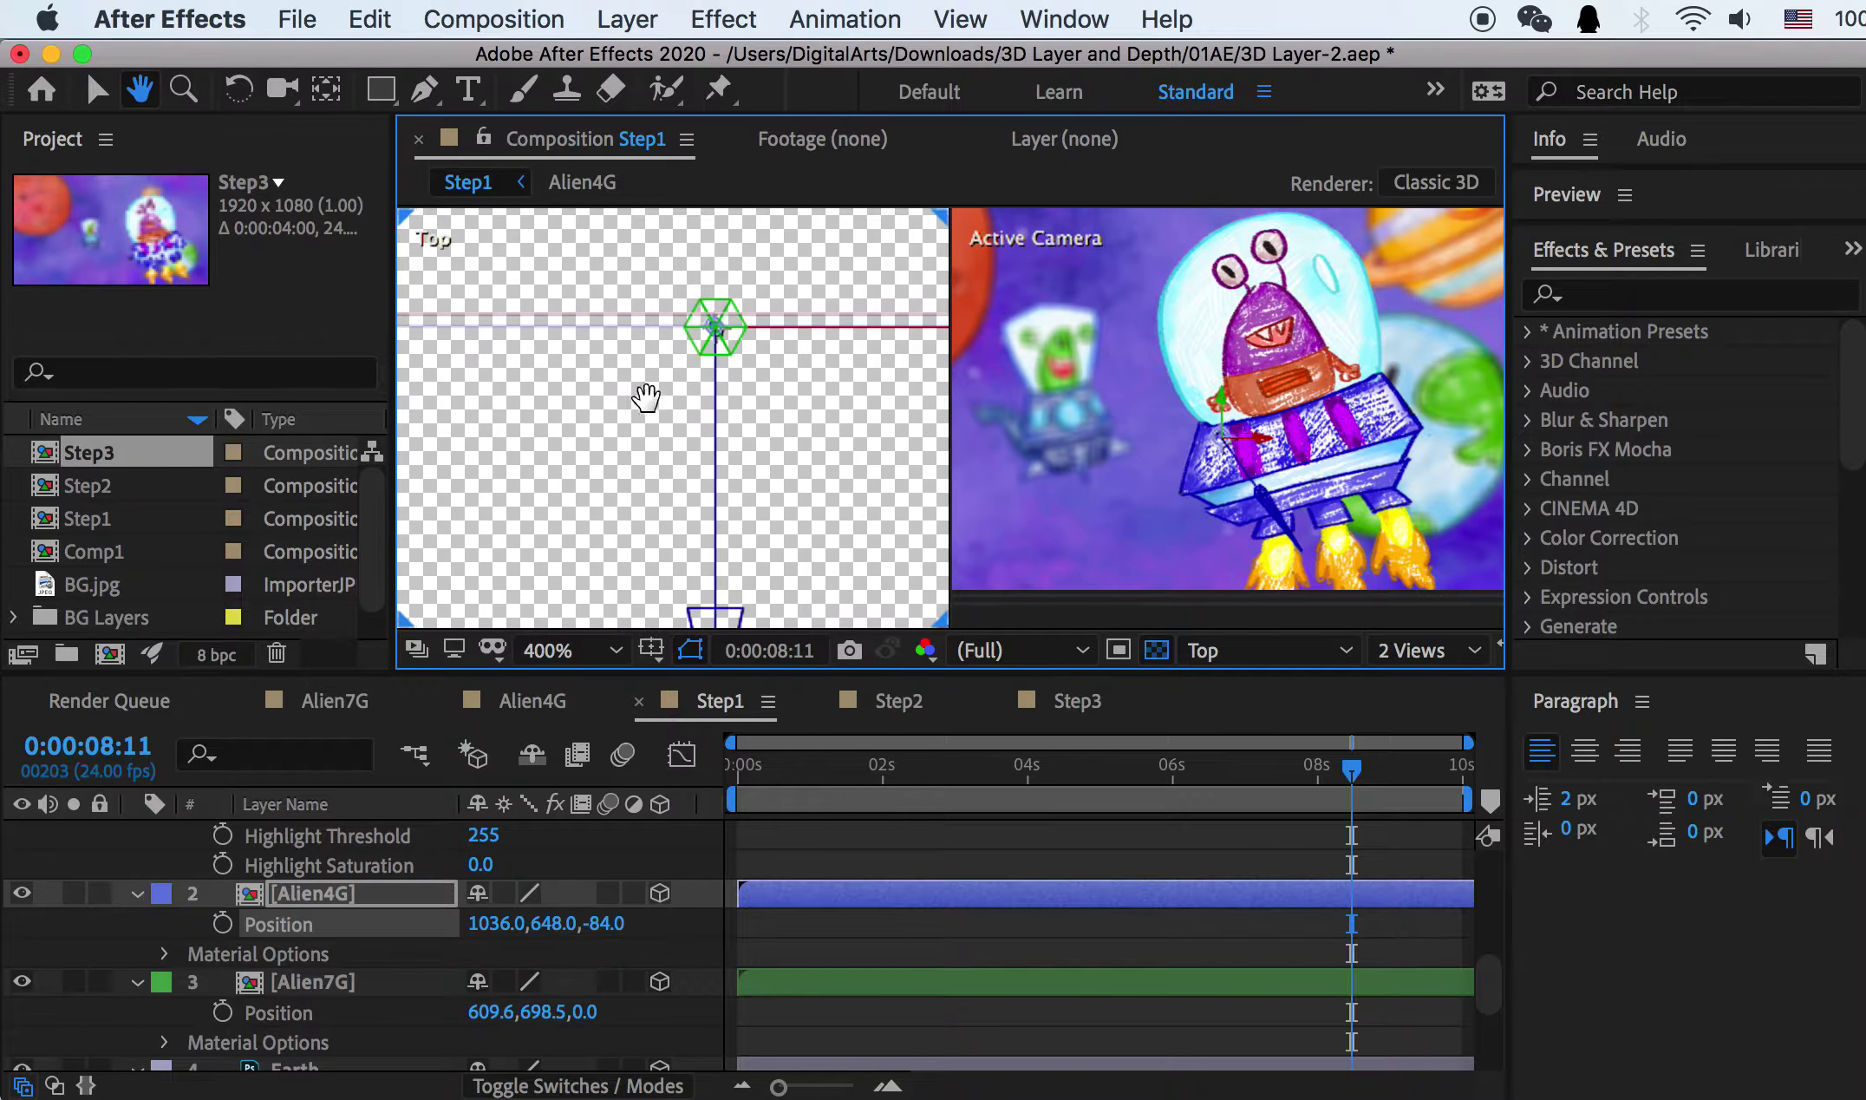
pyautogui.moveTo(716, 618); pyautogui.dragTo(717, 602)
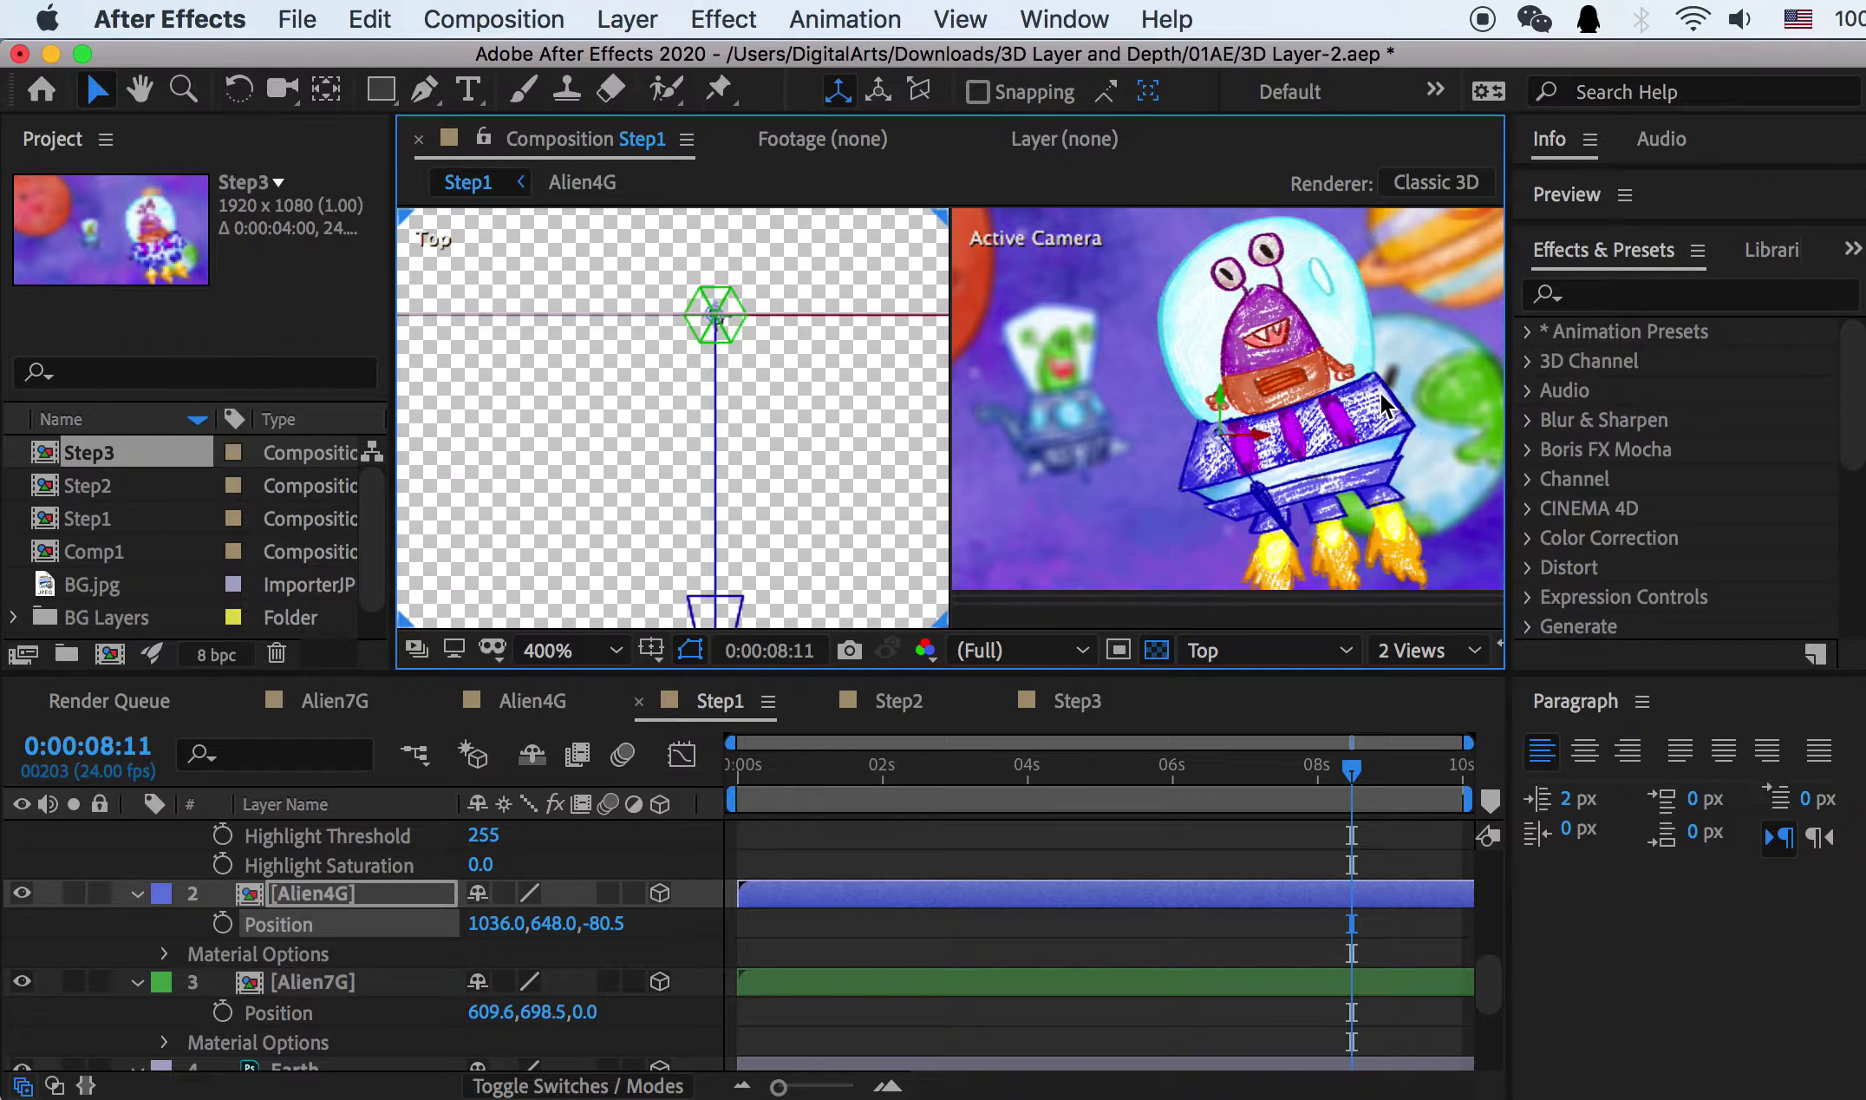
pyautogui.moveTo(1410, 408); pyautogui.dragTo(1260, 424)
pyautogui.scroll(-3, 1297, 416)
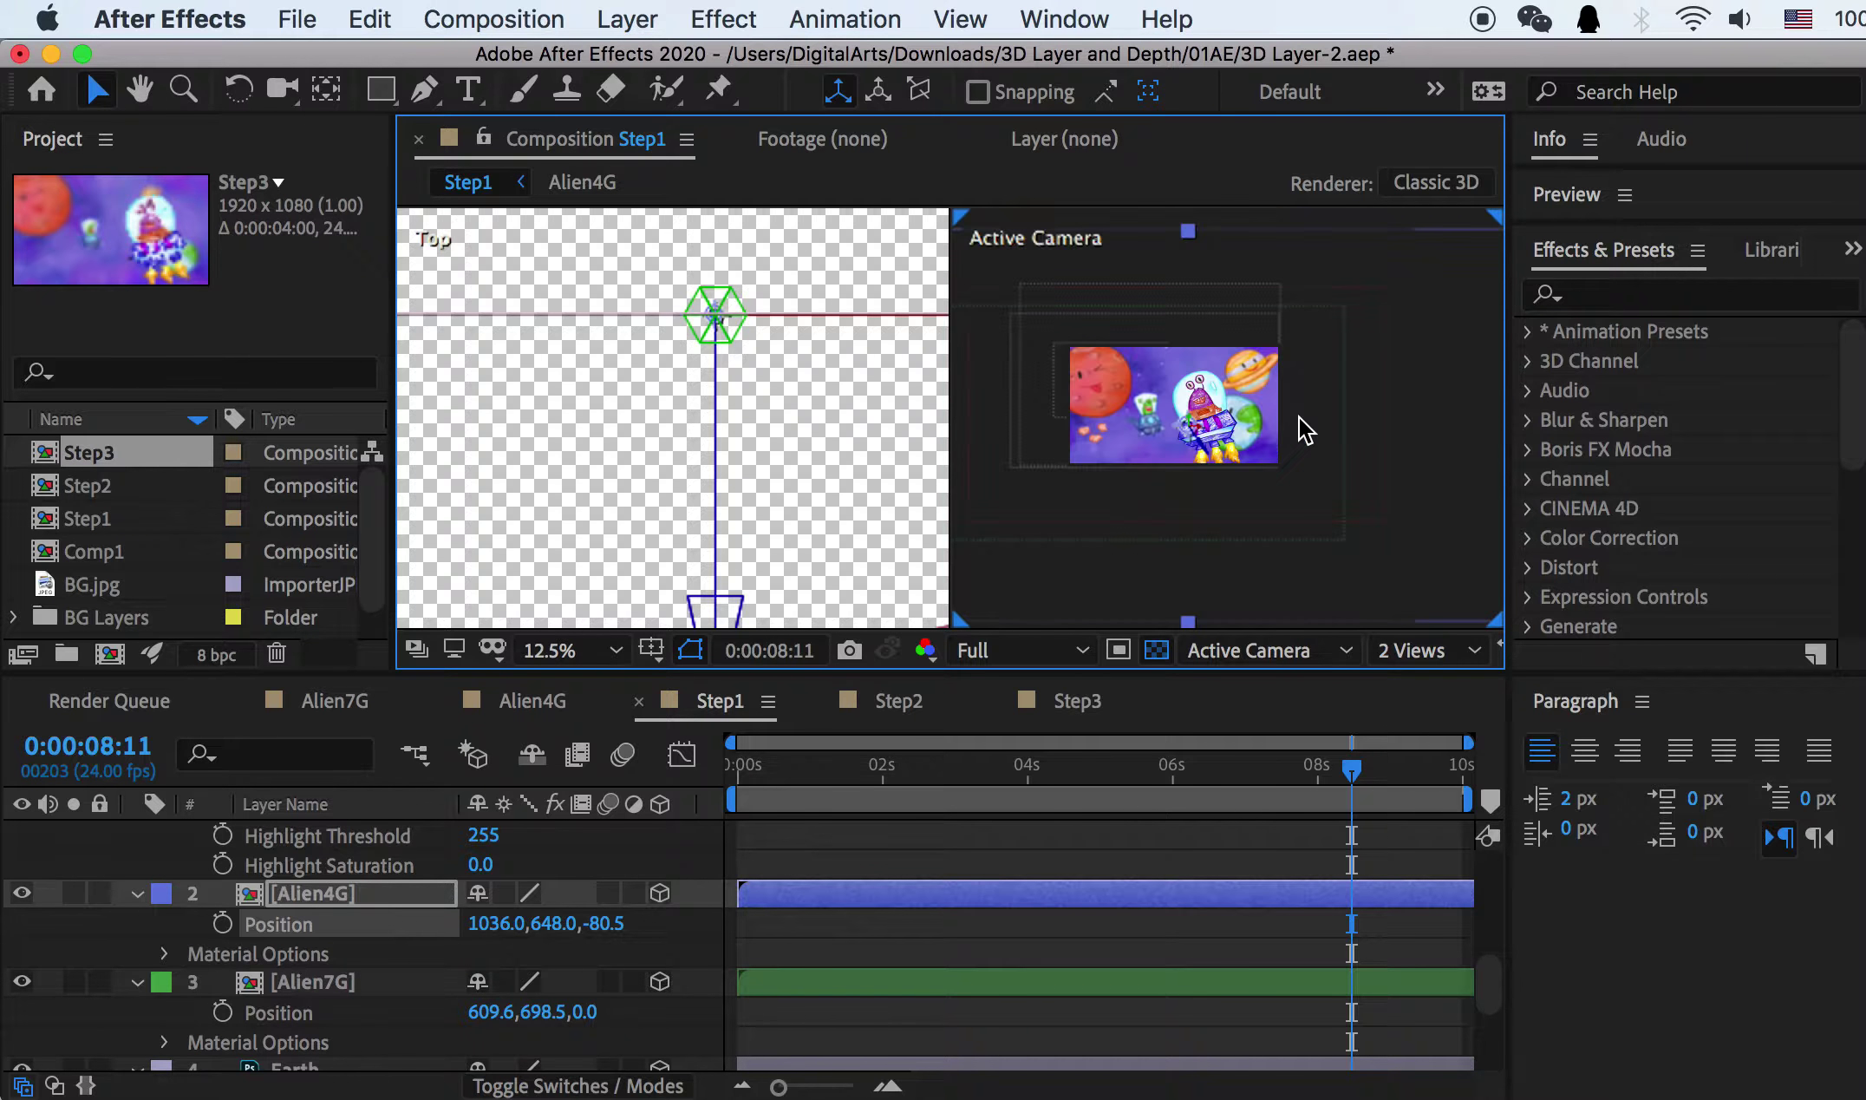
pyautogui.scroll(5, 1297, 415)
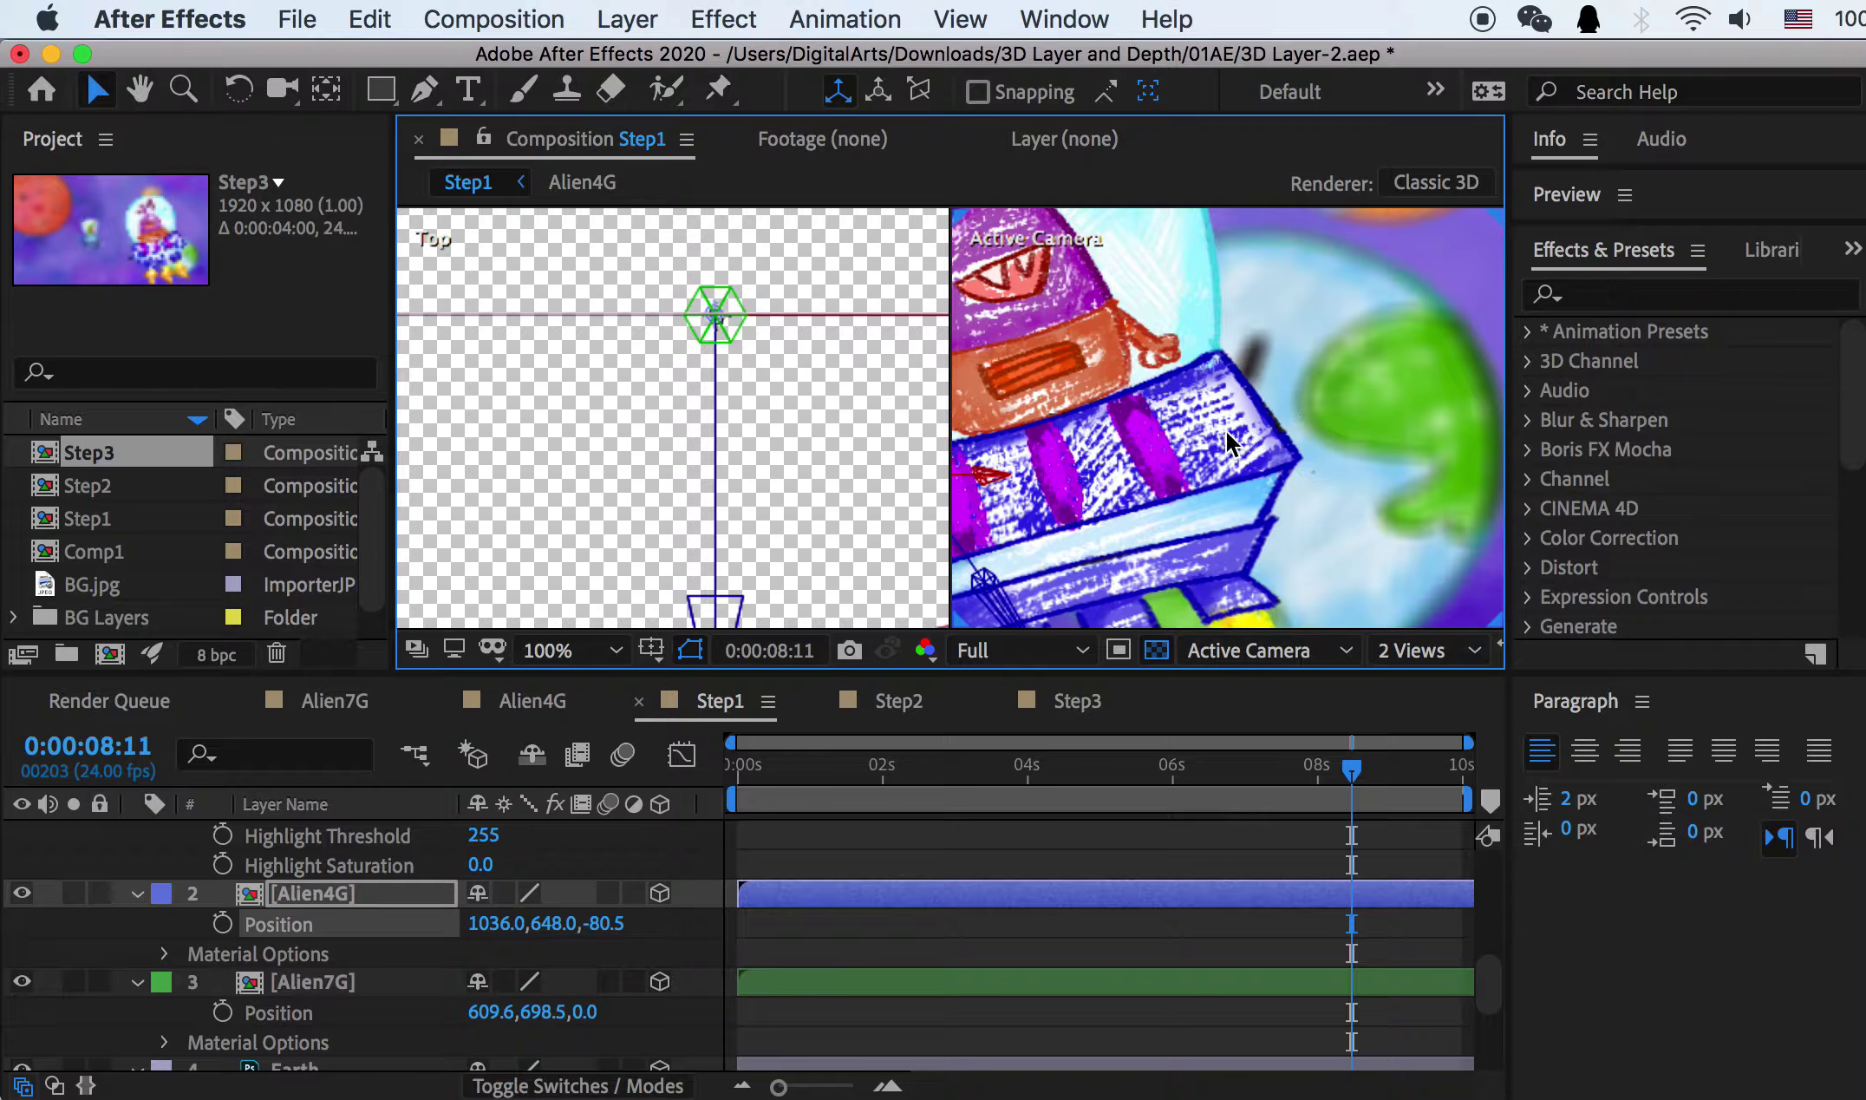
pyautogui.scroll(-4, 1225, 428)
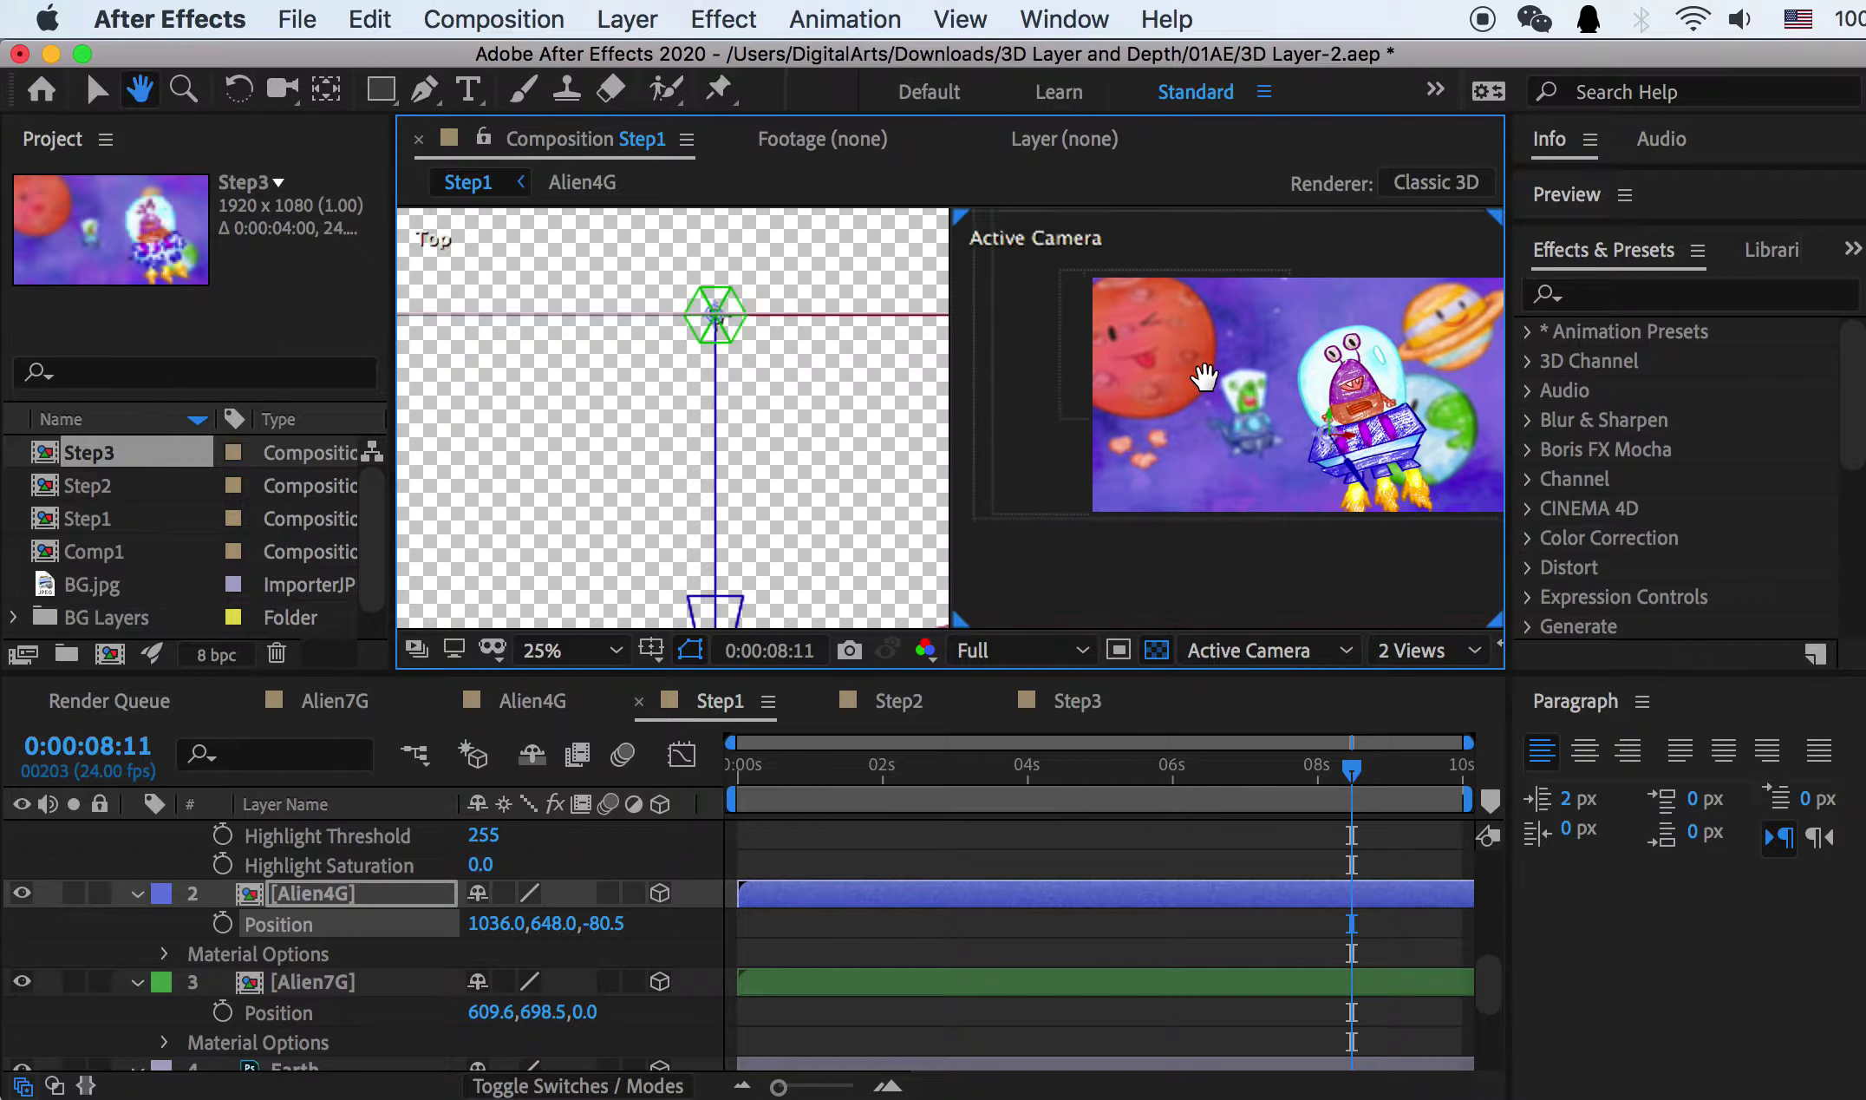
pyautogui.scroll(2, 1205, 382)
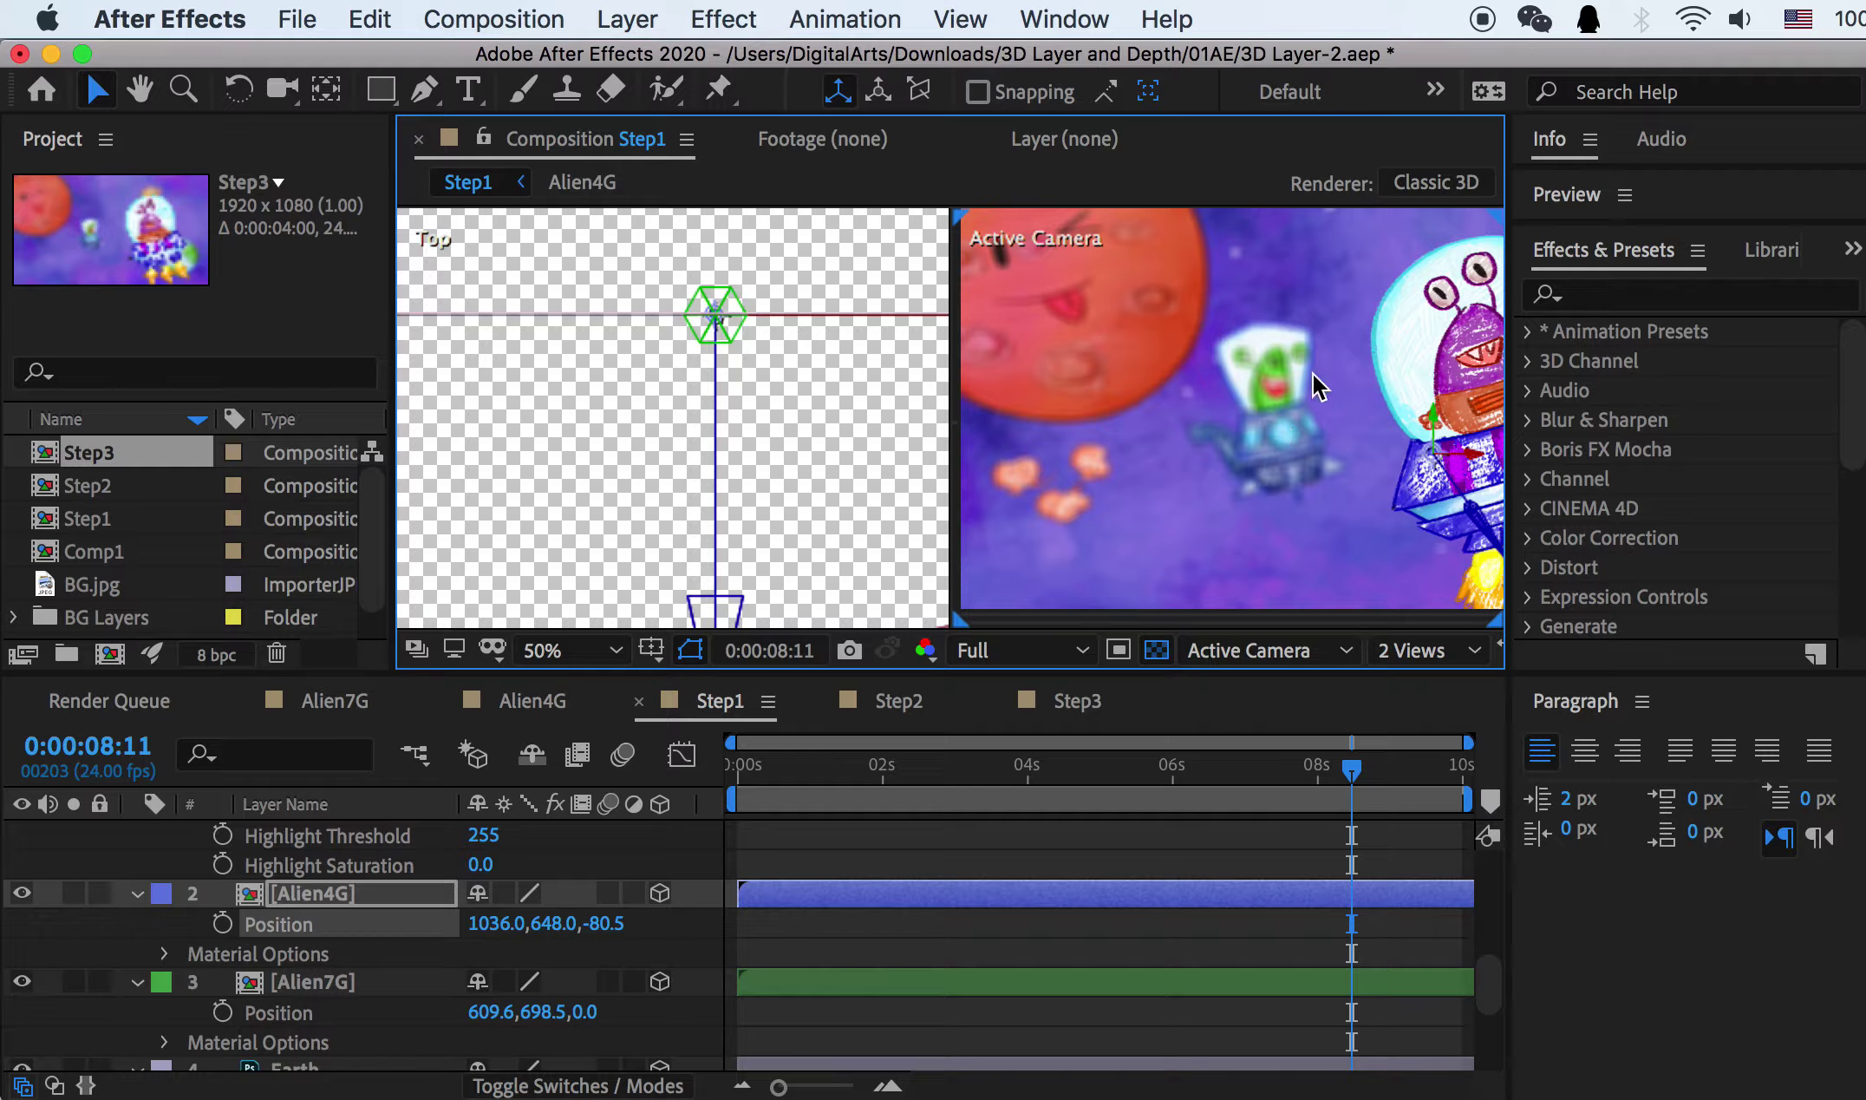
pyautogui.scroll(2, 1269, 391)
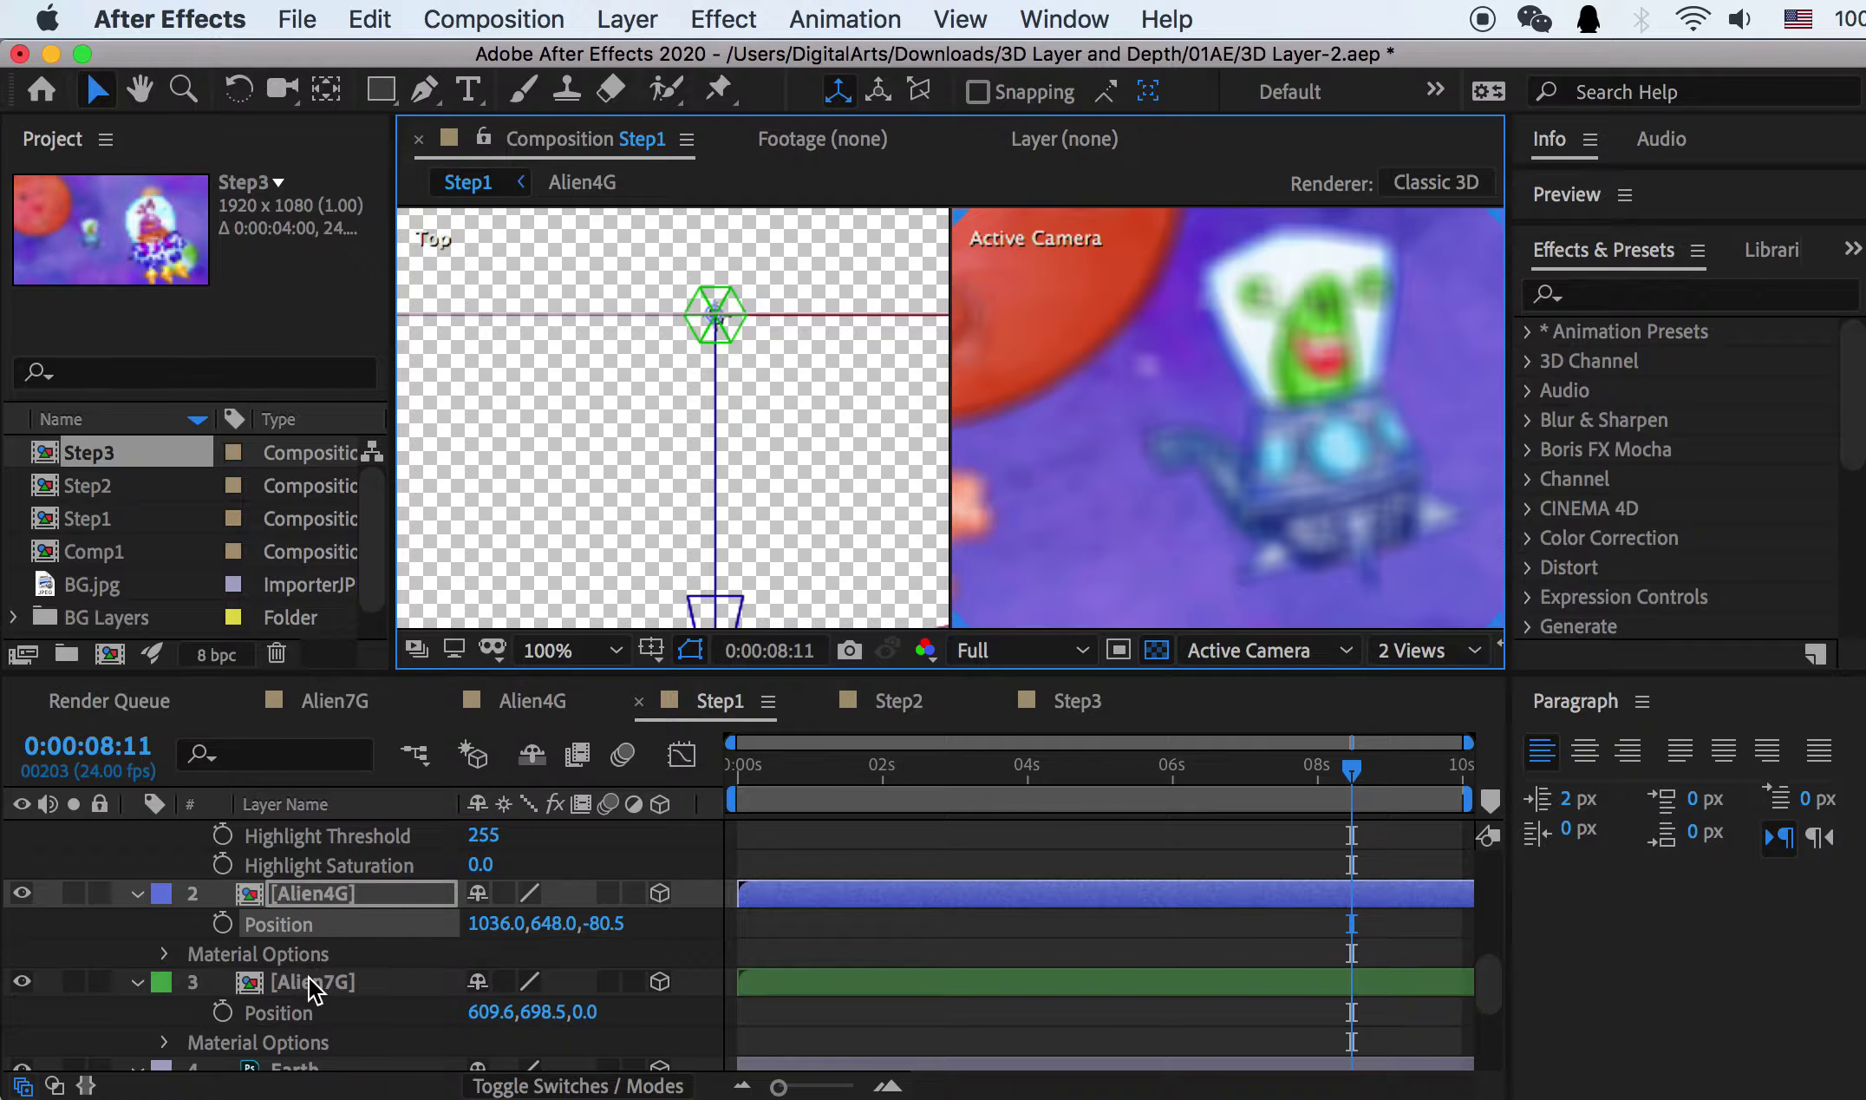
# Step: Push the green alien, Alien7G, slightly back to Z 20.0
pyautogui.click(311, 988)
pyautogui.scroll(-3, 687, 481)
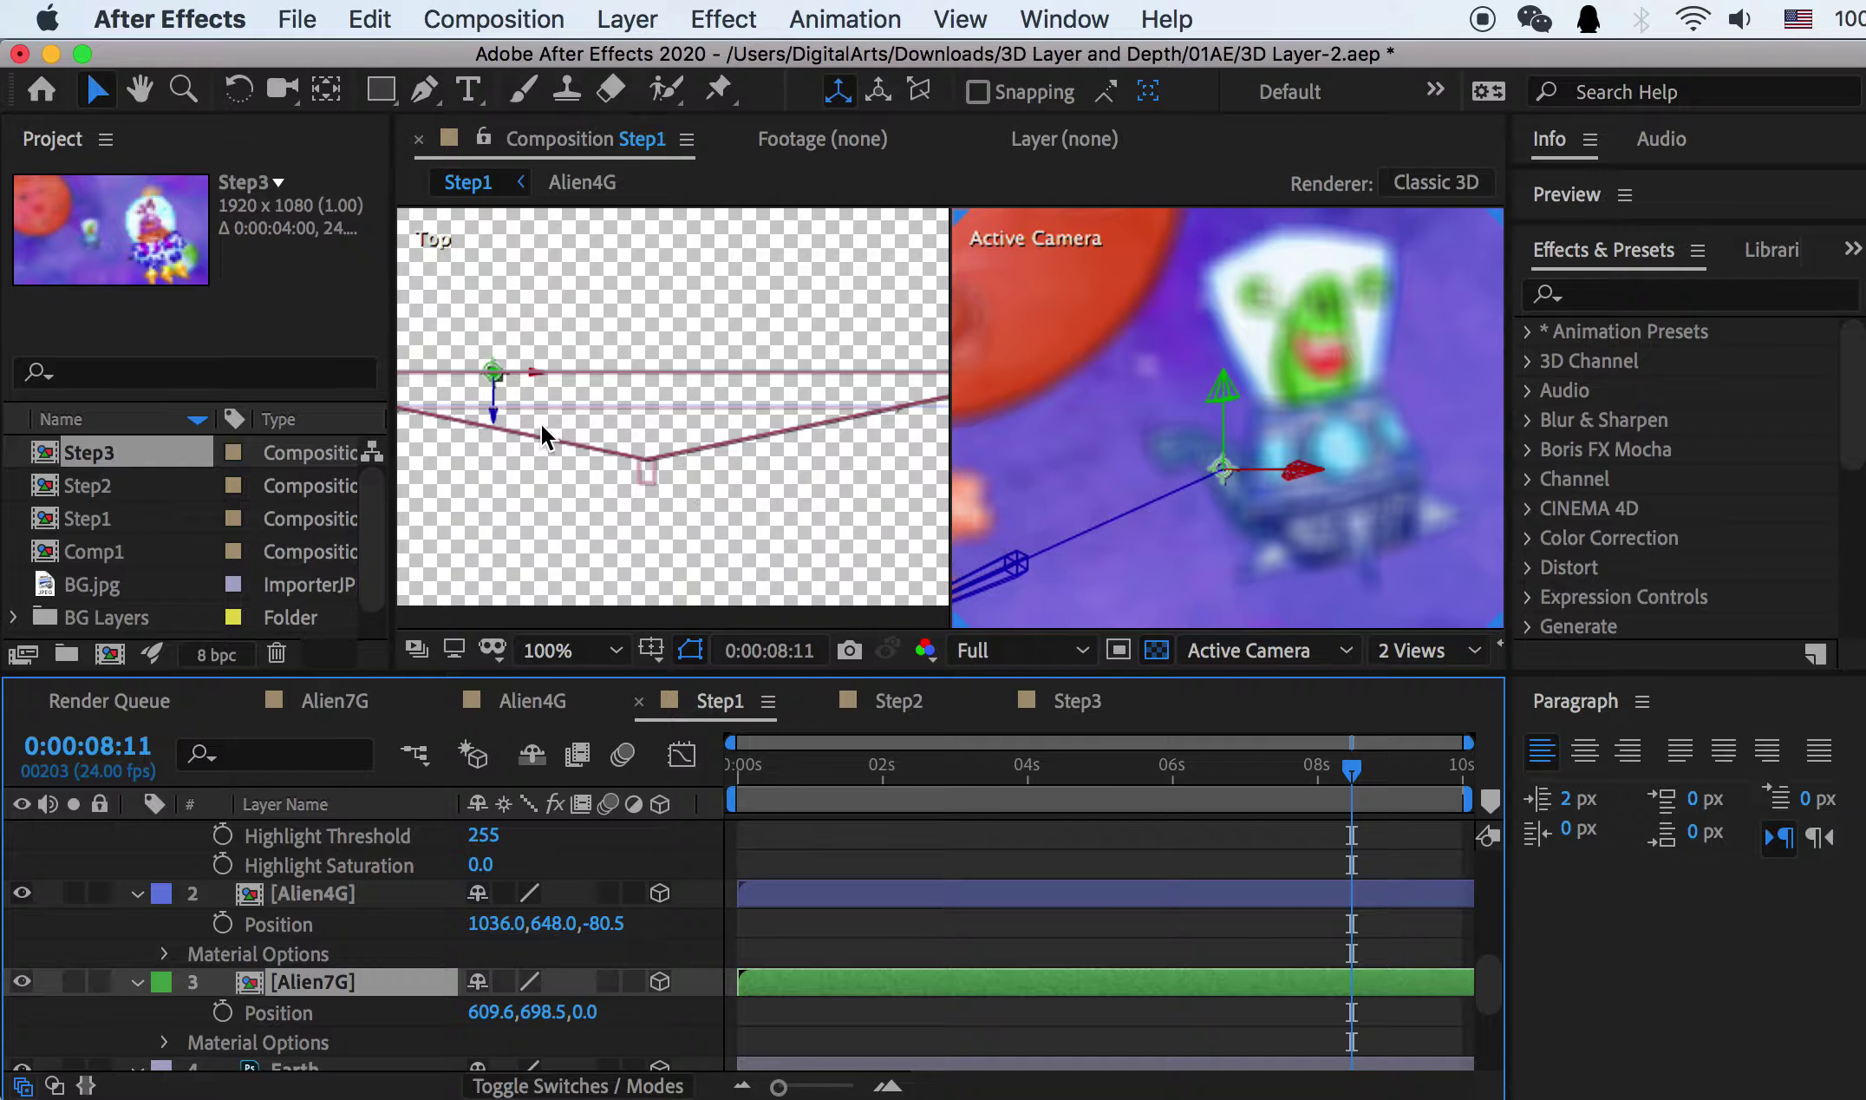
pyautogui.moveTo(494, 423); pyautogui.dragTo(496, 406)
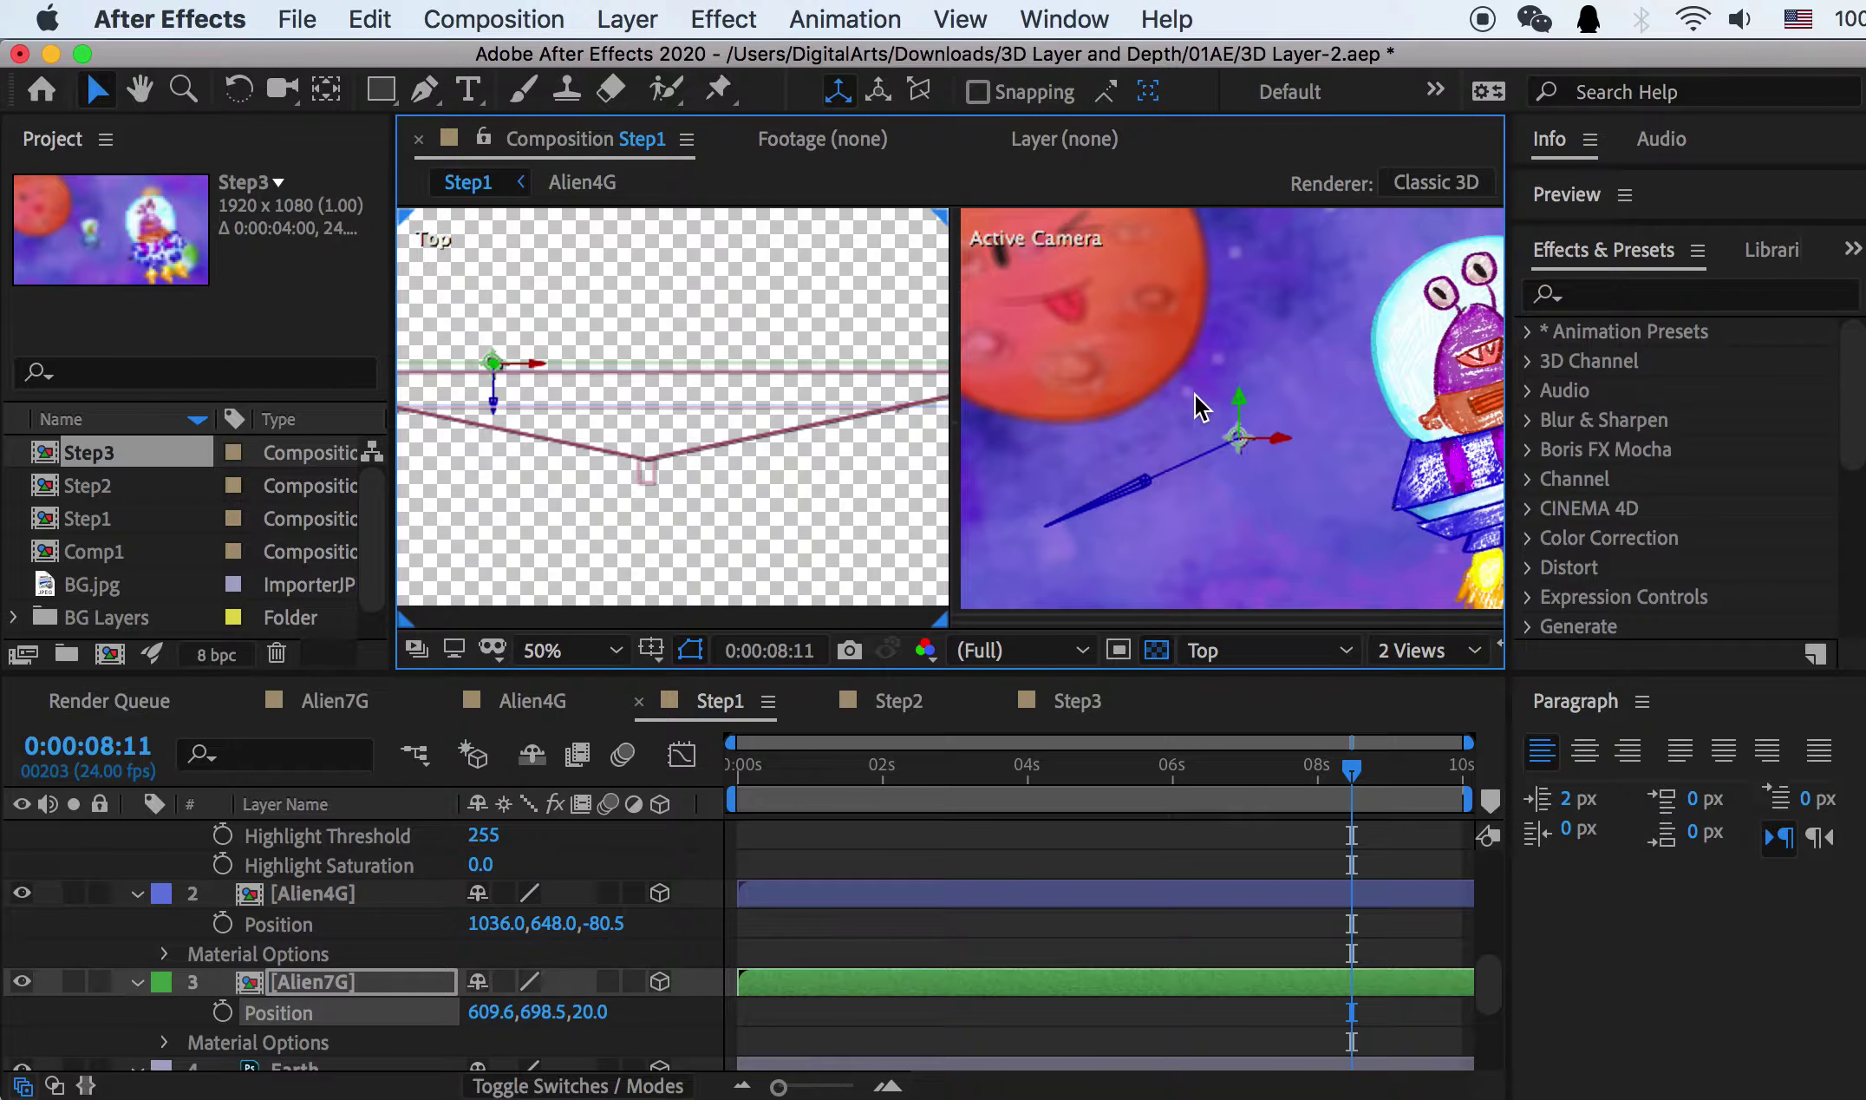
# Step: Select Earth, Star9, Star7 and BG.jpg and push them back together to Z 208
pyautogui.scroll(-3, 1196, 407)
pyautogui.scroll(3, 1237, 458)
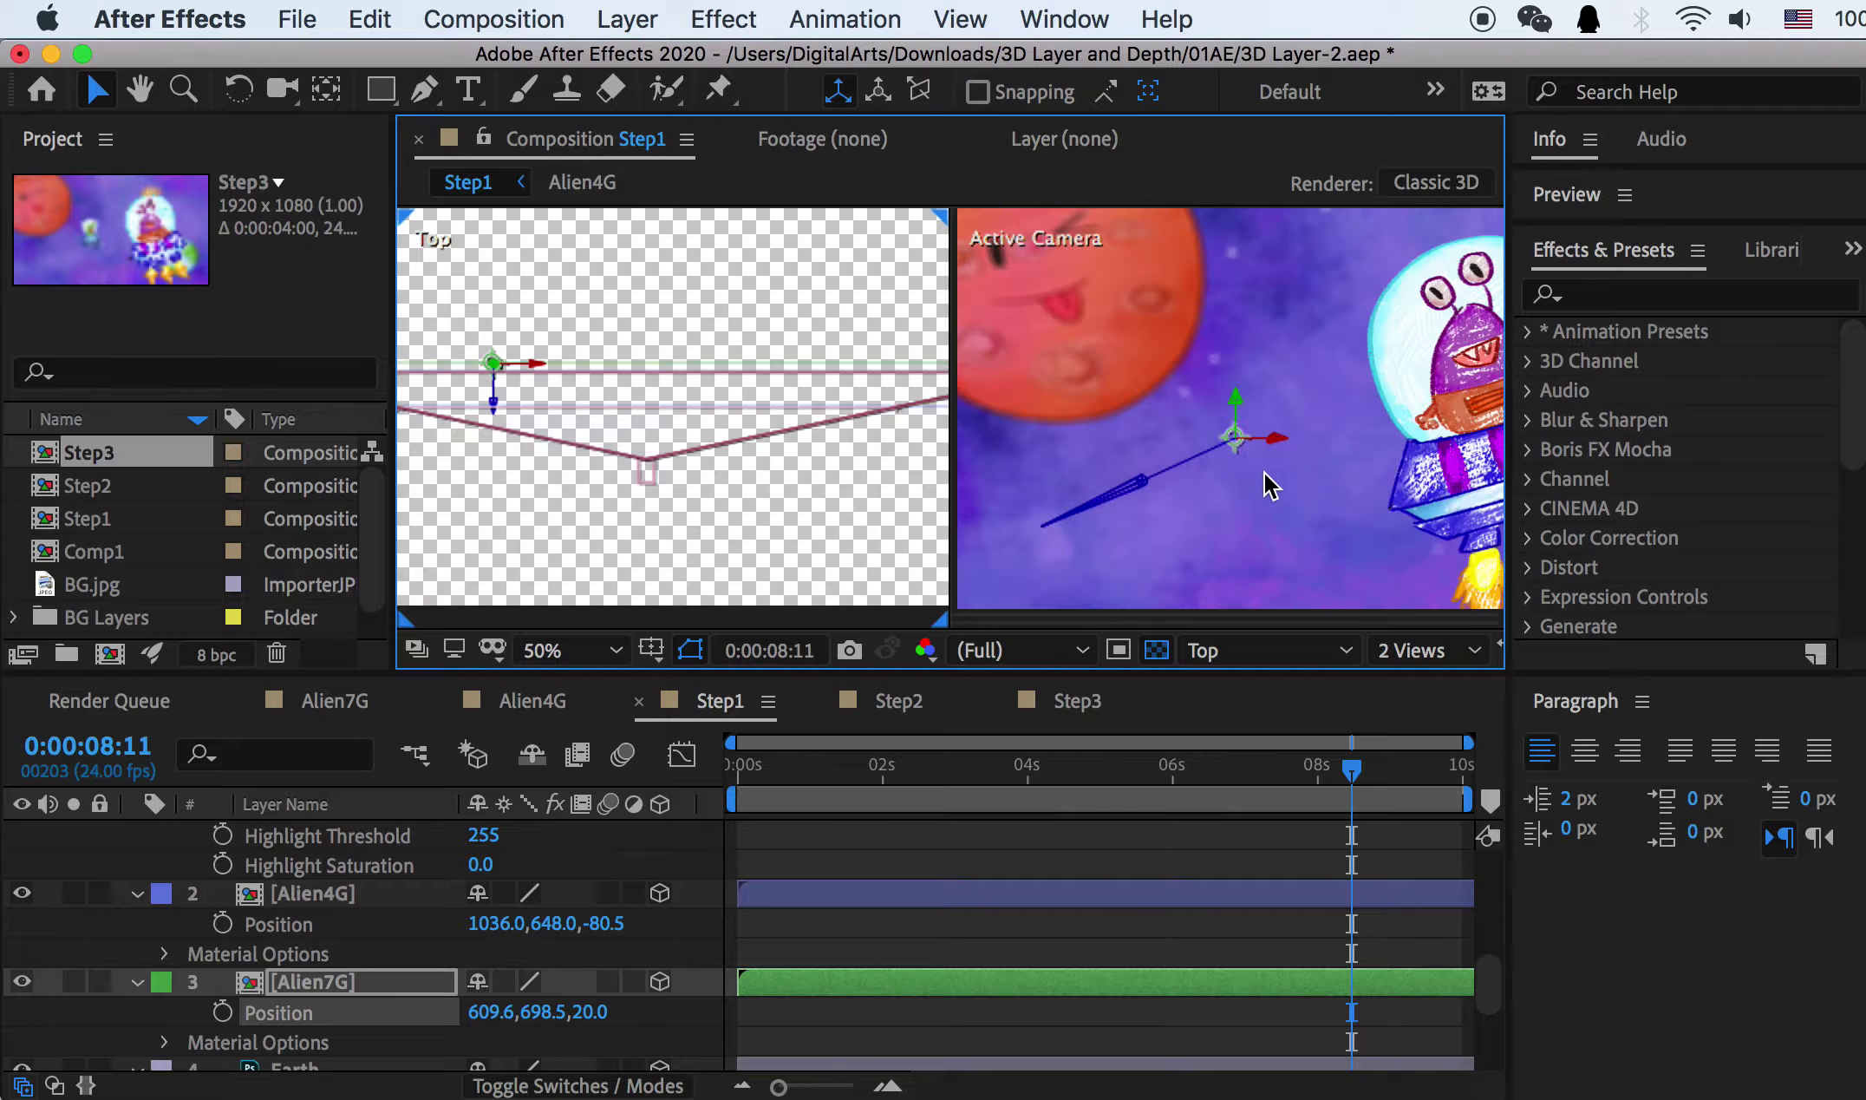
pyautogui.scroll(-3, 1268, 475)
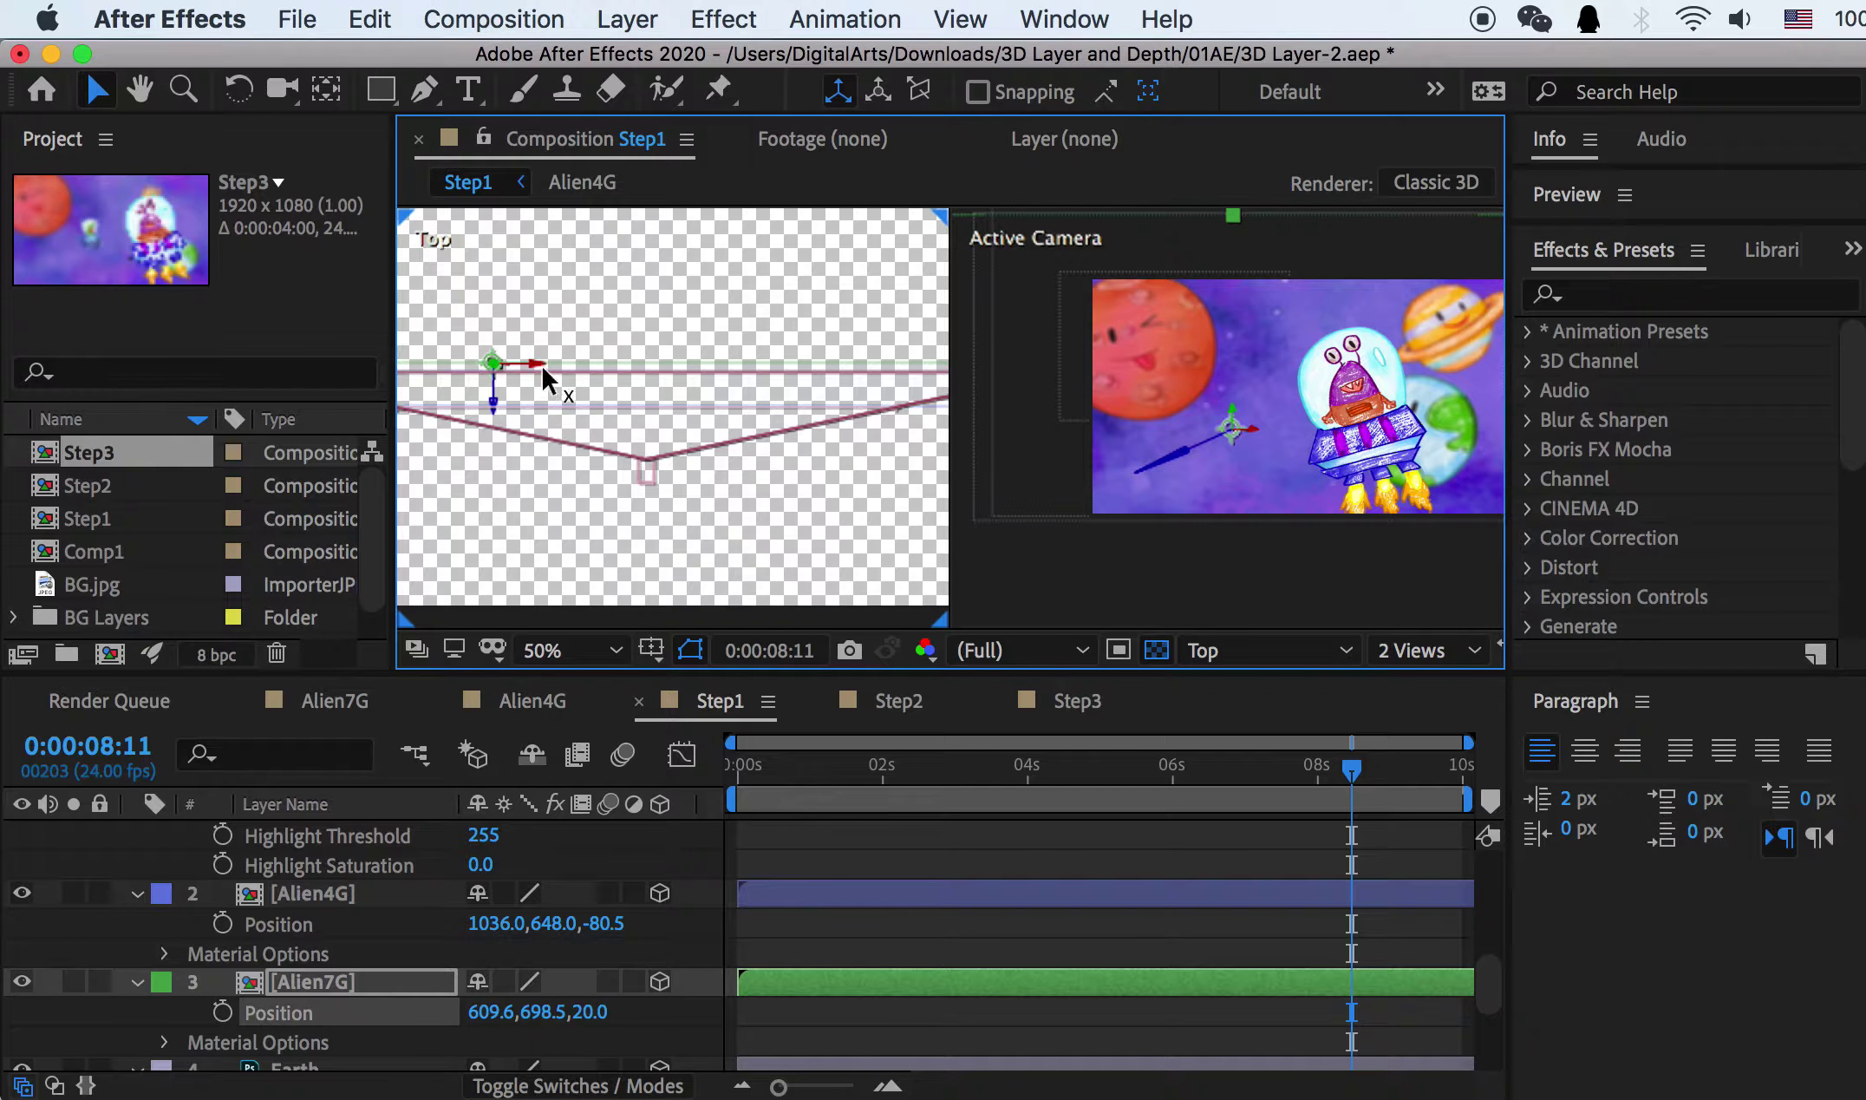
pyautogui.scroll(-5, 282, 902)
pyautogui.click(281, 899)
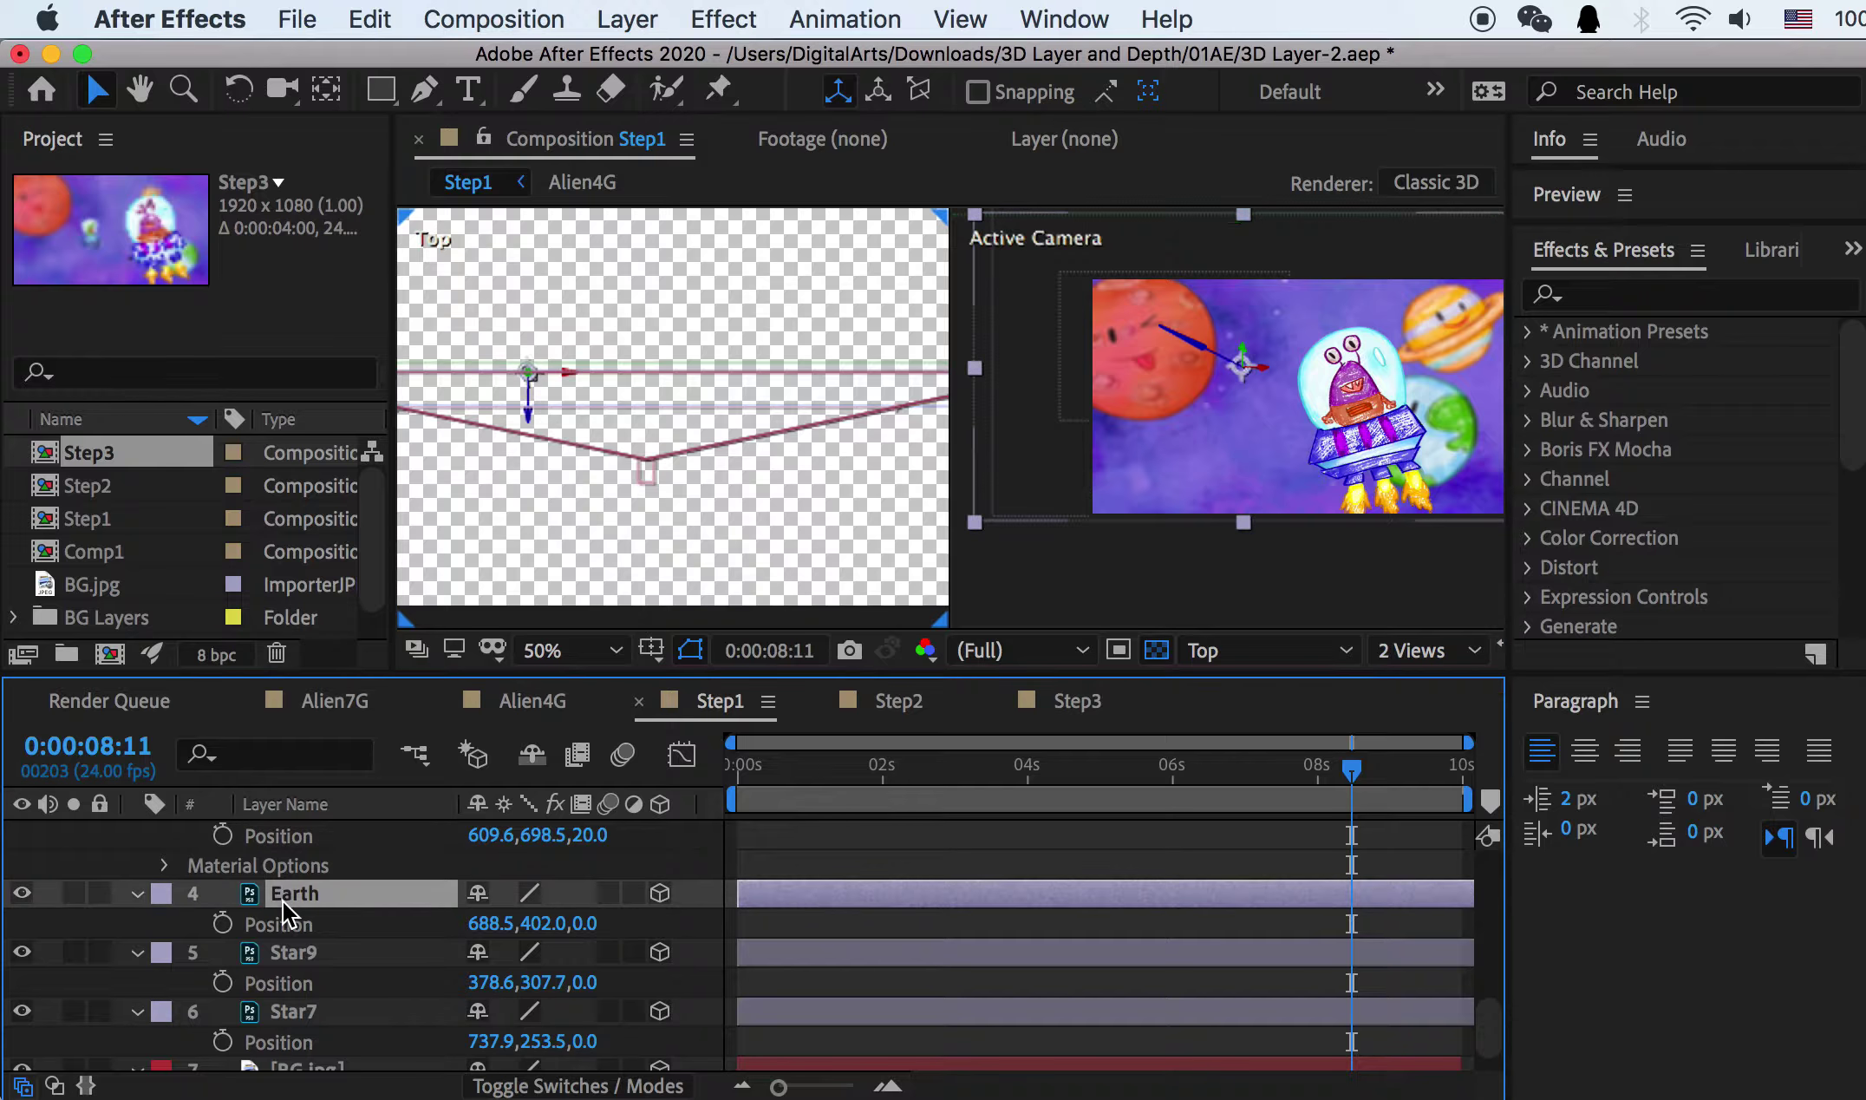
pyautogui.scroll(-2, 297, 972)
pyautogui.keyDown('shift'); pyautogui.click(296, 1022); pyautogui.keyUp('shift')
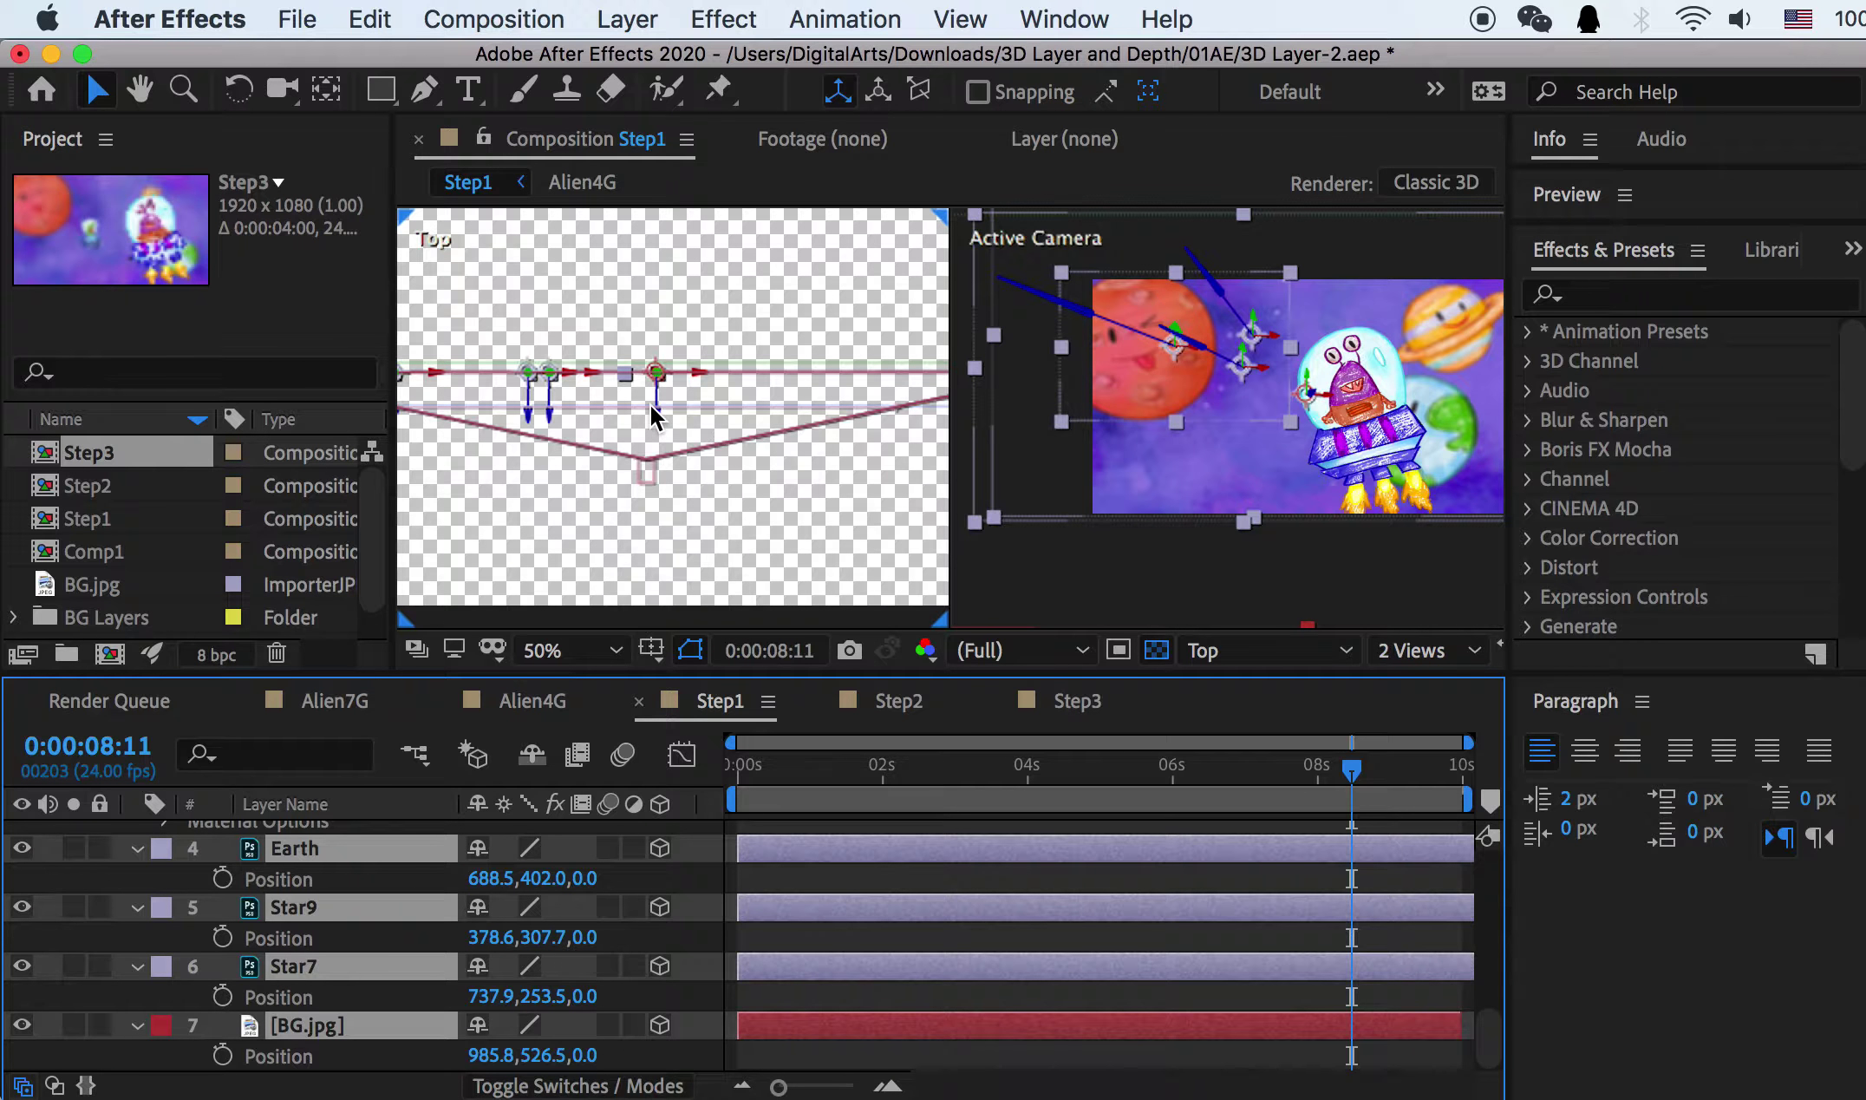
pyautogui.moveTo(652, 404); pyautogui.dragTo(656, 316)
pyautogui.scroll(-1, 678, 405)
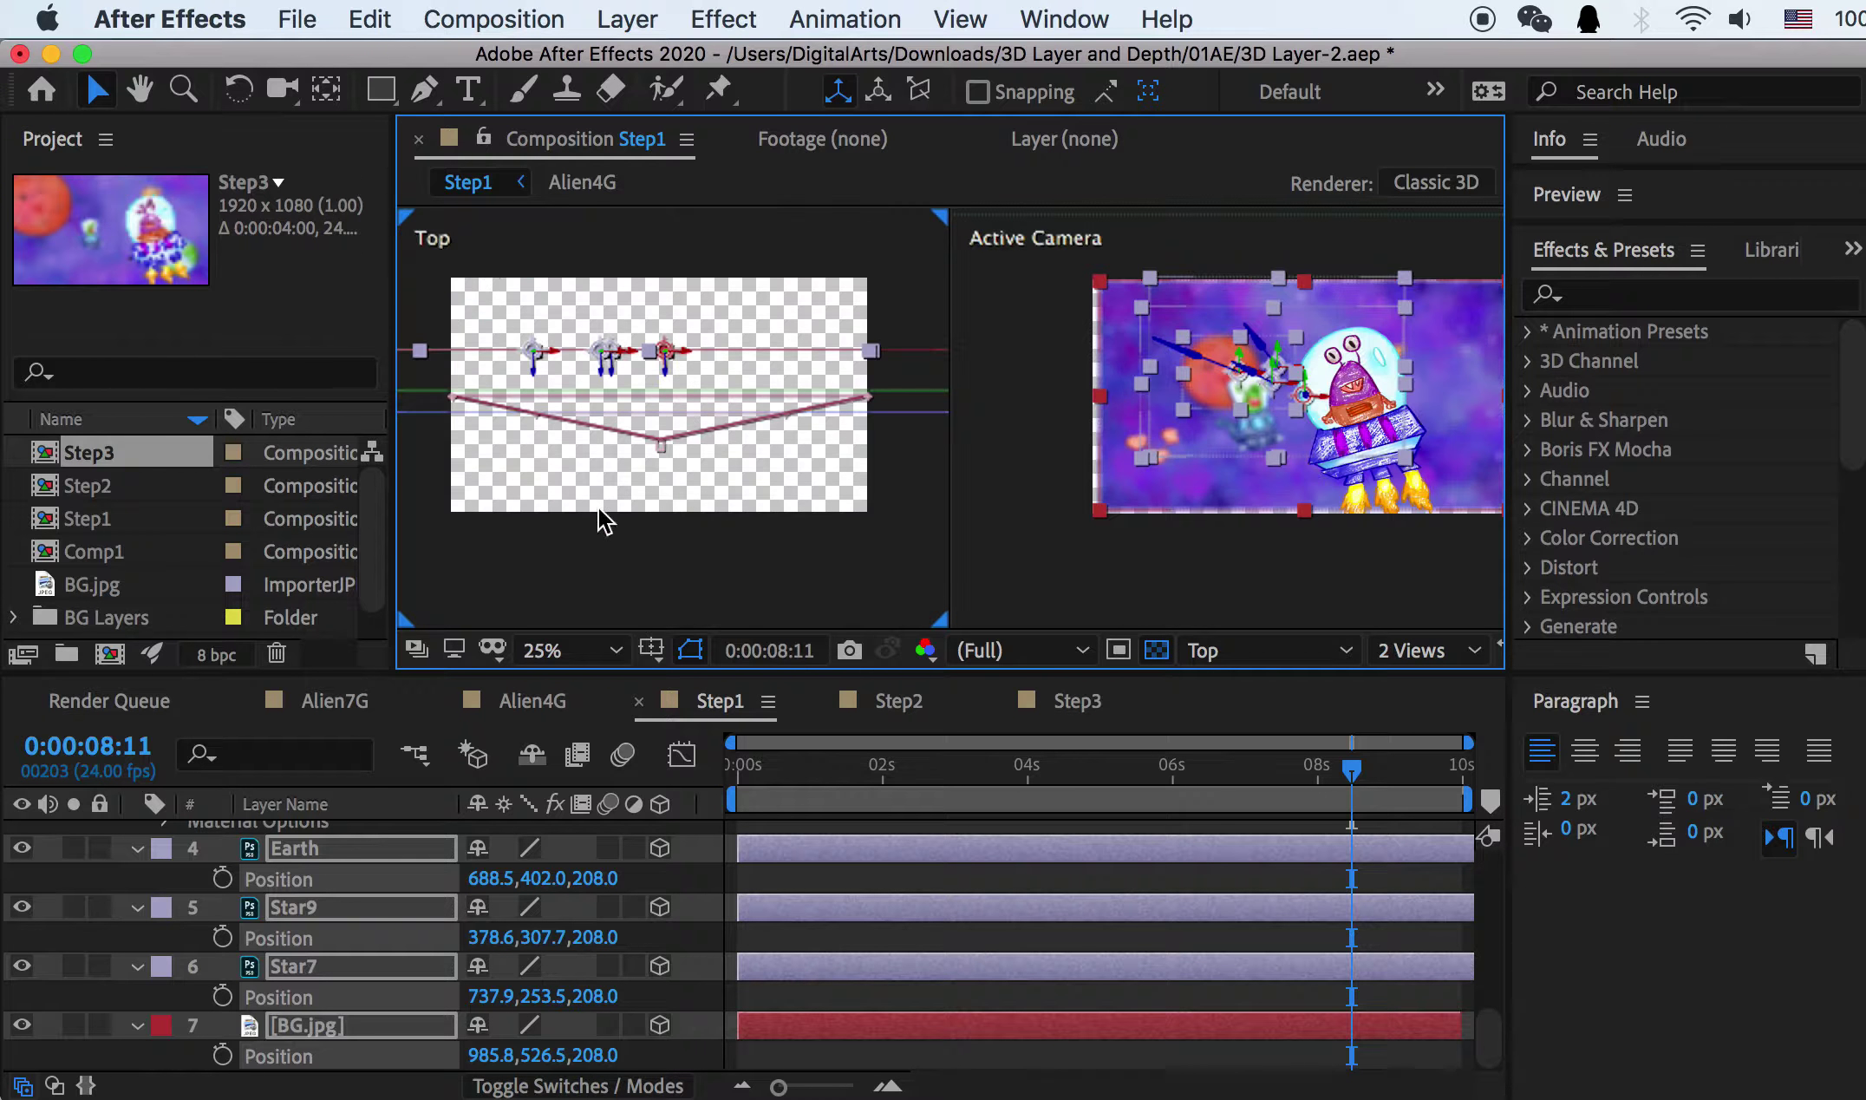
# Step: Push BG.jpg farther back and scale it to 328% so it fills the camera frame
pyautogui.click(290, 1027)
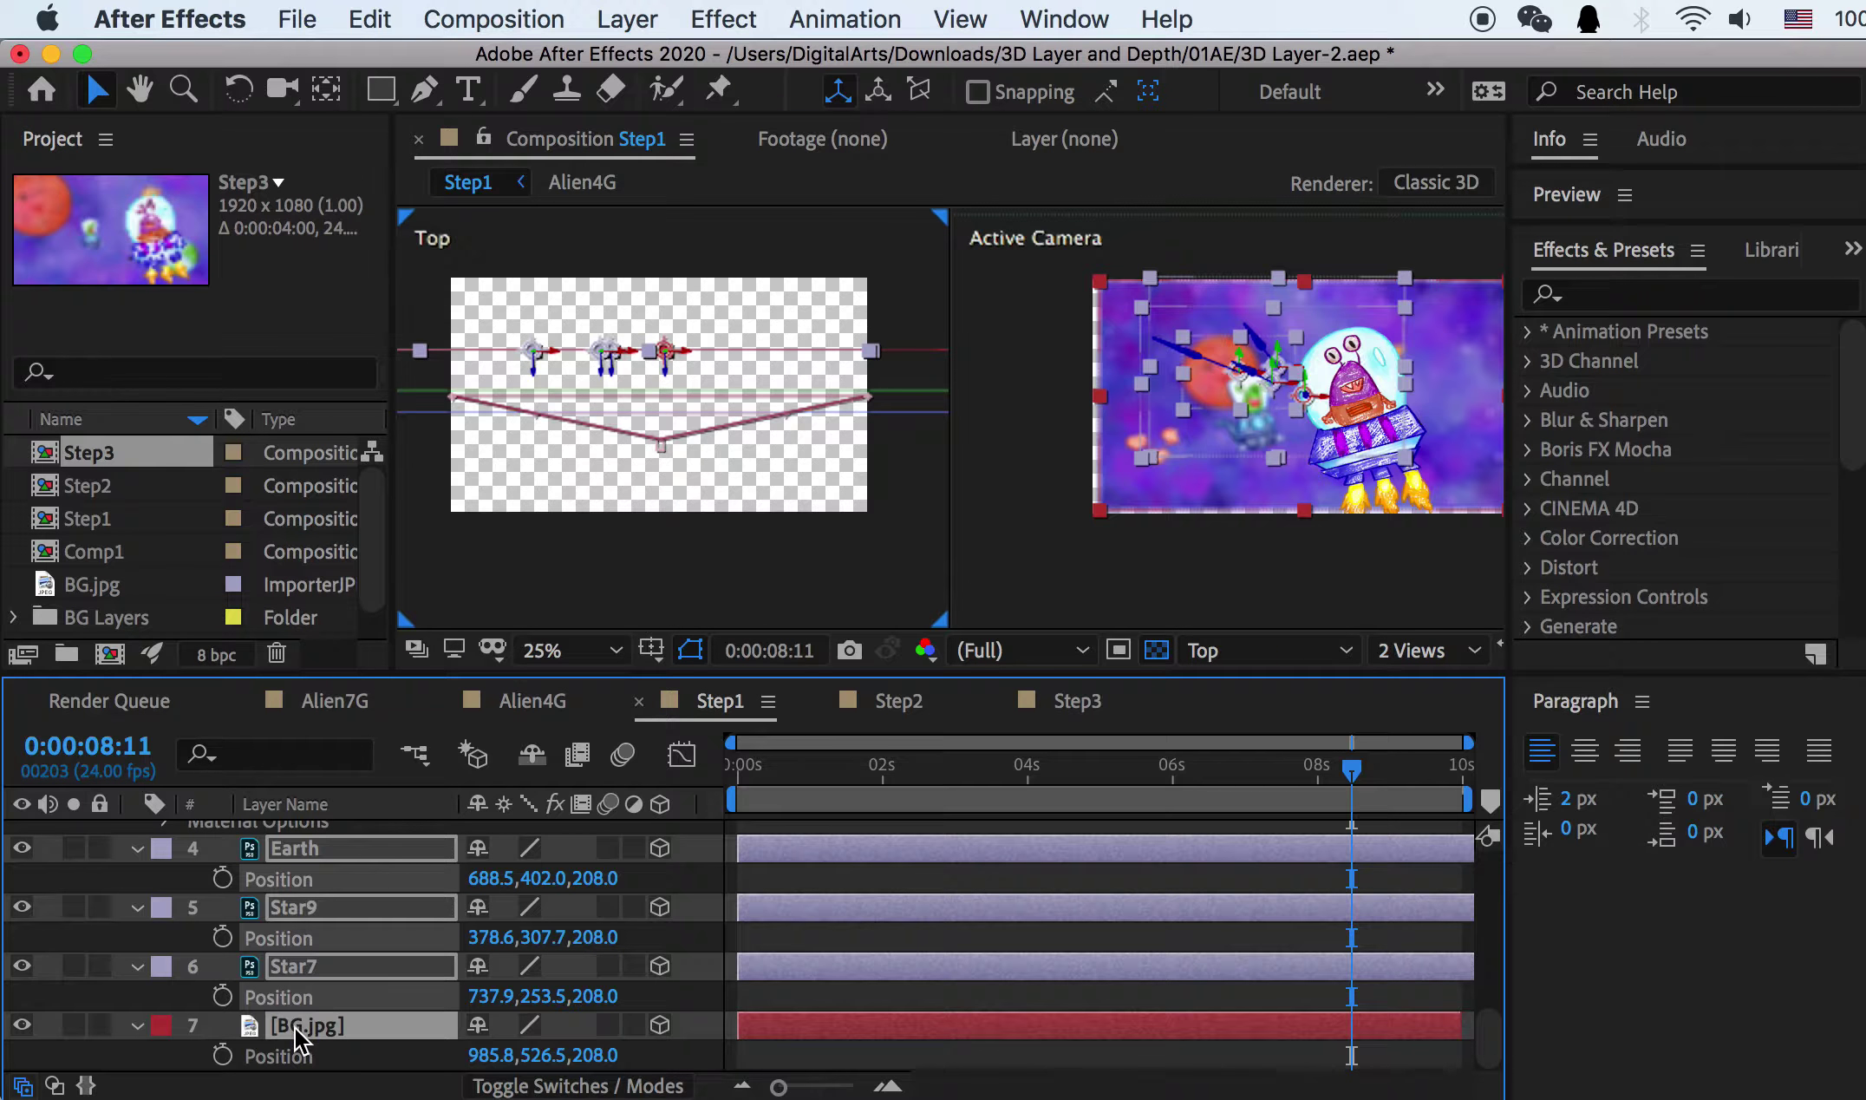
pyautogui.click(288, 1021)
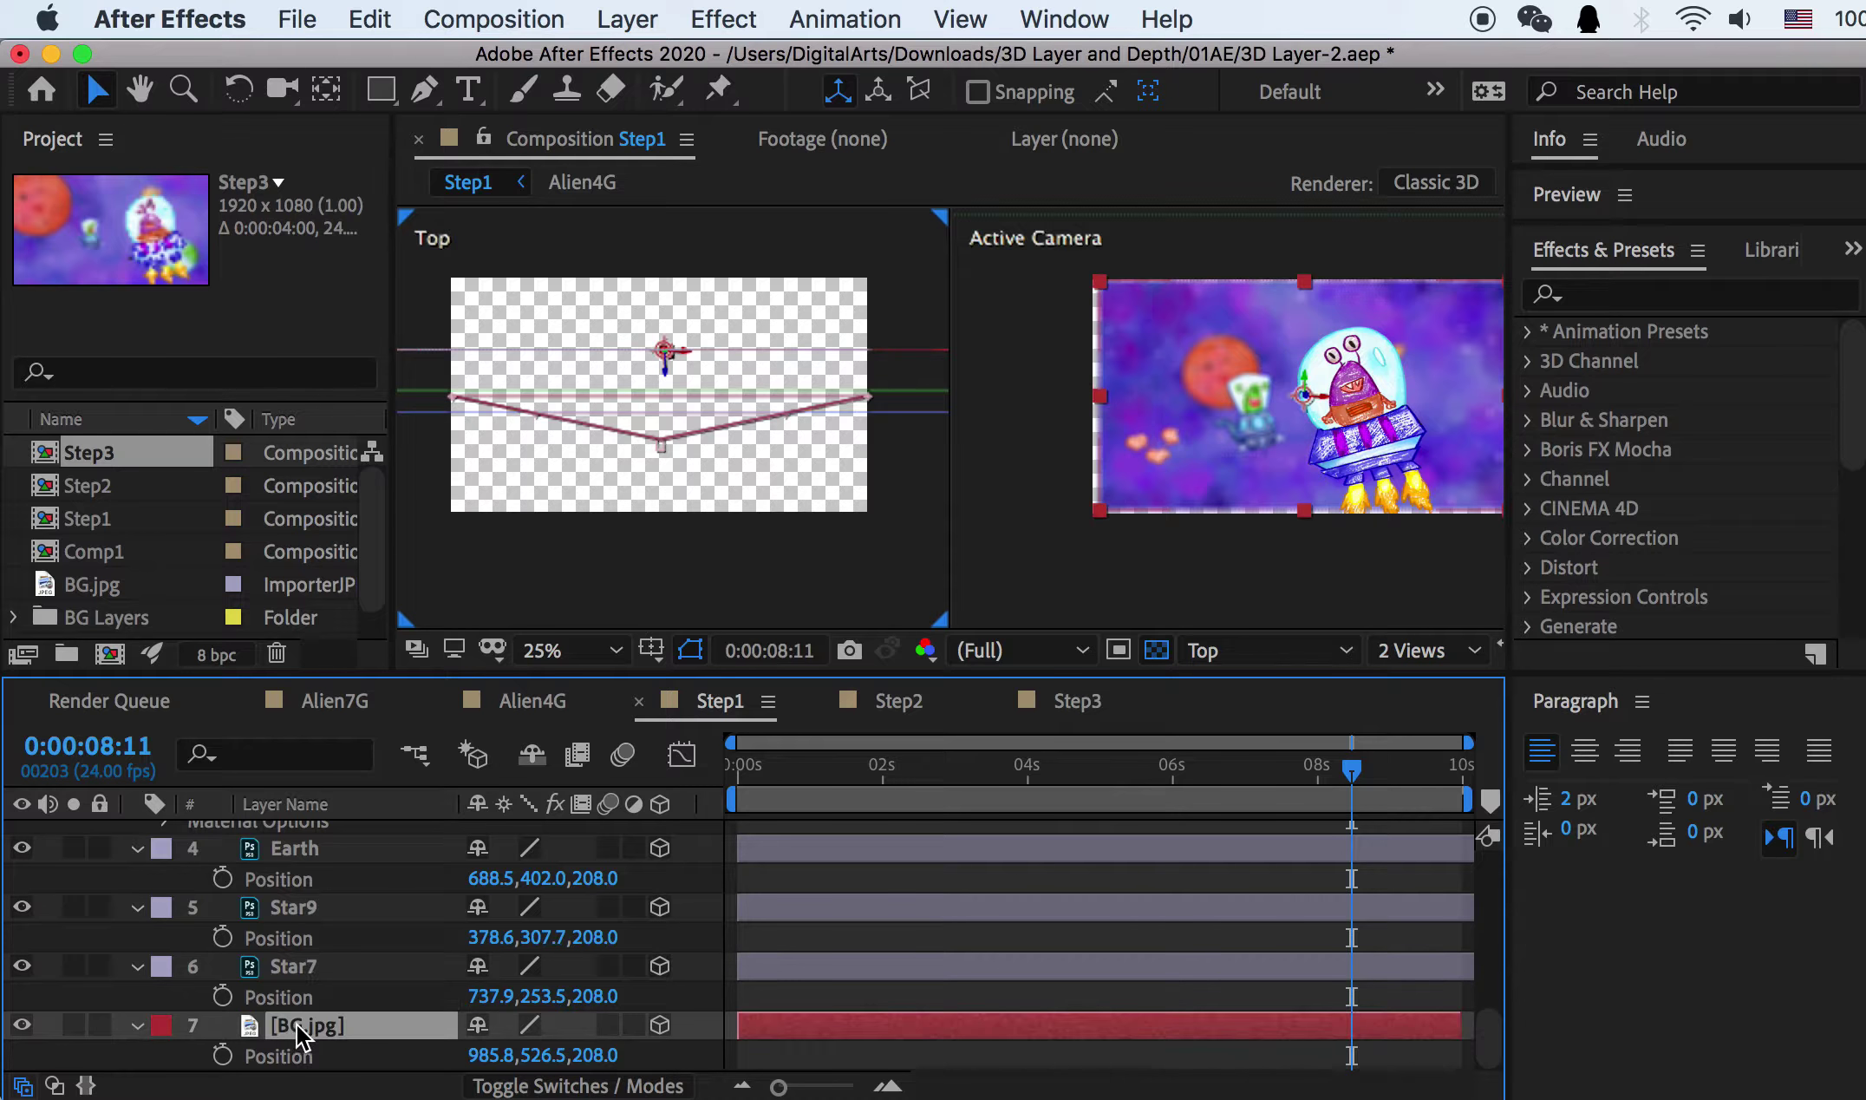
pyautogui.scroll(-1, 677, 385)
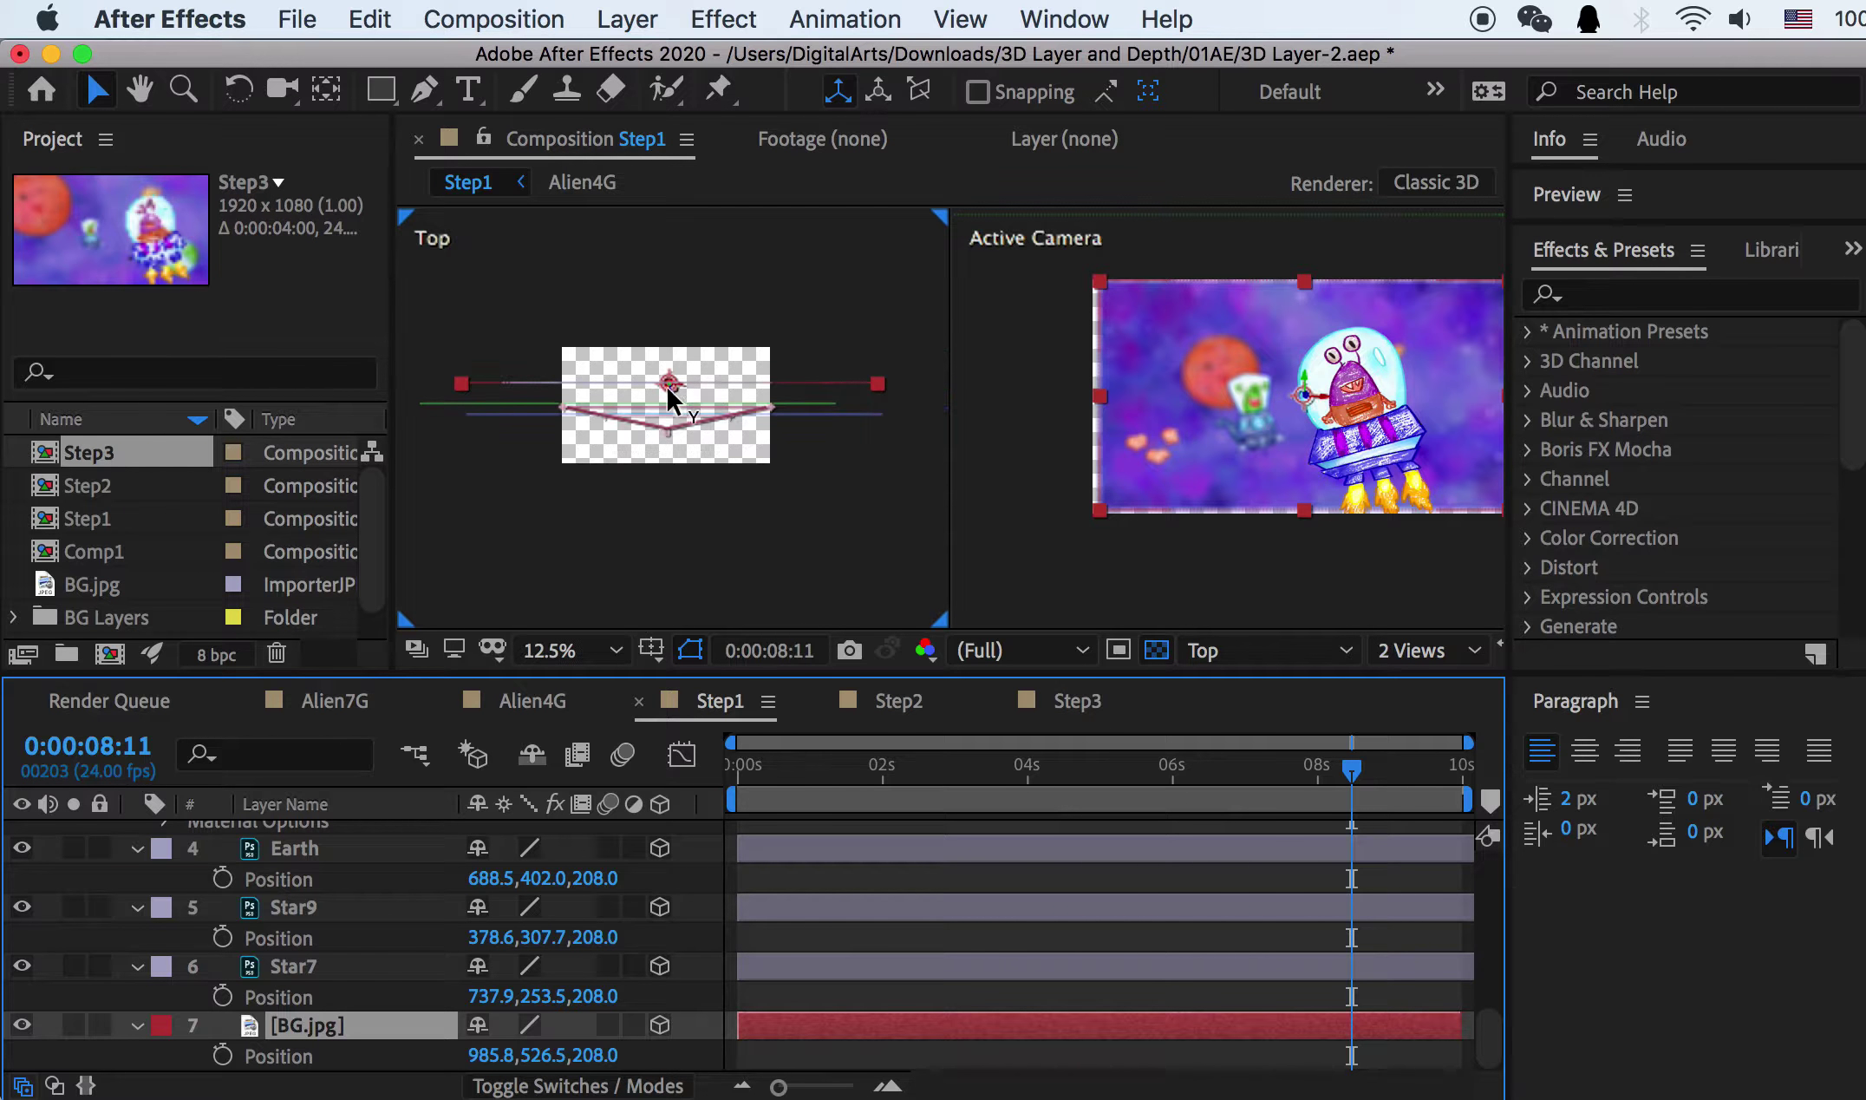
pyautogui.moveTo(667, 392); pyautogui.dragTo(670, 345)
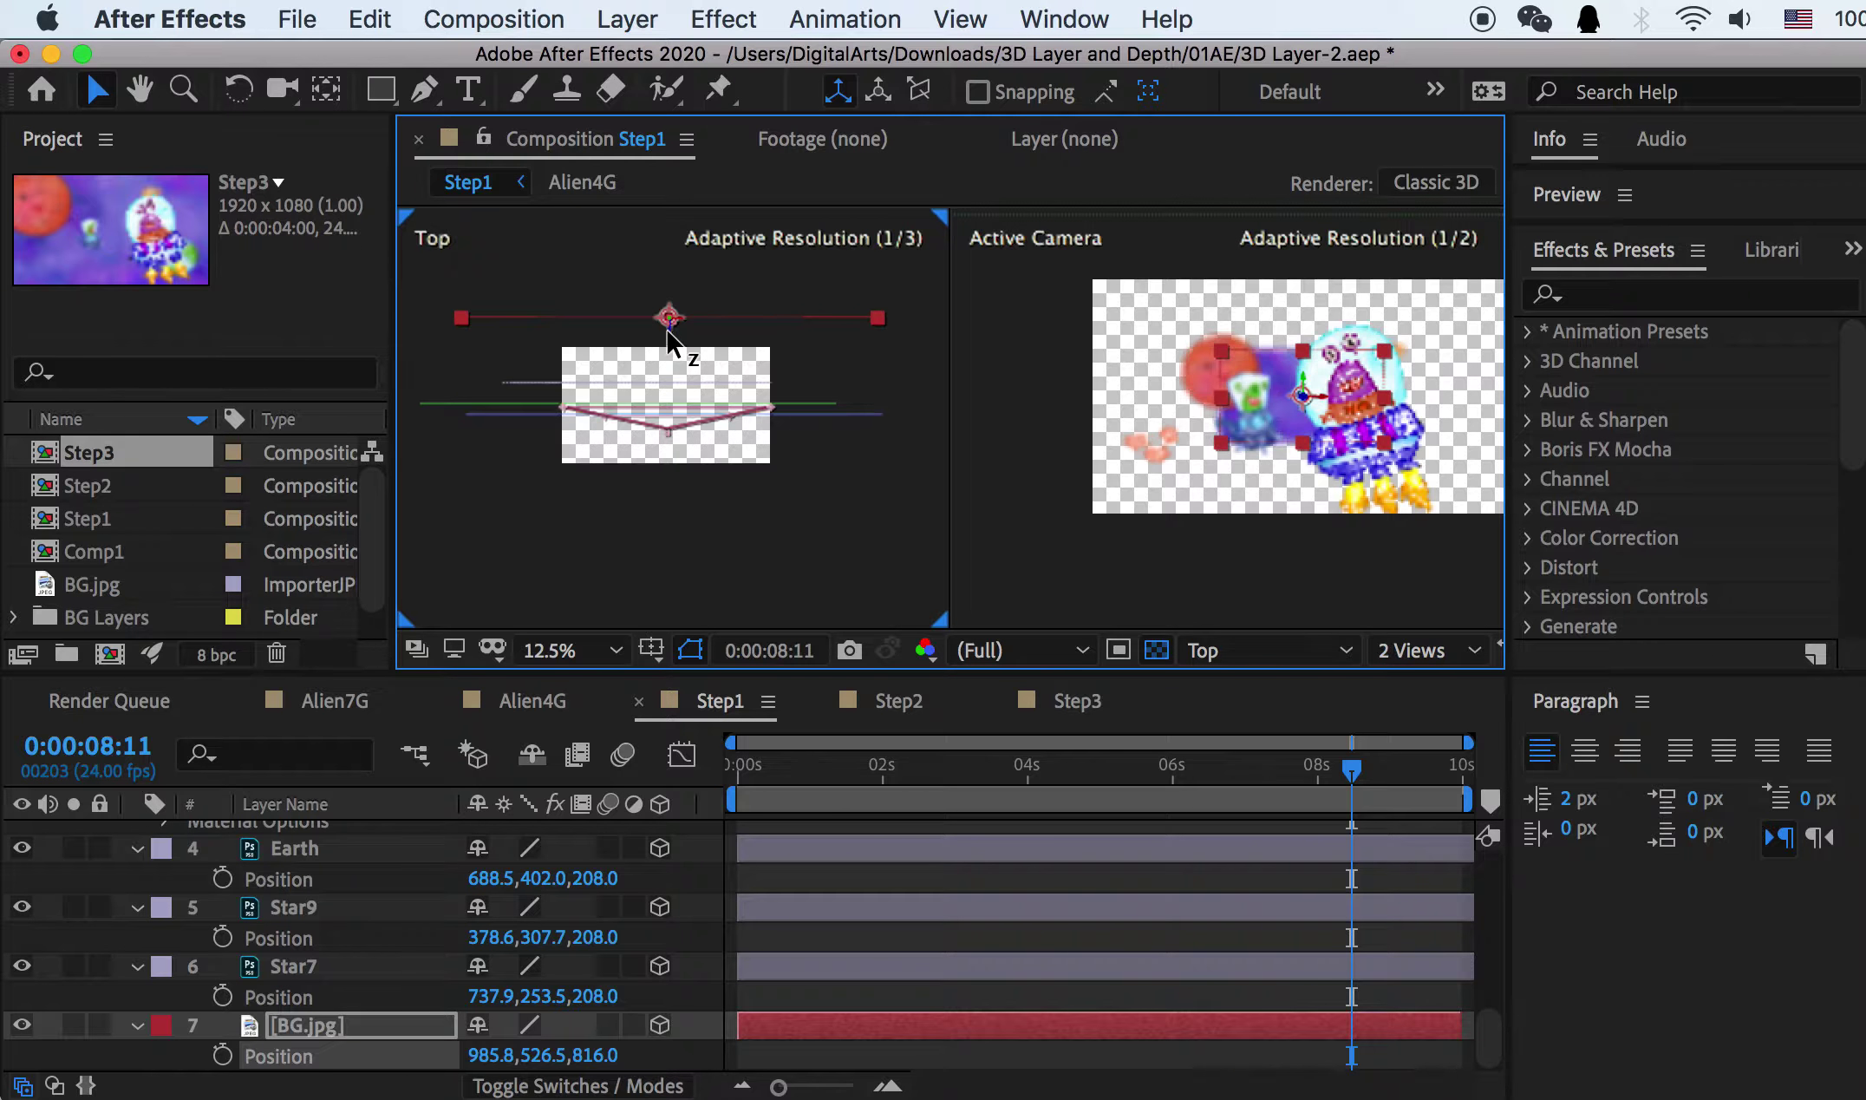
pyautogui.press('s')
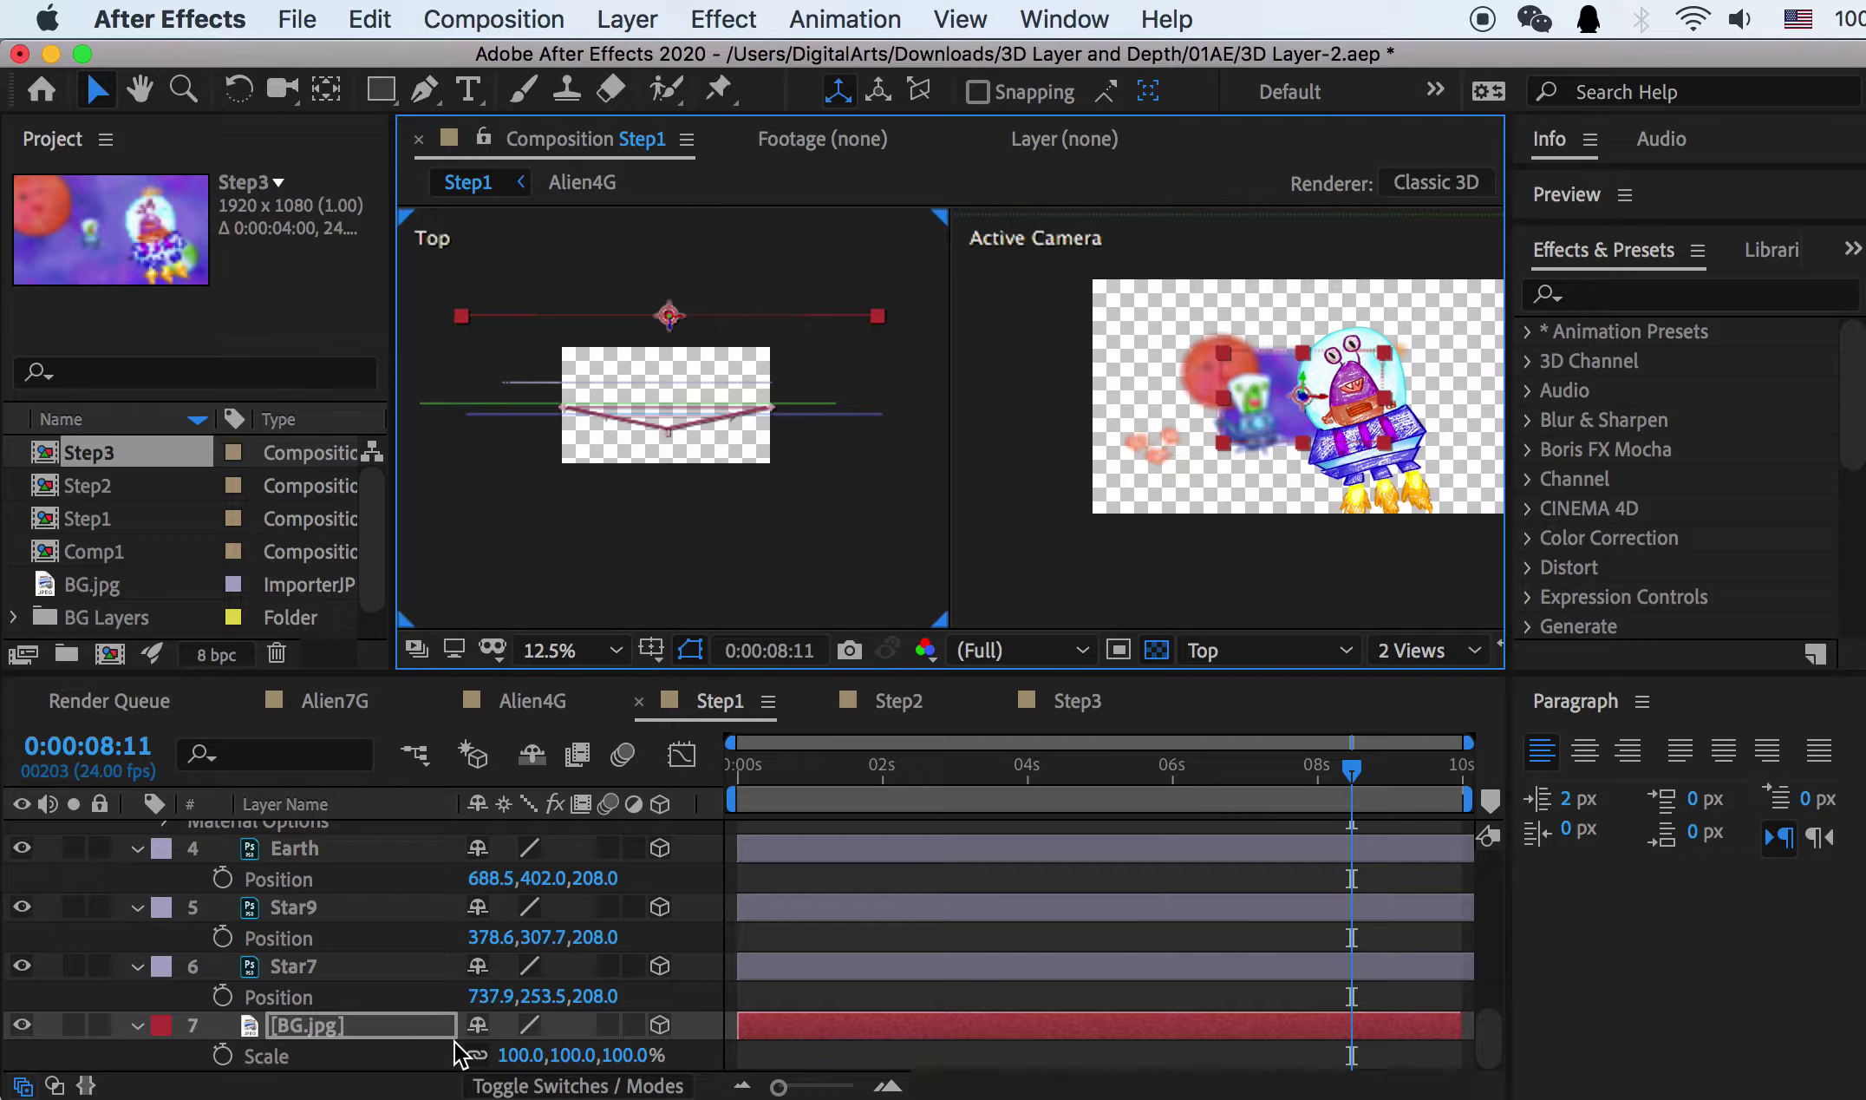
pyautogui.moveTo(511, 1056); pyautogui.dragTo(907, 1043)
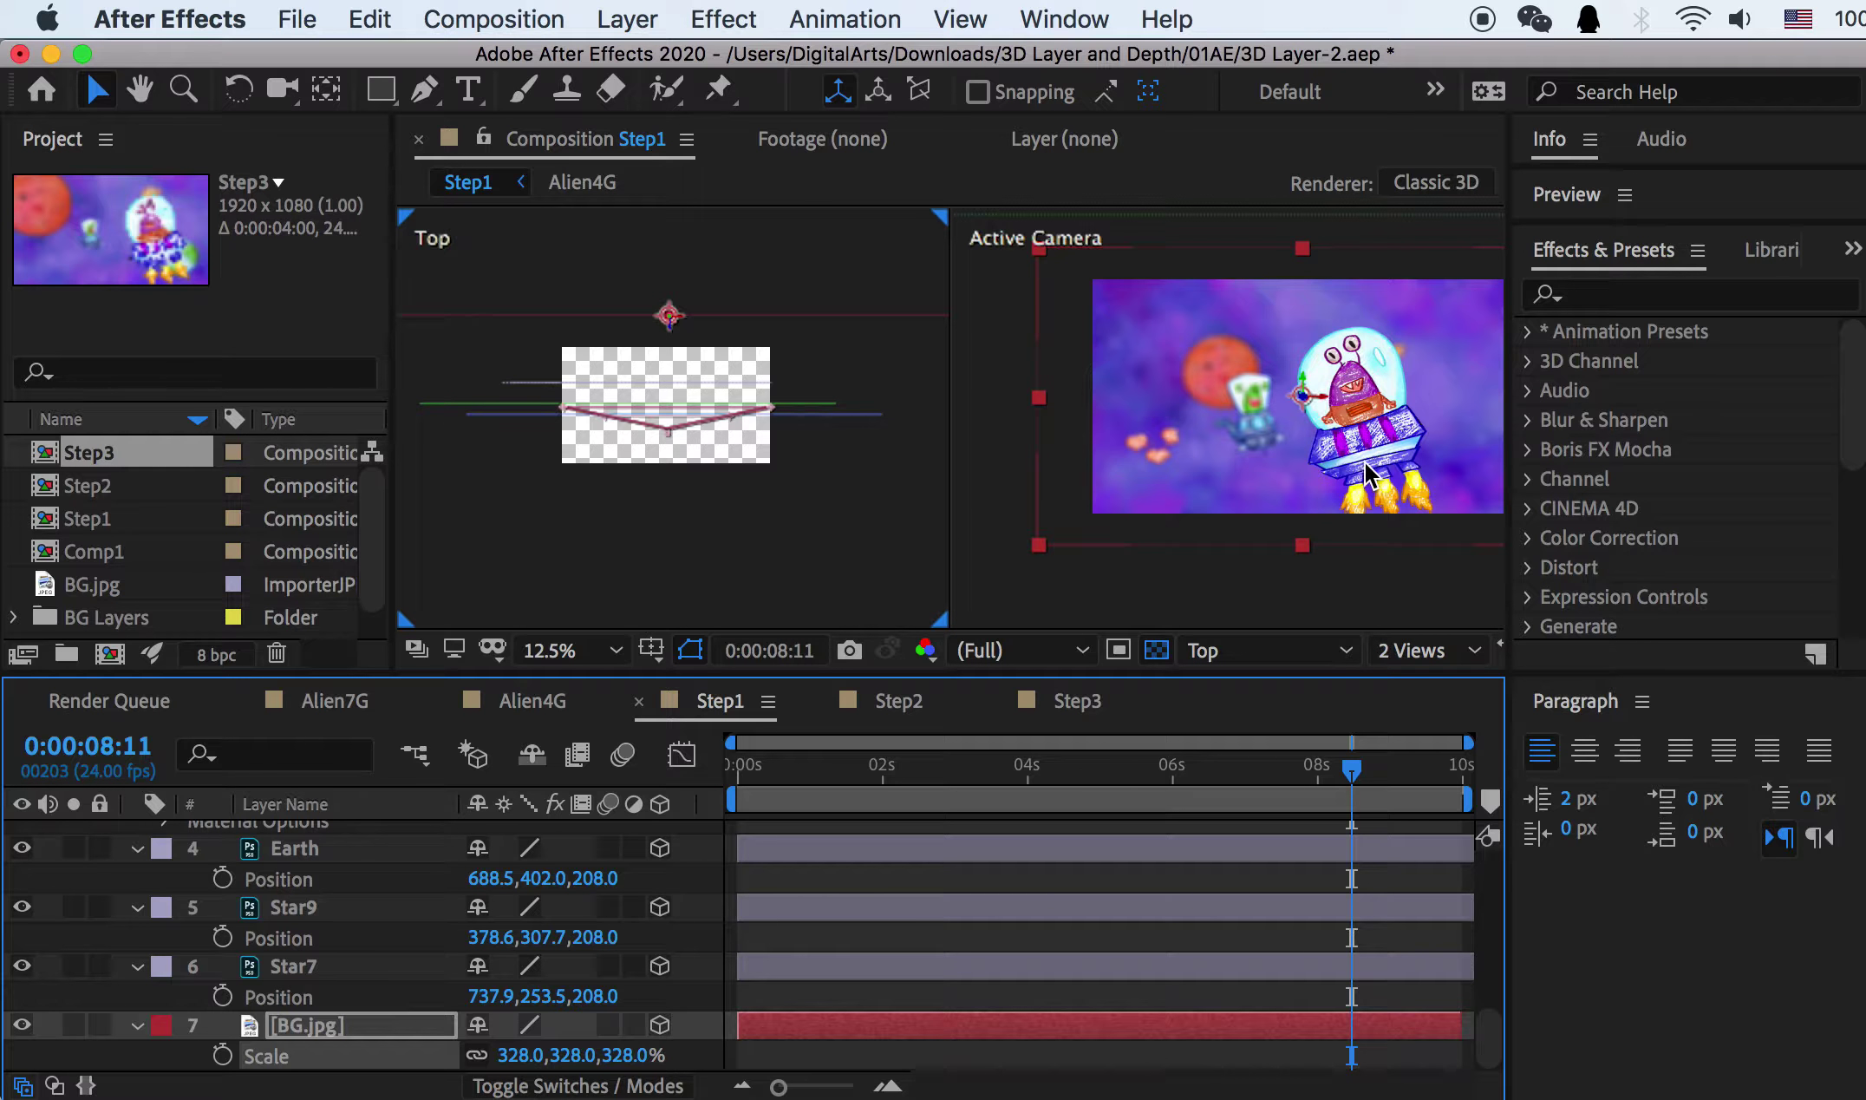
# Step: Push Star7 and Star9 to different depths in the Top view
pyautogui.hscroll(3, 1364, 473)
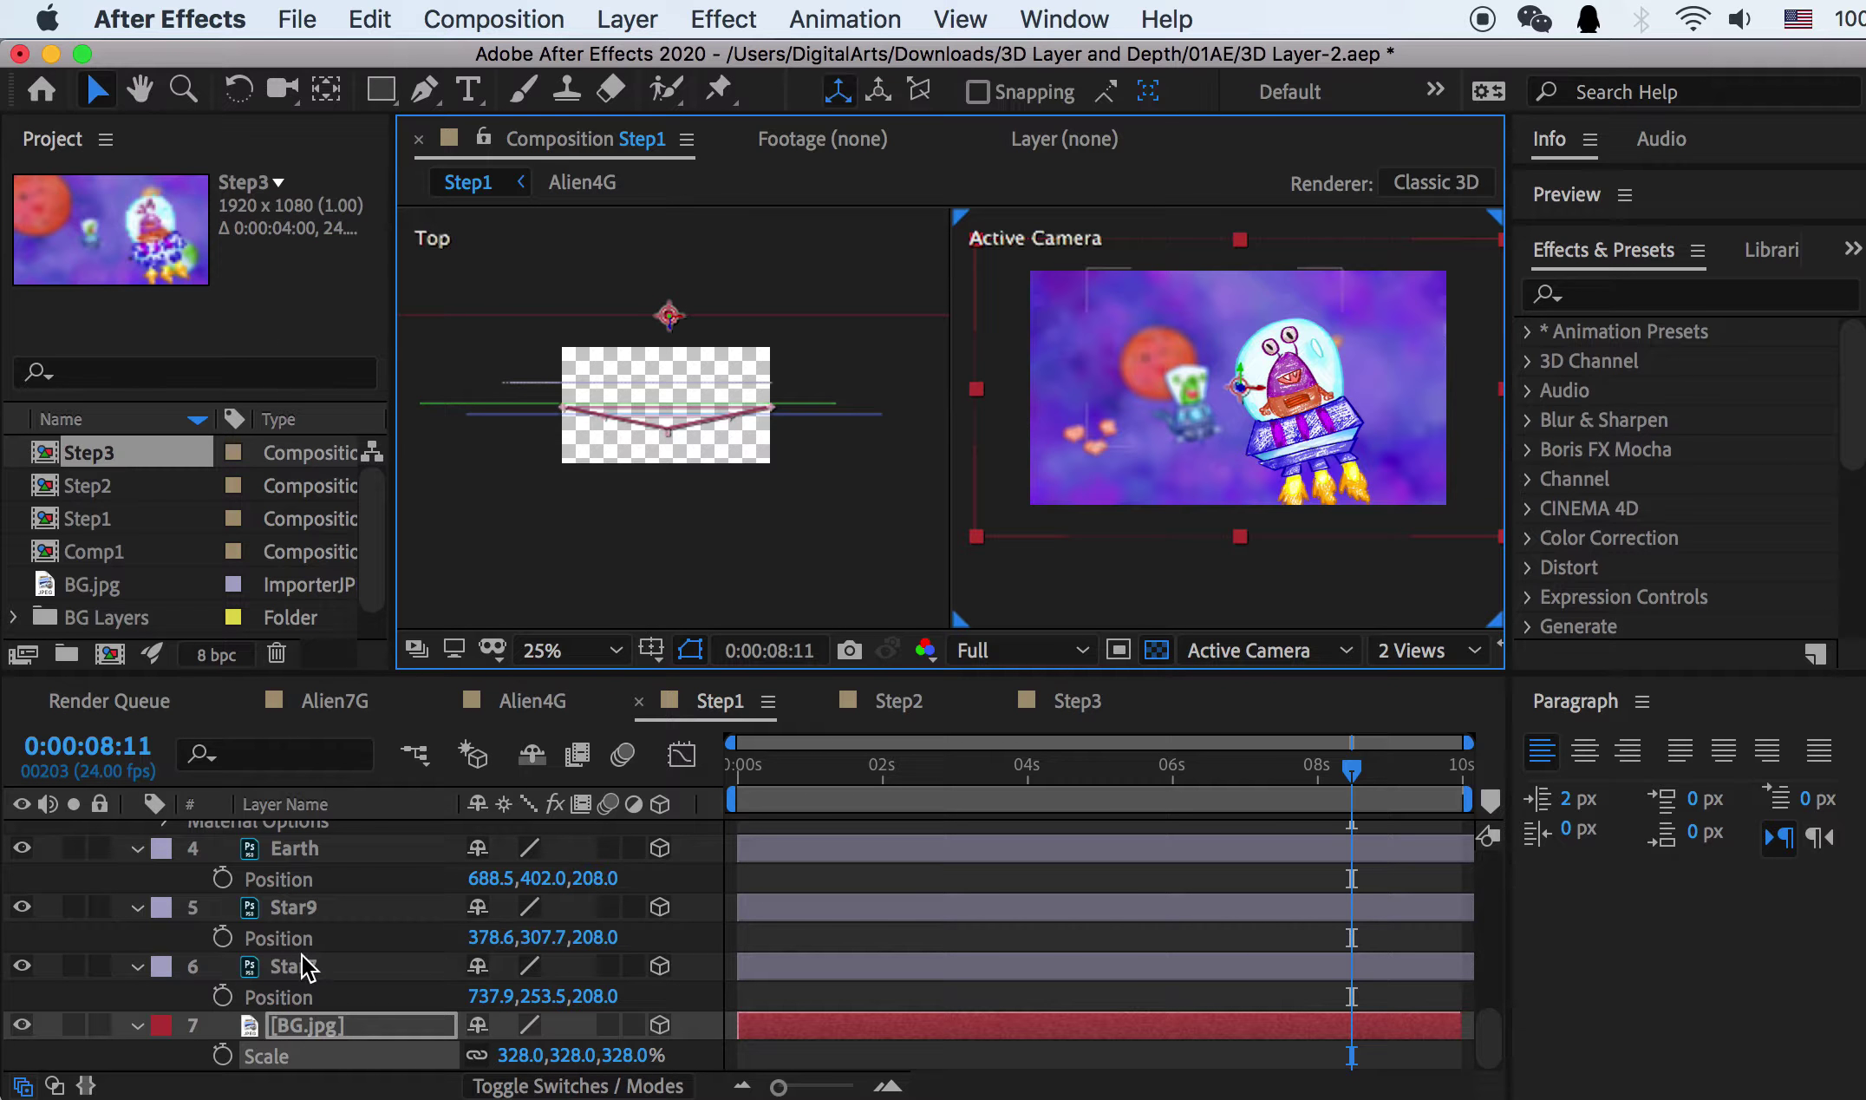
pyautogui.click(302, 965)
pyautogui.scroll(3, 555, 415)
pyautogui.press('h')
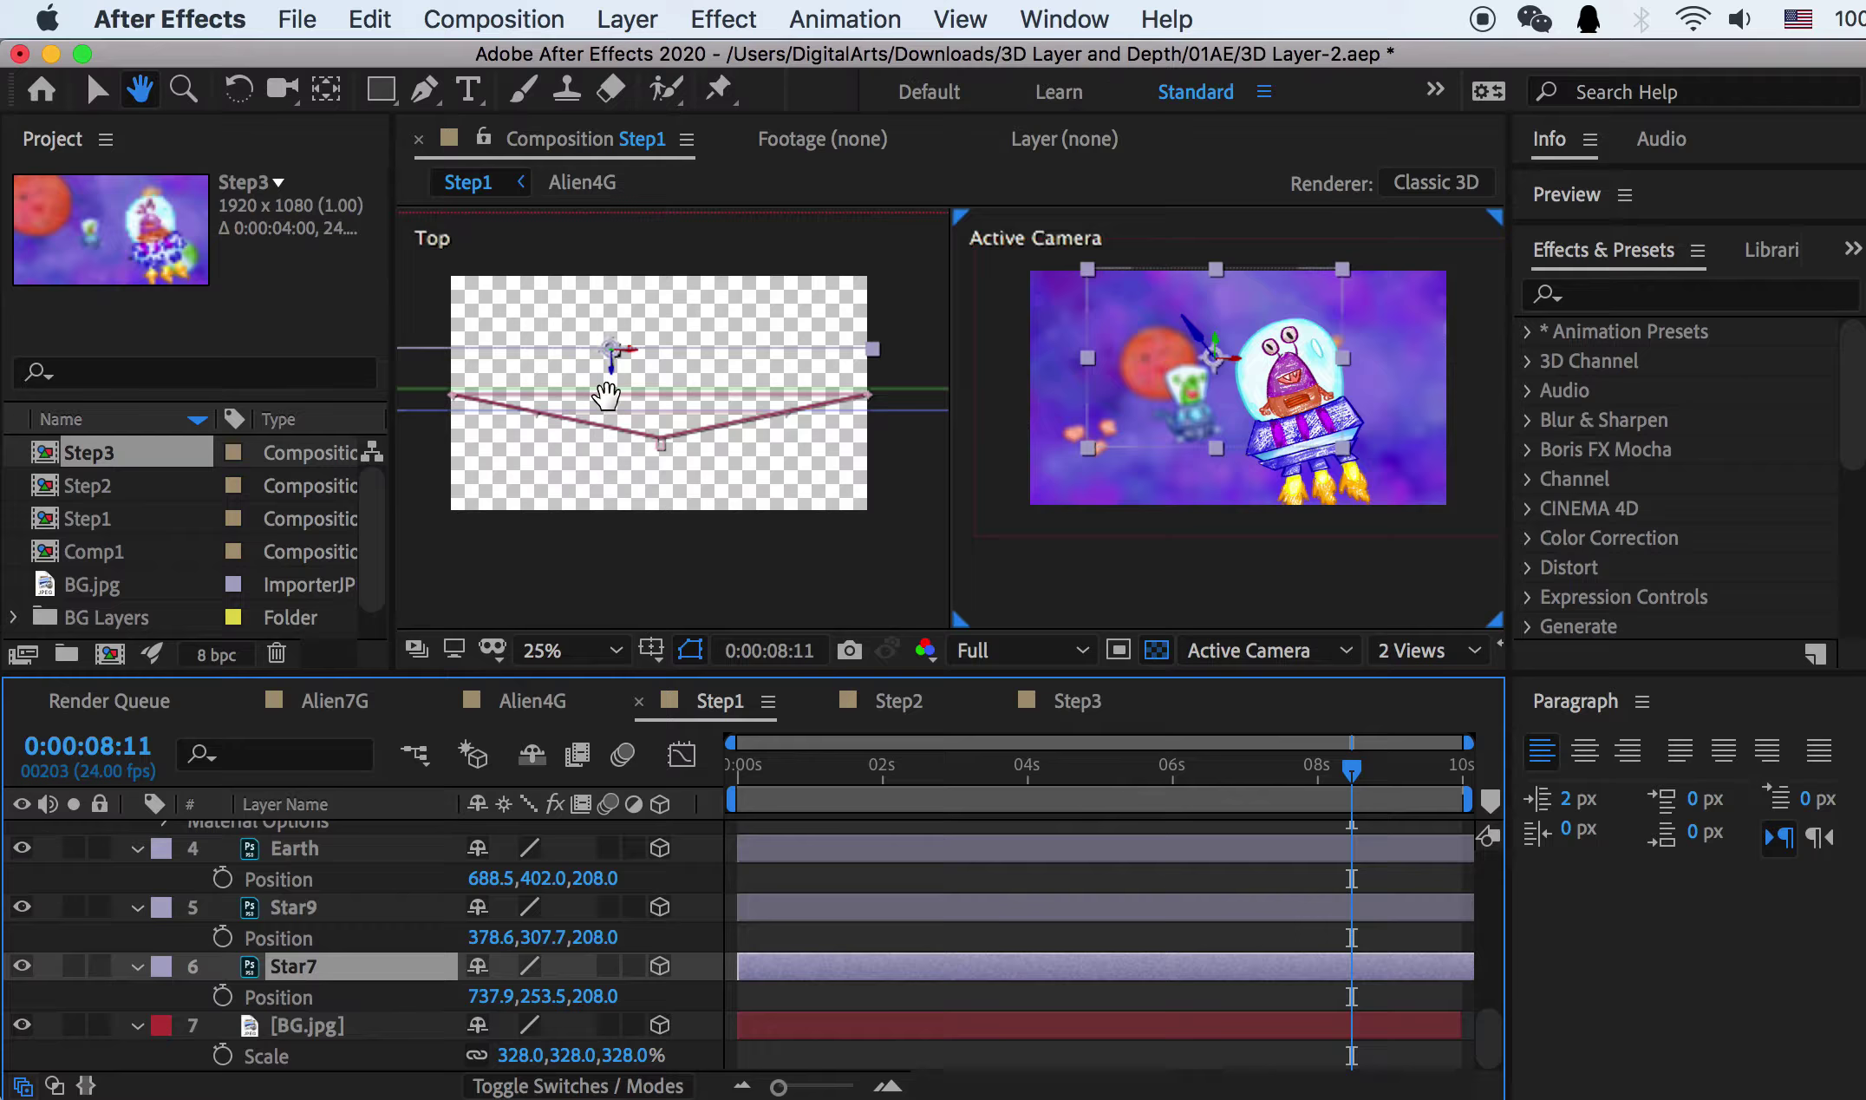
pyautogui.moveTo(607, 408); pyautogui.dragTo(711, 486)
pyautogui.press('v')
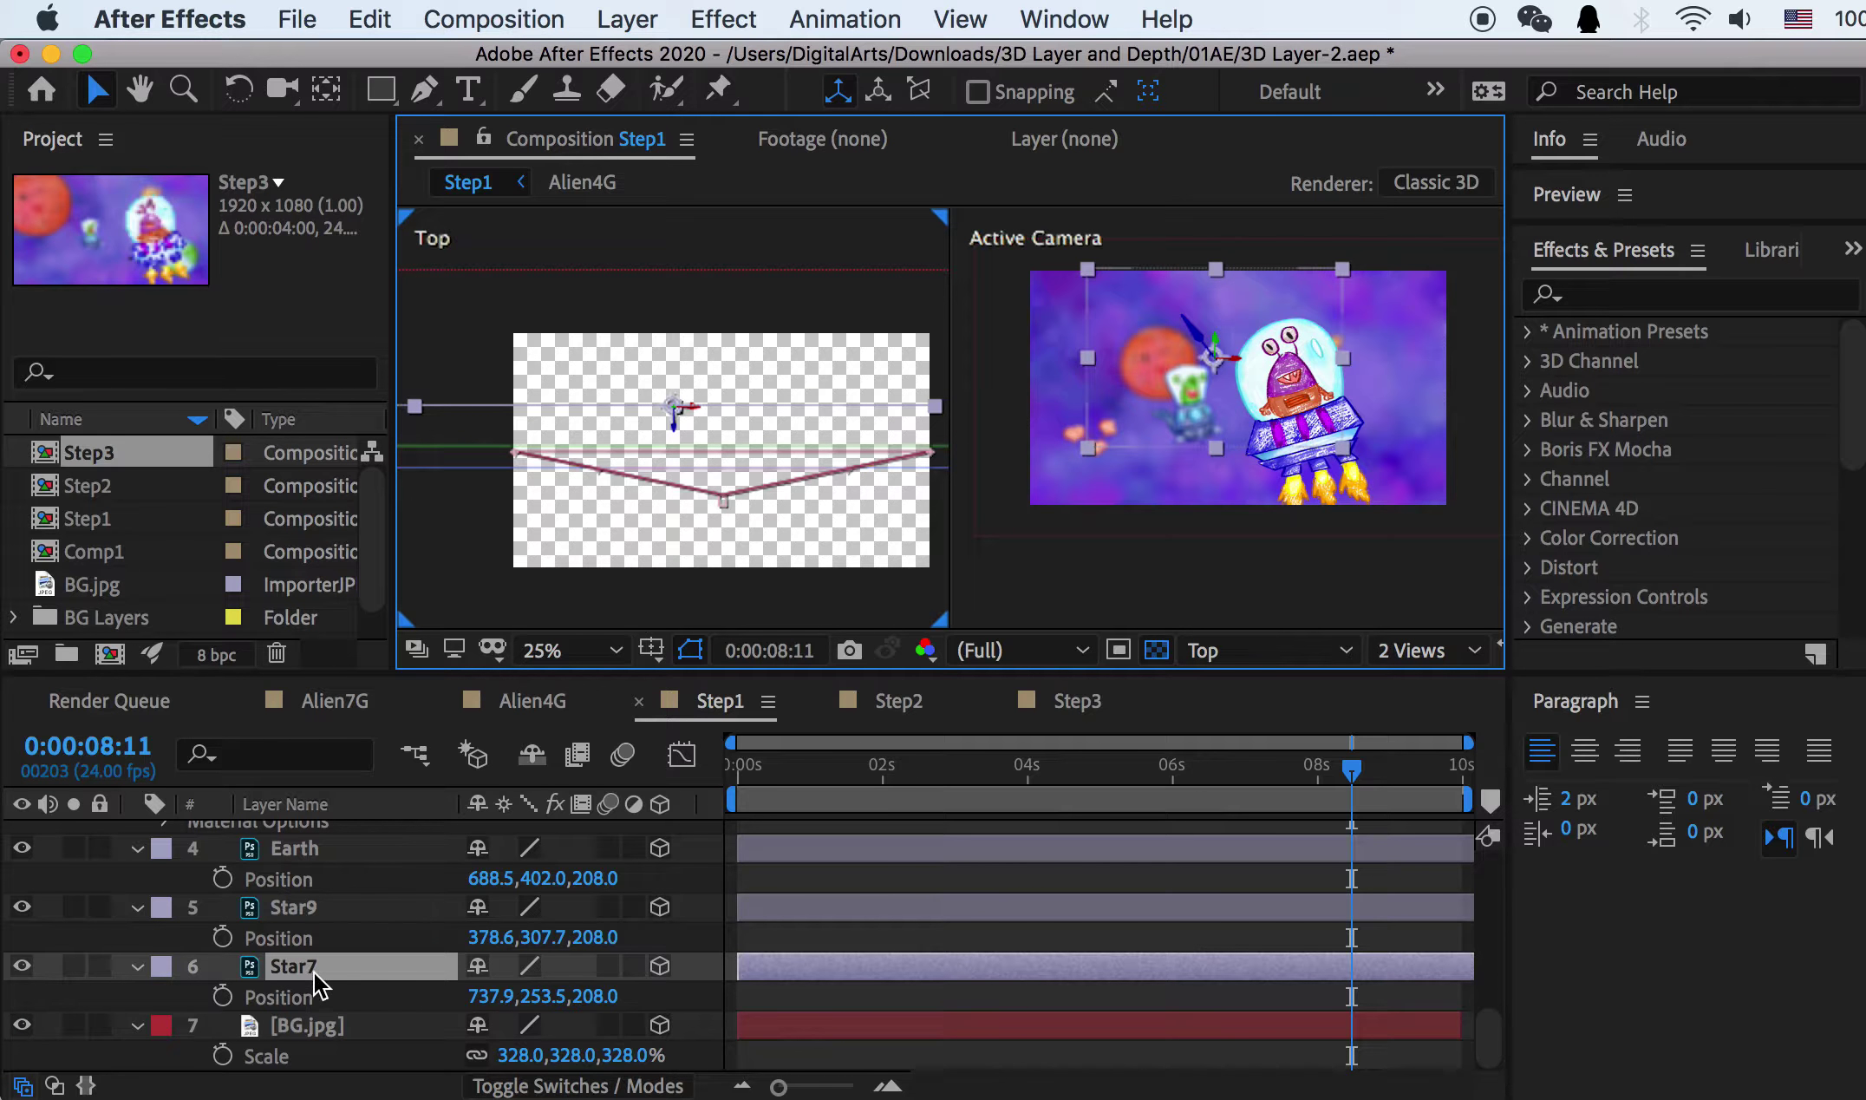
pyautogui.moveTo(674, 427); pyautogui.dragTo(673, 337)
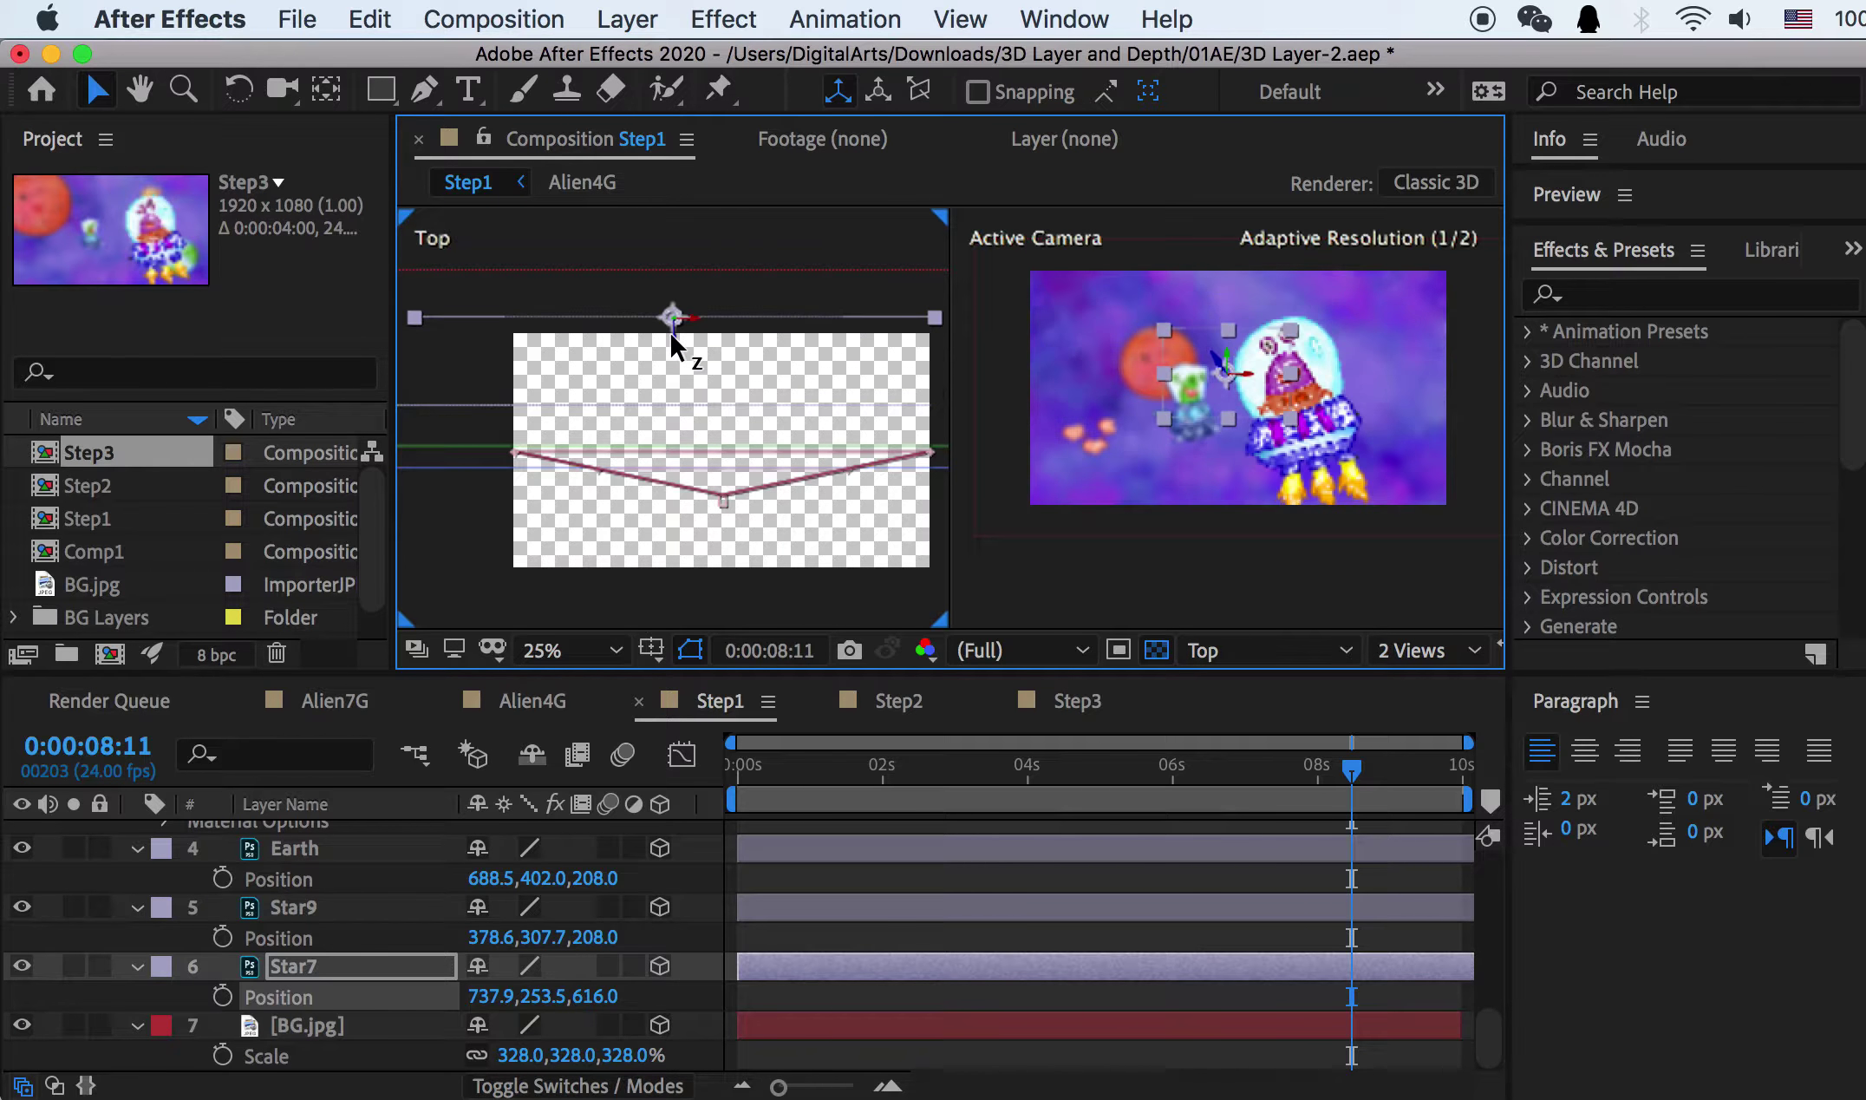
pyautogui.click(308, 908)
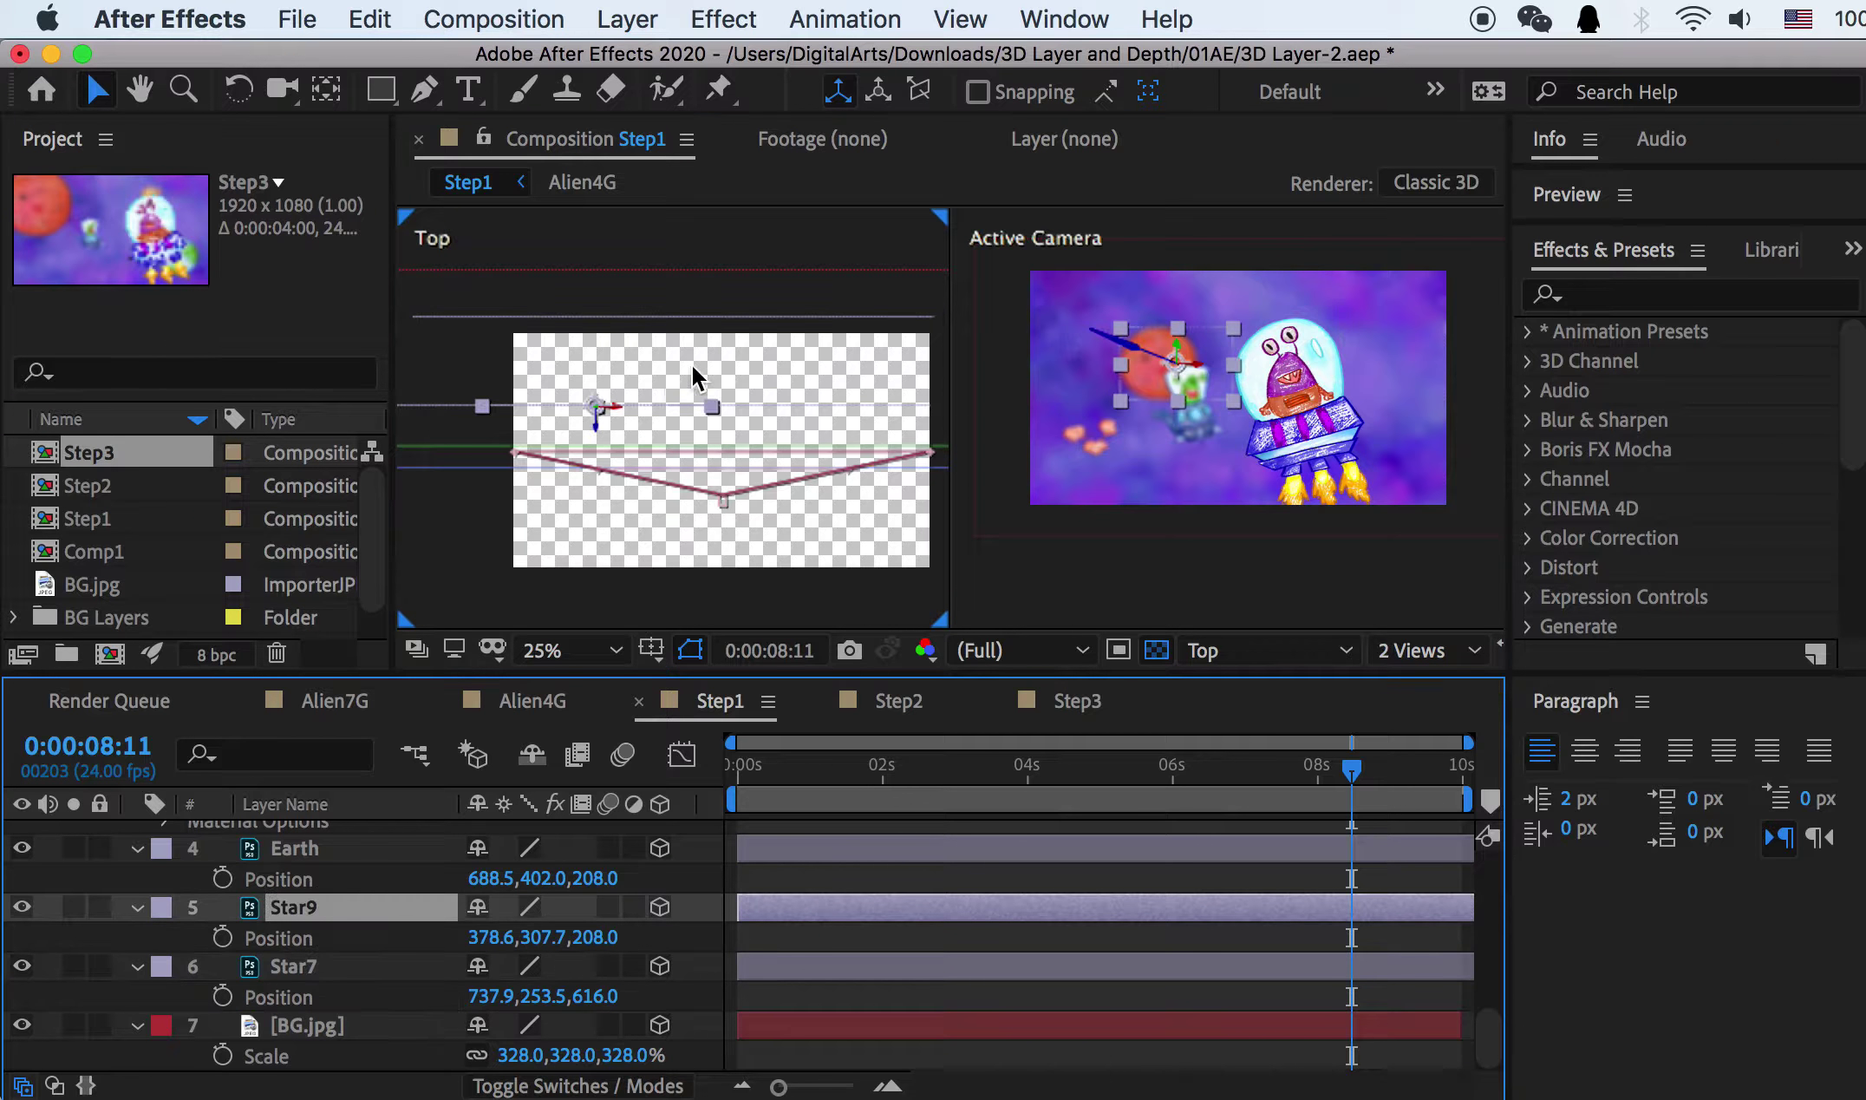
pyautogui.moveTo(592, 424); pyautogui.dragTo(597, 368)
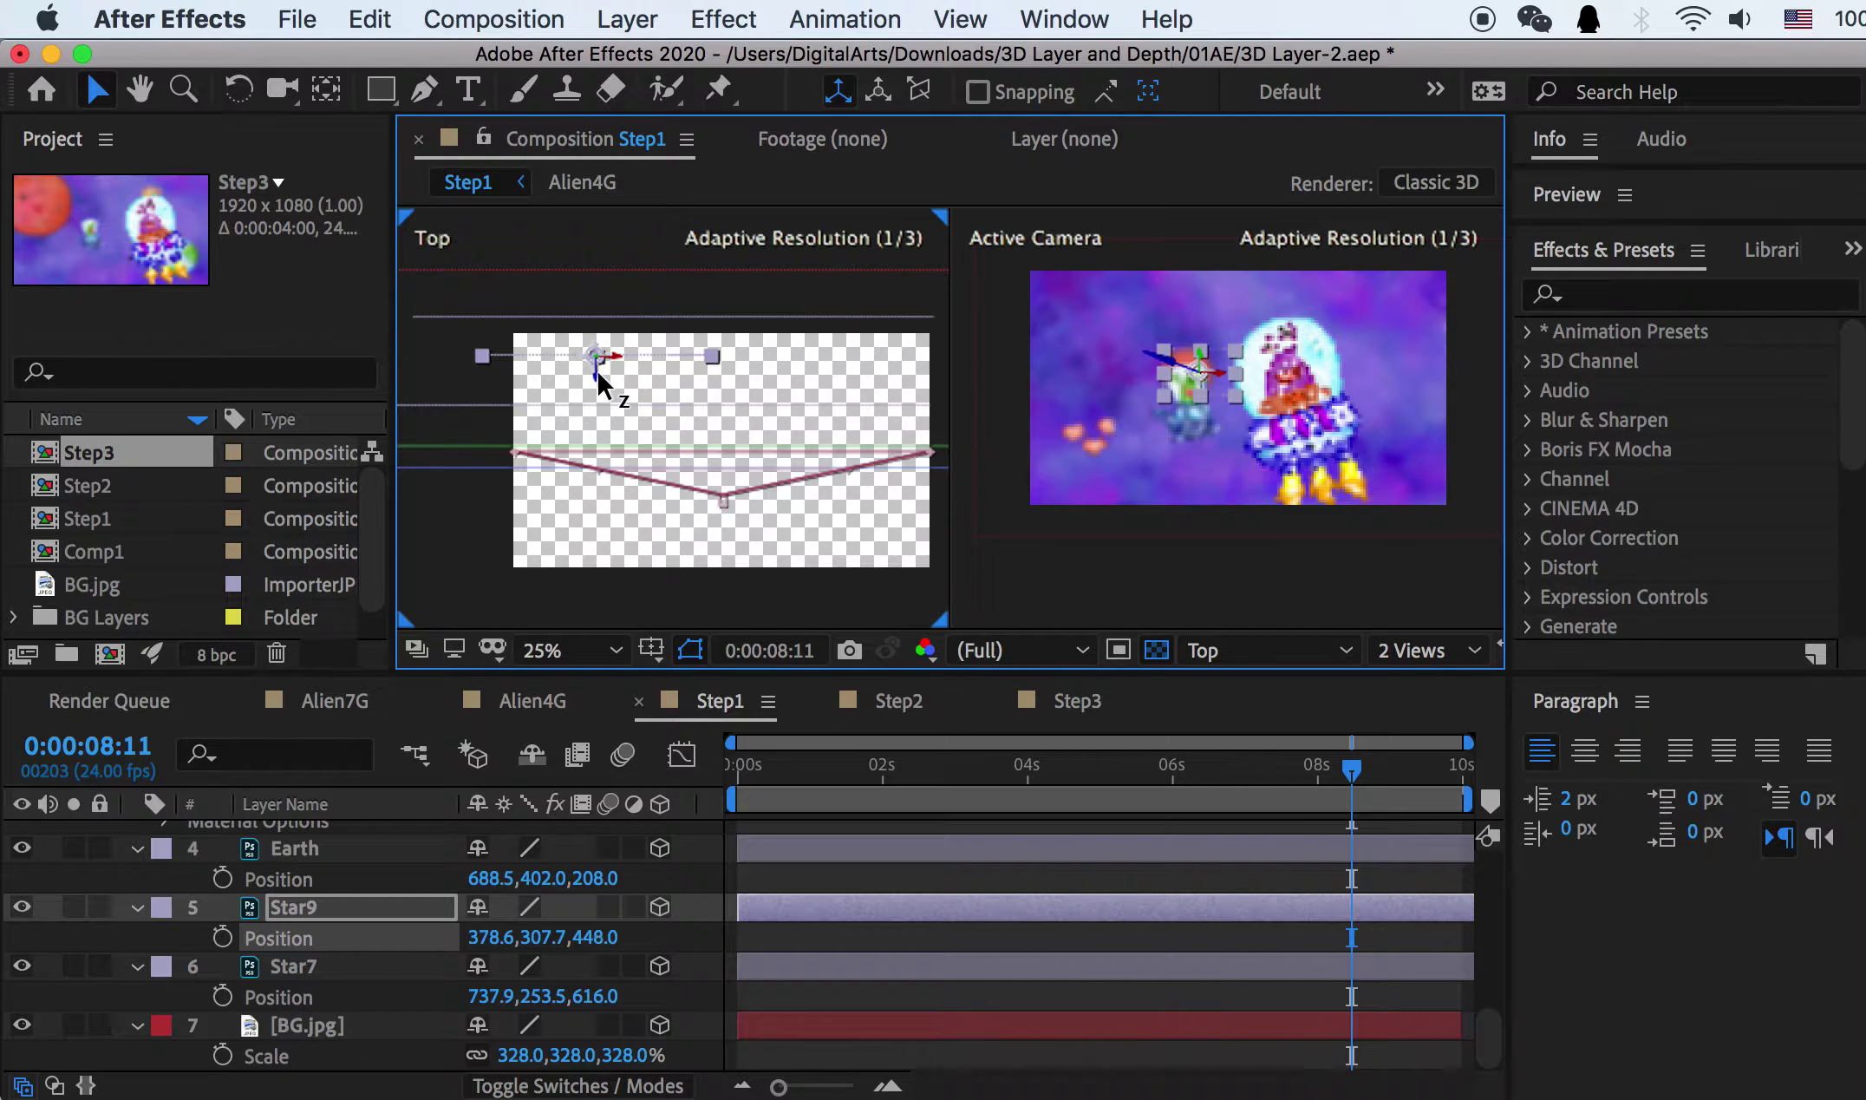
# Step: Set Earth's depth to 240 and move it to the right and lower in the frame
pyautogui.click(304, 850)
pyautogui.moveTo(659, 417); pyautogui.dragTo(660, 413)
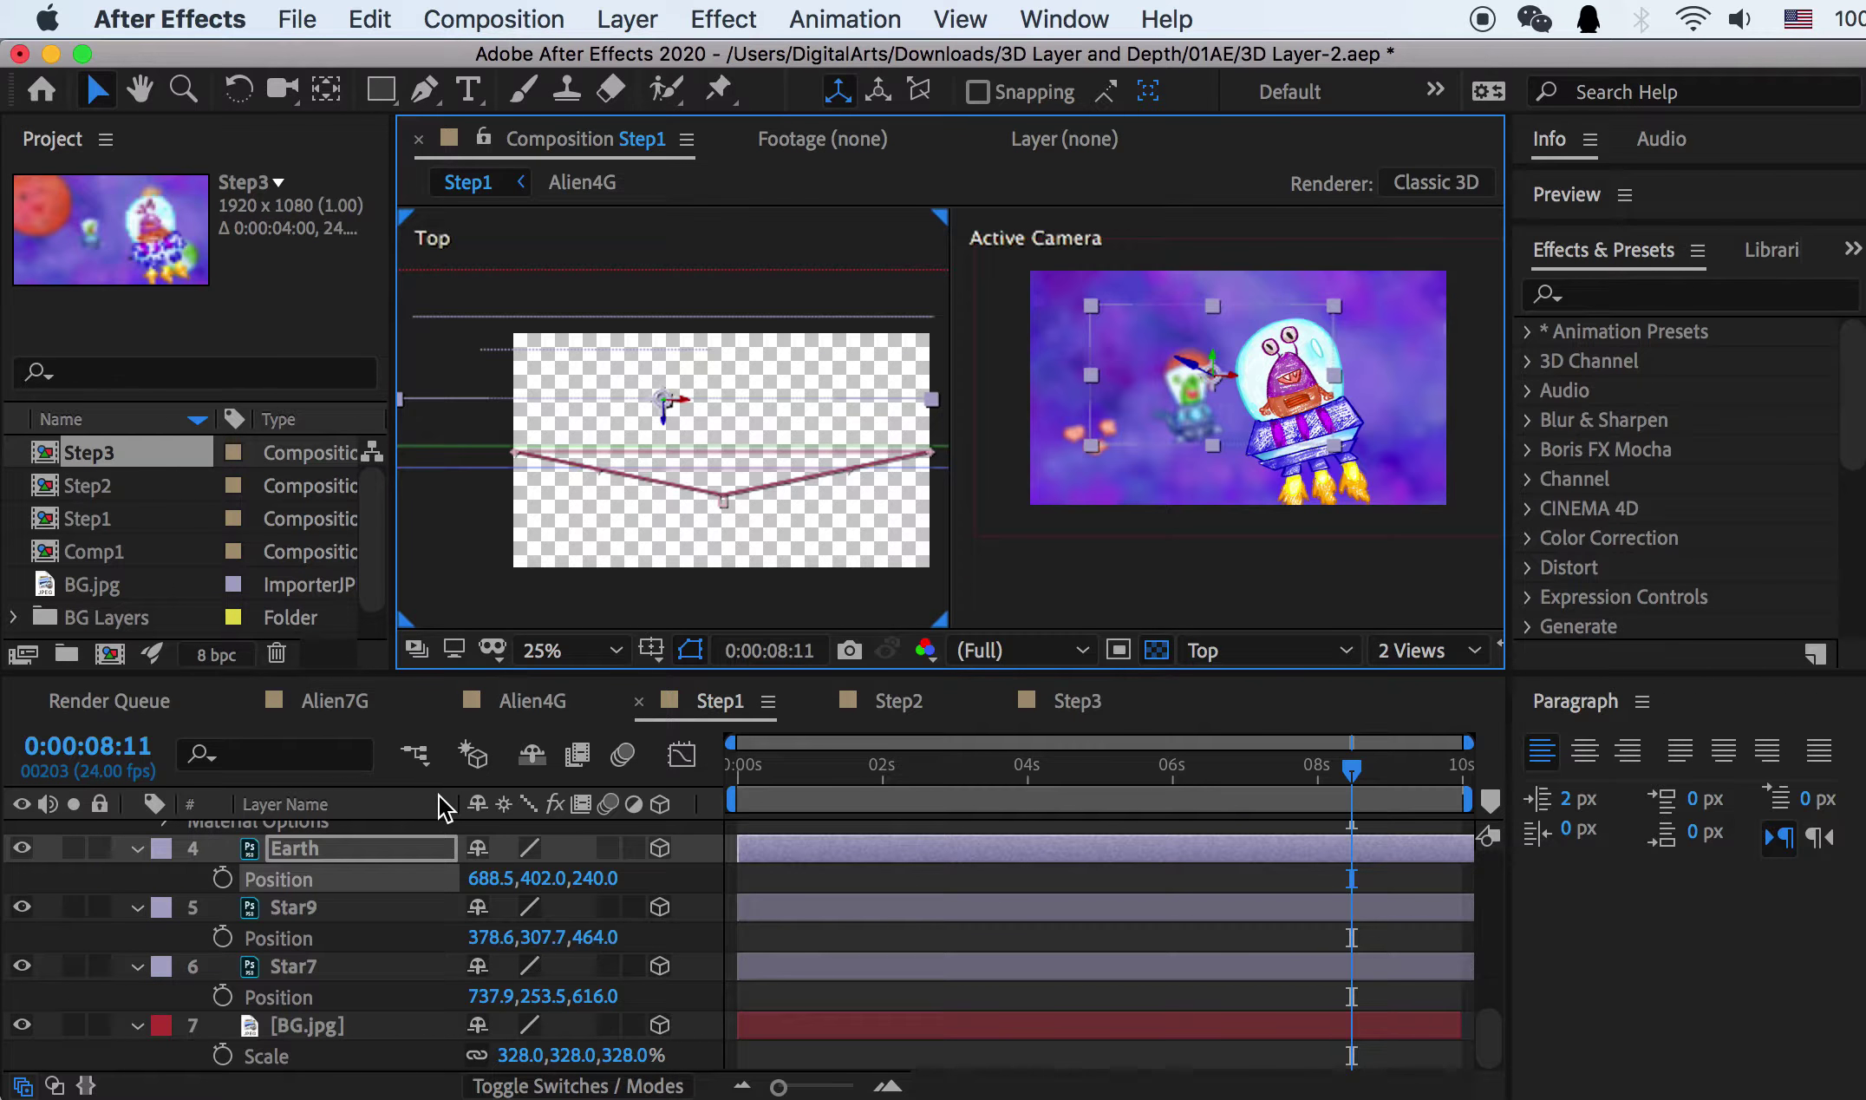
pyautogui.moveTo(1233, 376); pyautogui.dragTo(1467, 382)
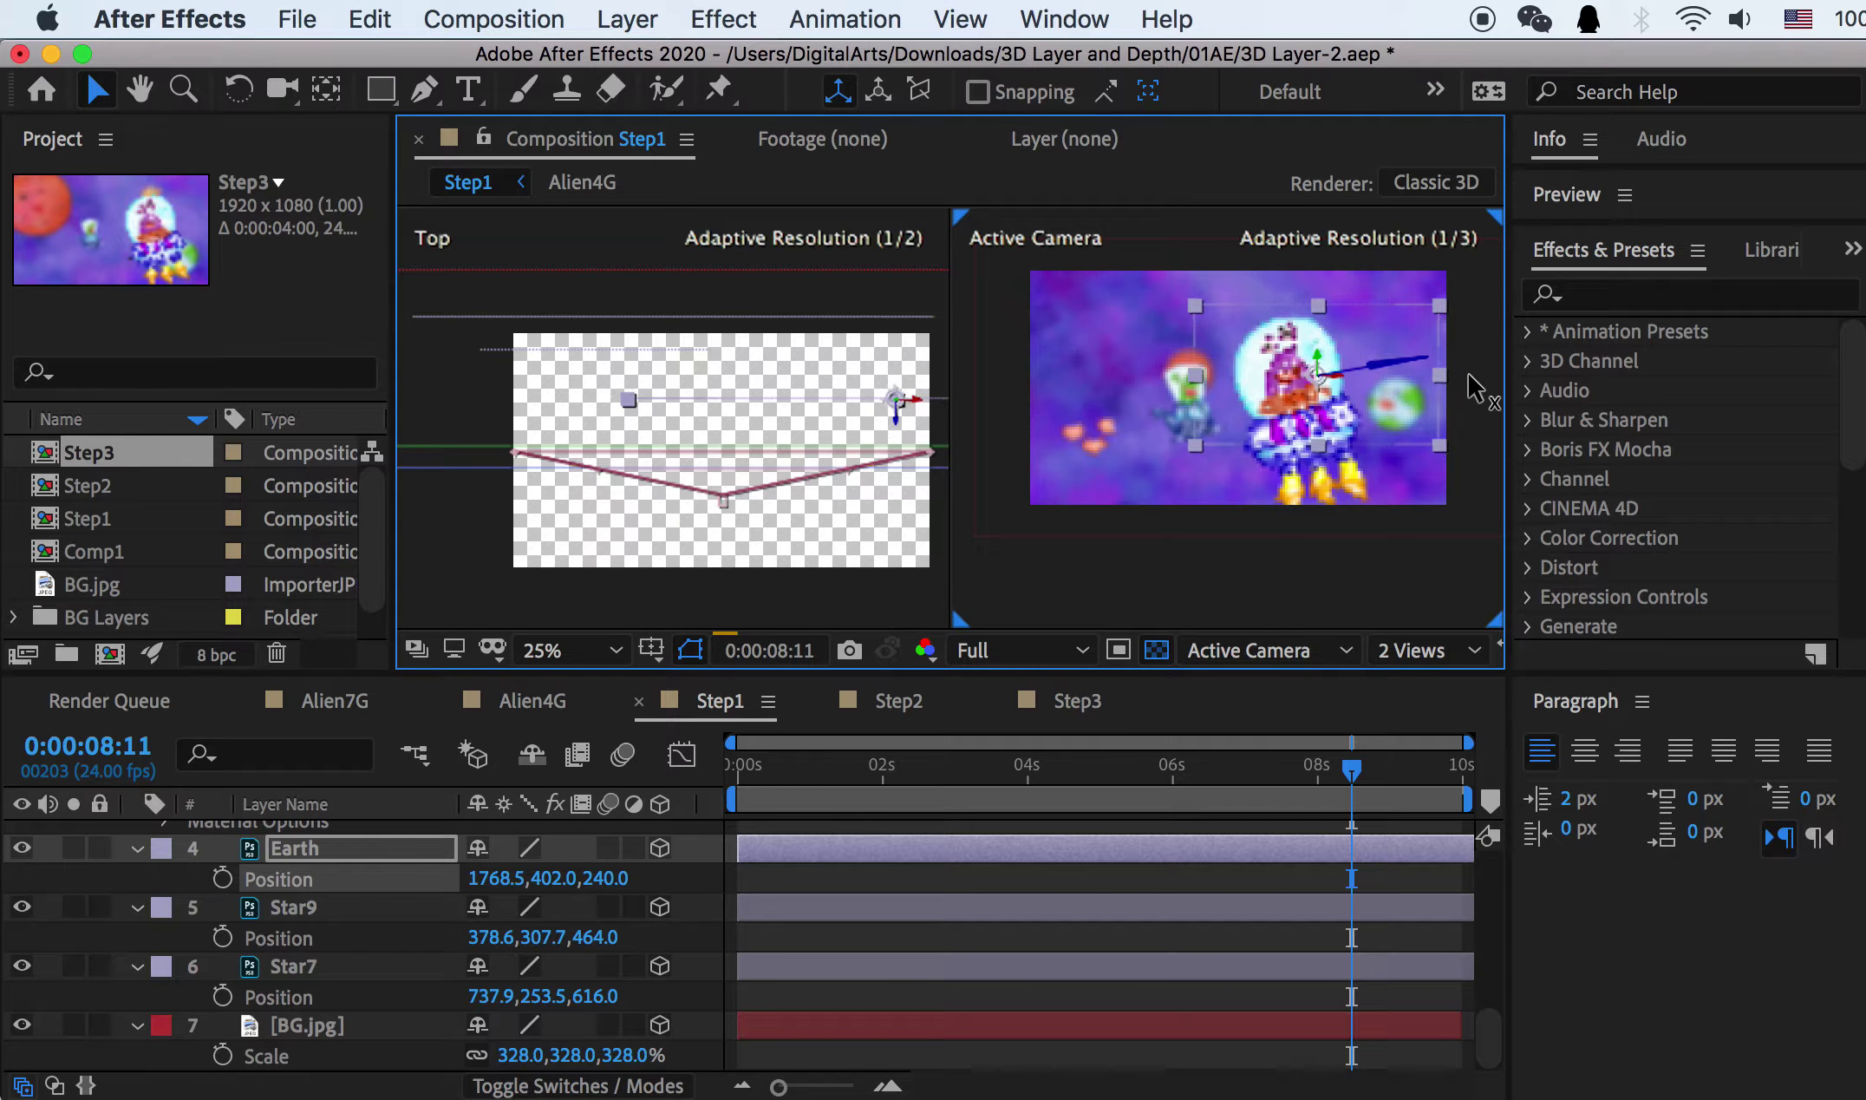
pyautogui.moveTo(1320, 382); pyautogui.dragTo(936, 395)
# Step: Raise Star9 to the upper left of the frame and shrink it to 72%
pyautogui.click(332, 910)
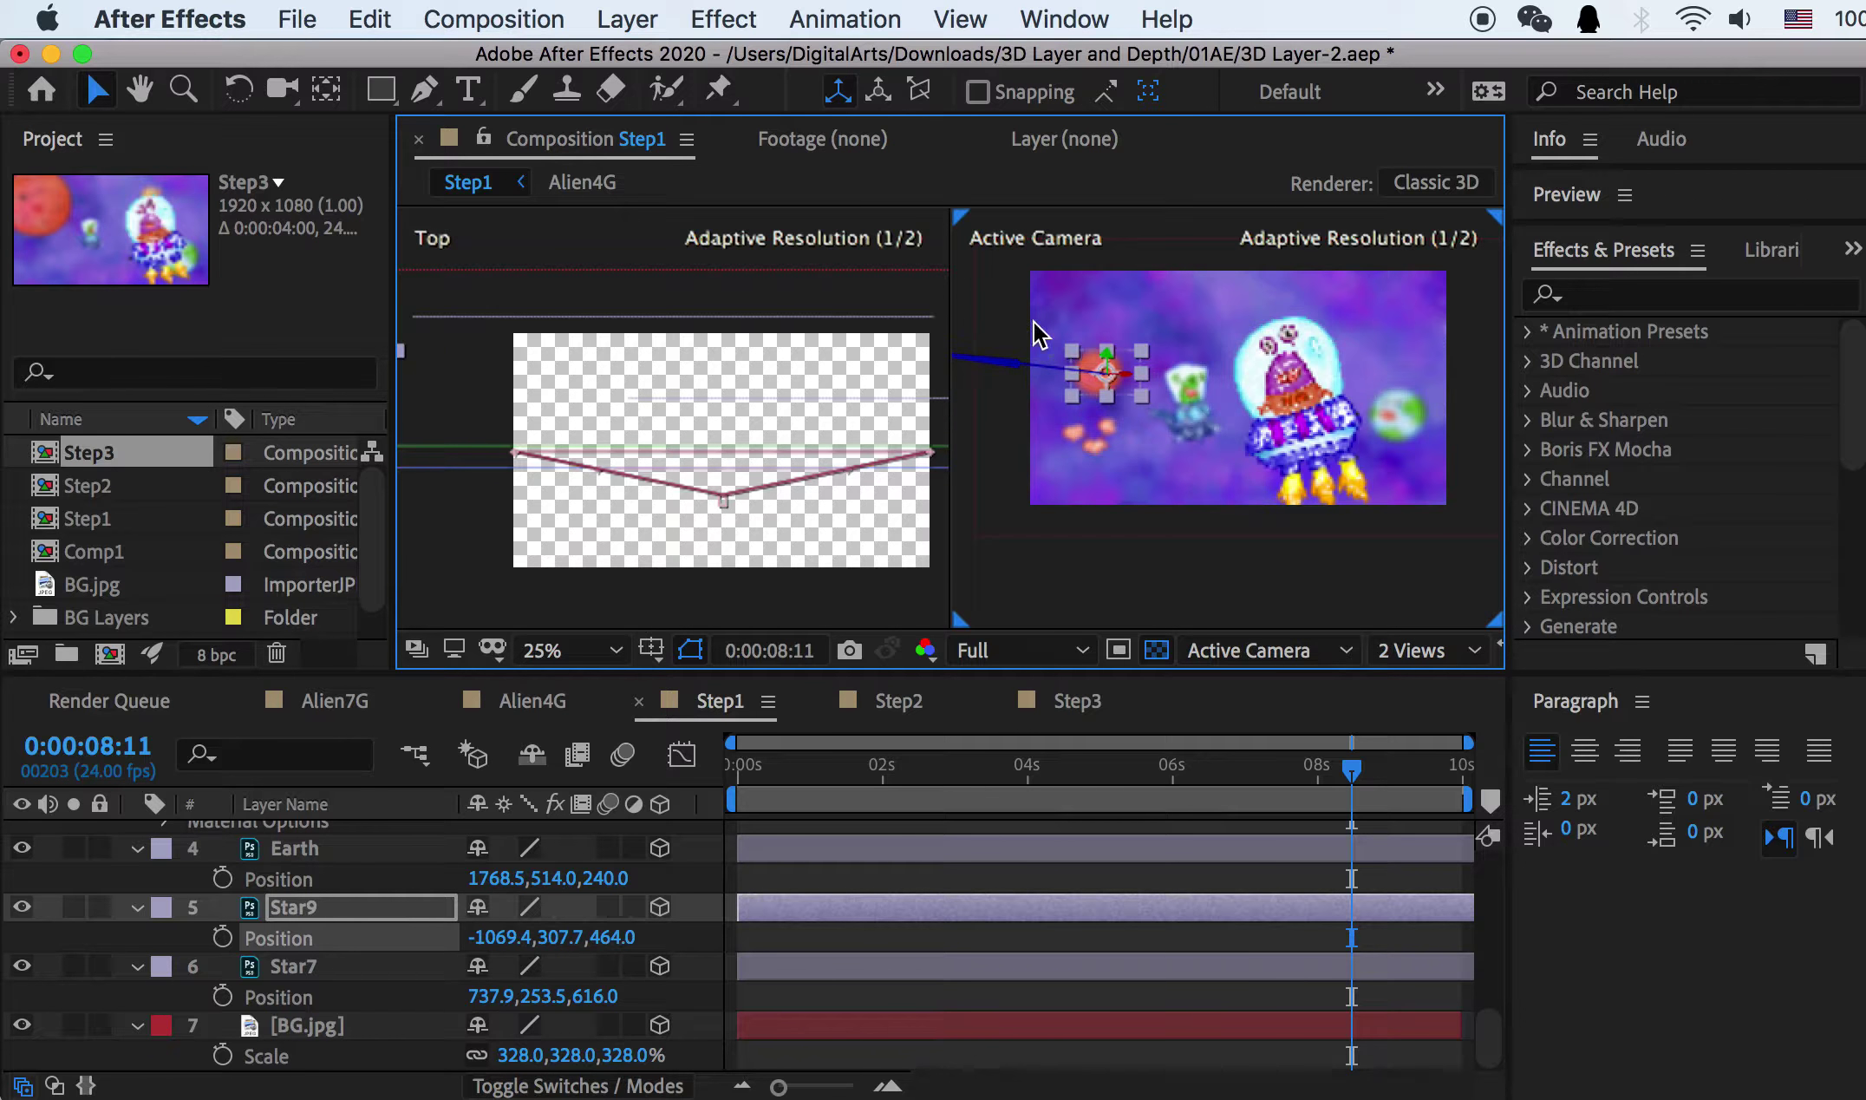
pyautogui.moveTo(1107, 356); pyautogui.dragTo(1118, 183)
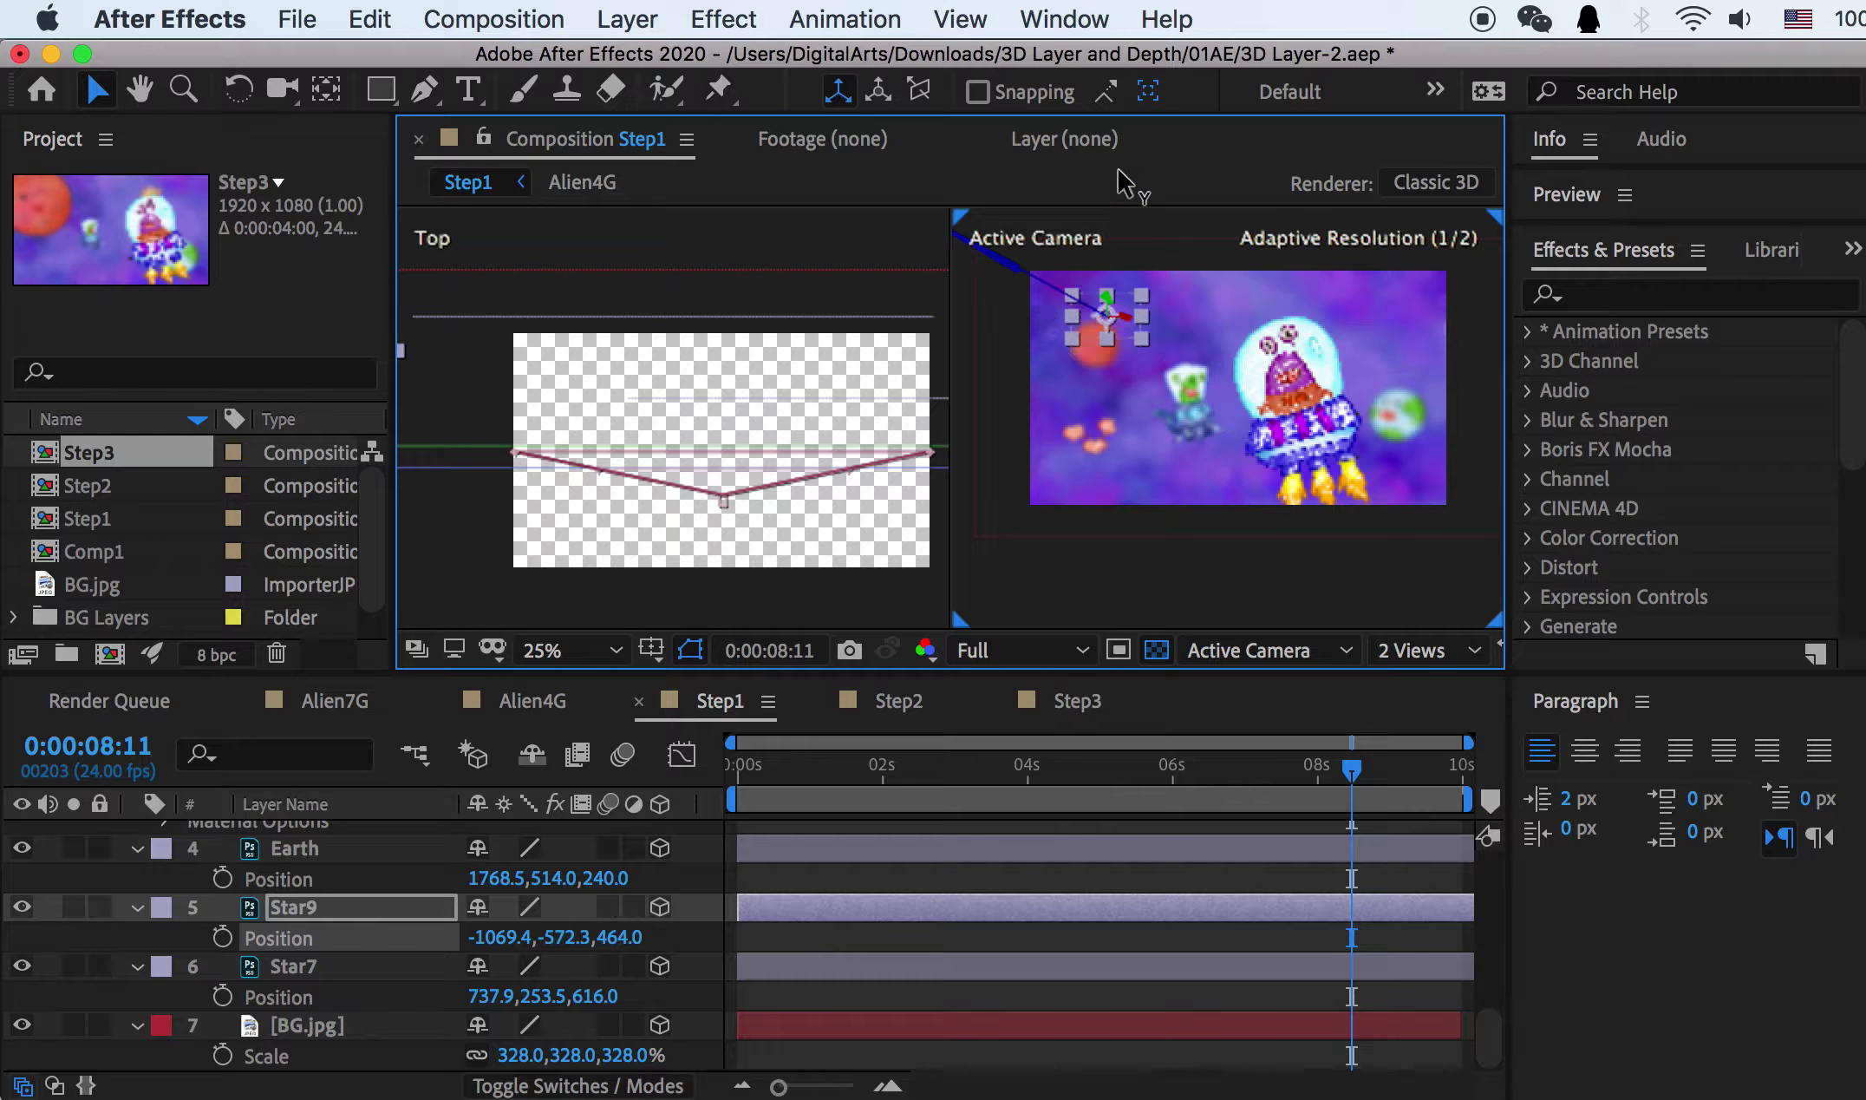
pyautogui.press('s')
pyautogui.moveTo(604, 934); pyautogui.dragTo(667, 941)
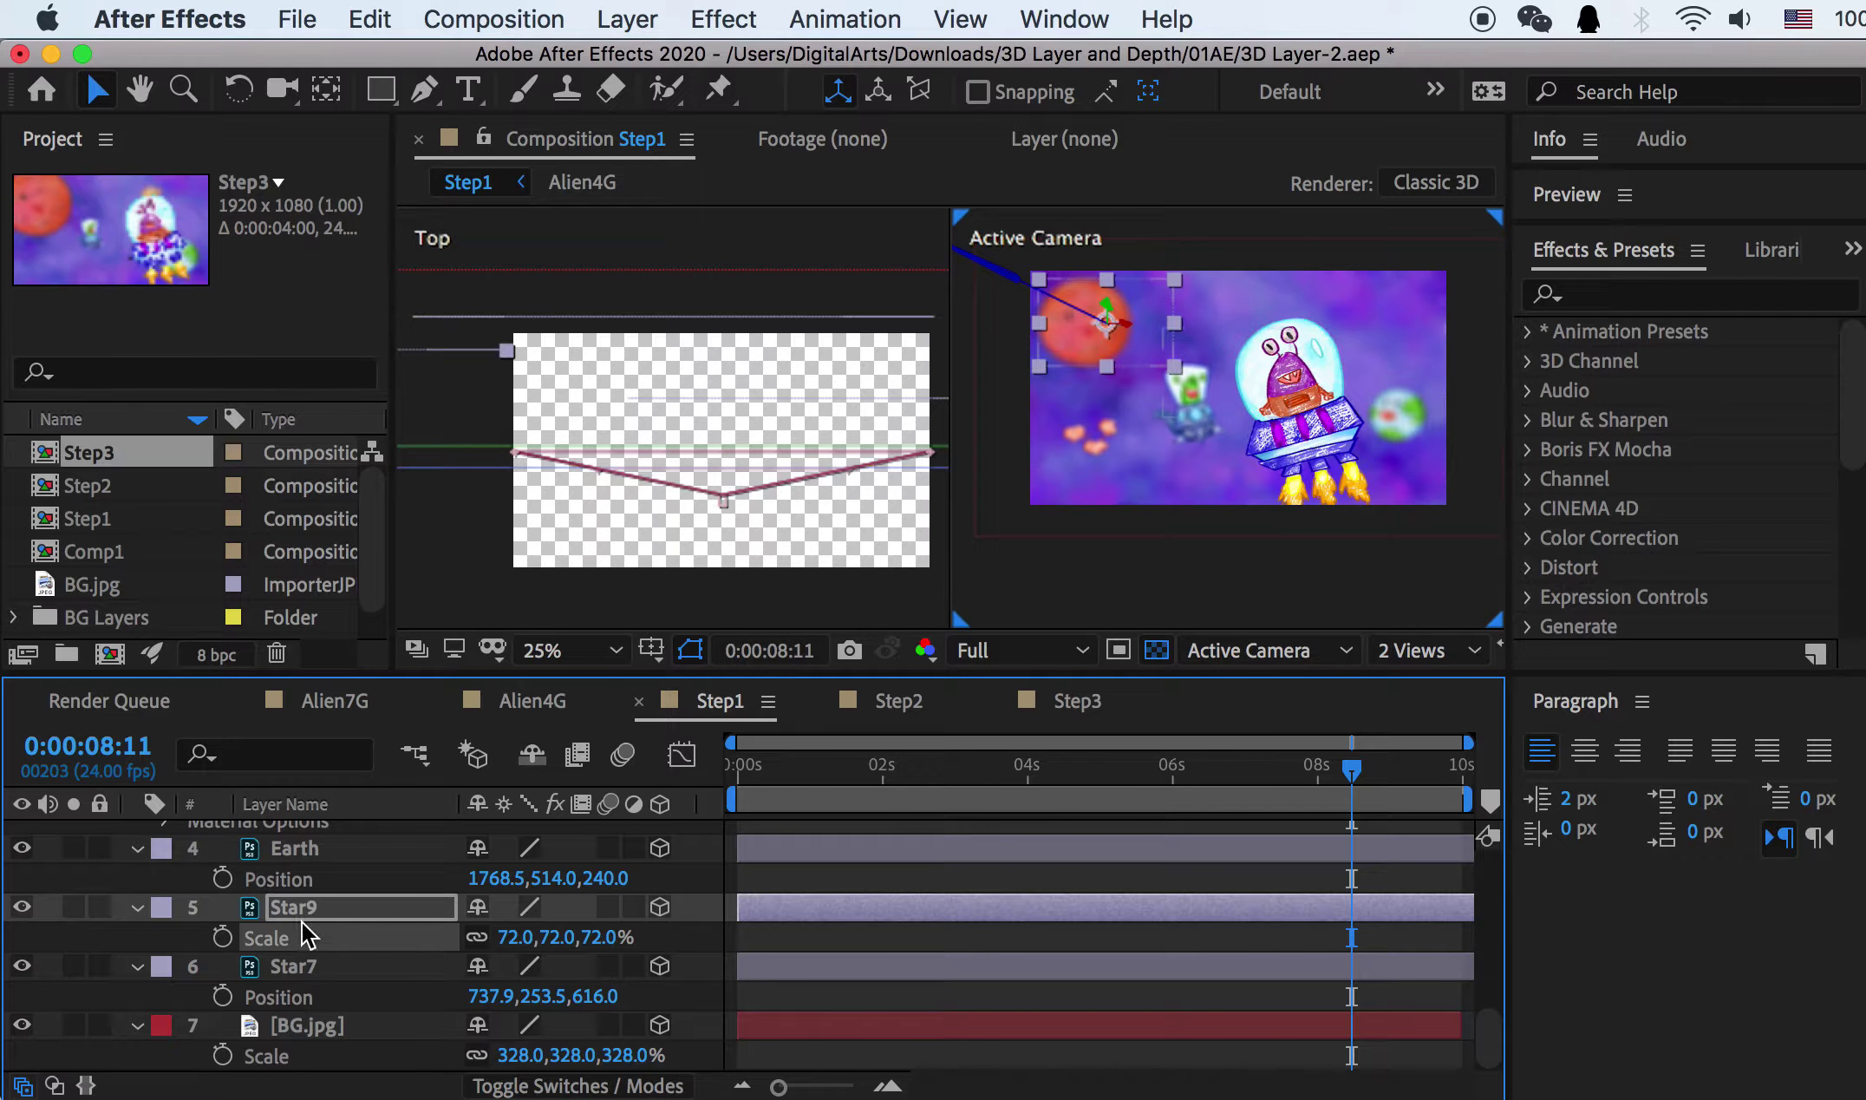
# Step: Move Star7 to the upper right above the purple alien and scale it to 141%
pyautogui.click(295, 848)
pyautogui.click(319, 965)
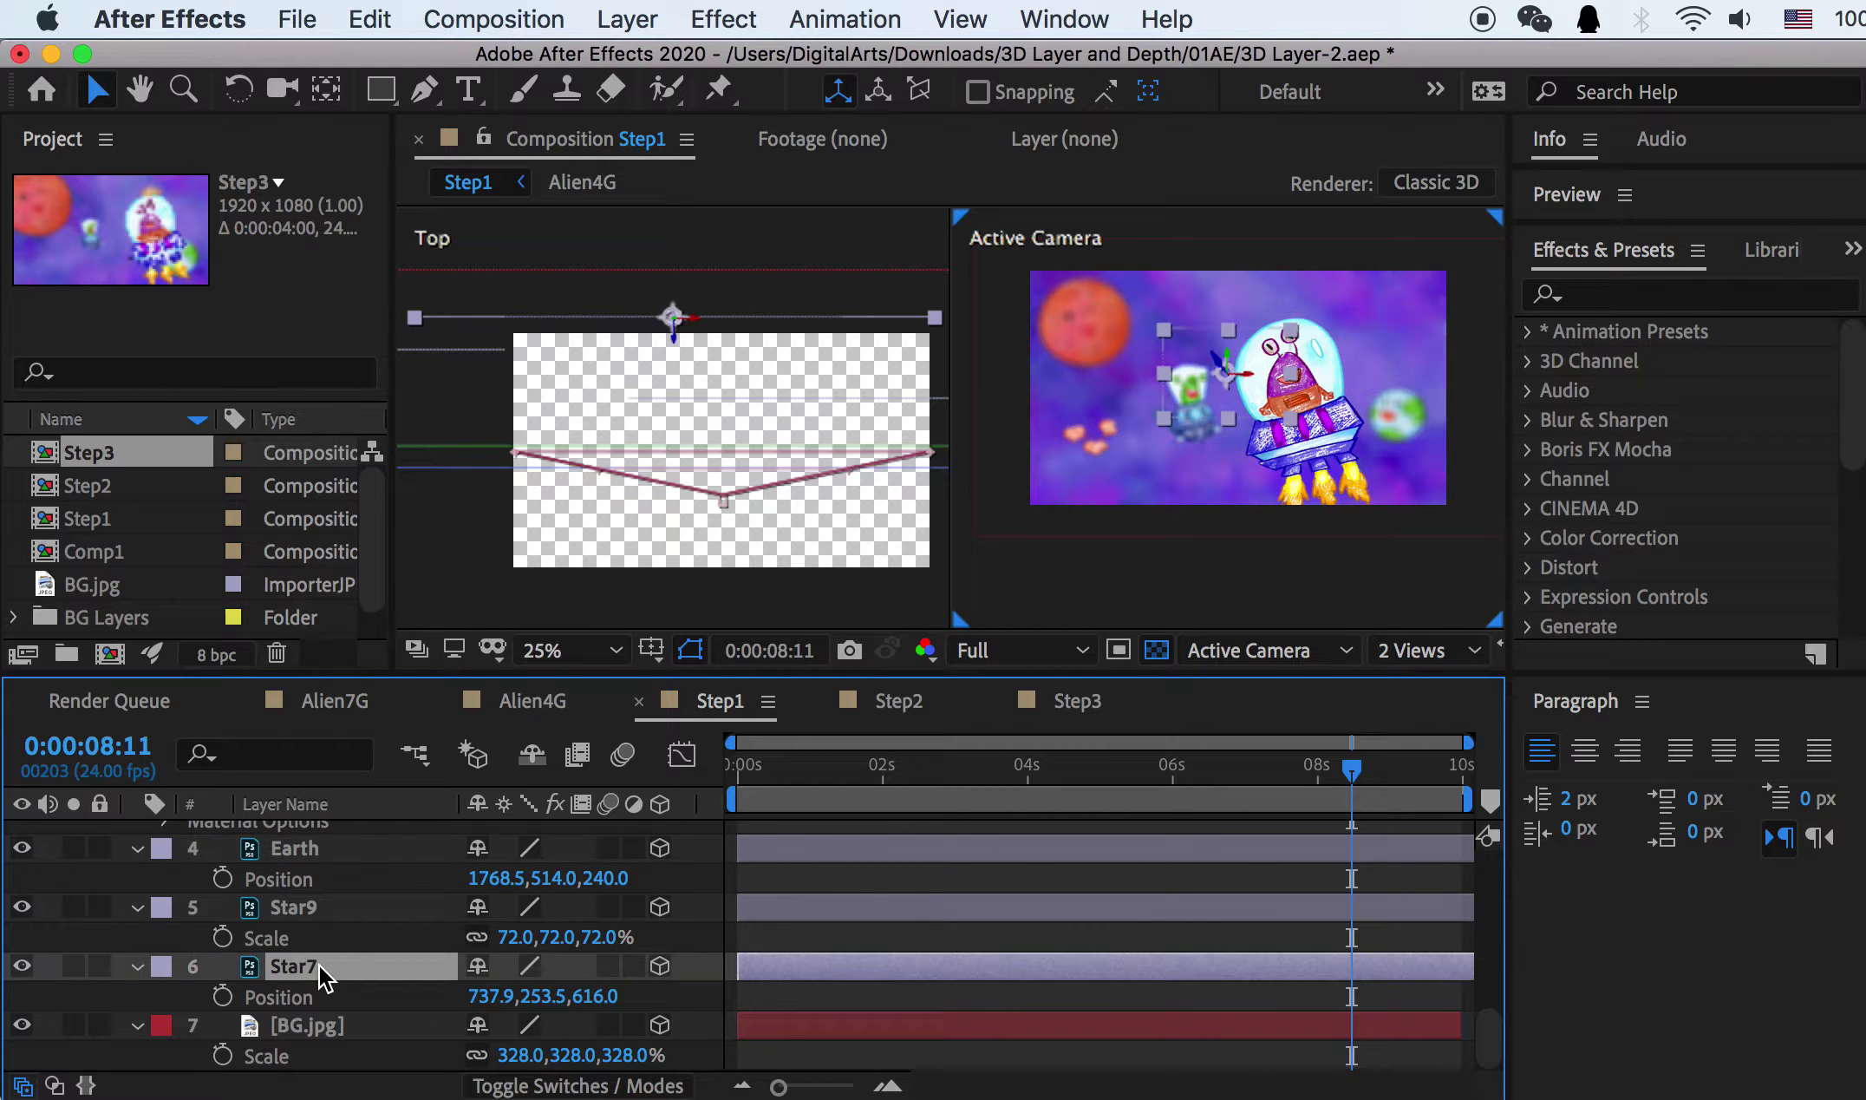
pyautogui.moveTo(1249, 387); pyautogui.dragTo(1750, 406)
pyautogui.moveTo(1361, 356); pyautogui.dragTo(1332, 156)
pyautogui.moveTo(1378, 334); pyautogui.dragTo(1336, 265)
pyautogui.press('s')
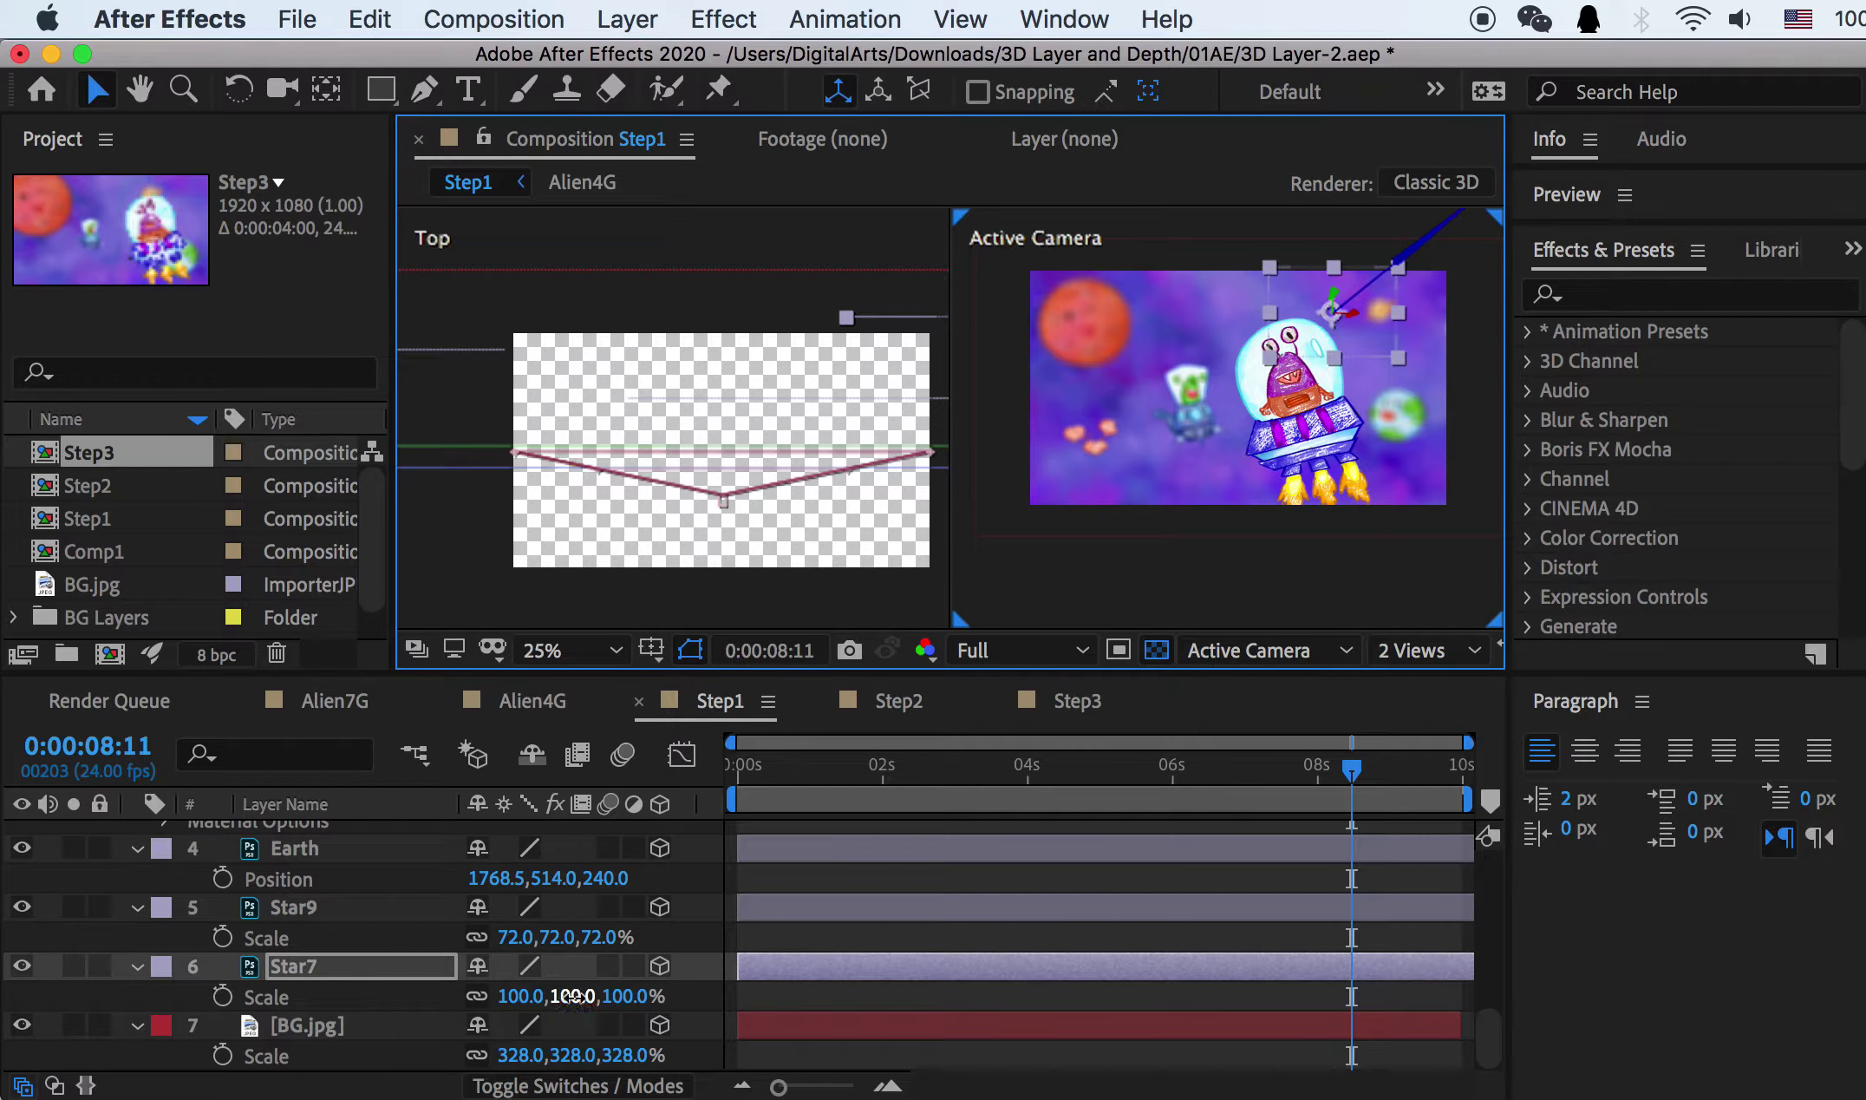
pyautogui.moveTo(545, 995); pyautogui.dragTo(632, 988)
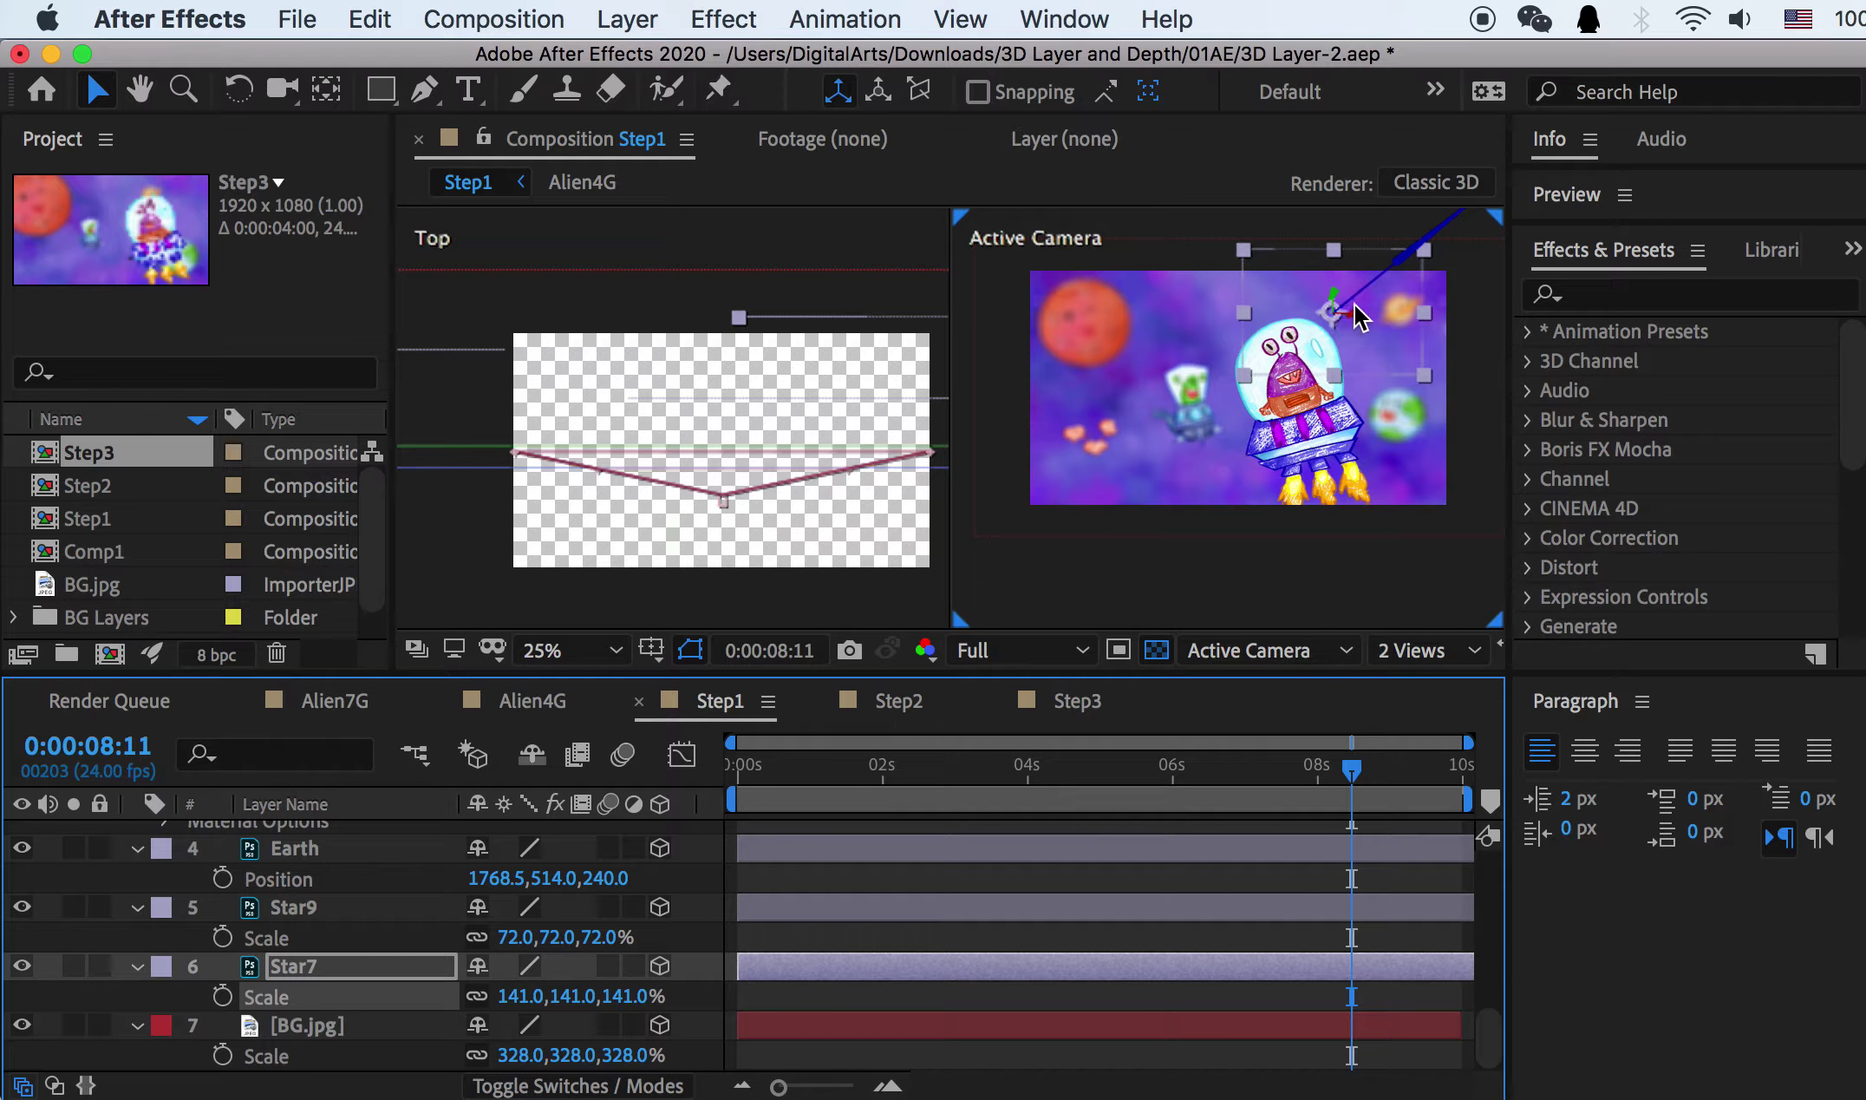
pyautogui.moveTo(1341, 314); pyautogui.dragTo(1179, 343)
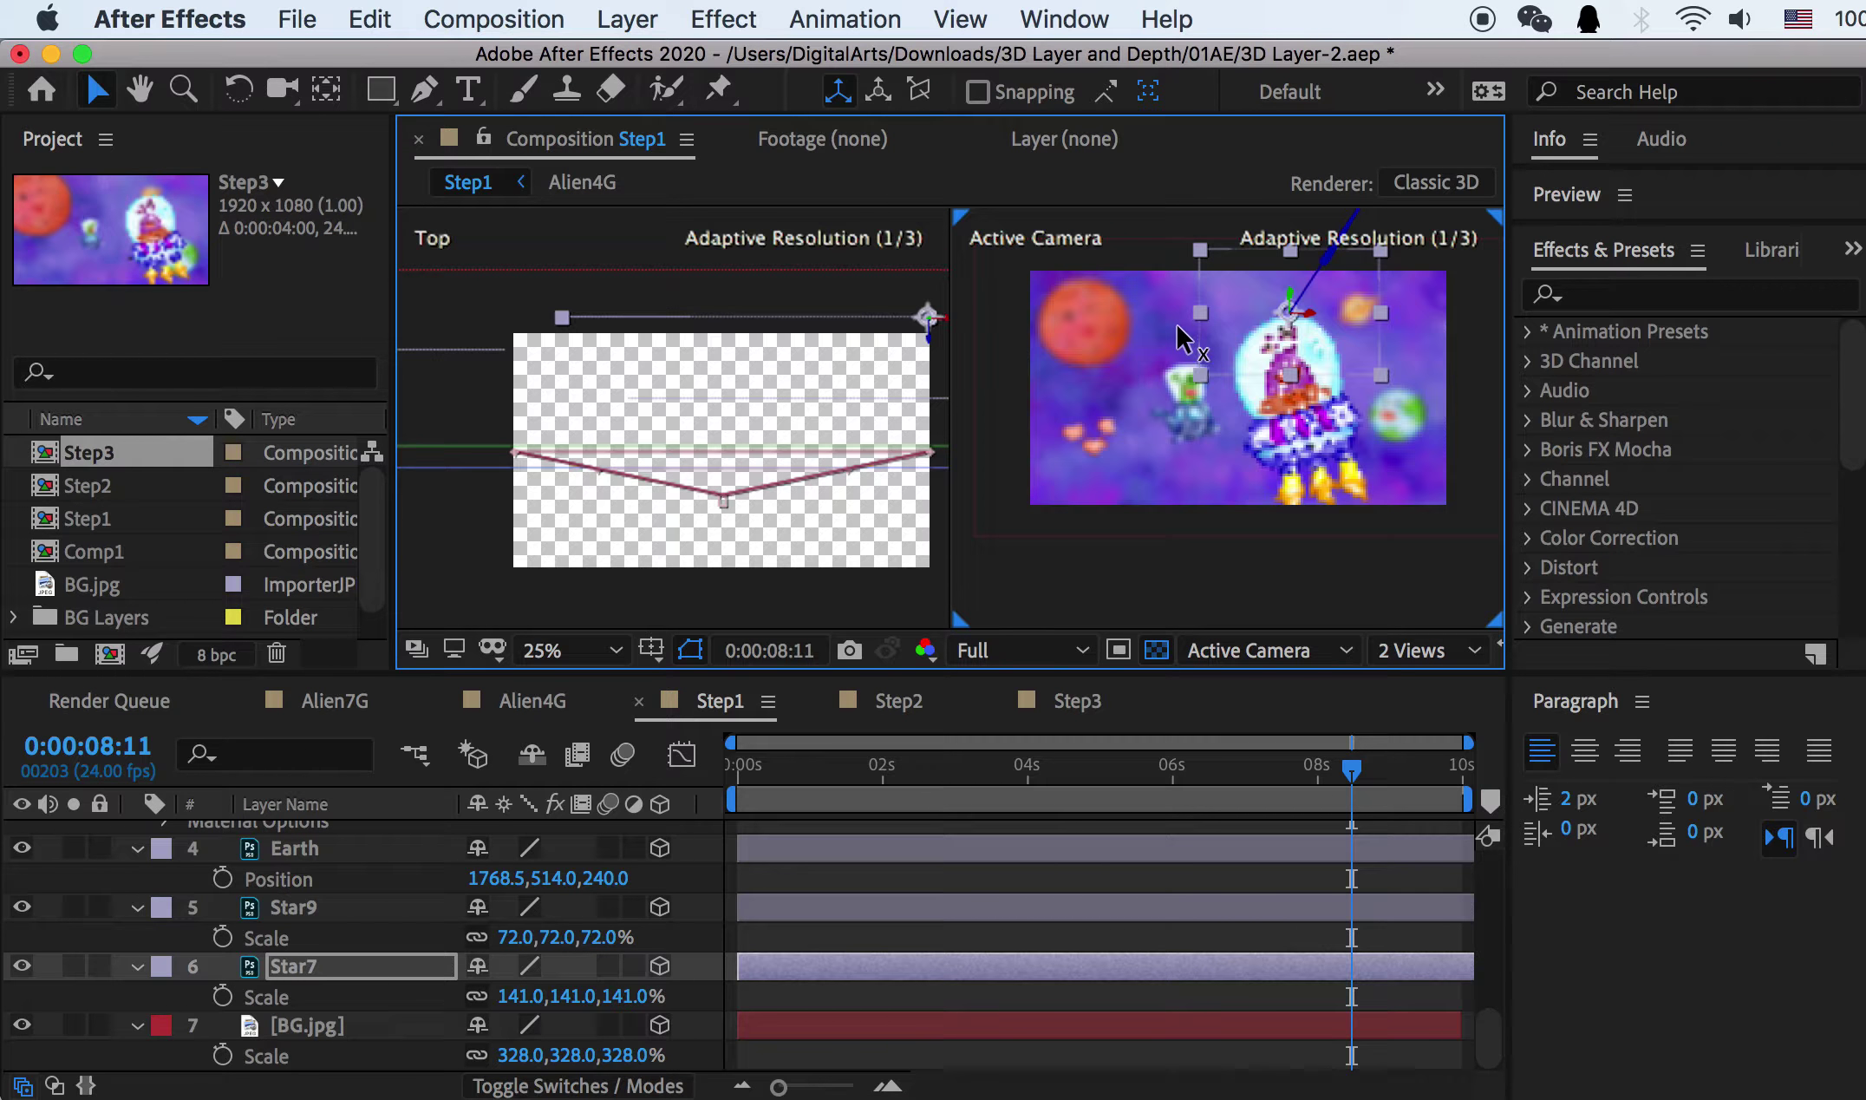
pyautogui.moveTo(1287, 300); pyautogui.dragTo(1287, 292)
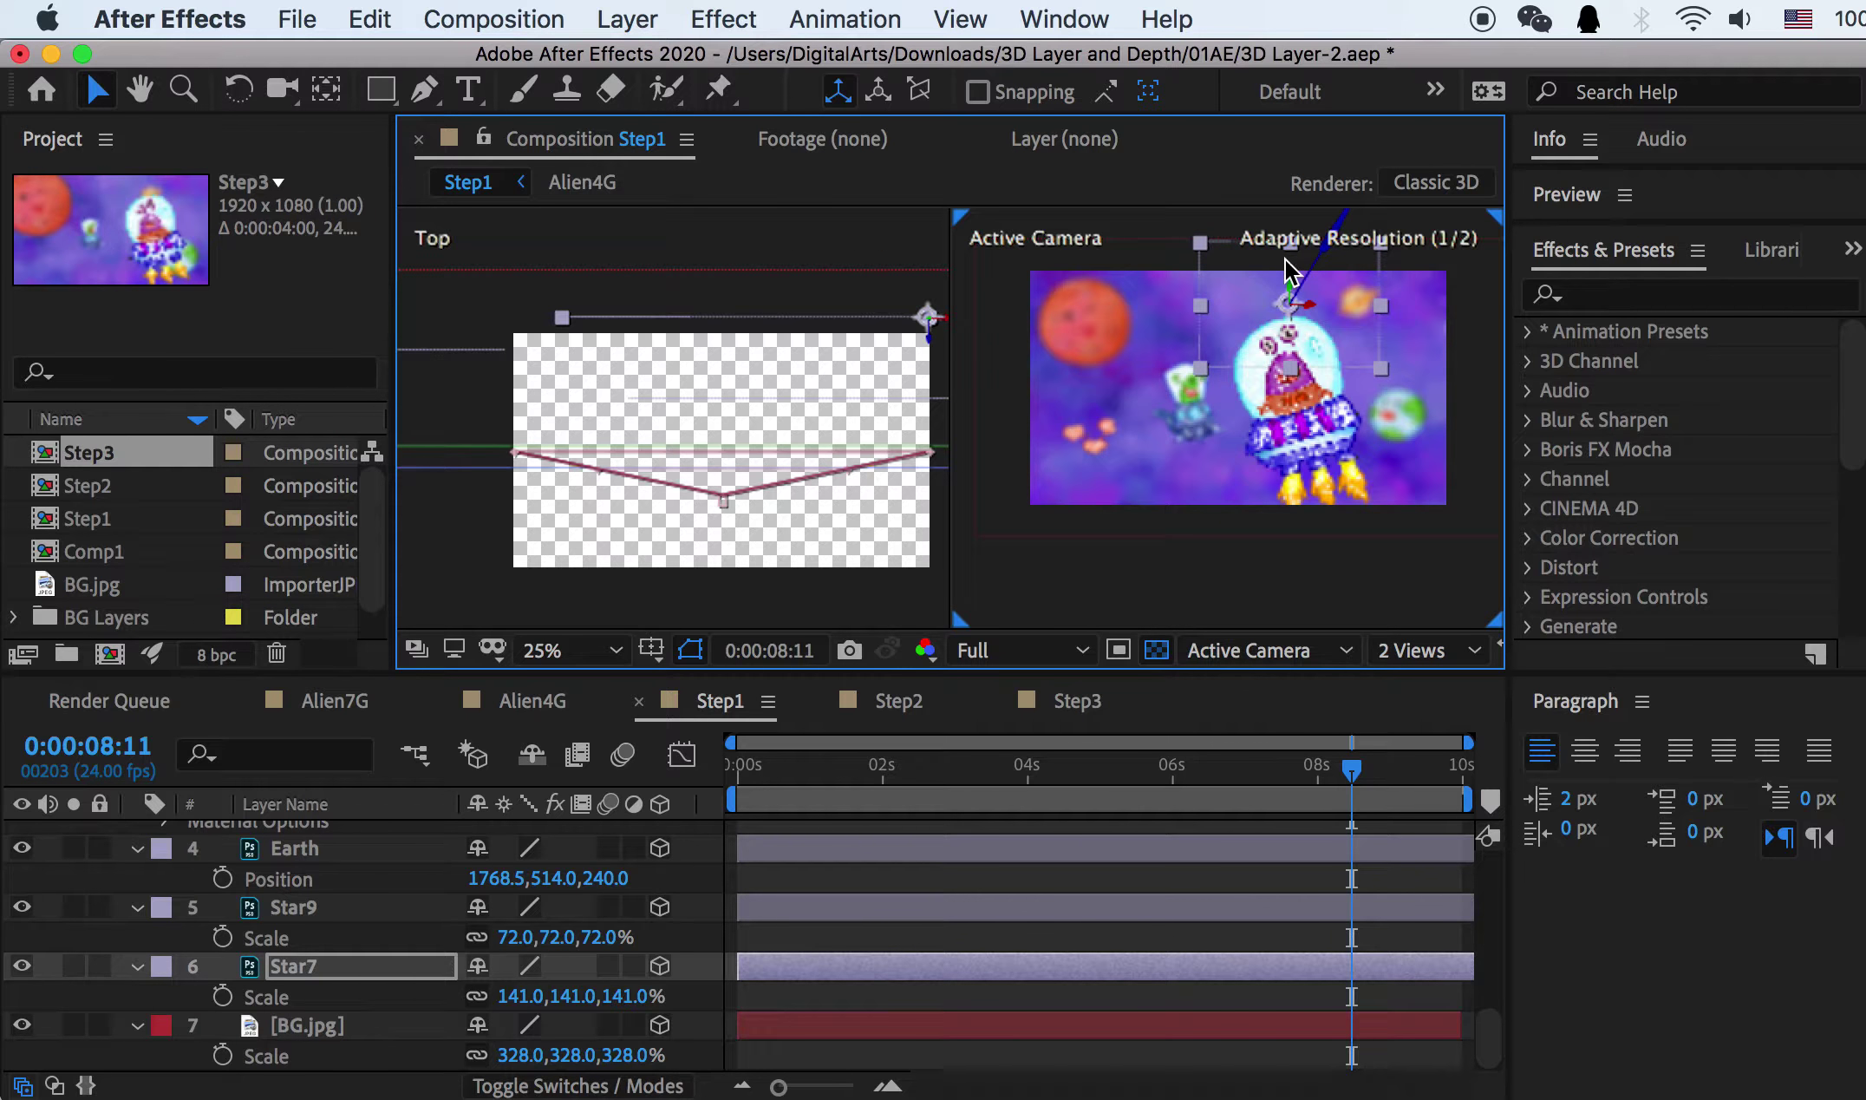
# Step: Set Camera 1's Aperture to exactly 300 pixels
pyautogui.scroll(15, 313, 919)
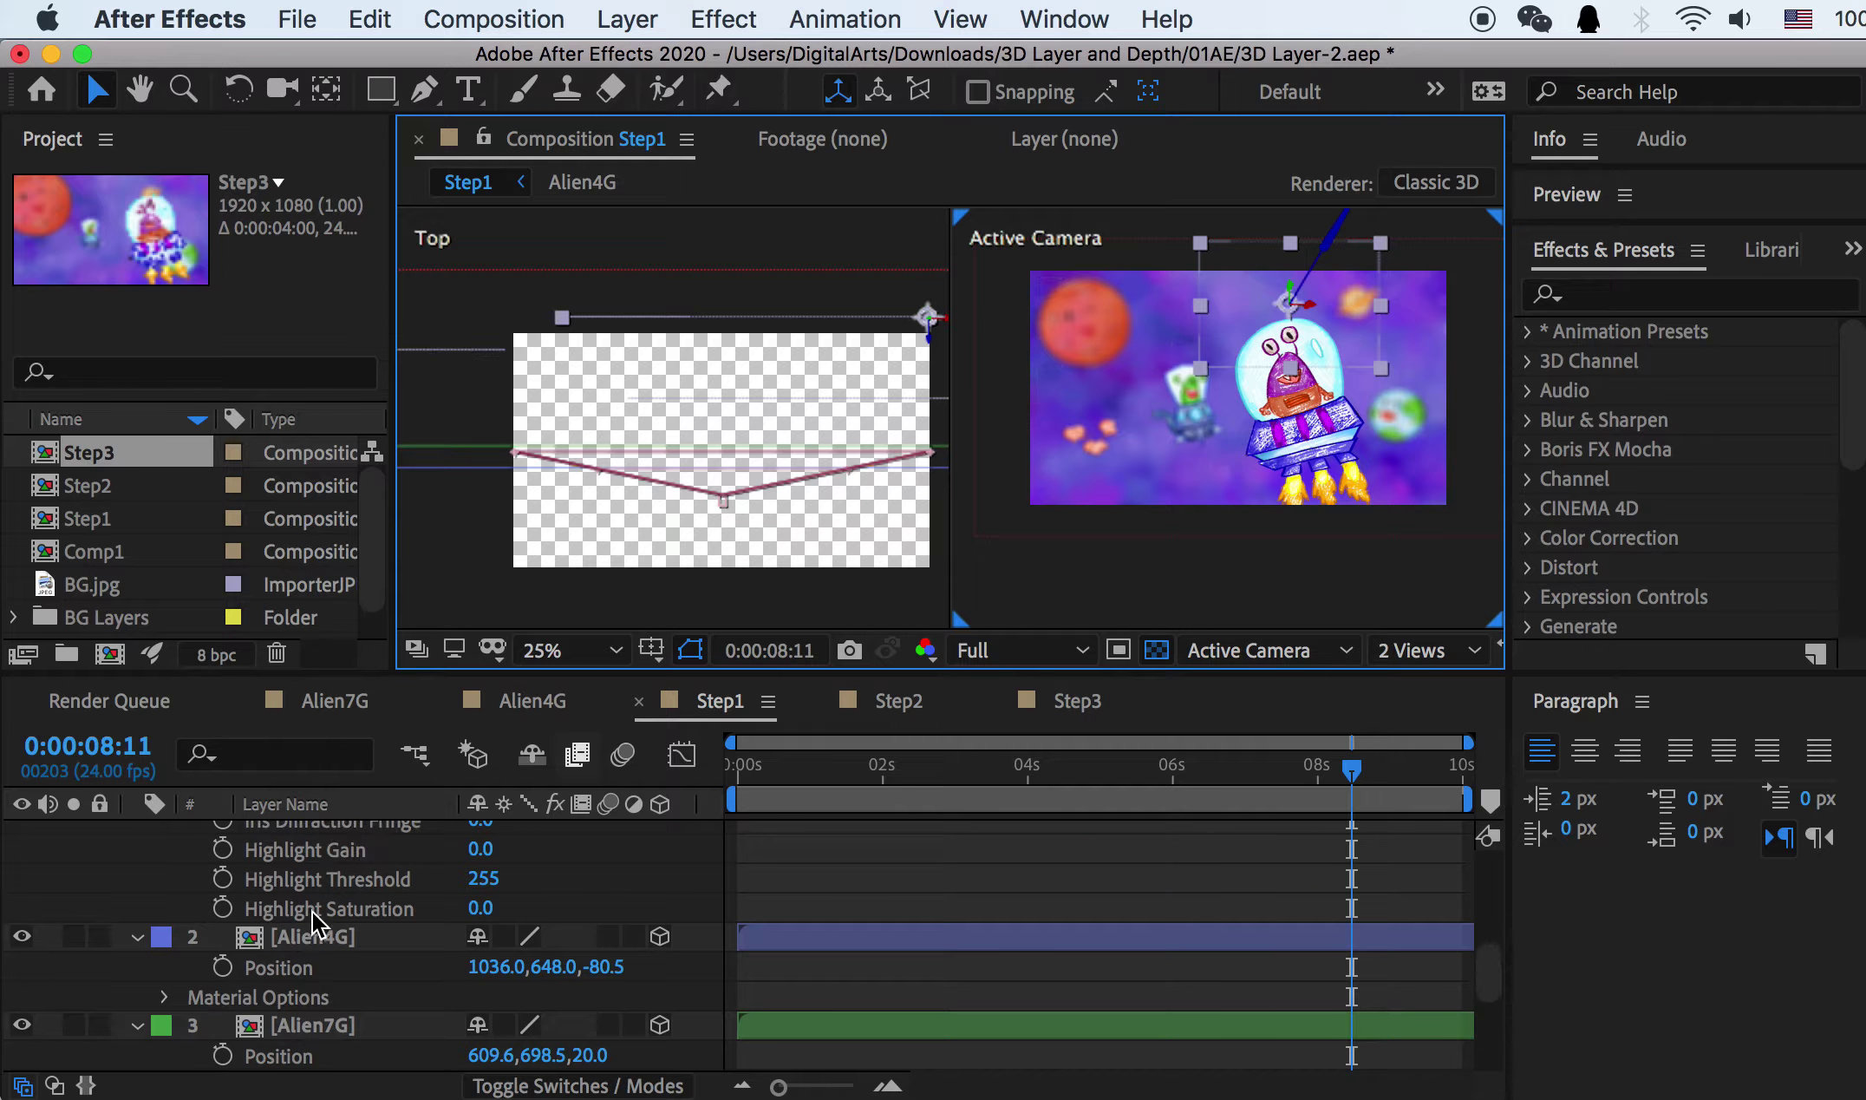
pyautogui.click(290, 837)
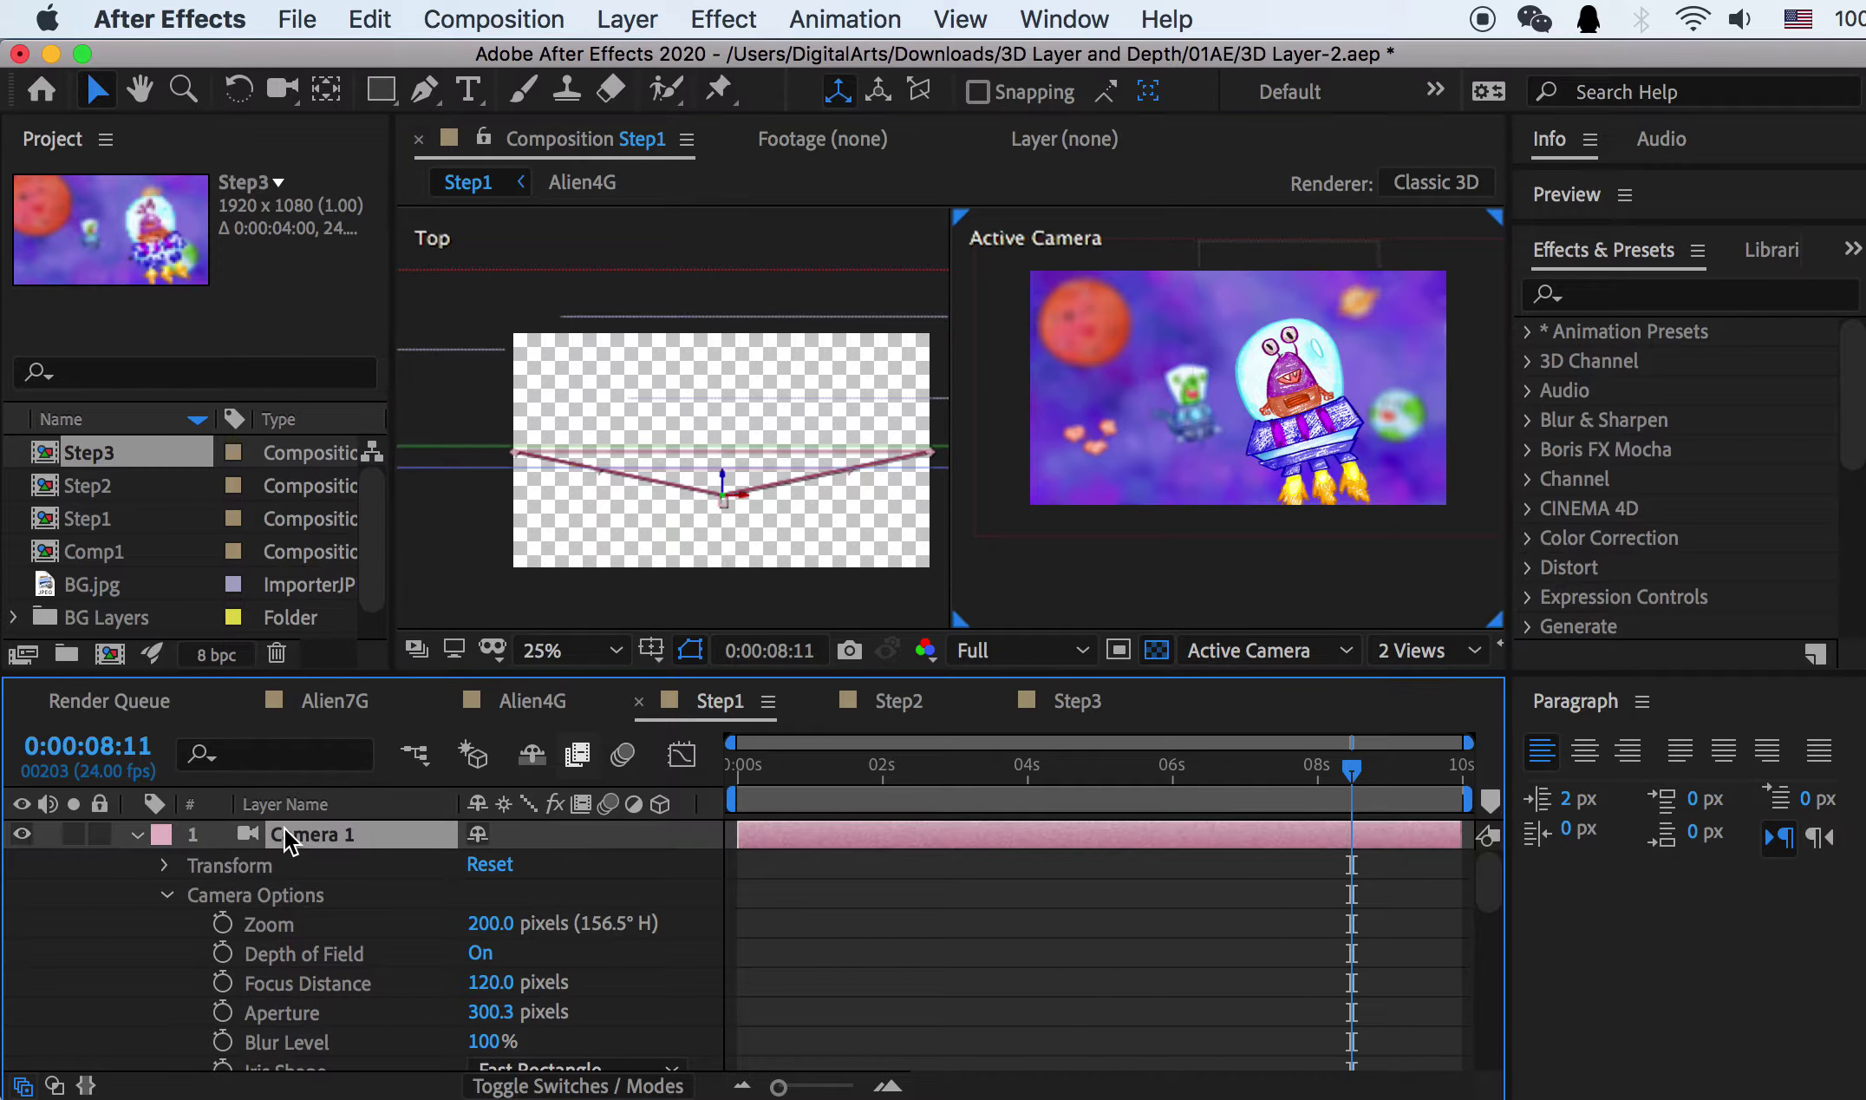
pyautogui.scroll(-5, 260, 945)
pyautogui.scroll(3, 433, 954)
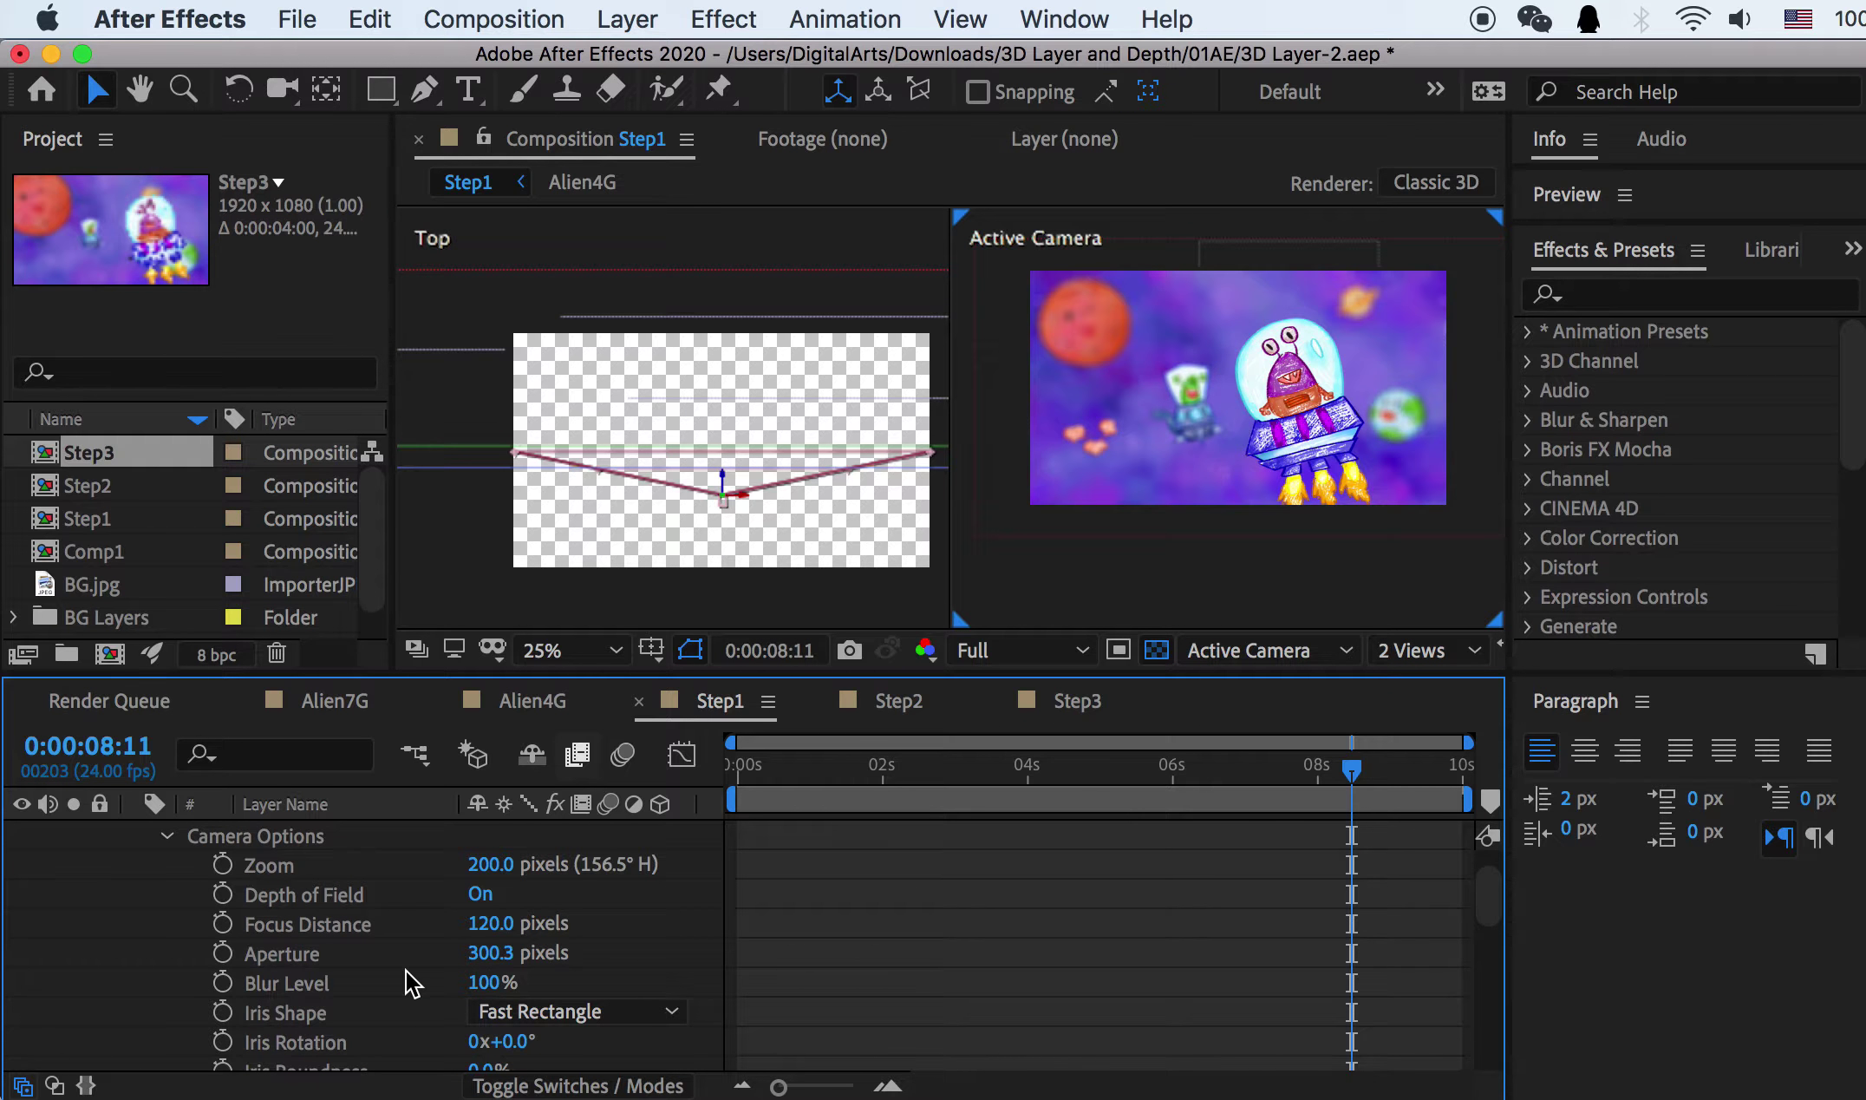
pyautogui.click(491, 954)
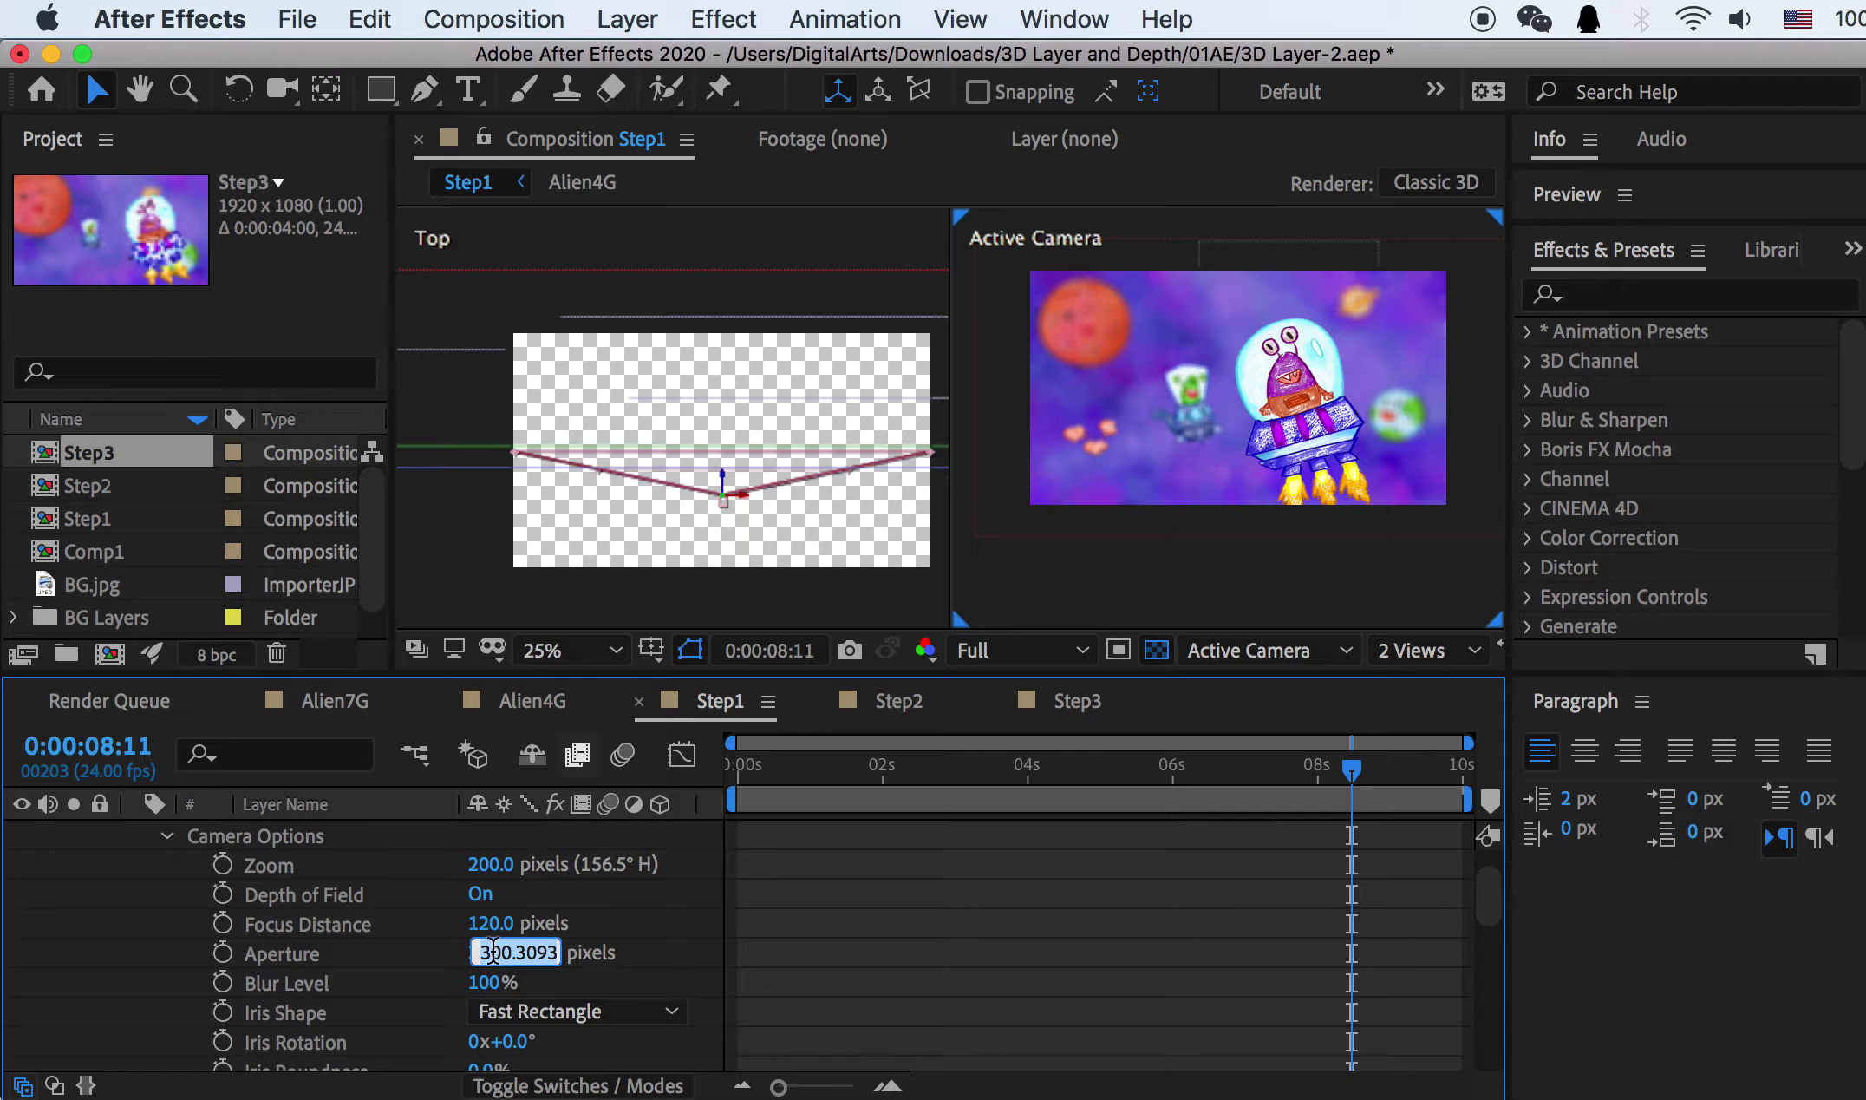
pyautogui.write('300')
pyautogui.press('Return')
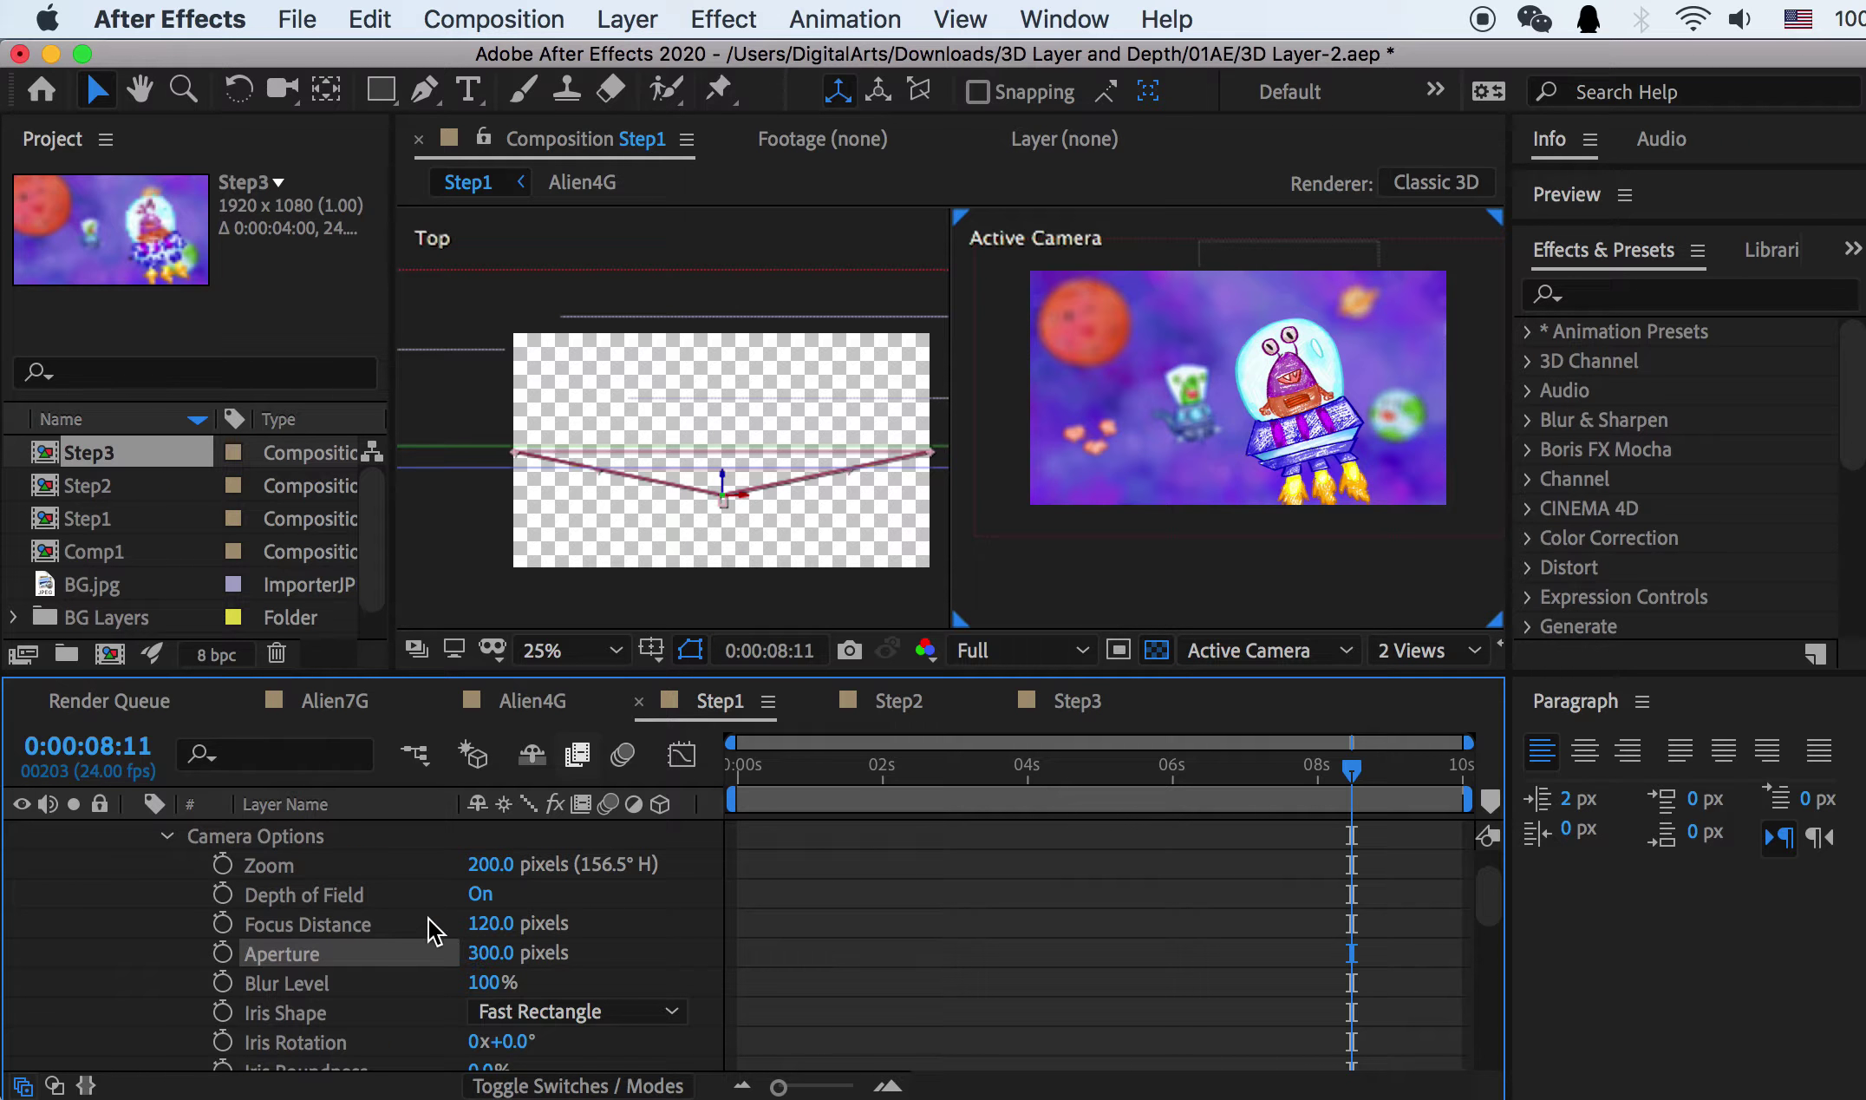
# Step: Raise Camera 1's Focus Distance from 120 to 192 pixels
pyautogui.click(390, 937)
pyautogui.click(491, 922)
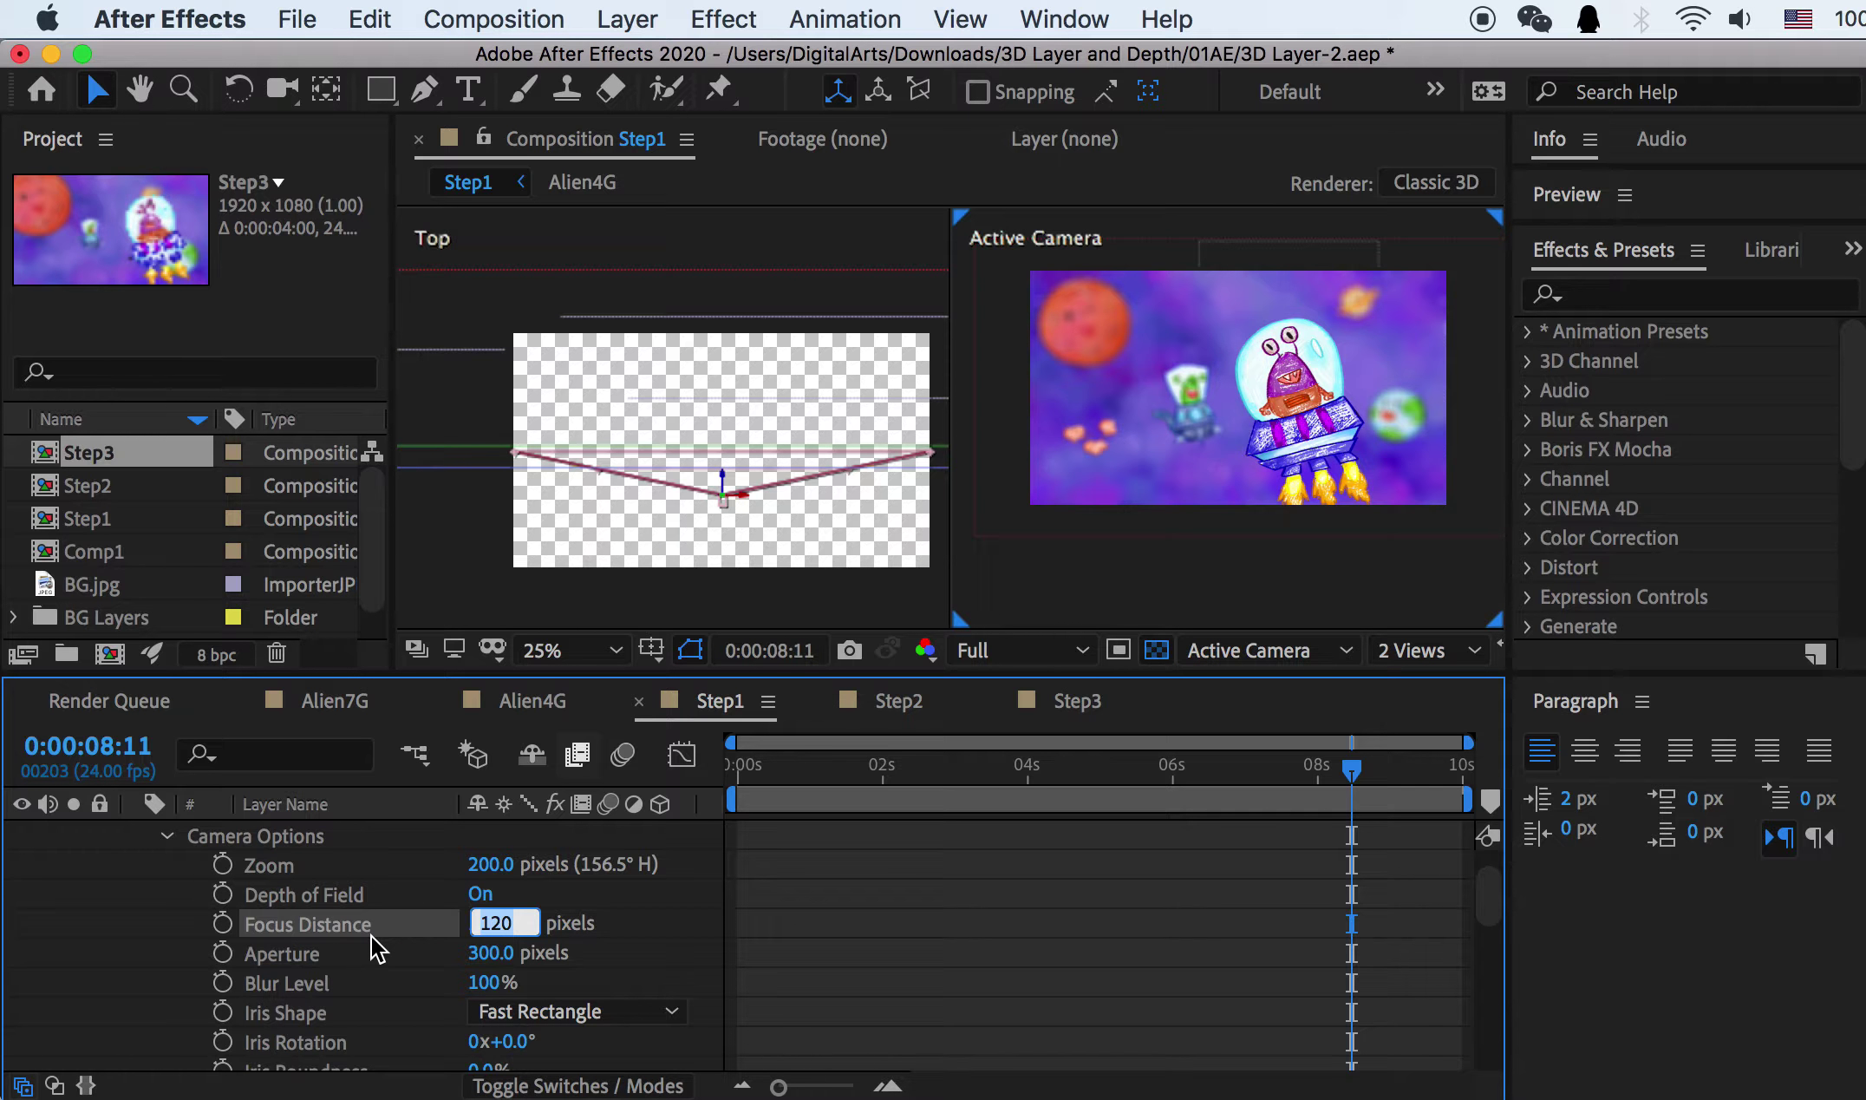
pyautogui.click(324, 953)
pyautogui.click(320, 923)
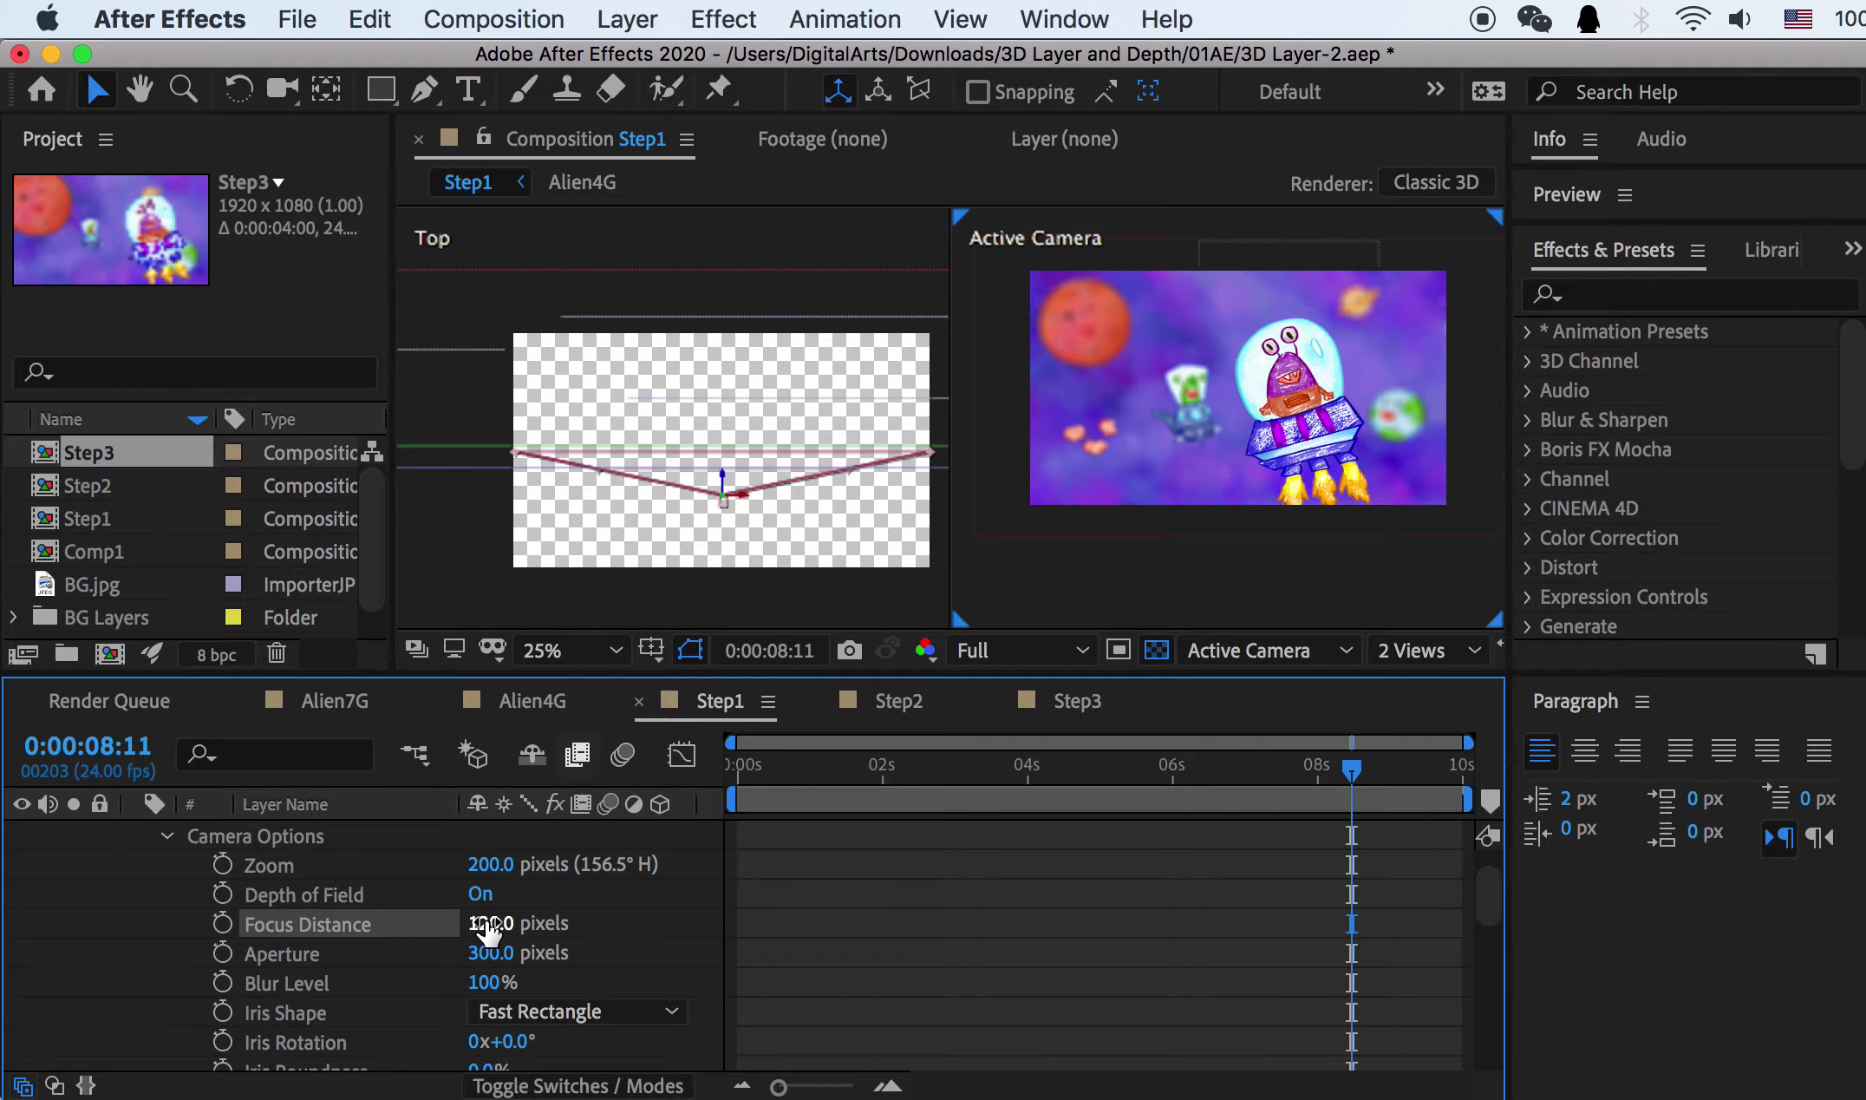
pyautogui.moveTo(485, 923); pyautogui.dragTo(615, 931)
pyautogui.scroll(6, 695, 487)
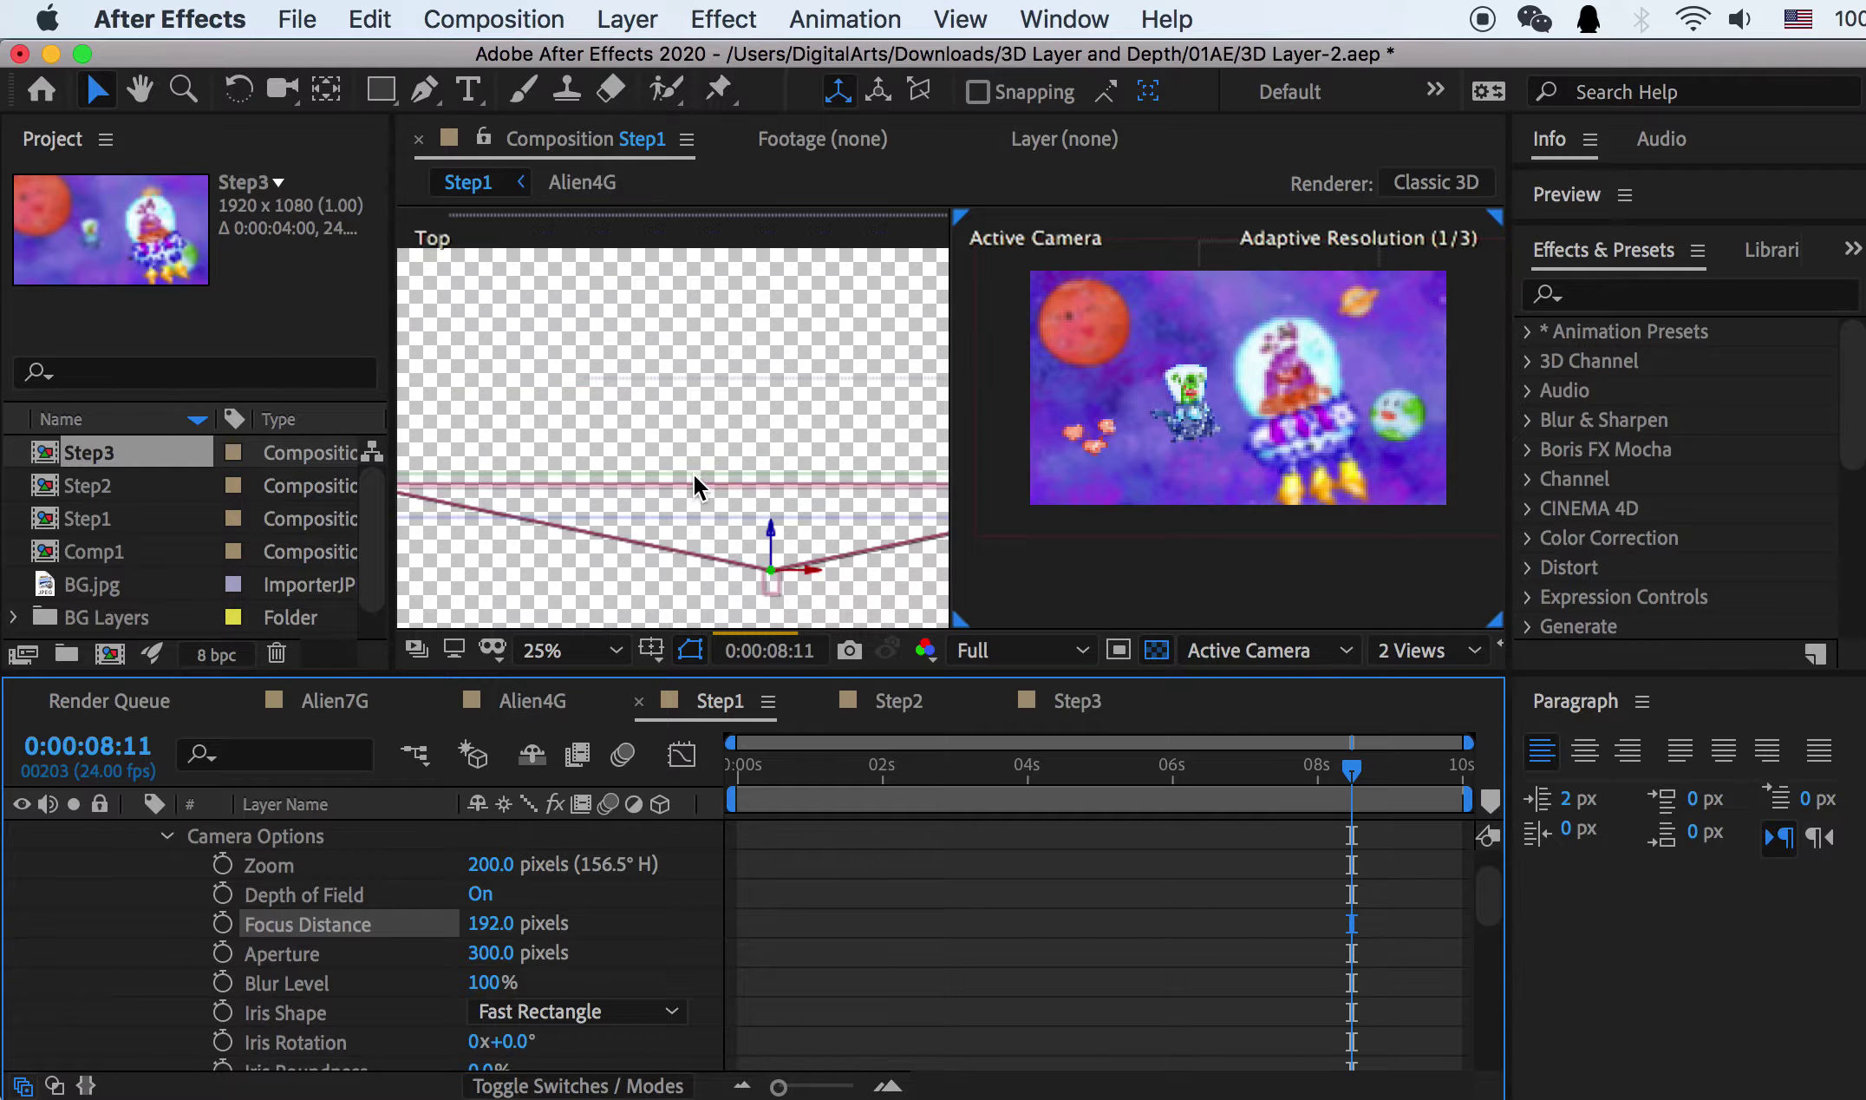
pyautogui.press('h')
pyautogui.moveTo(732, 483); pyautogui.dragTo(731, 401)
pyautogui.press('v')
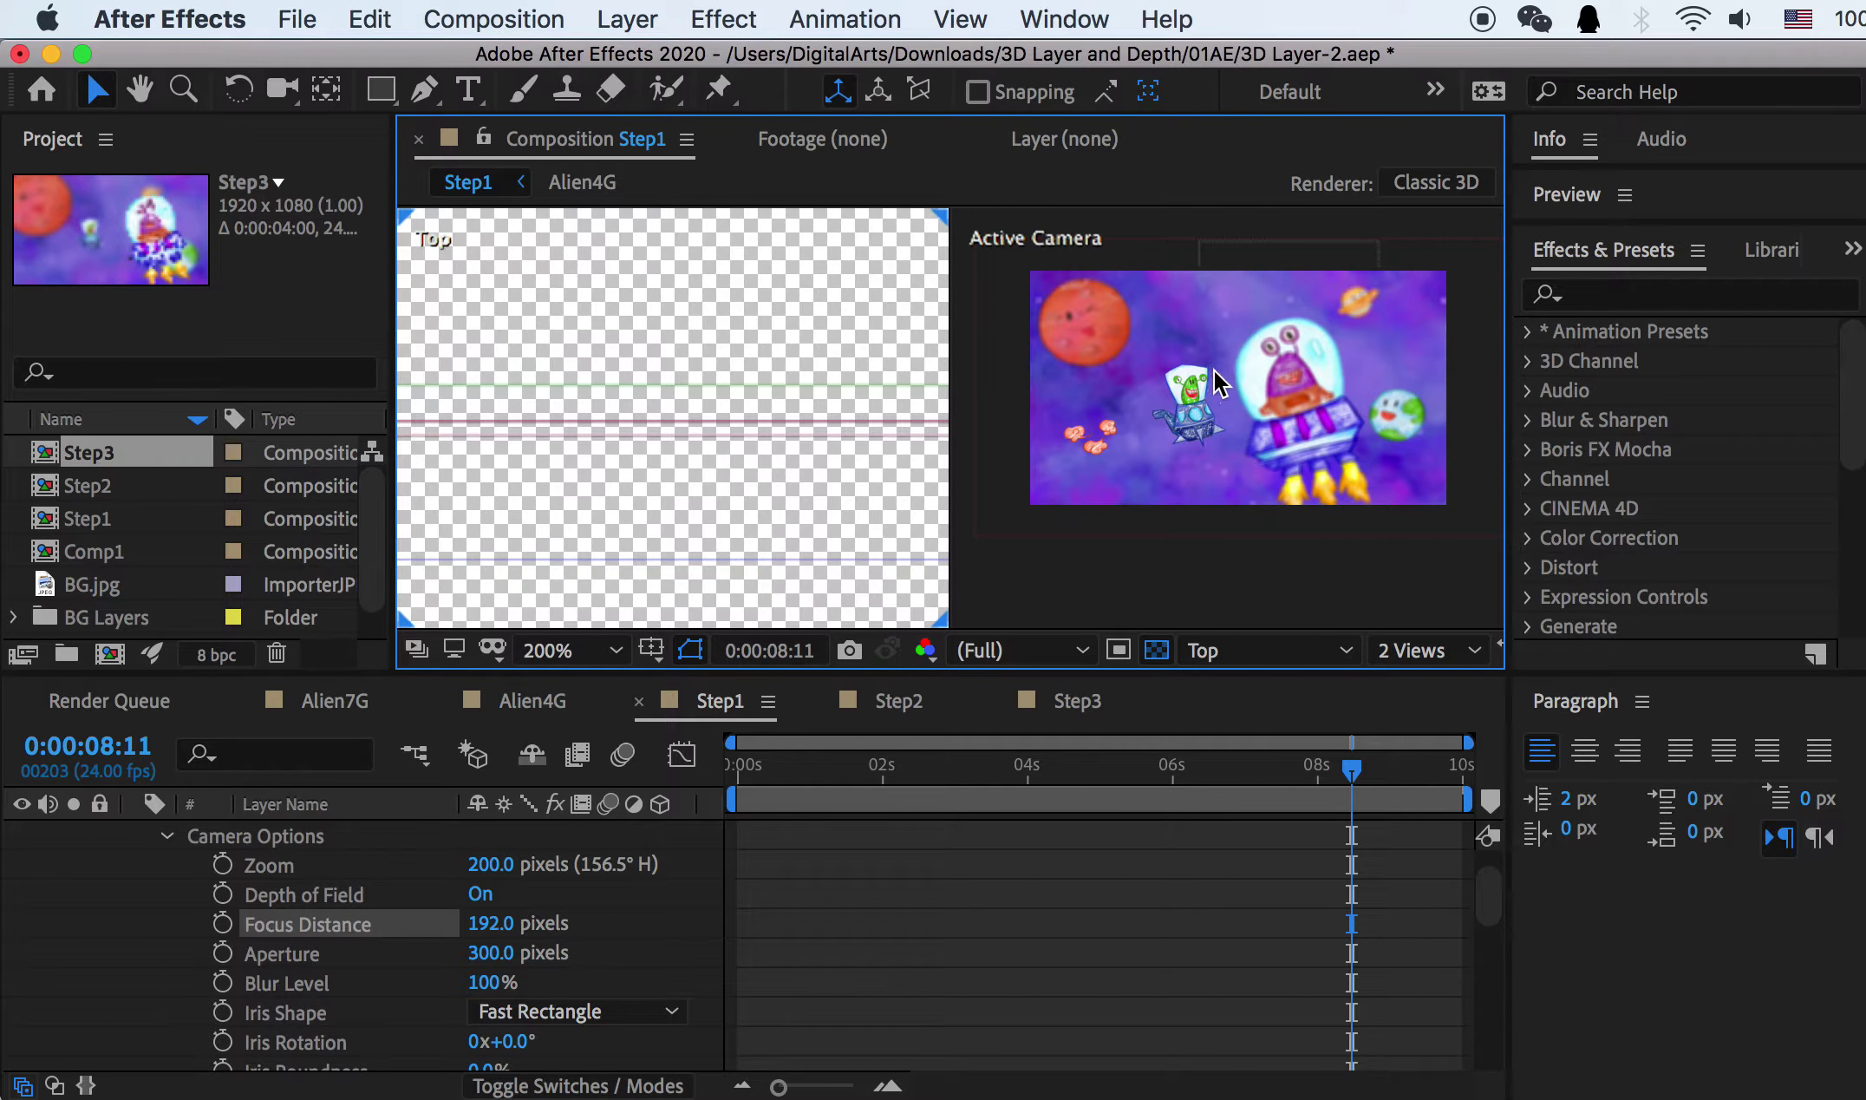
# Step: Increase the Focus Distance to 221 pixels to bring the green alien into focus
pyautogui.moveTo(487, 922); pyautogui.dragTo(532, 922)
pyautogui.scroll(2, 659, 503)
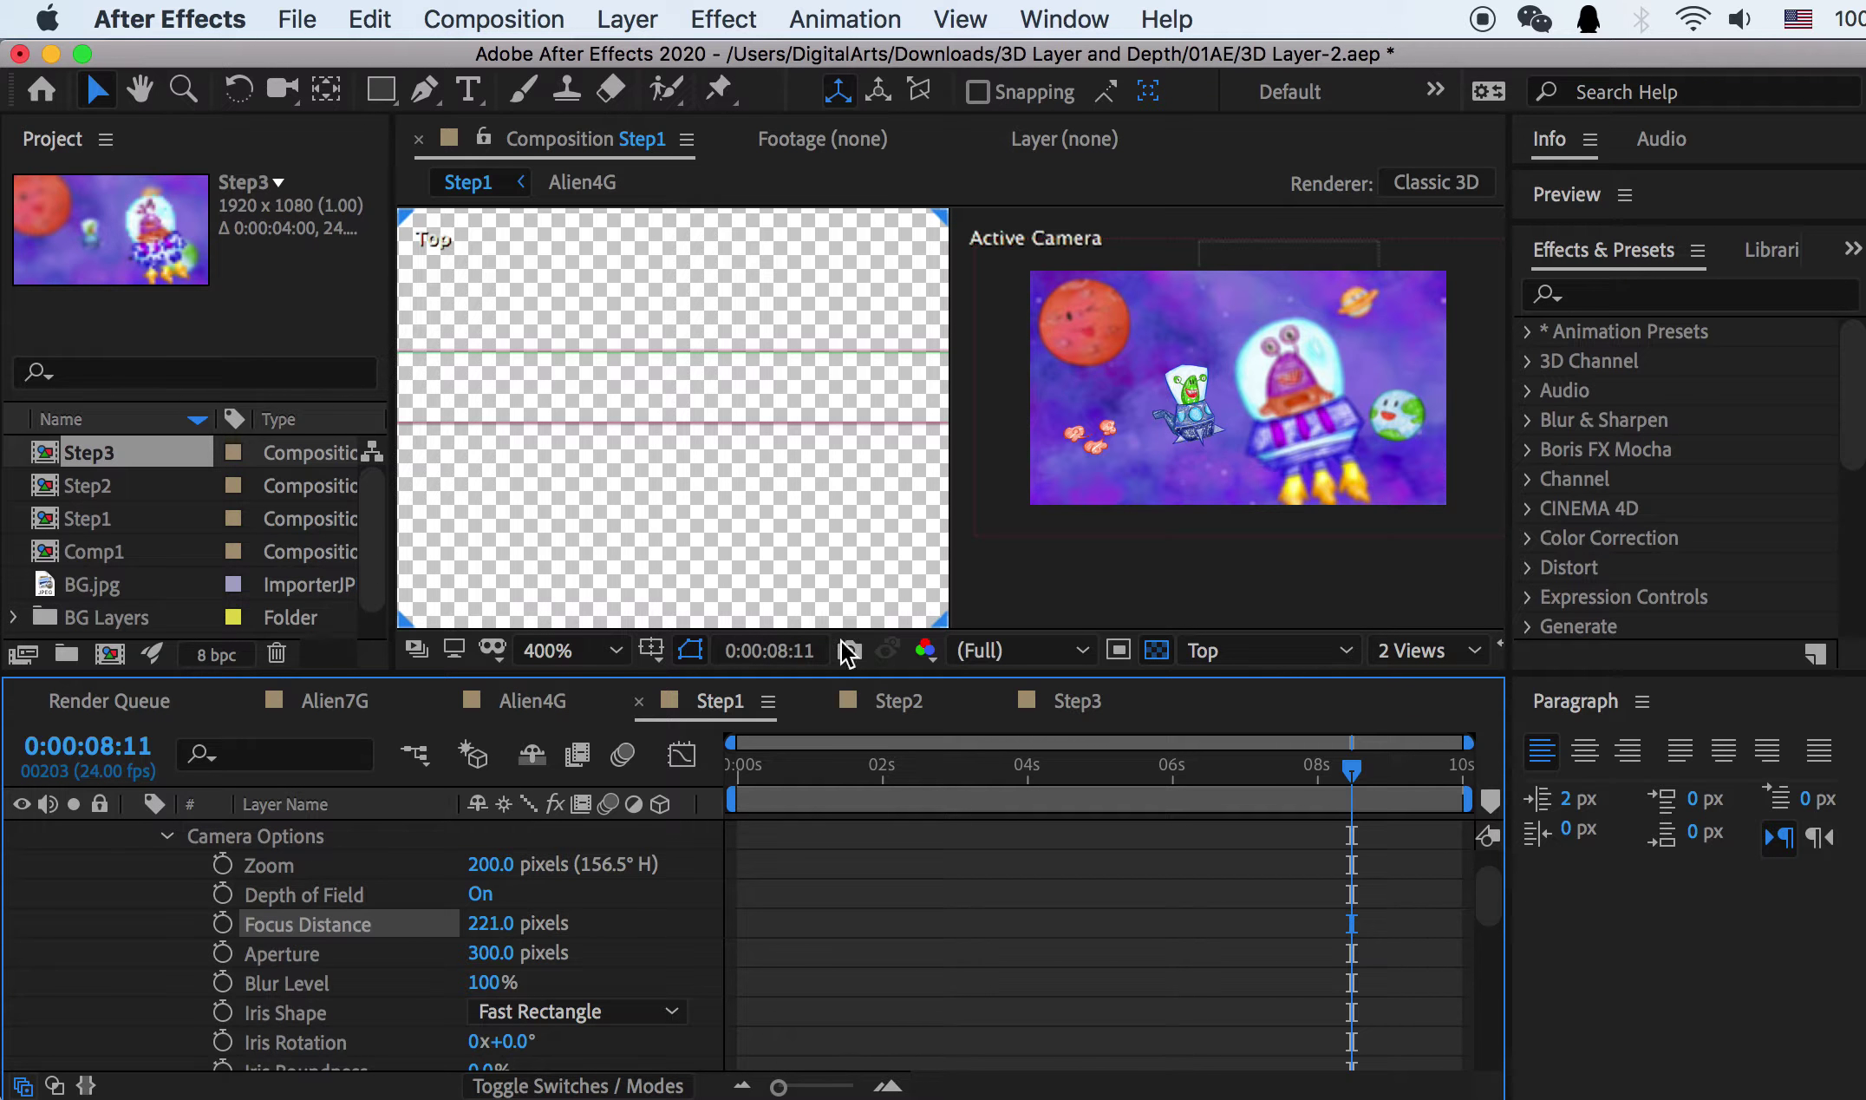
pyautogui.scroll(3, 1214, 404)
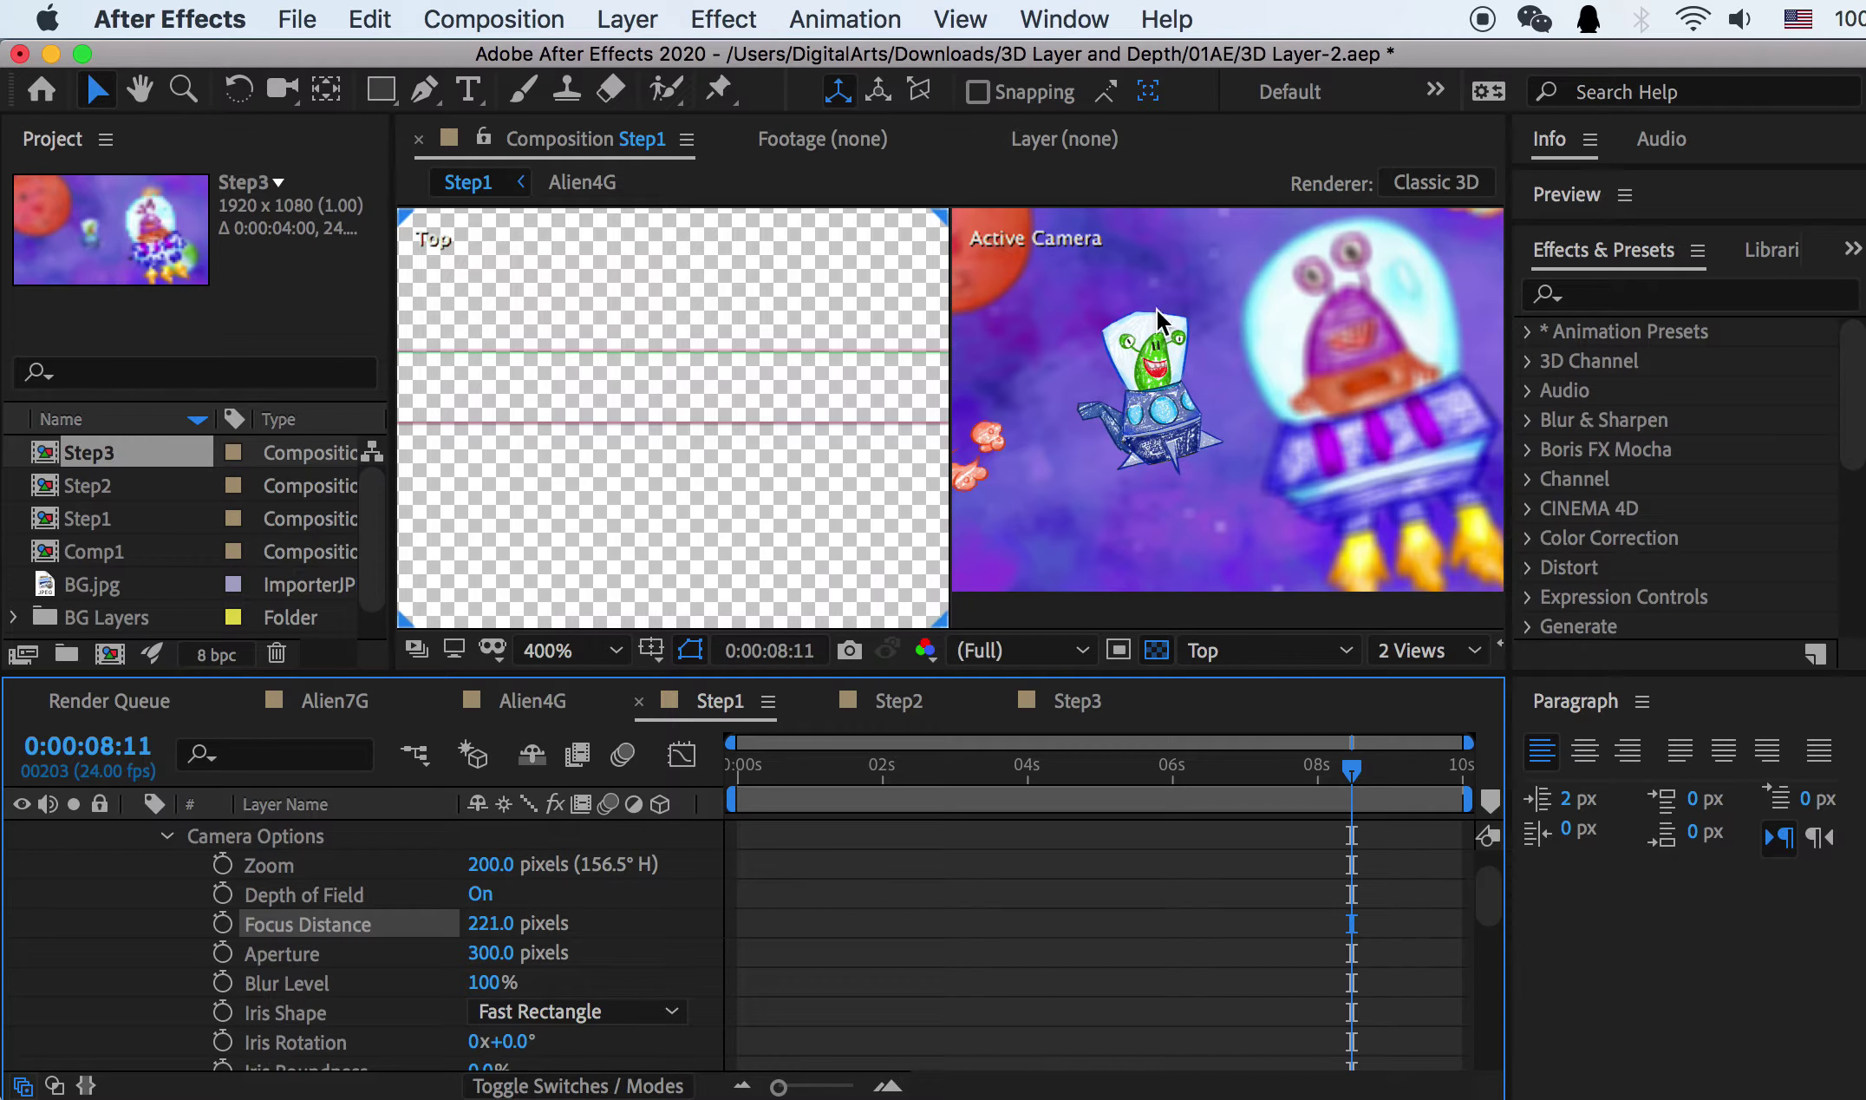
pyautogui.scroll(-3, 1211, 427)
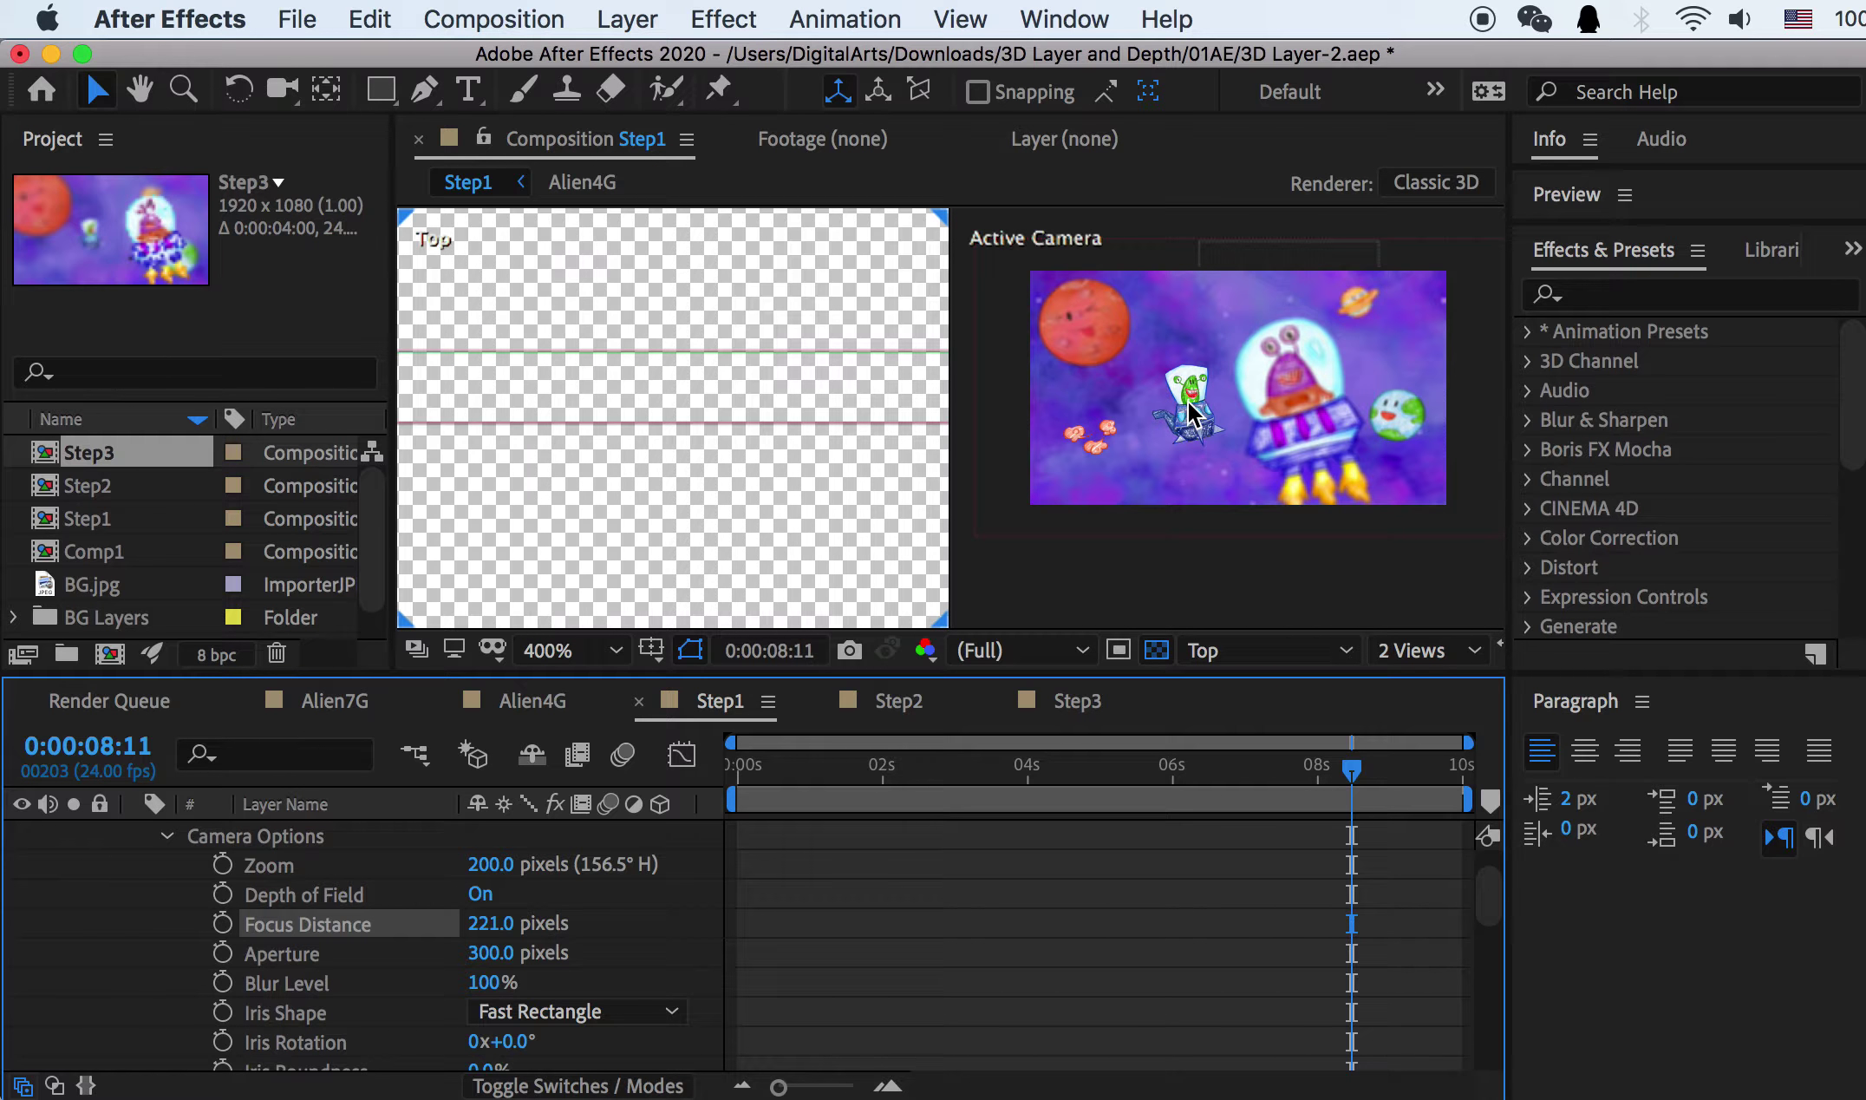
# Step: Move the current time to the one-second mark
pyautogui.moveTo(868, 767); pyautogui.dragTo(802, 771)
pyautogui.moveTo(1468, 742); pyautogui.dragTo(861, 742)
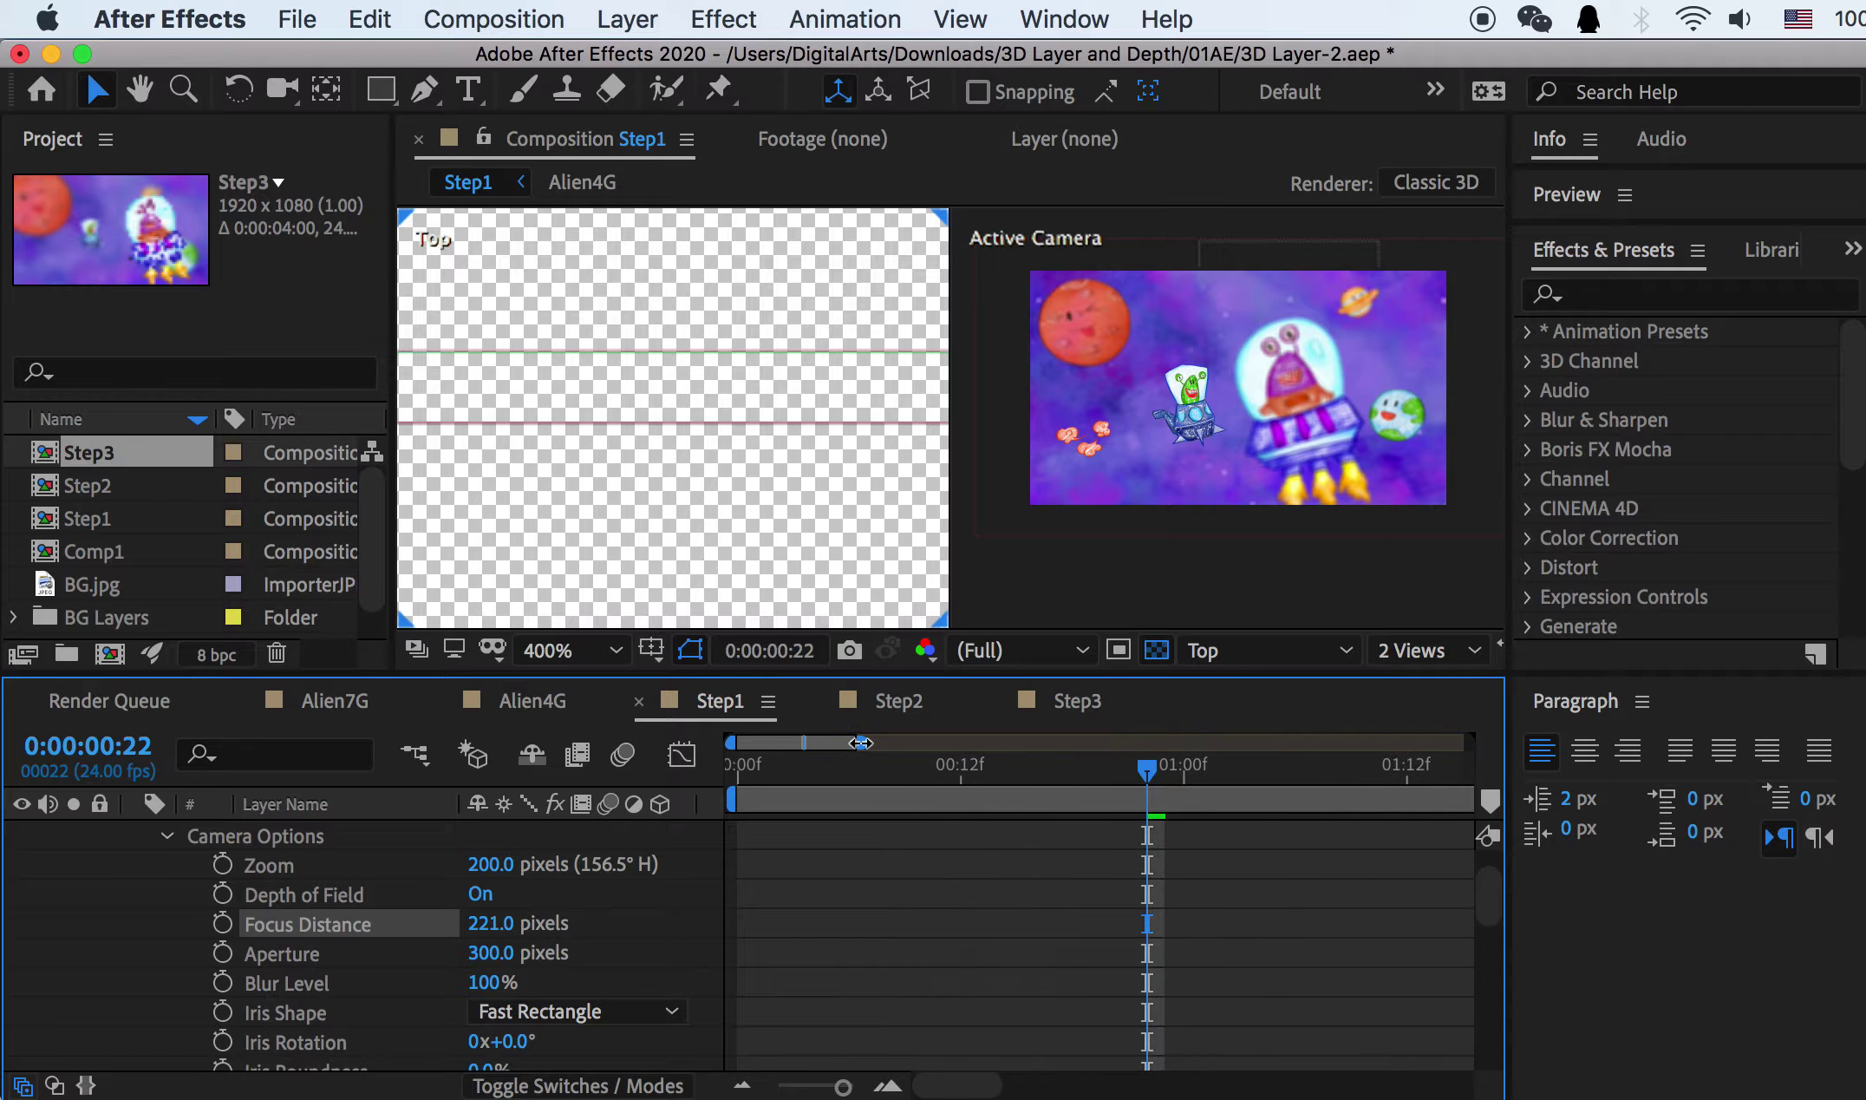
pyautogui.moveTo(1109, 771); pyautogui.dragTo(1174, 794)
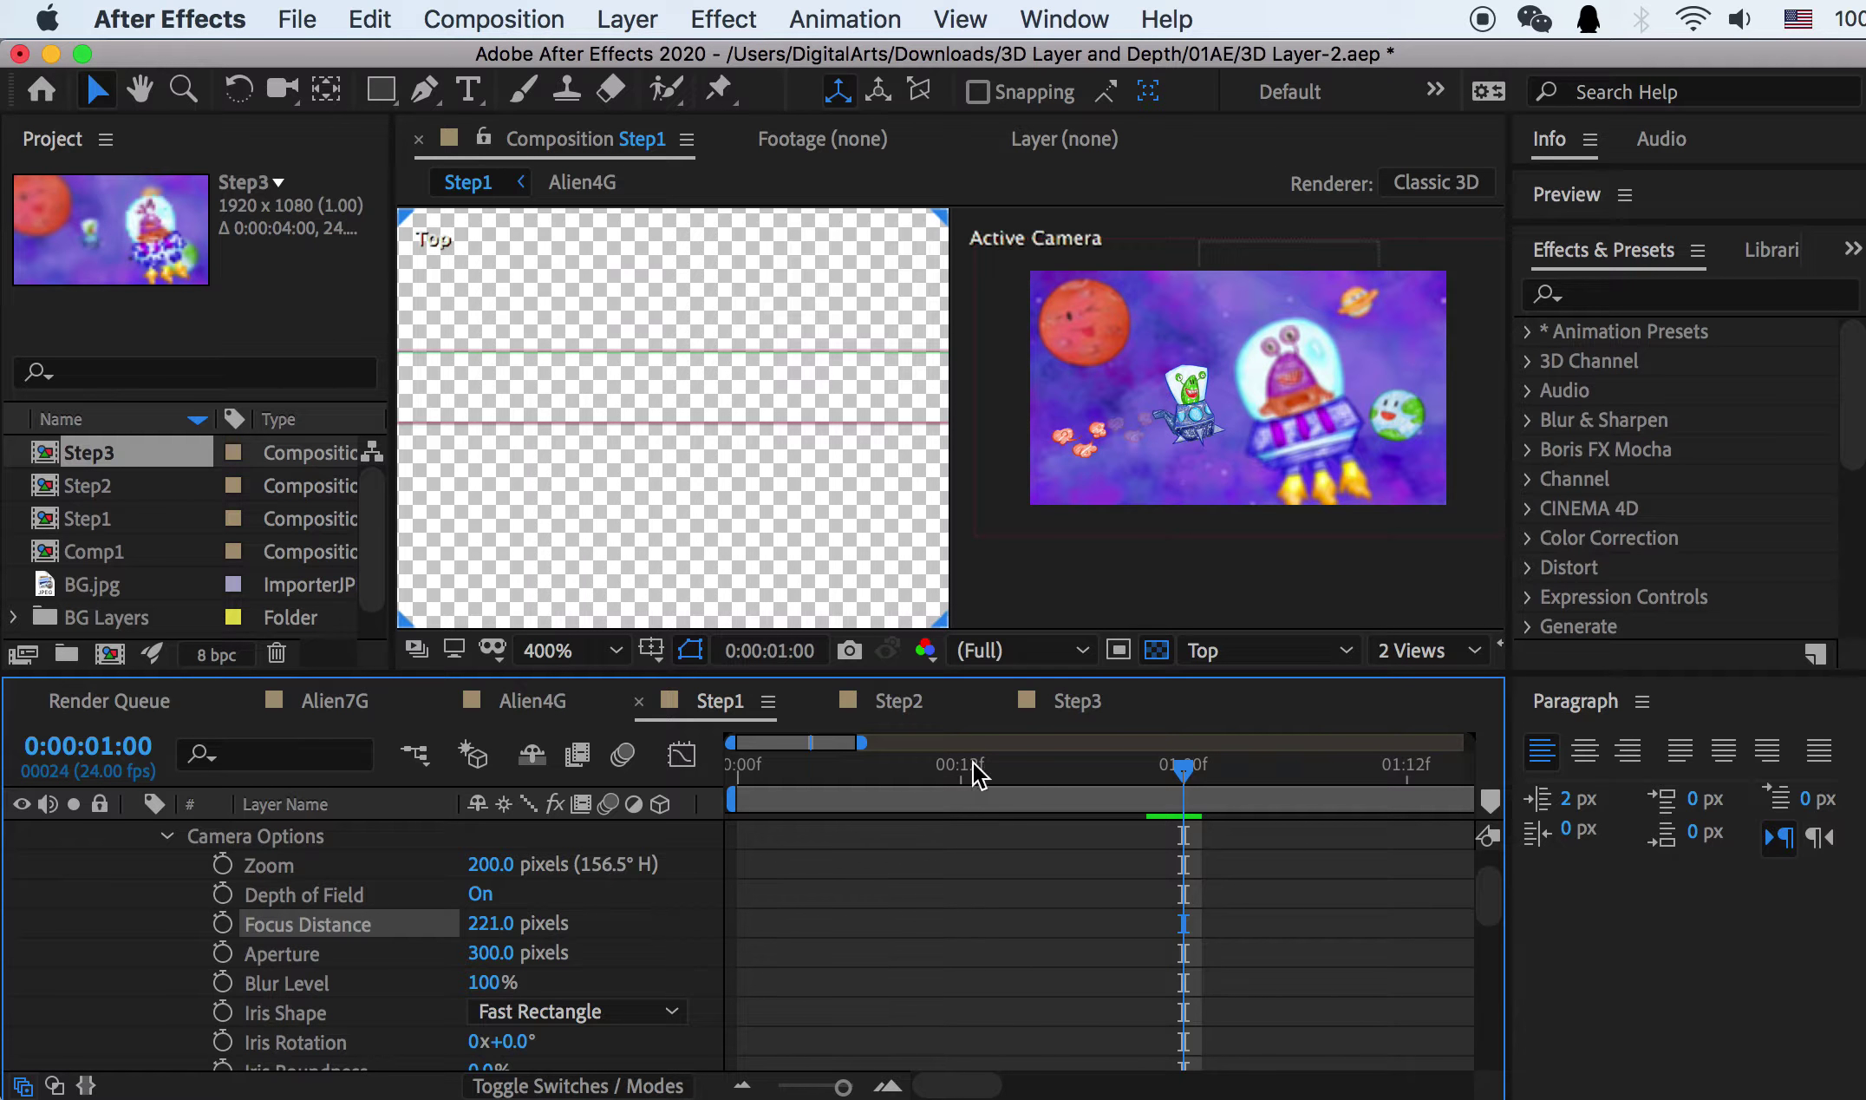
# Step: Keyframe Focus Distance at 120 pixels at 1:00 and 221 pixels at 1:07
pyautogui.click(223, 923)
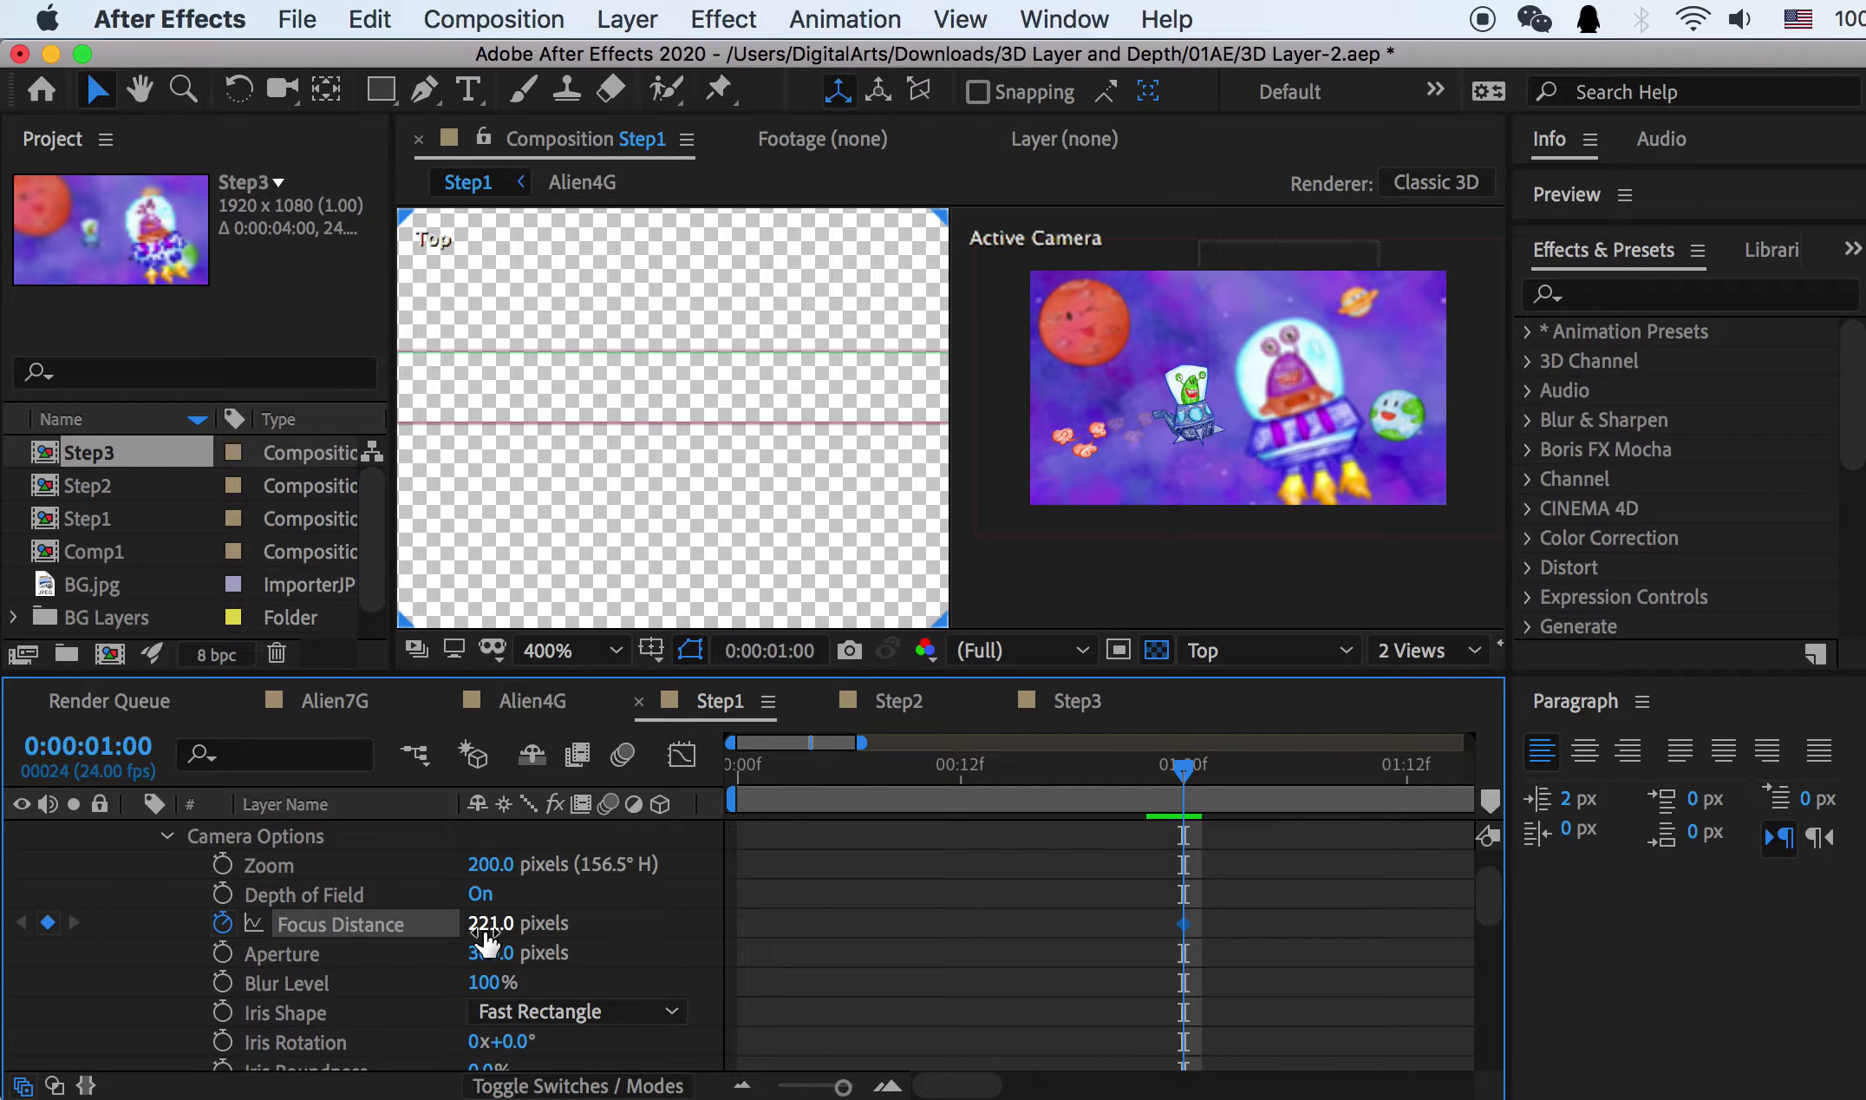
pyautogui.write('120')
pyautogui.press('Return')
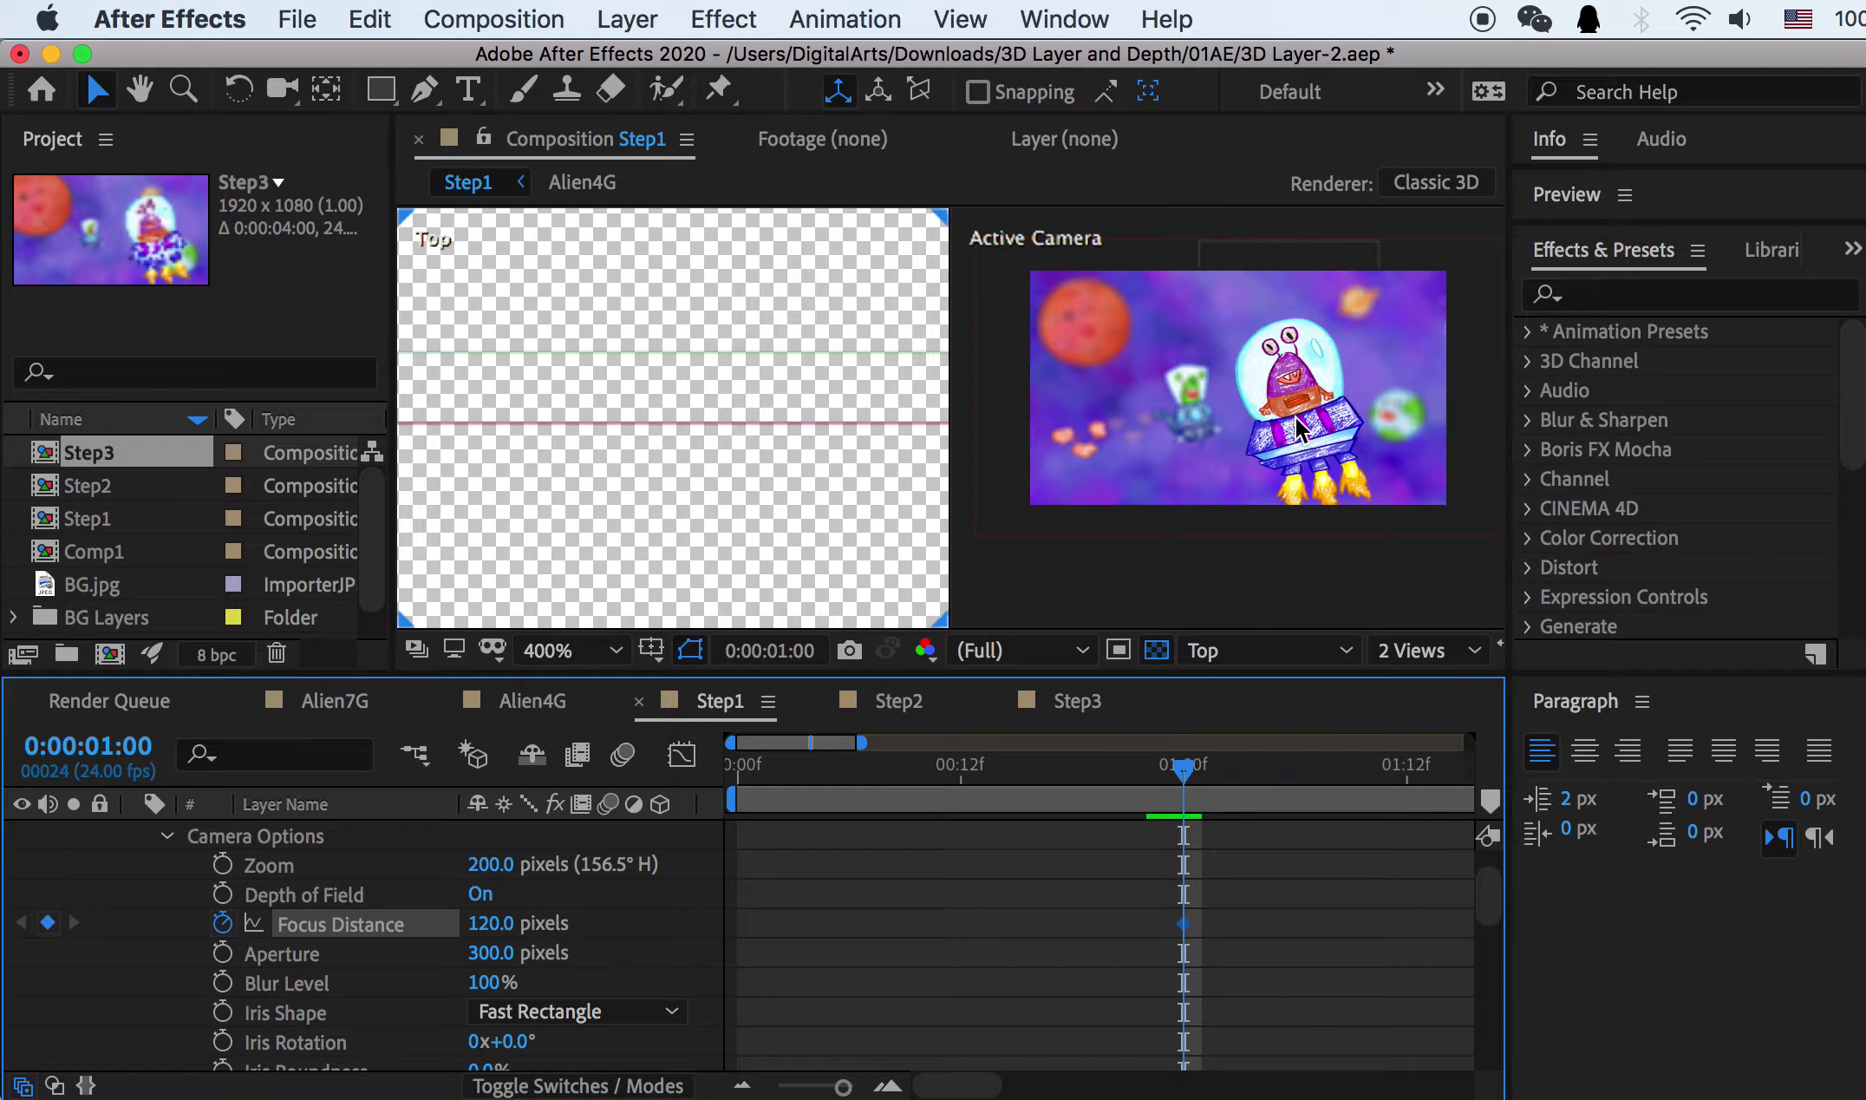
pyautogui.moveTo(1270, 761); pyautogui.dragTo(1316, 785)
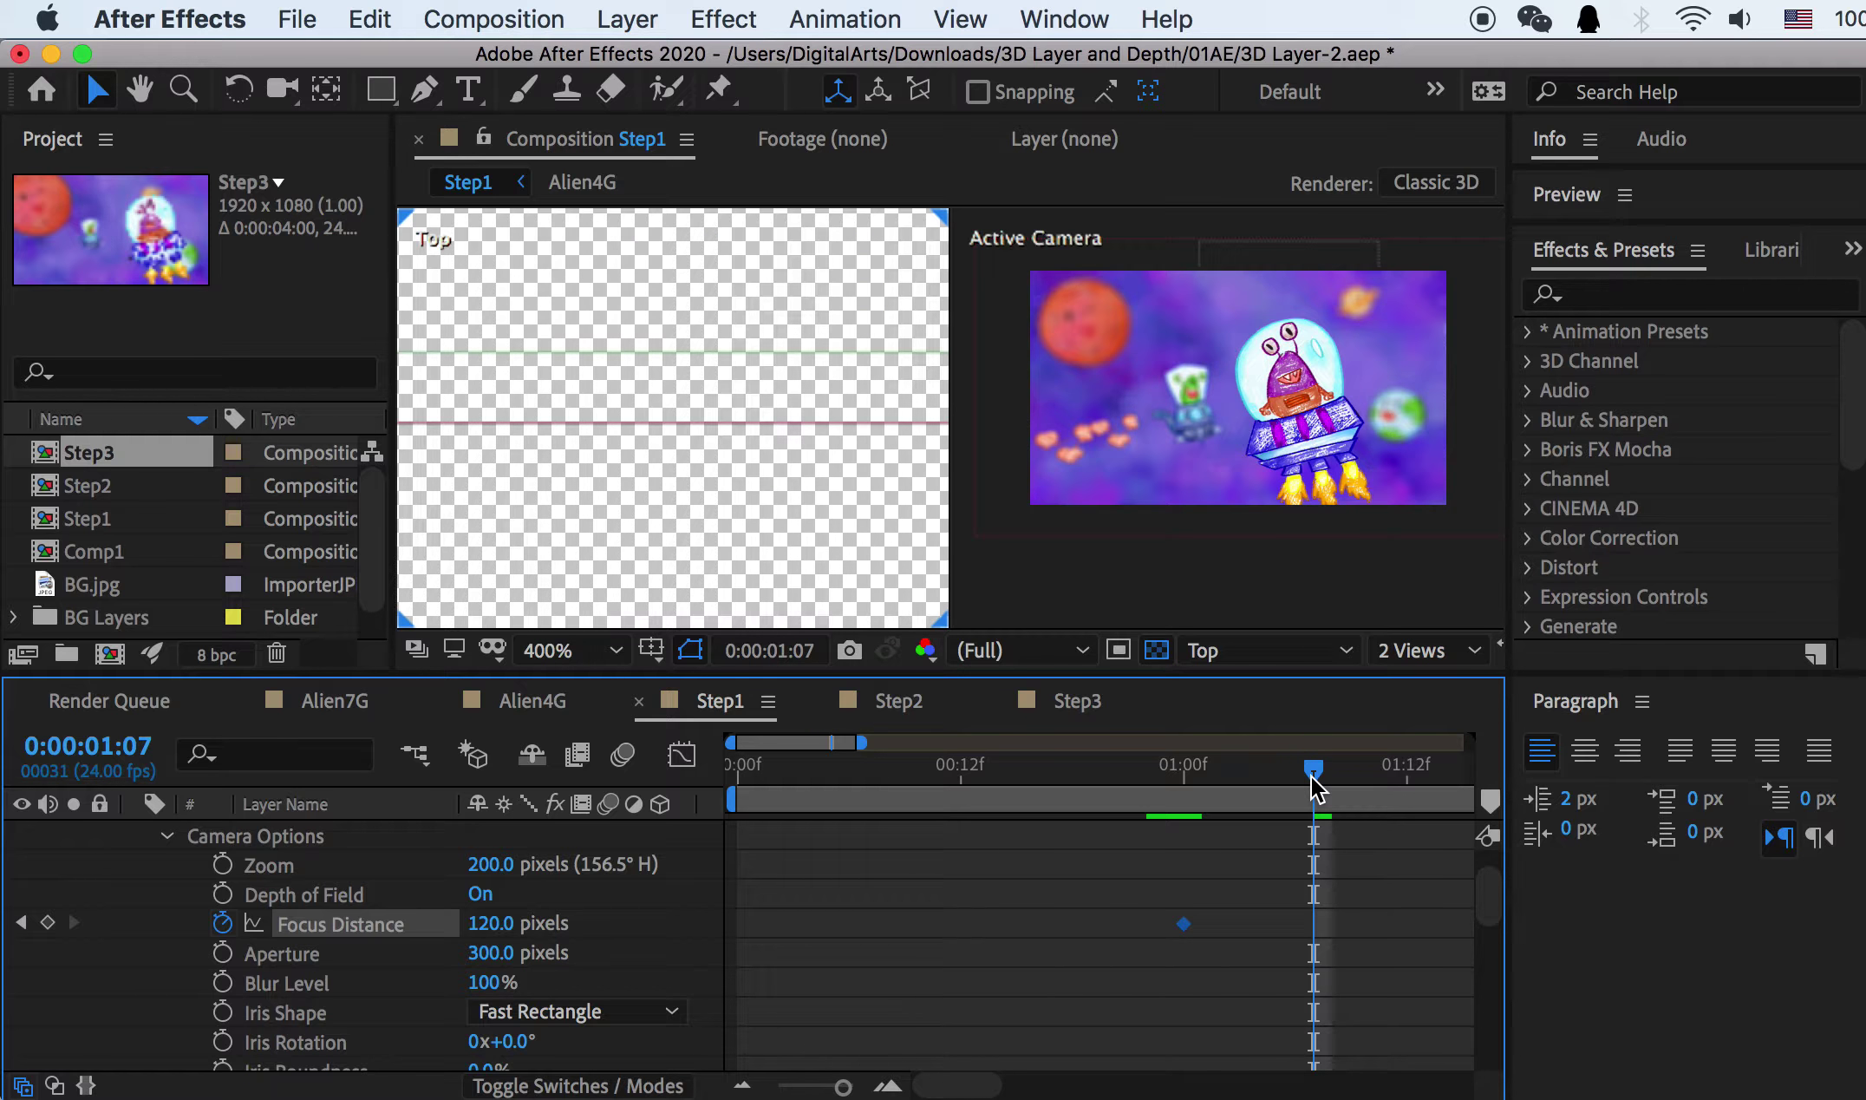
pyautogui.click(490, 923)
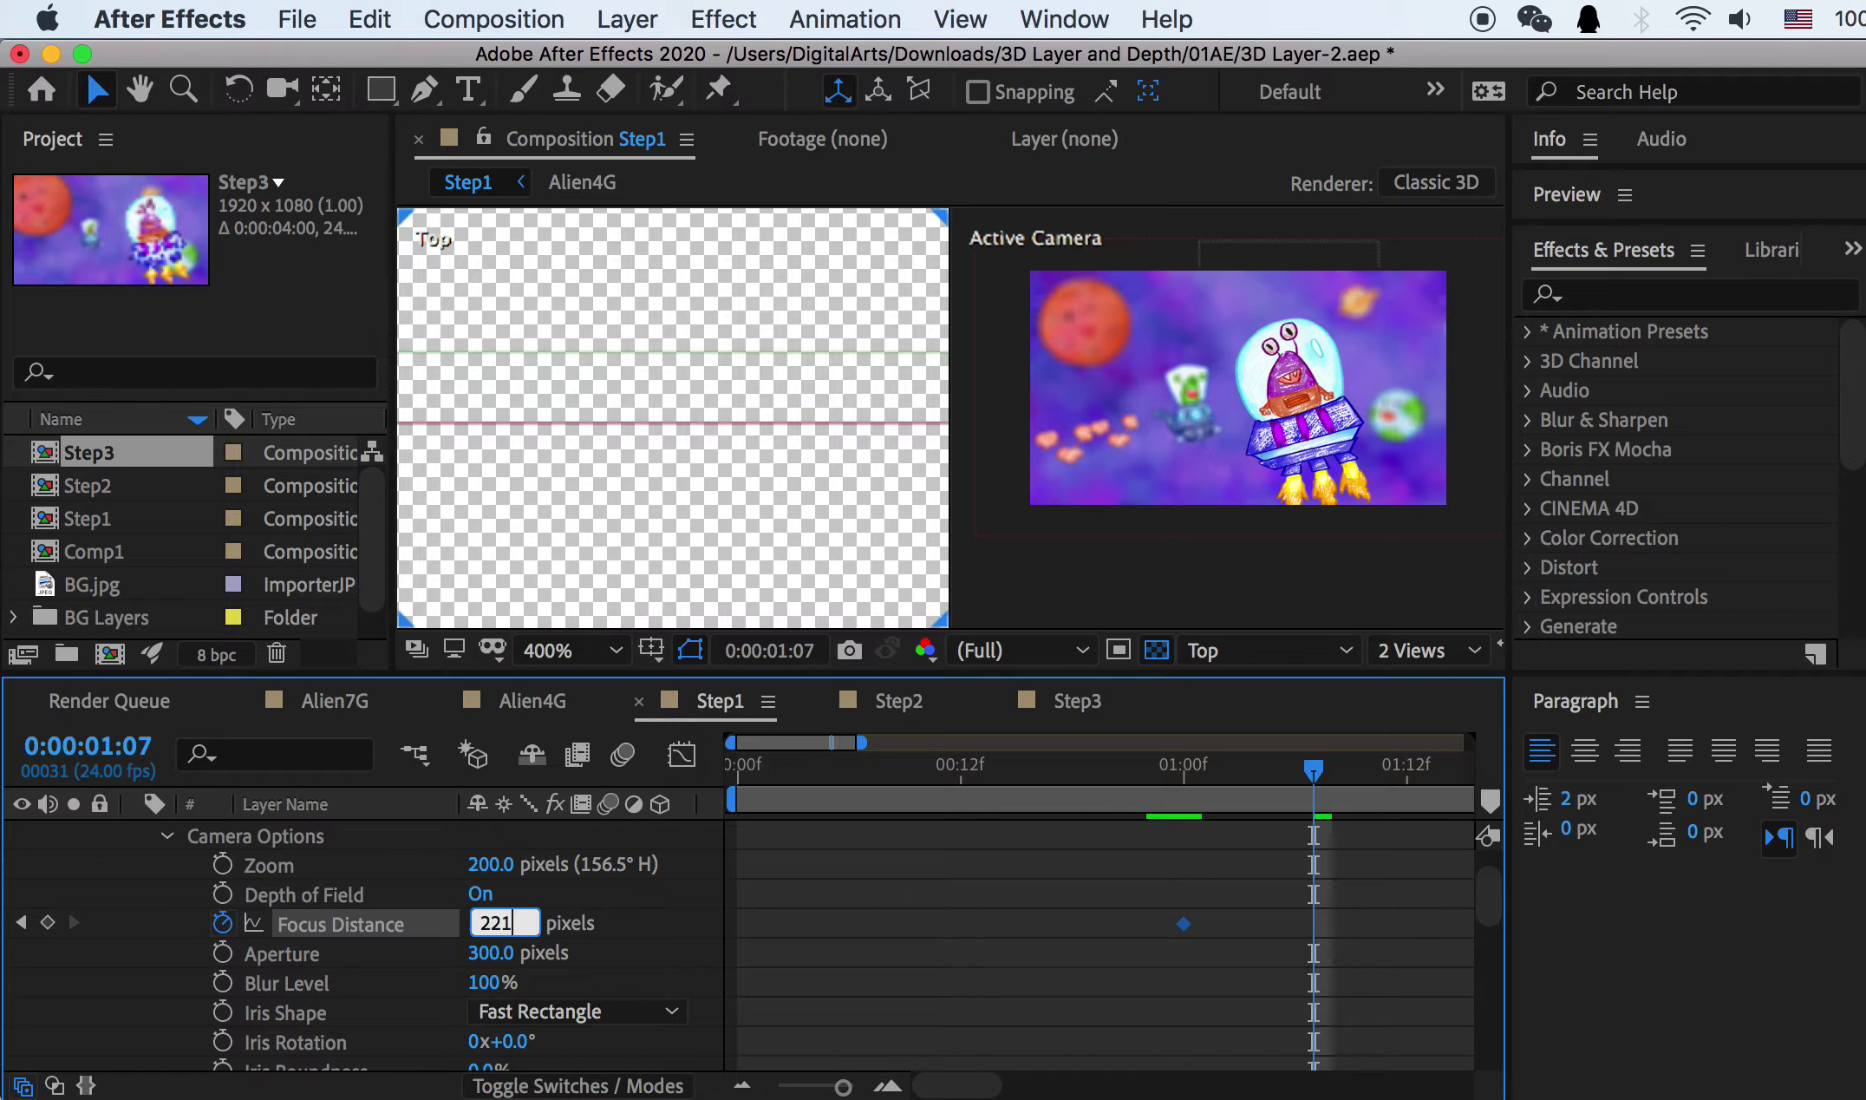
pyautogui.press('Return')
# Step: Preview the focus shift from the purple to the green alien, then return to the start
pyautogui.moveTo(1269, 762); pyautogui.dragTo(1123, 770)
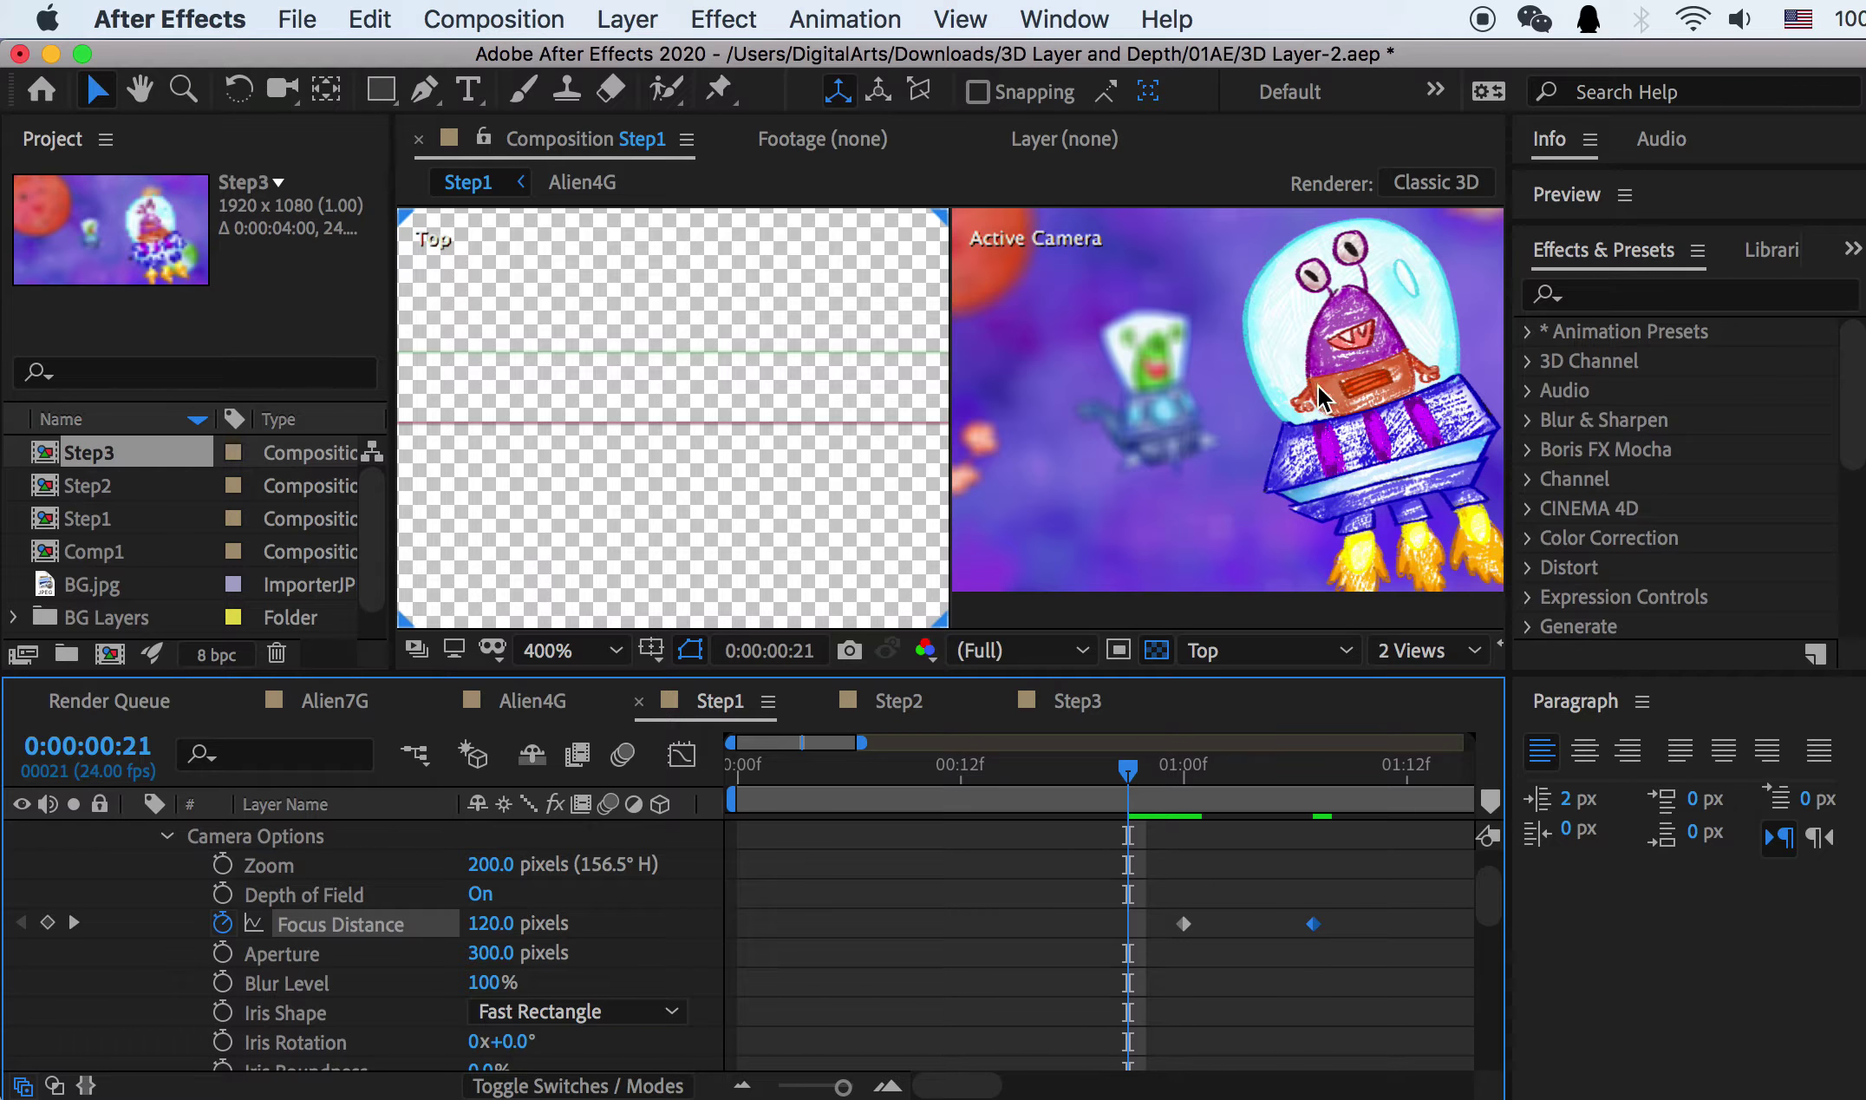
pyautogui.press('space')
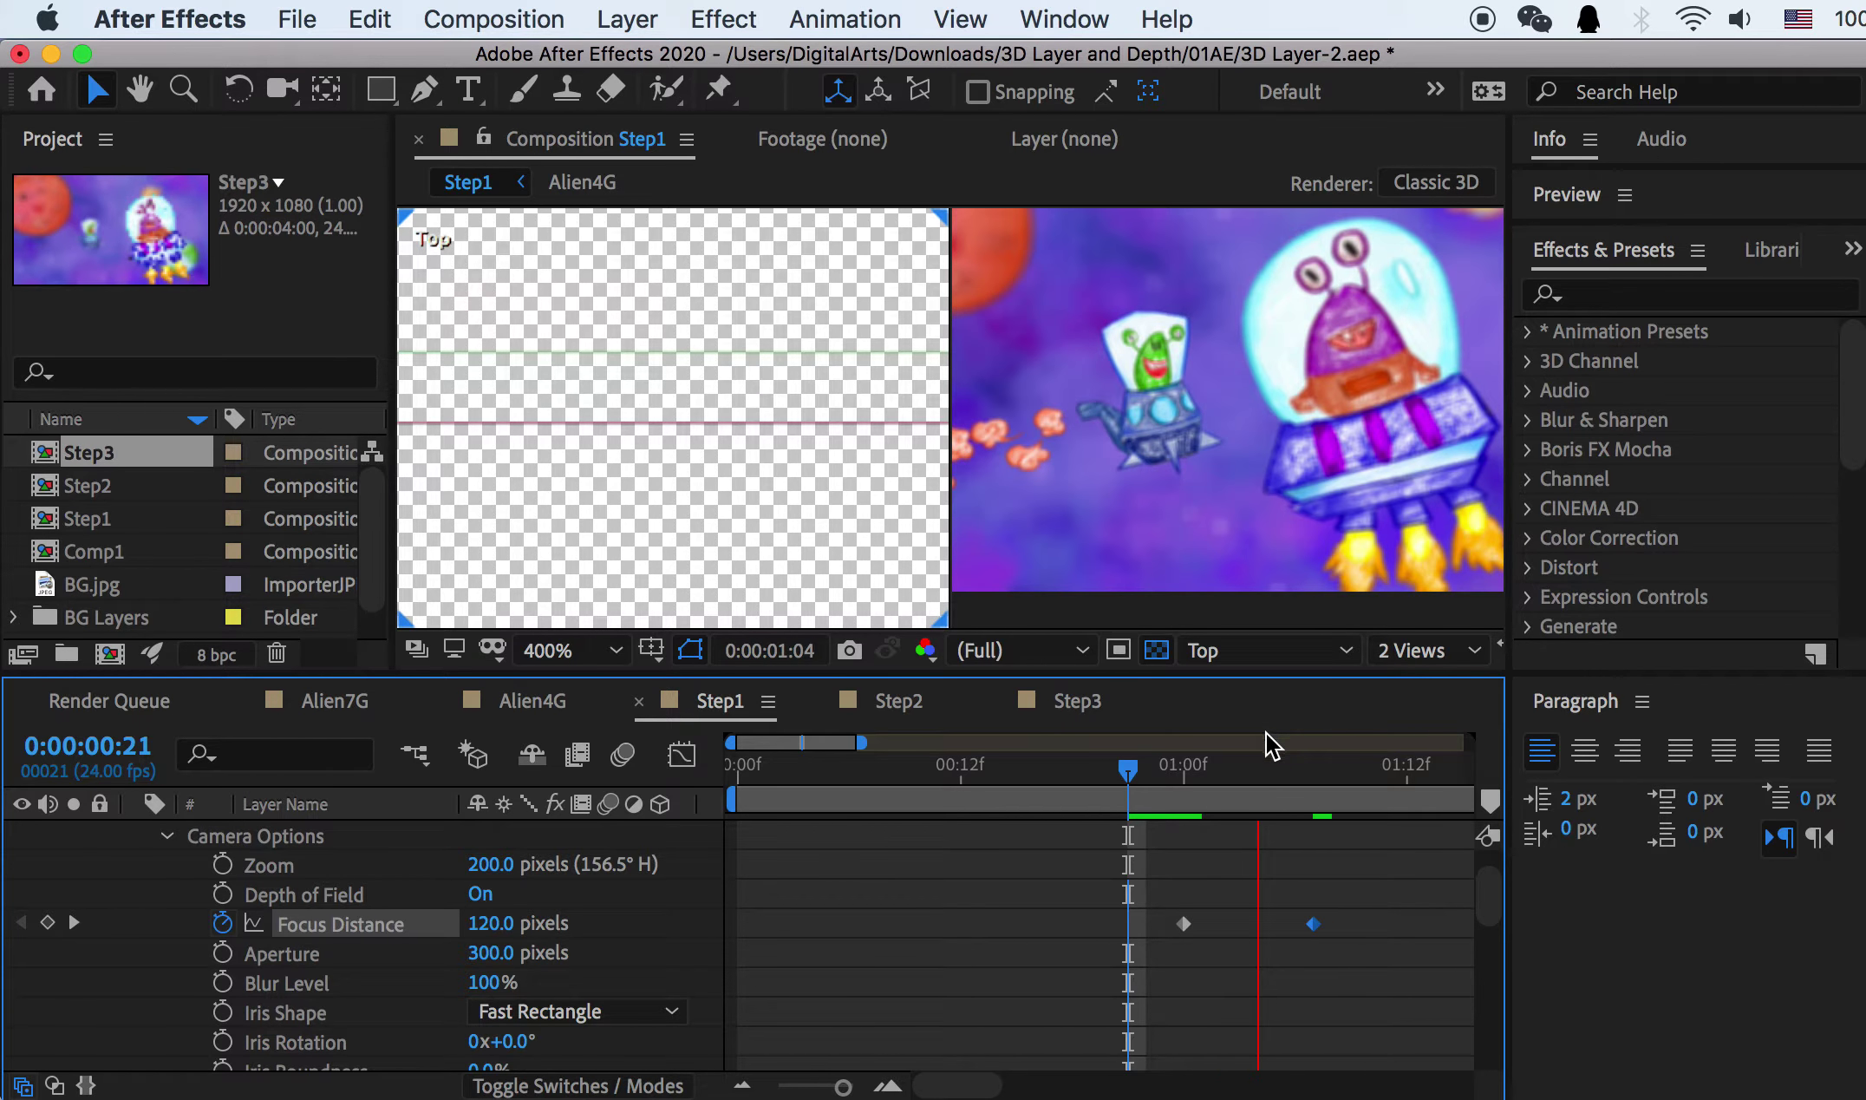
pyautogui.click(1263, 768)
pyautogui.moveTo(1265, 768); pyautogui.dragTo(1319, 693)
pyautogui.scroll(-2, 1281, 526)
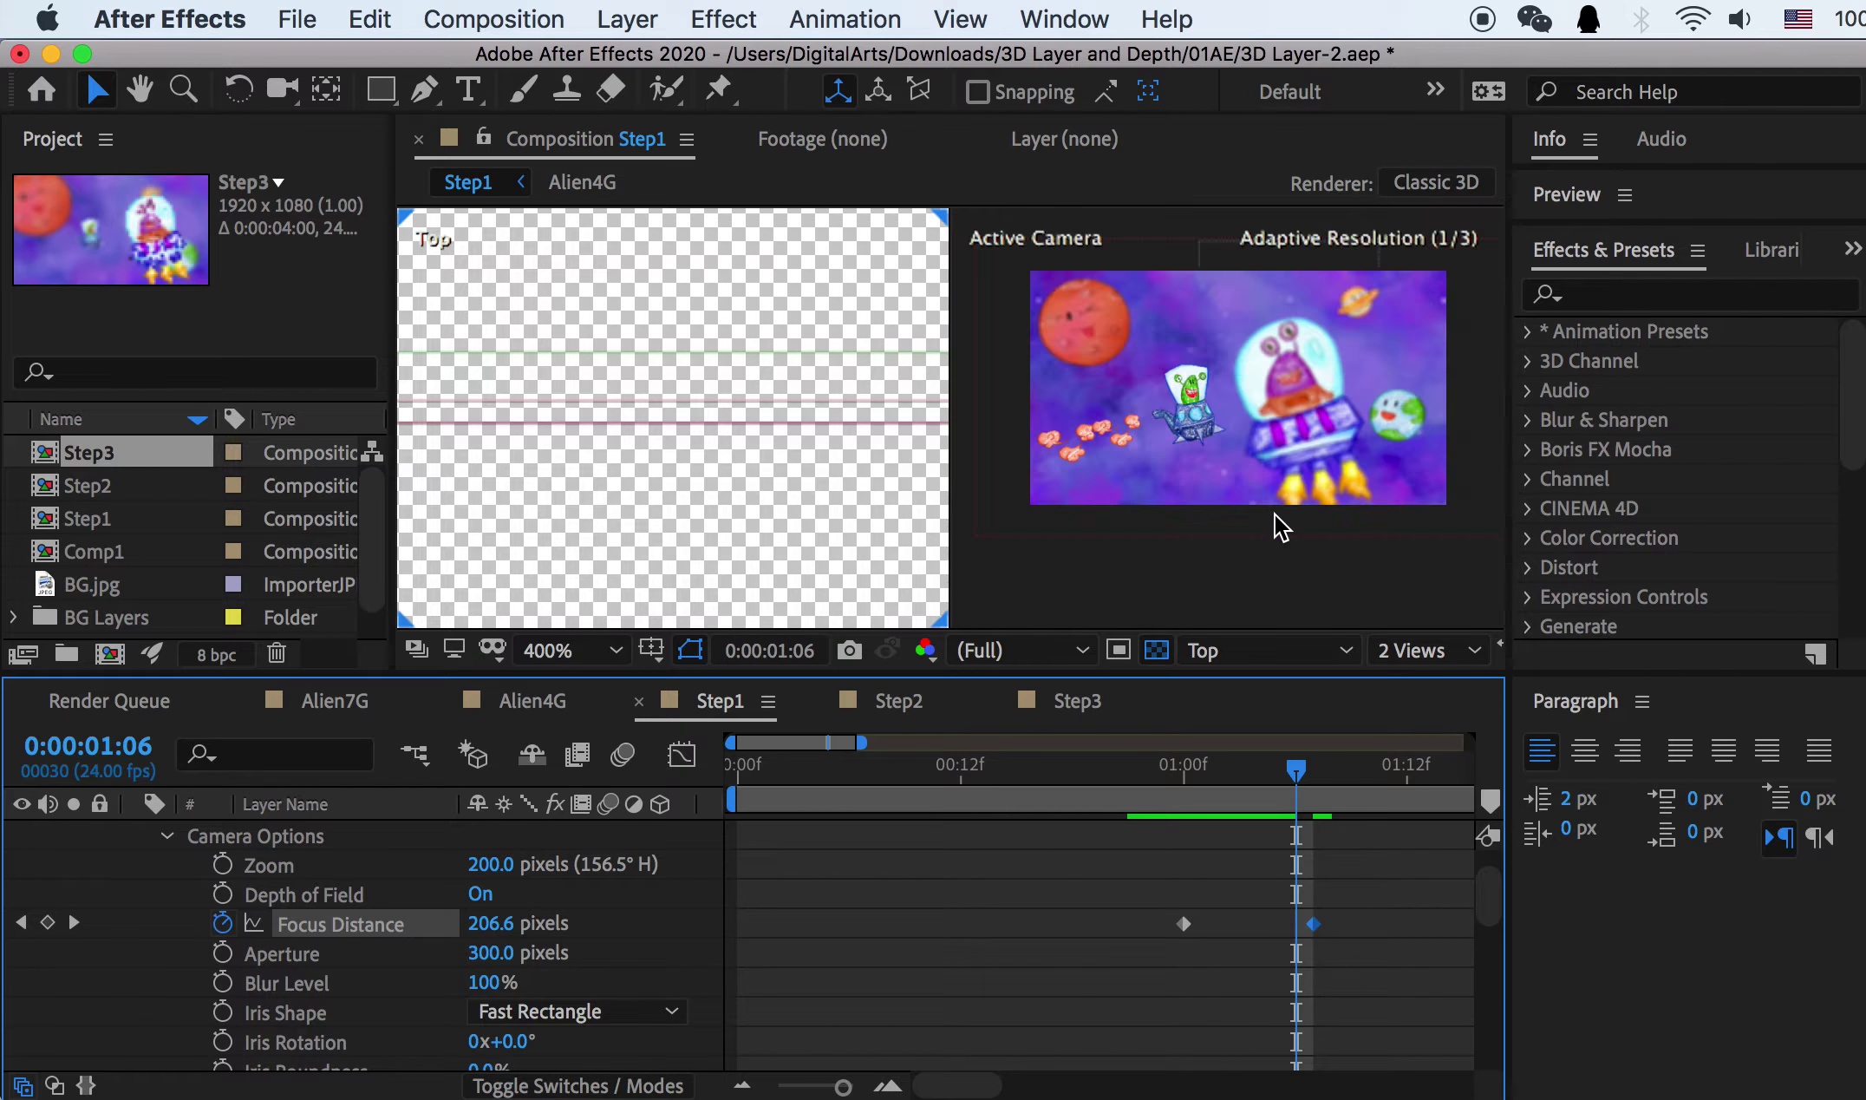
pyautogui.moveTo(1246, 763); pyautogui.dragTo(737, 767)
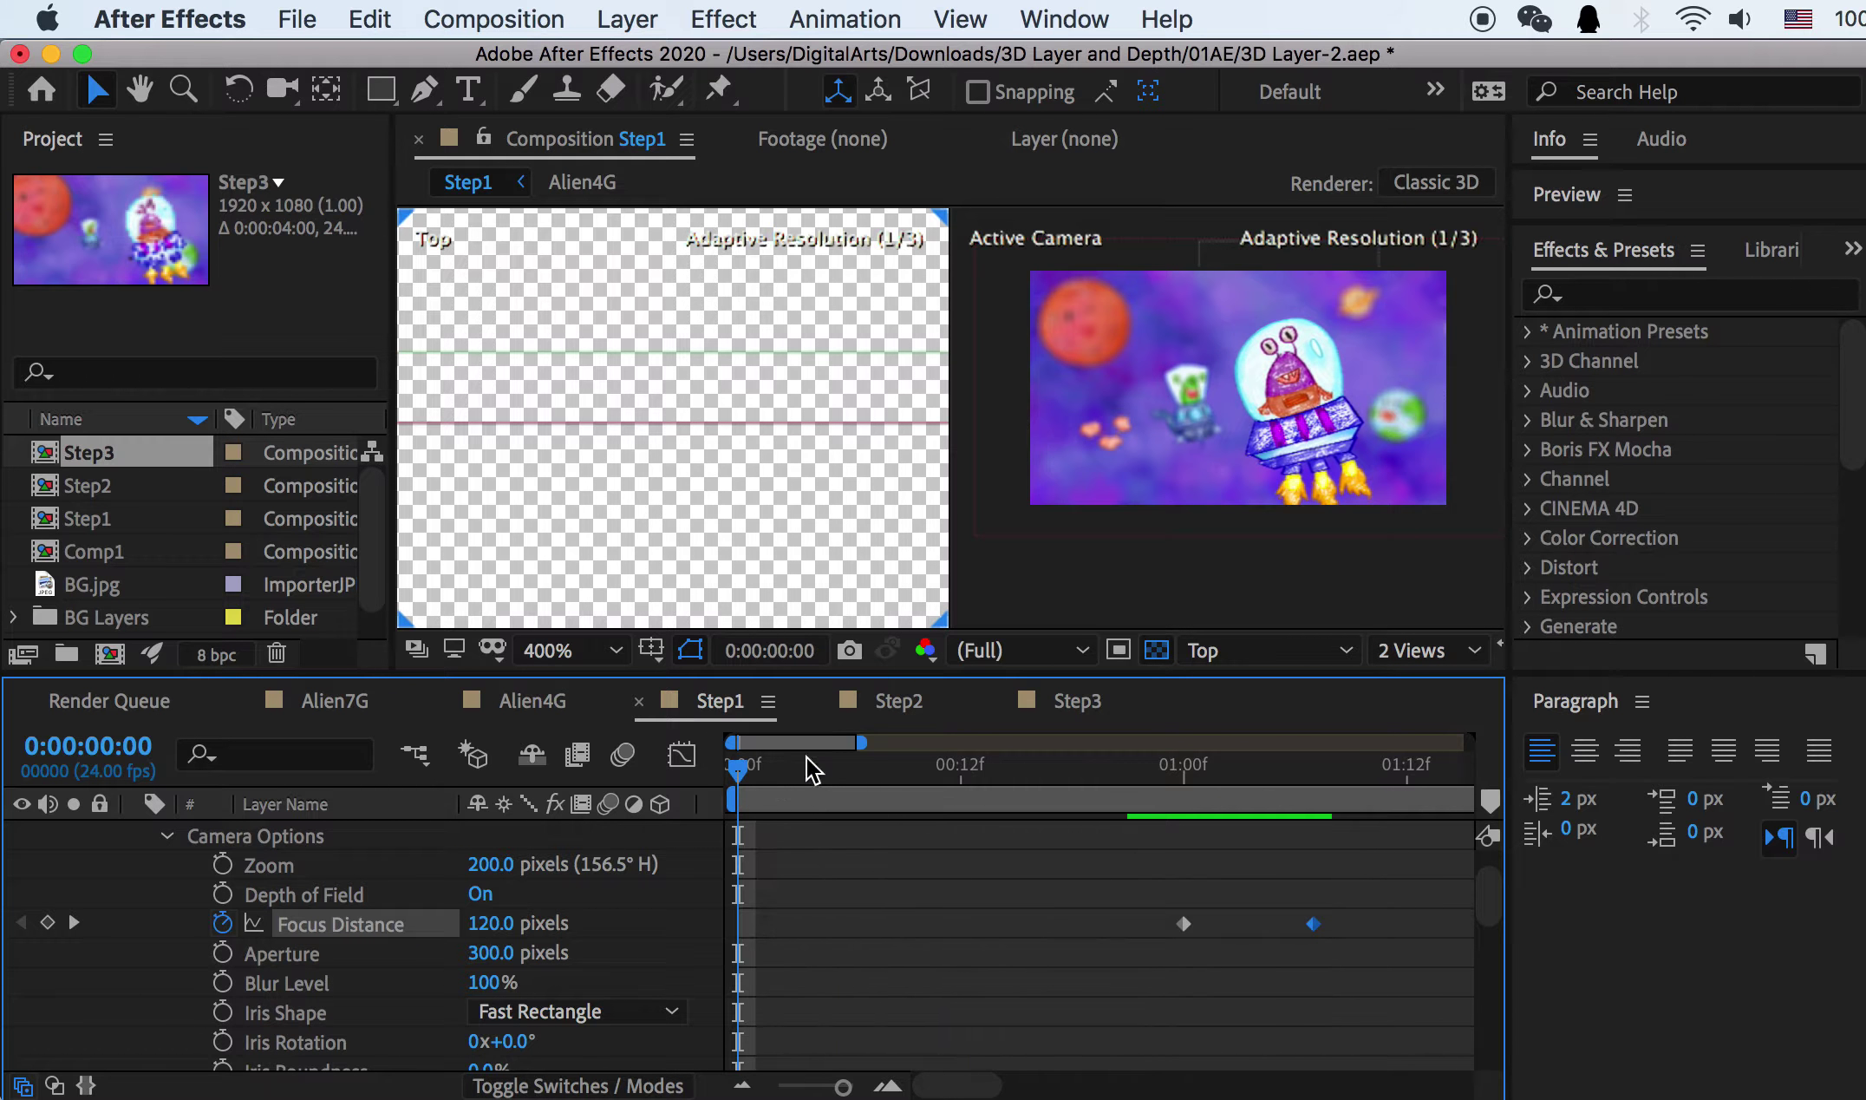
pyautogui.moveTo(1474, 721); pyautogui.dragTo(855, 721)
# Step: Set a starting Position keyframe on Camera 1 at frame 0, with X at 960
pyautogui.scroll(2, 299, 915)
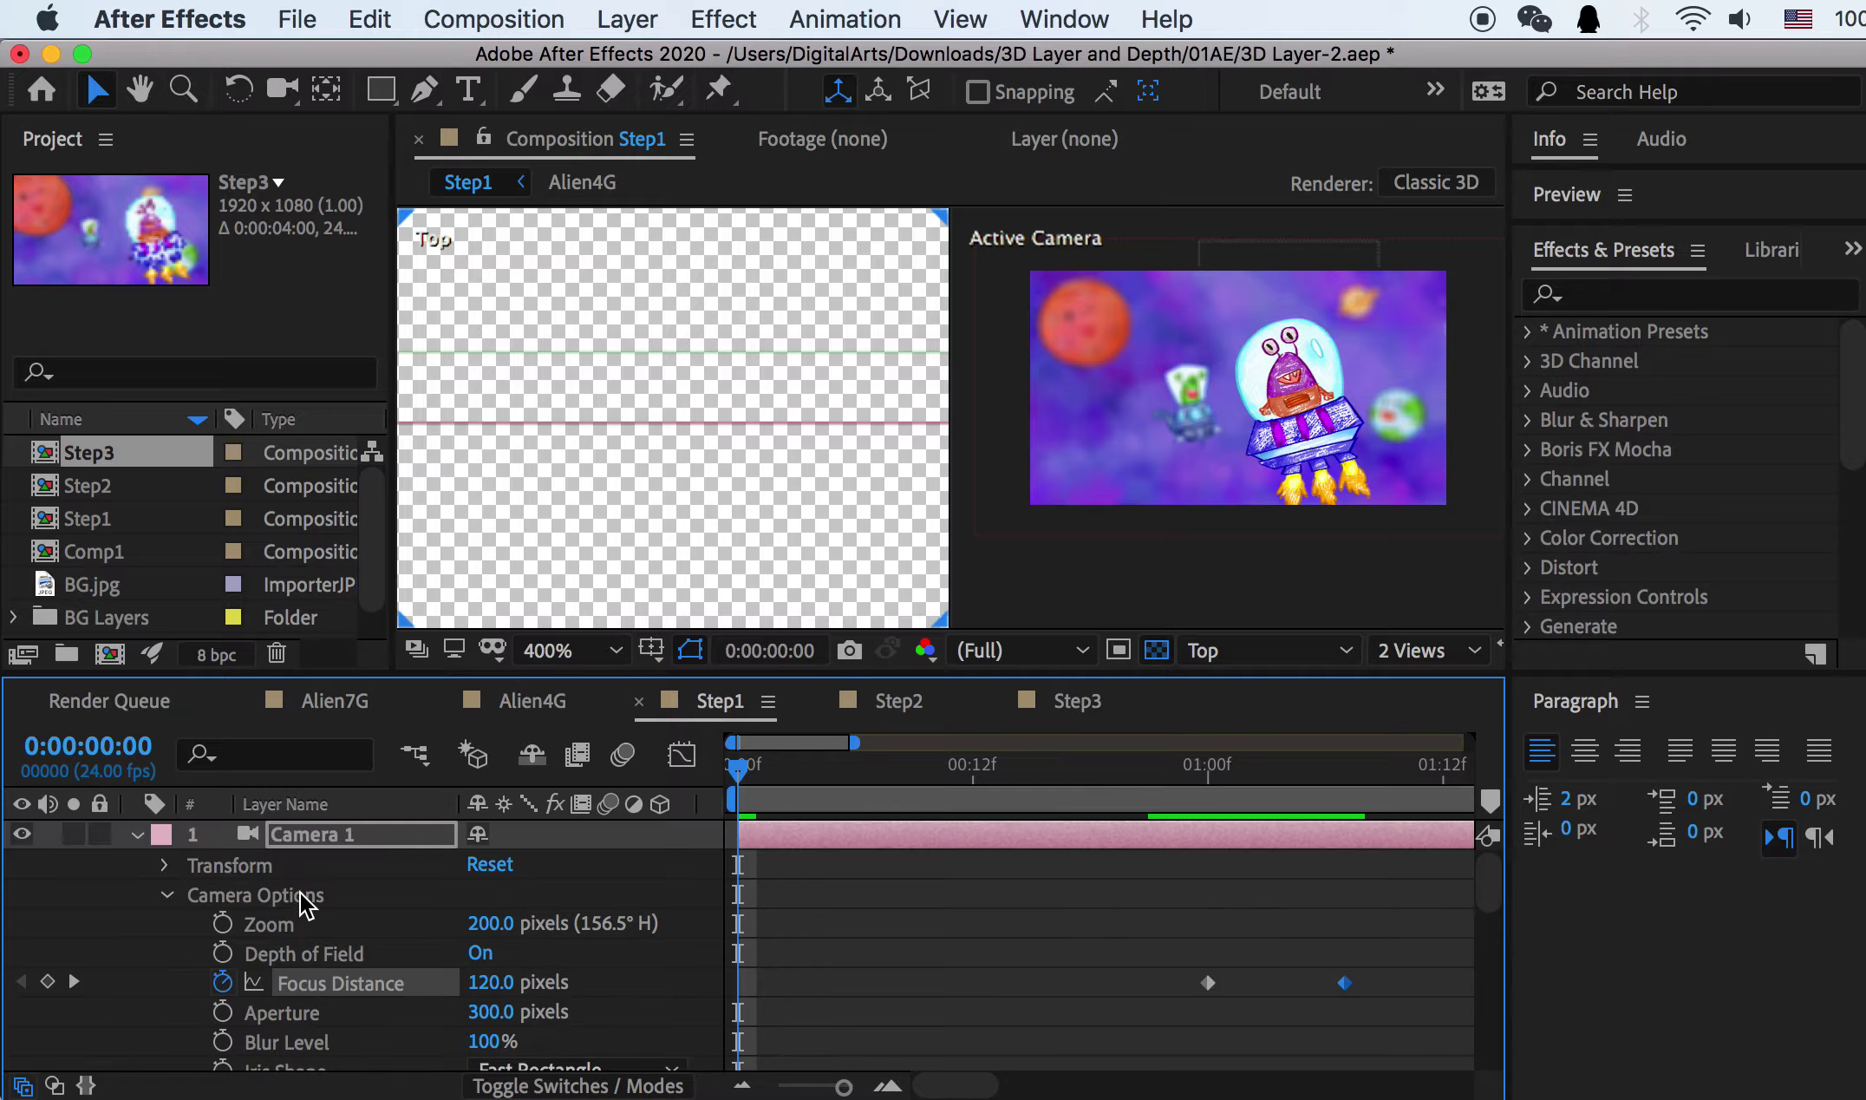
pyautogui.click(299, 839)
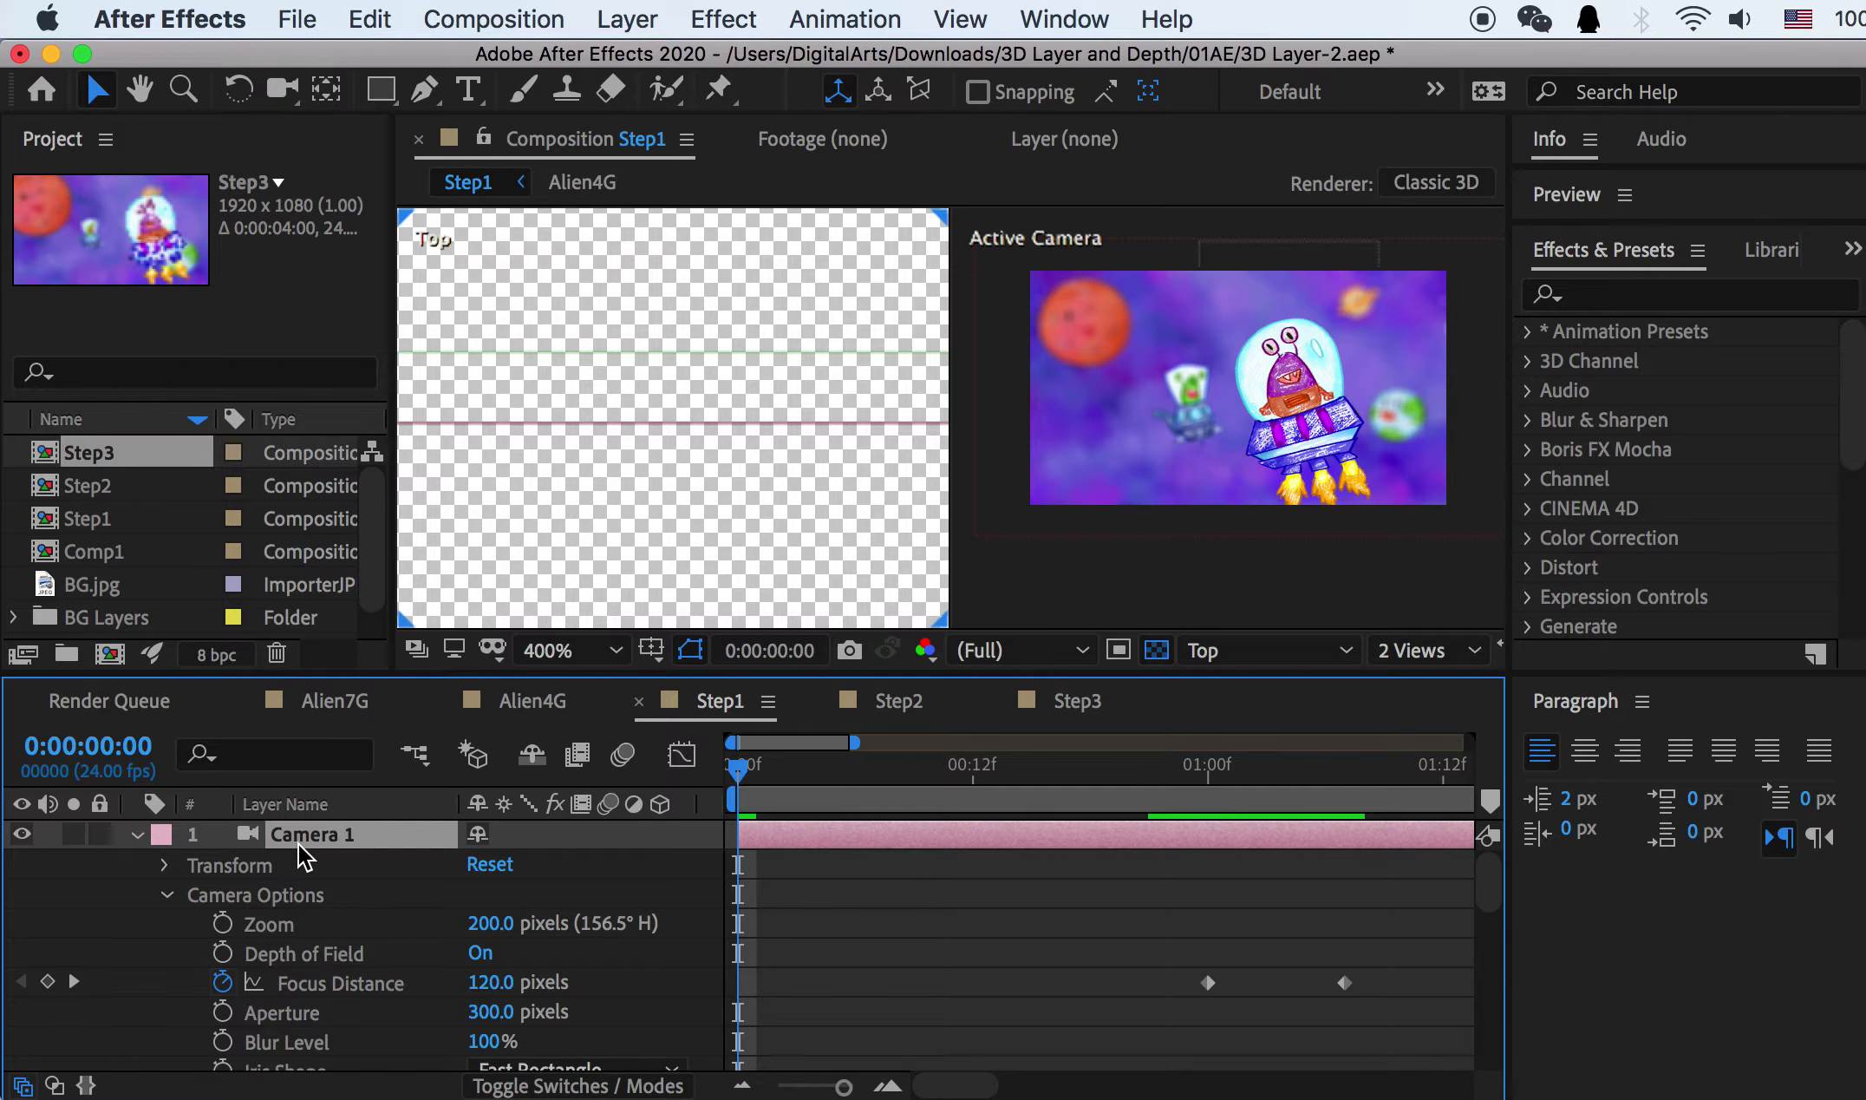
pyautogui.press('p')
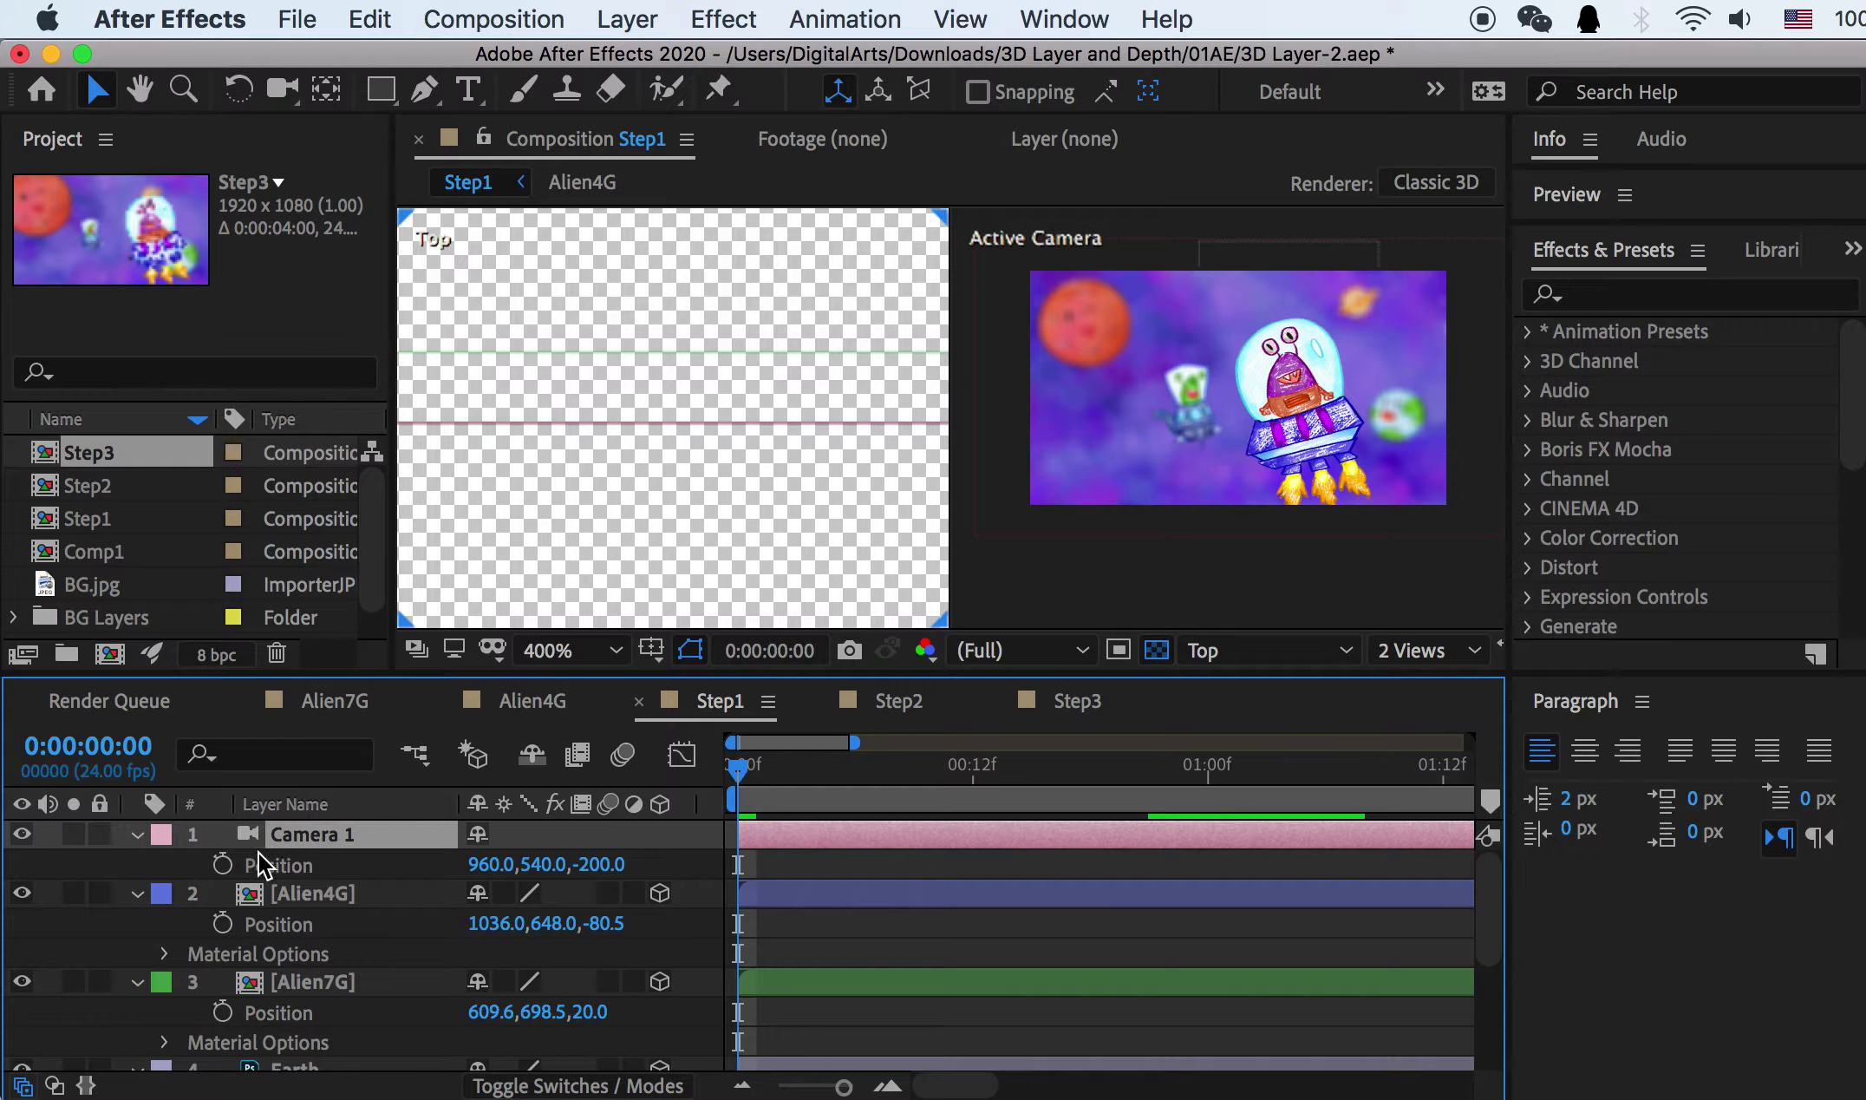
pyautogui.click(223, 865)
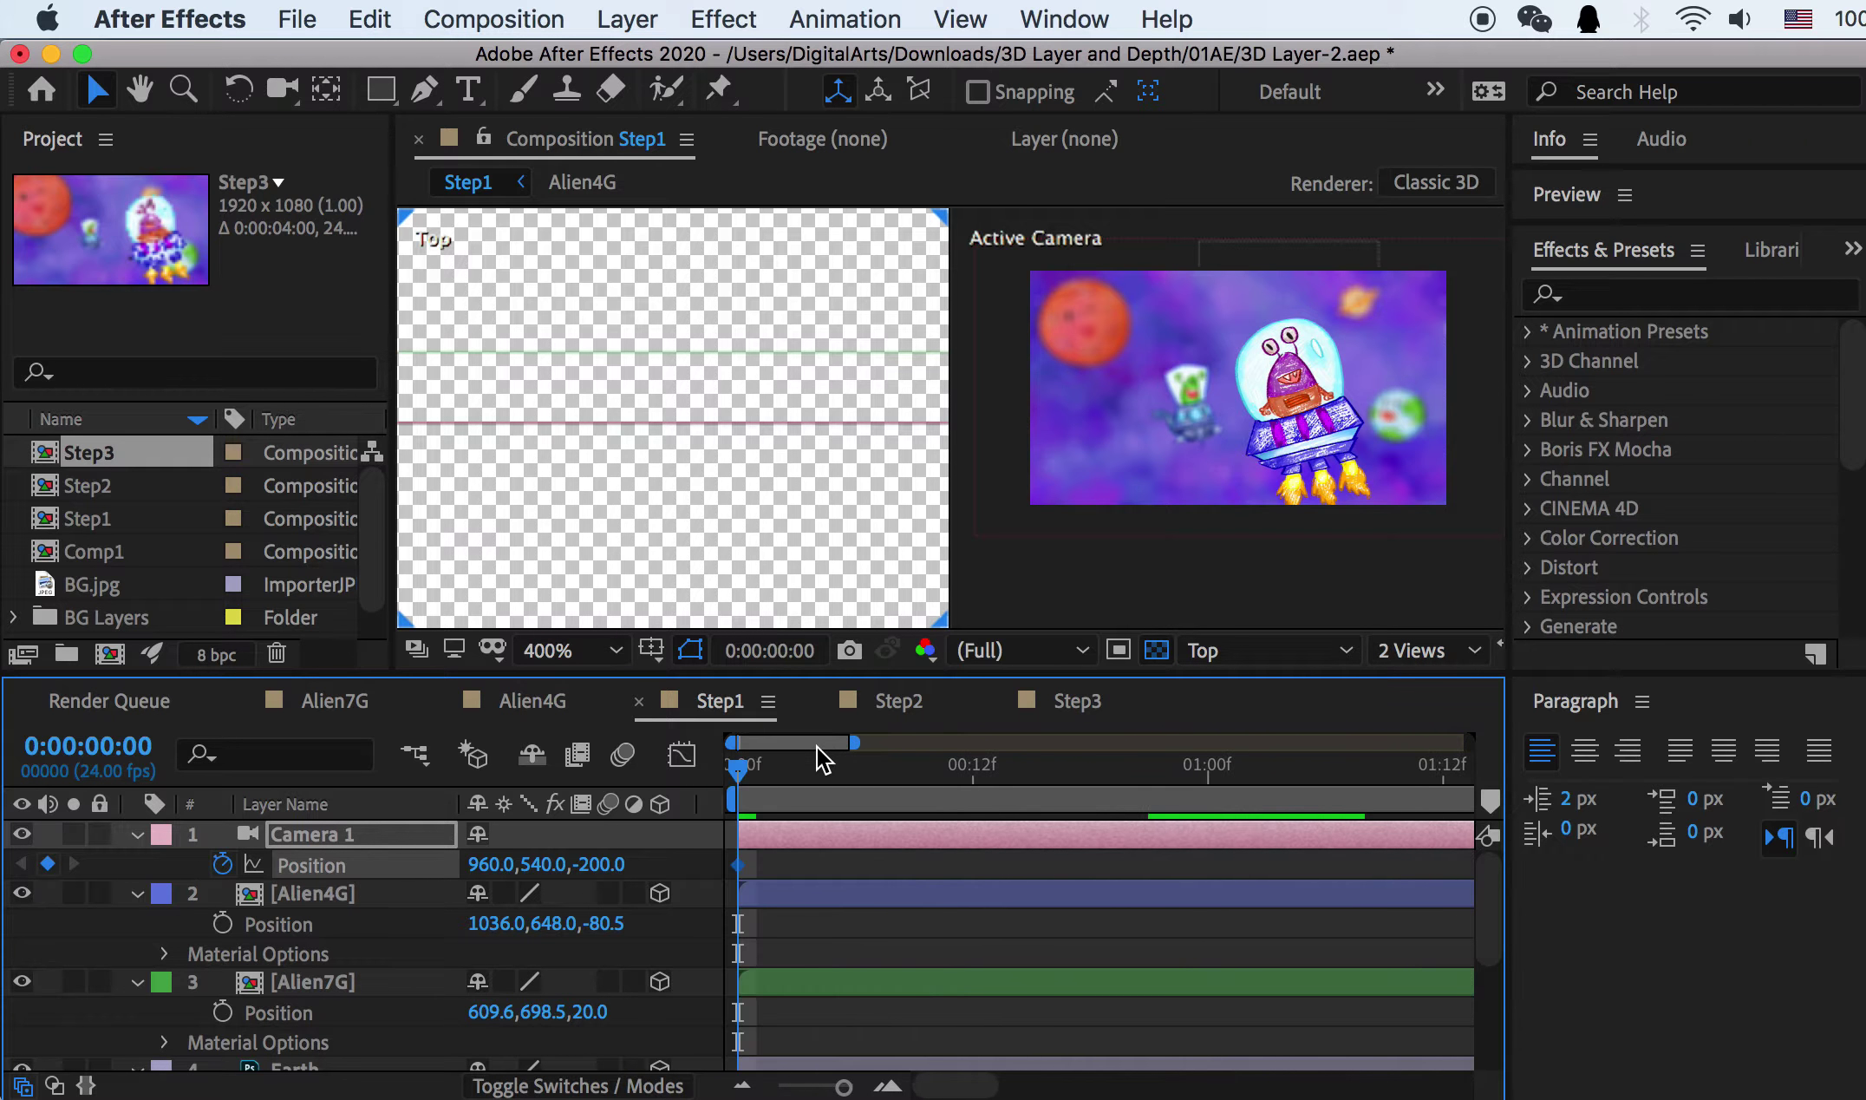
# Step: At five seconds, slide the camera left in the Top view to X 776
pyautogui.moveTo(854, 746); pyautogui.dragTo(1126, 718)
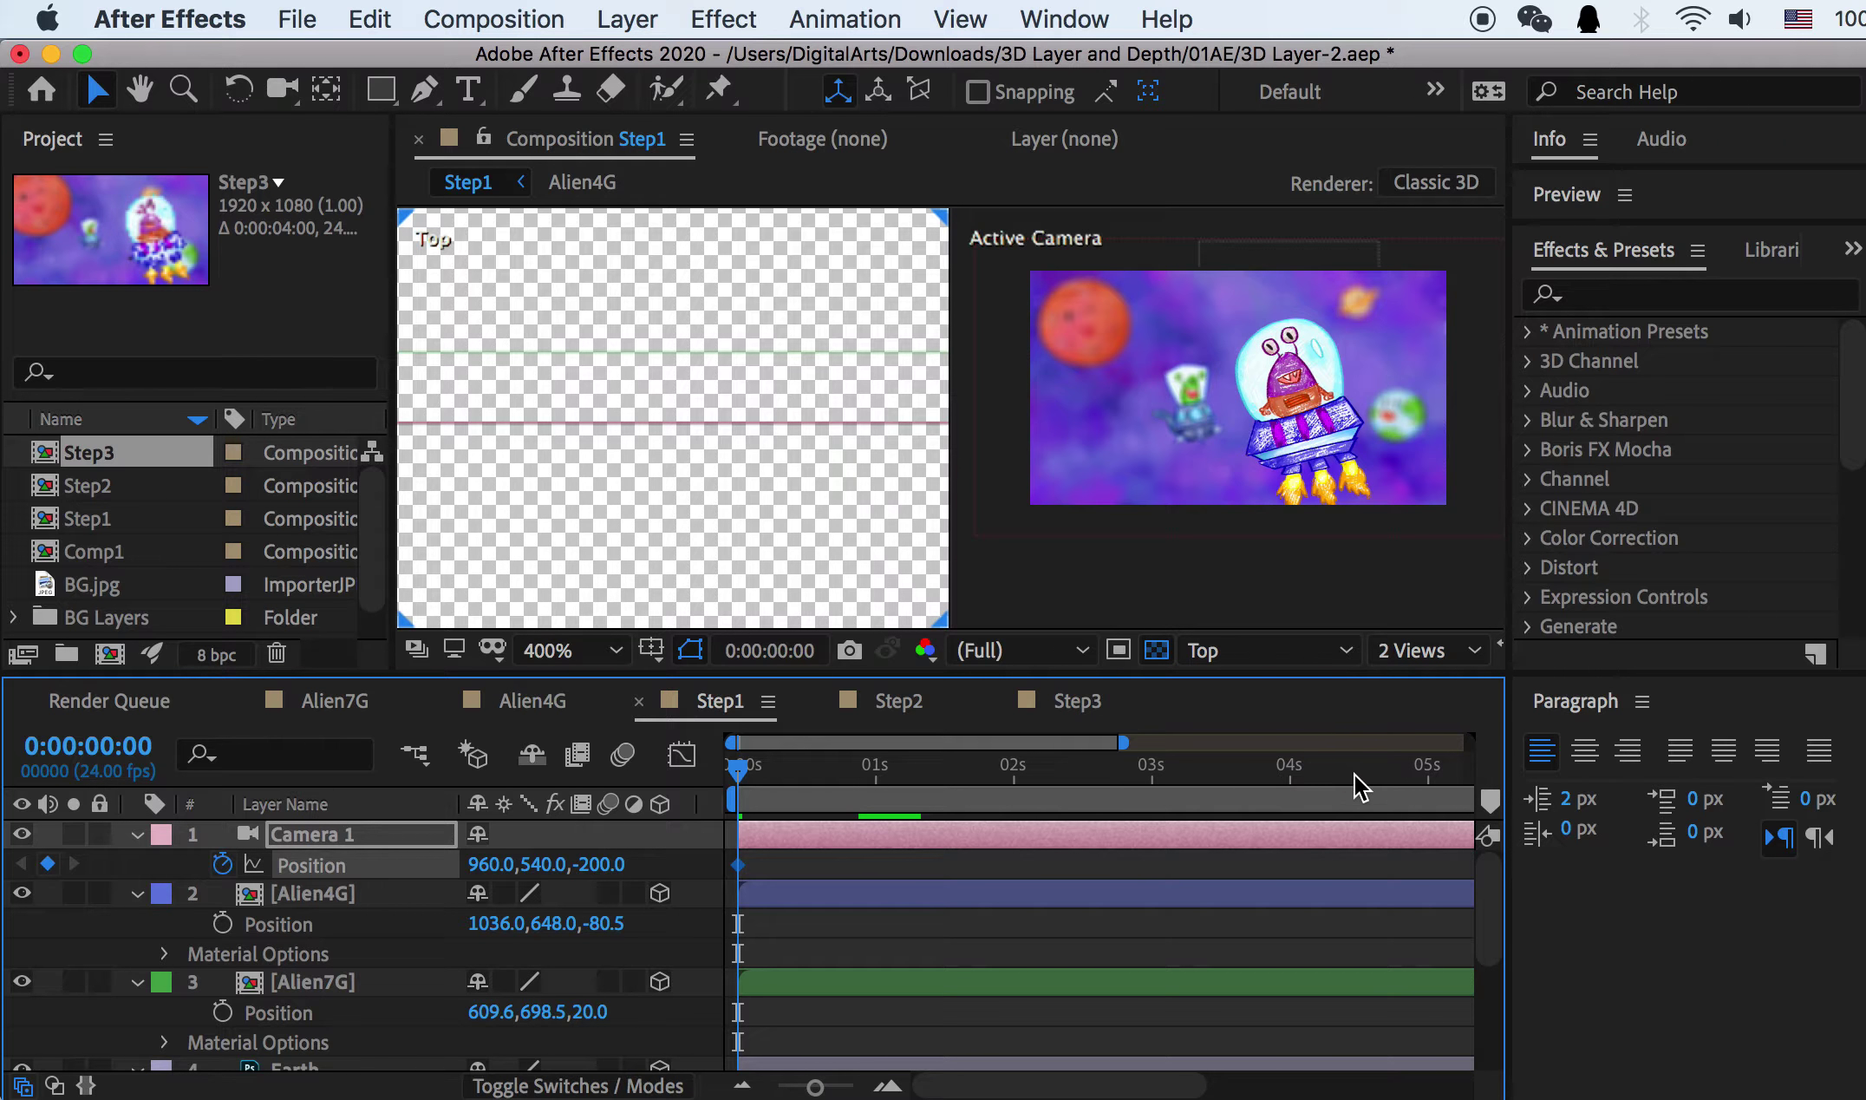
pyautogui.moveTo(1352, 785); pyautogui.dragTo(1429, 779)
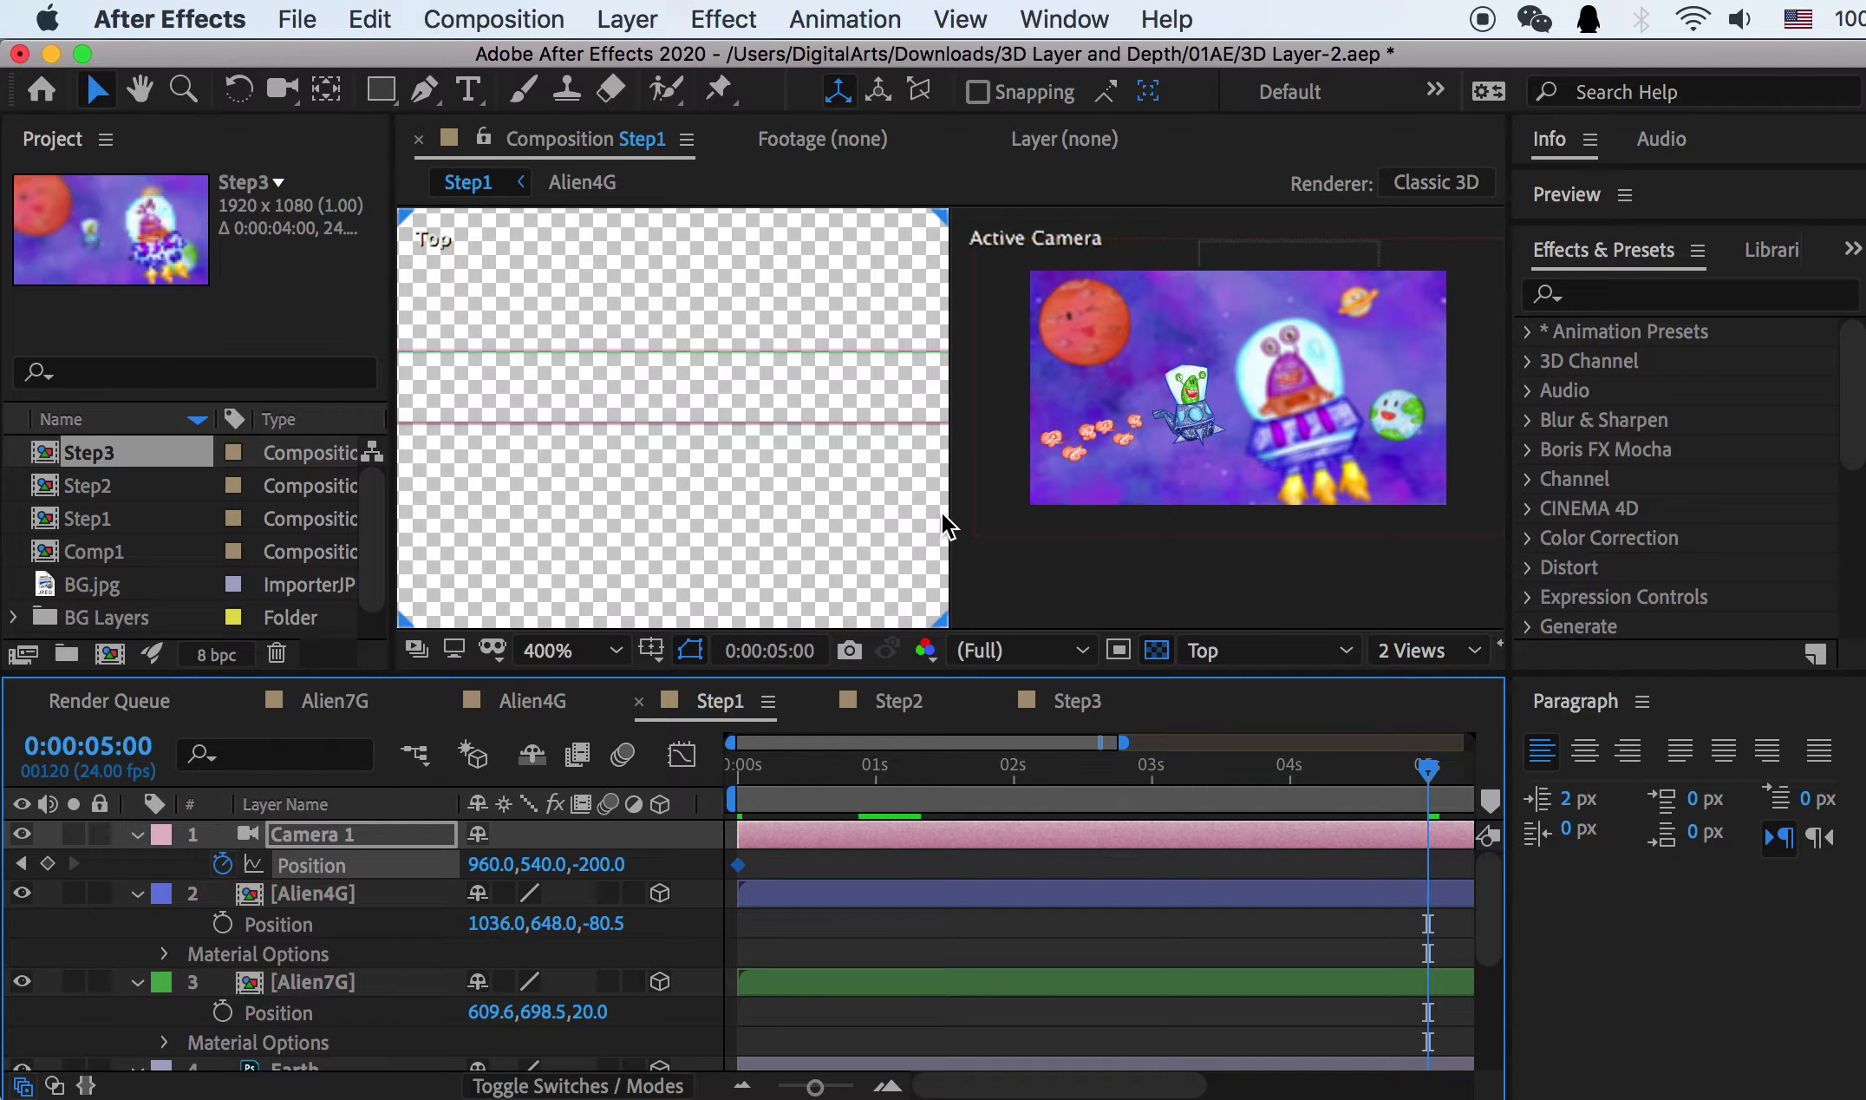
pyautogui.scroll(-1, 830, 443)
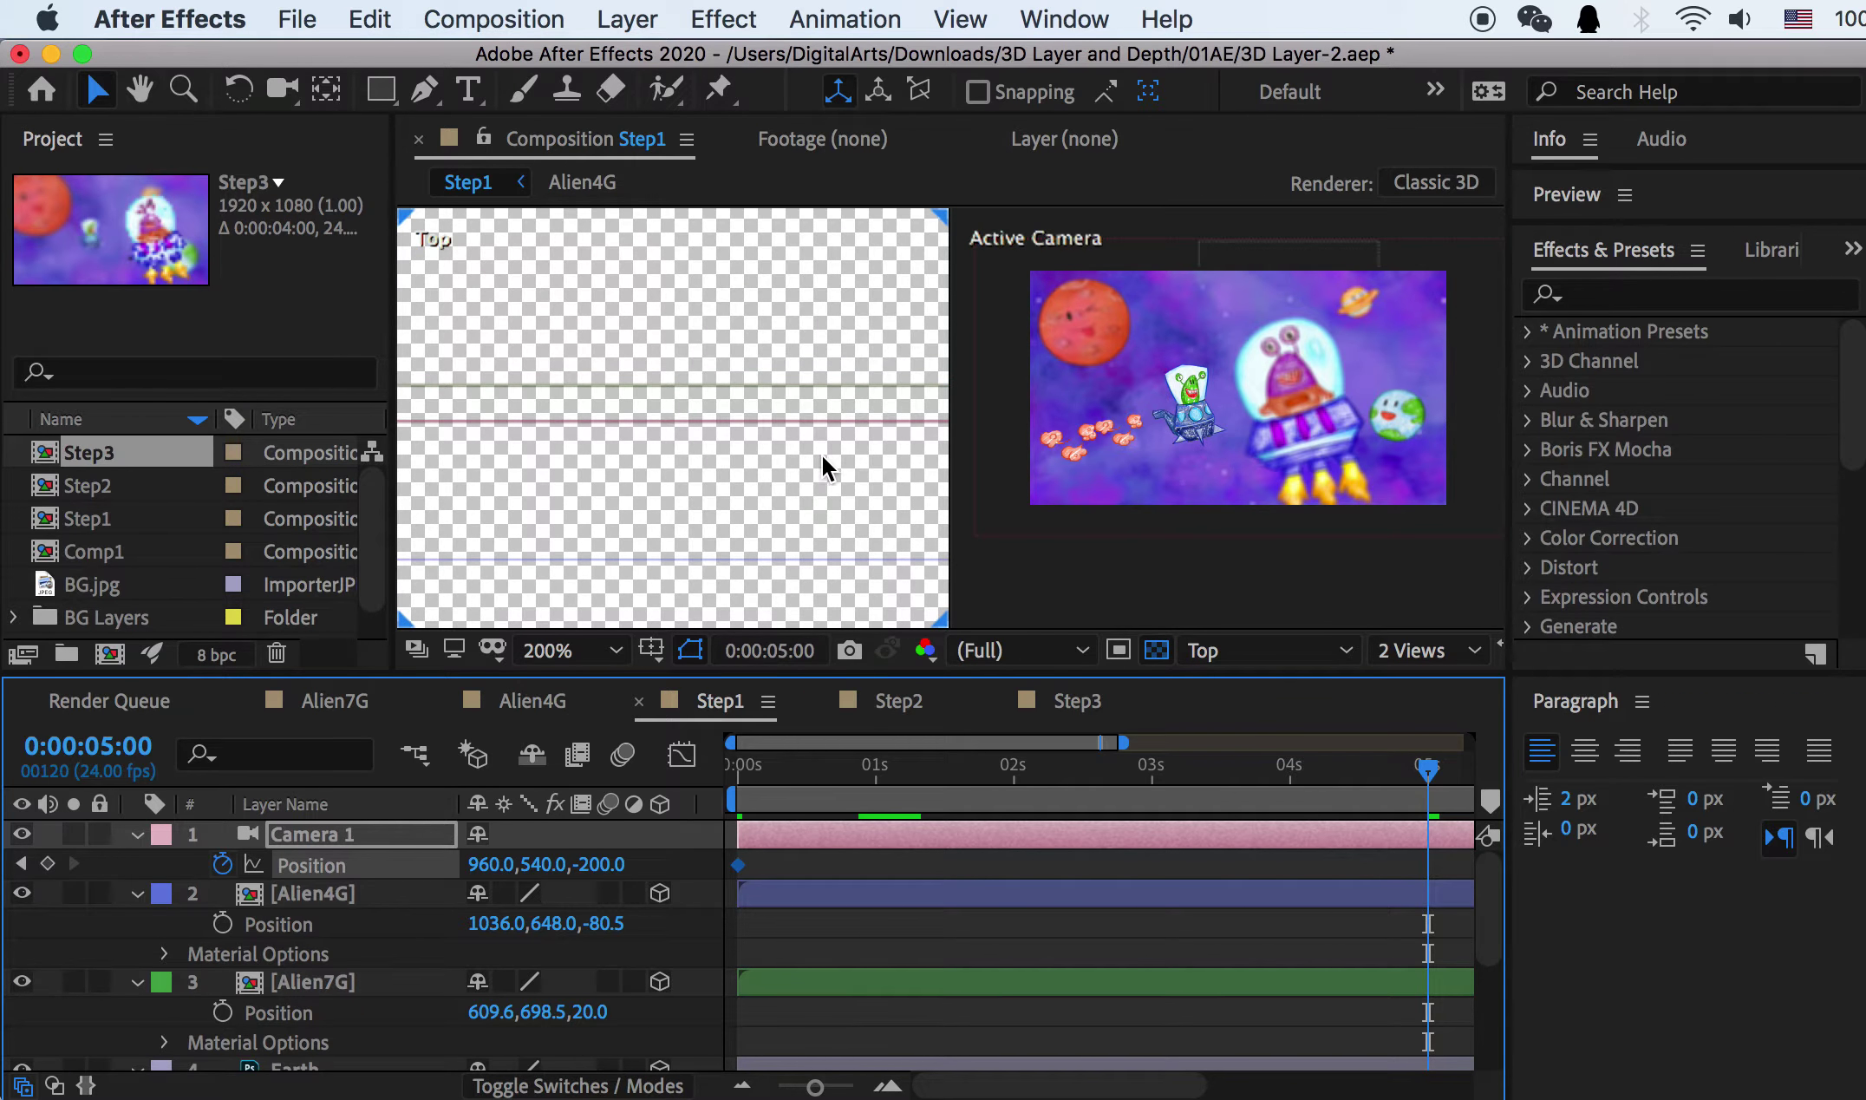
pyautogui.scroll(-1, 838, 496)
pyautogui.moveTo(914, 588); pyautogui.dragTo(758, 583)
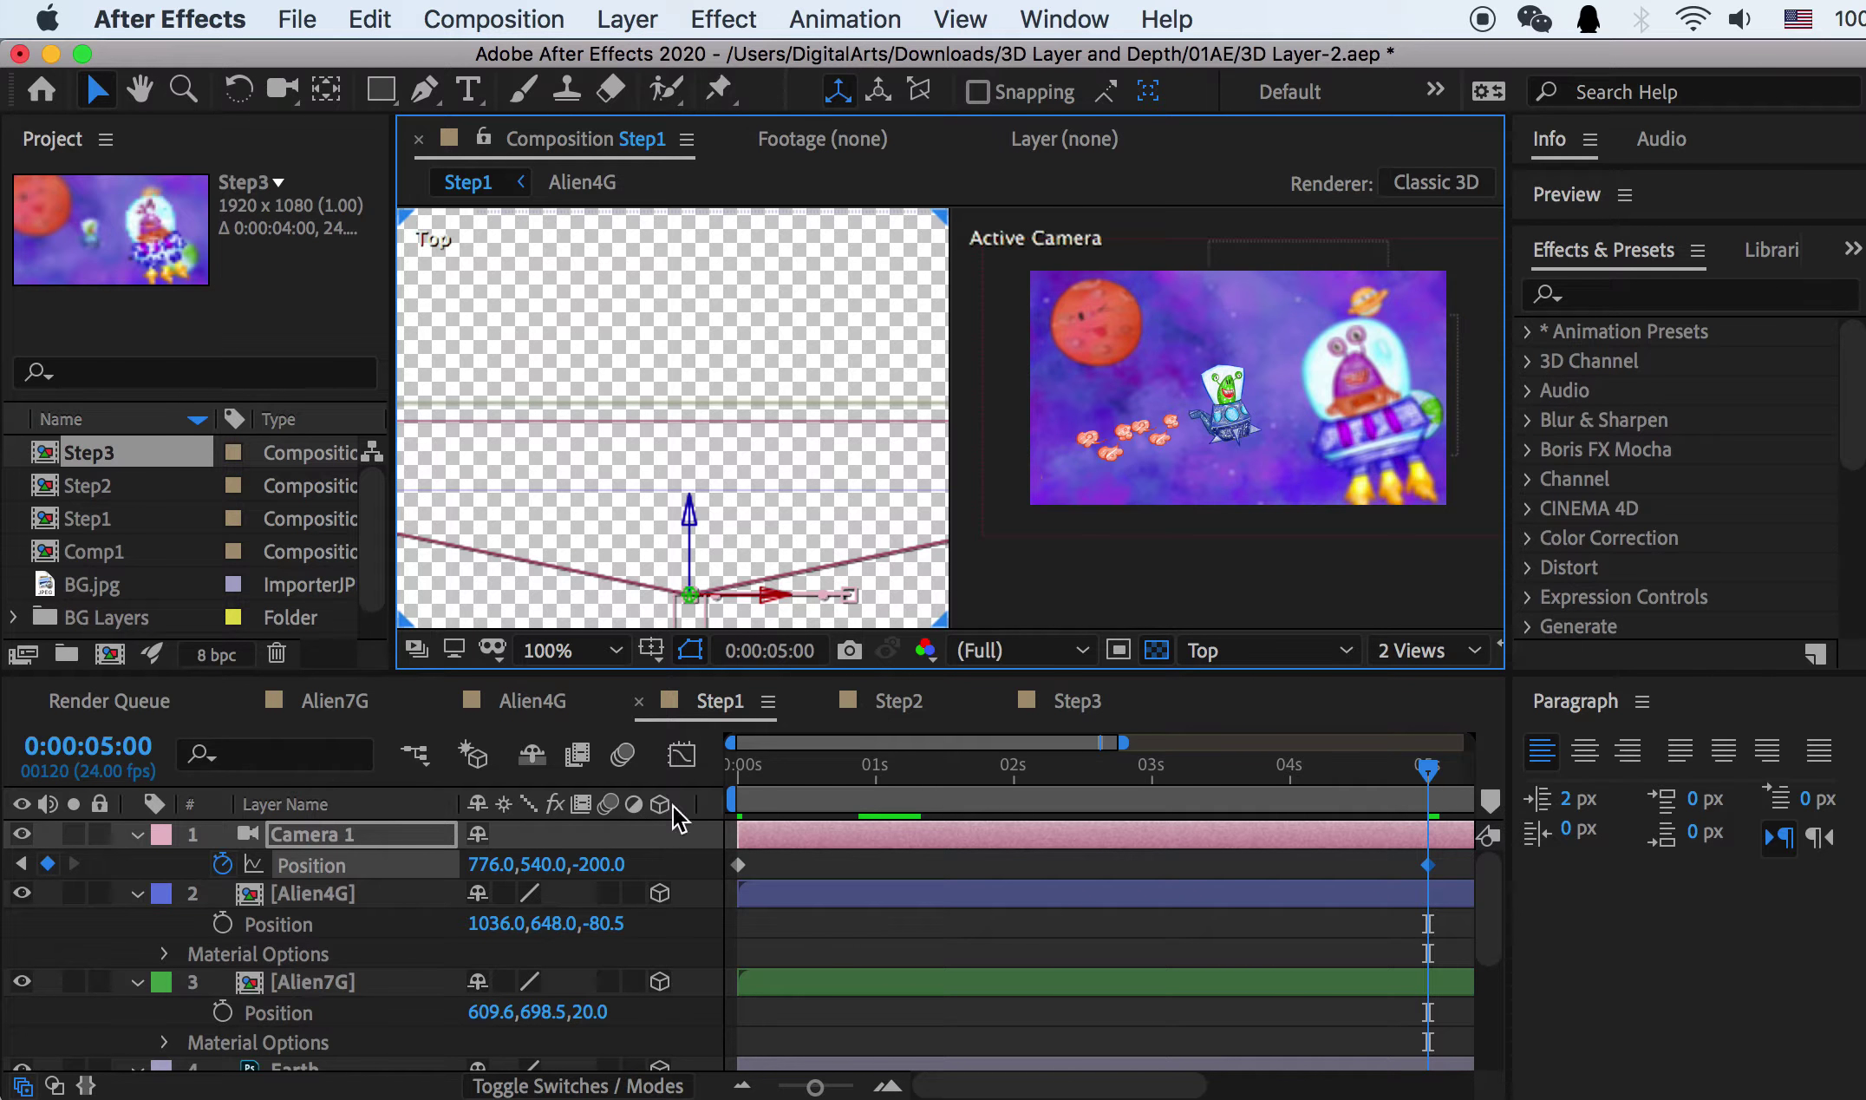
# Step: Move Alien4G and Alien7G together to the left in the Top view
pyautogui.click(333, 897)
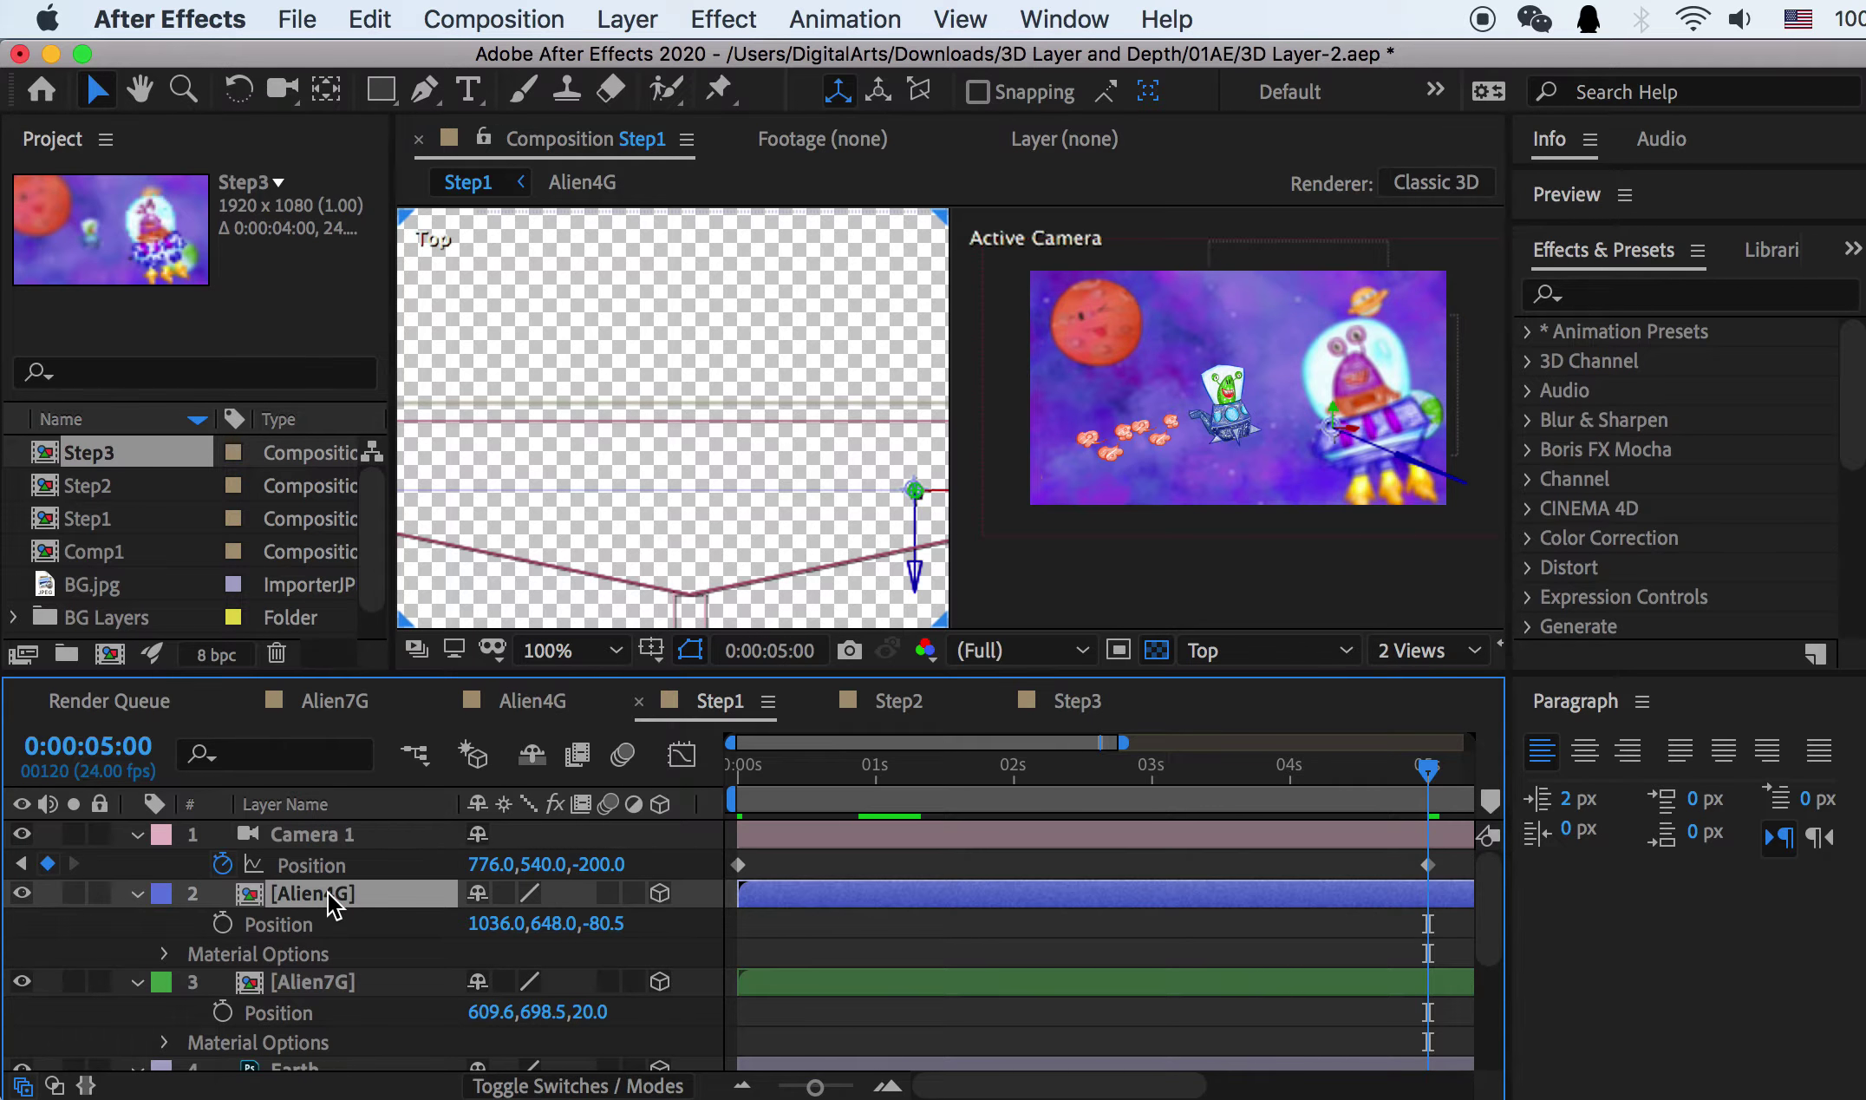
pyautogui.keyDown('shift'); pyautogui.click(334, 980); pyautogui.keyUp('shift')
pyautogui.moveTo(627, 405); pyautogui.dragTo(509, 413)
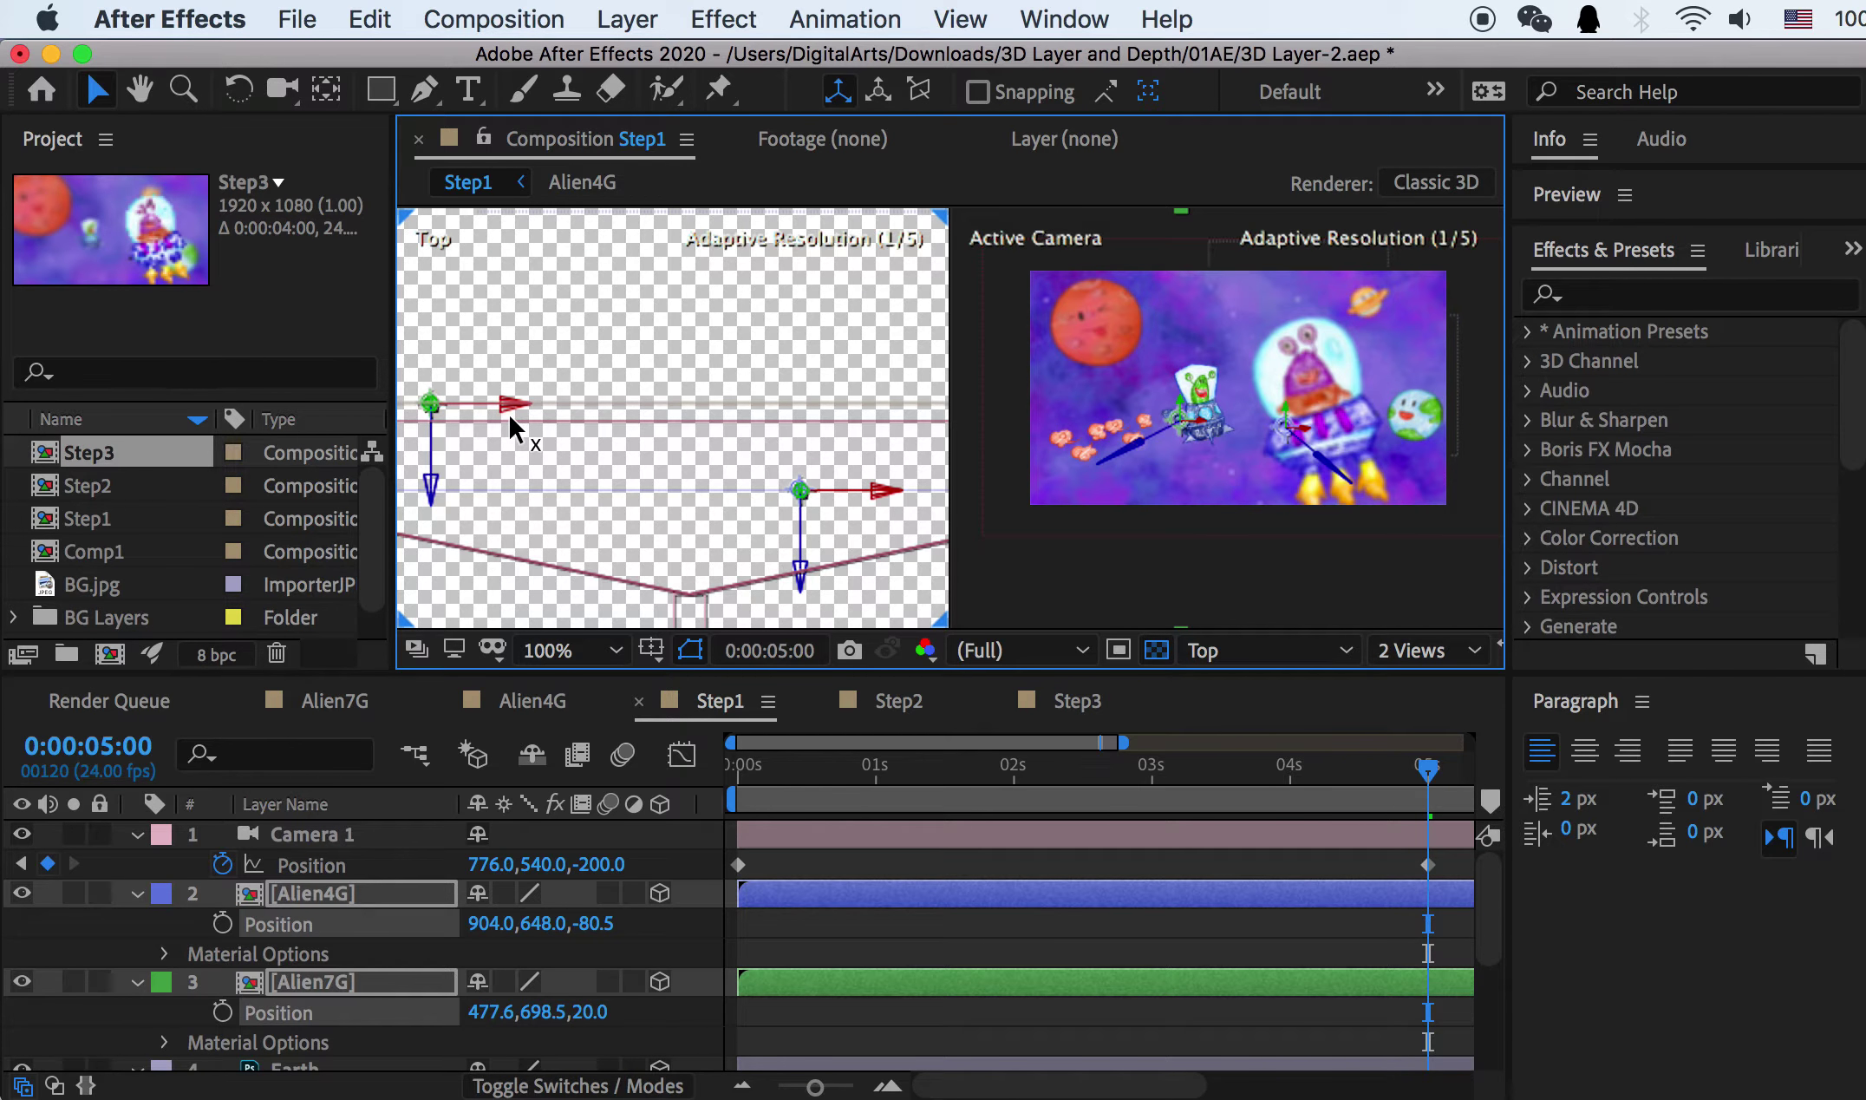
pyautogui.moveTo(761, 767); pyautogui.dragTo(1429, 800)
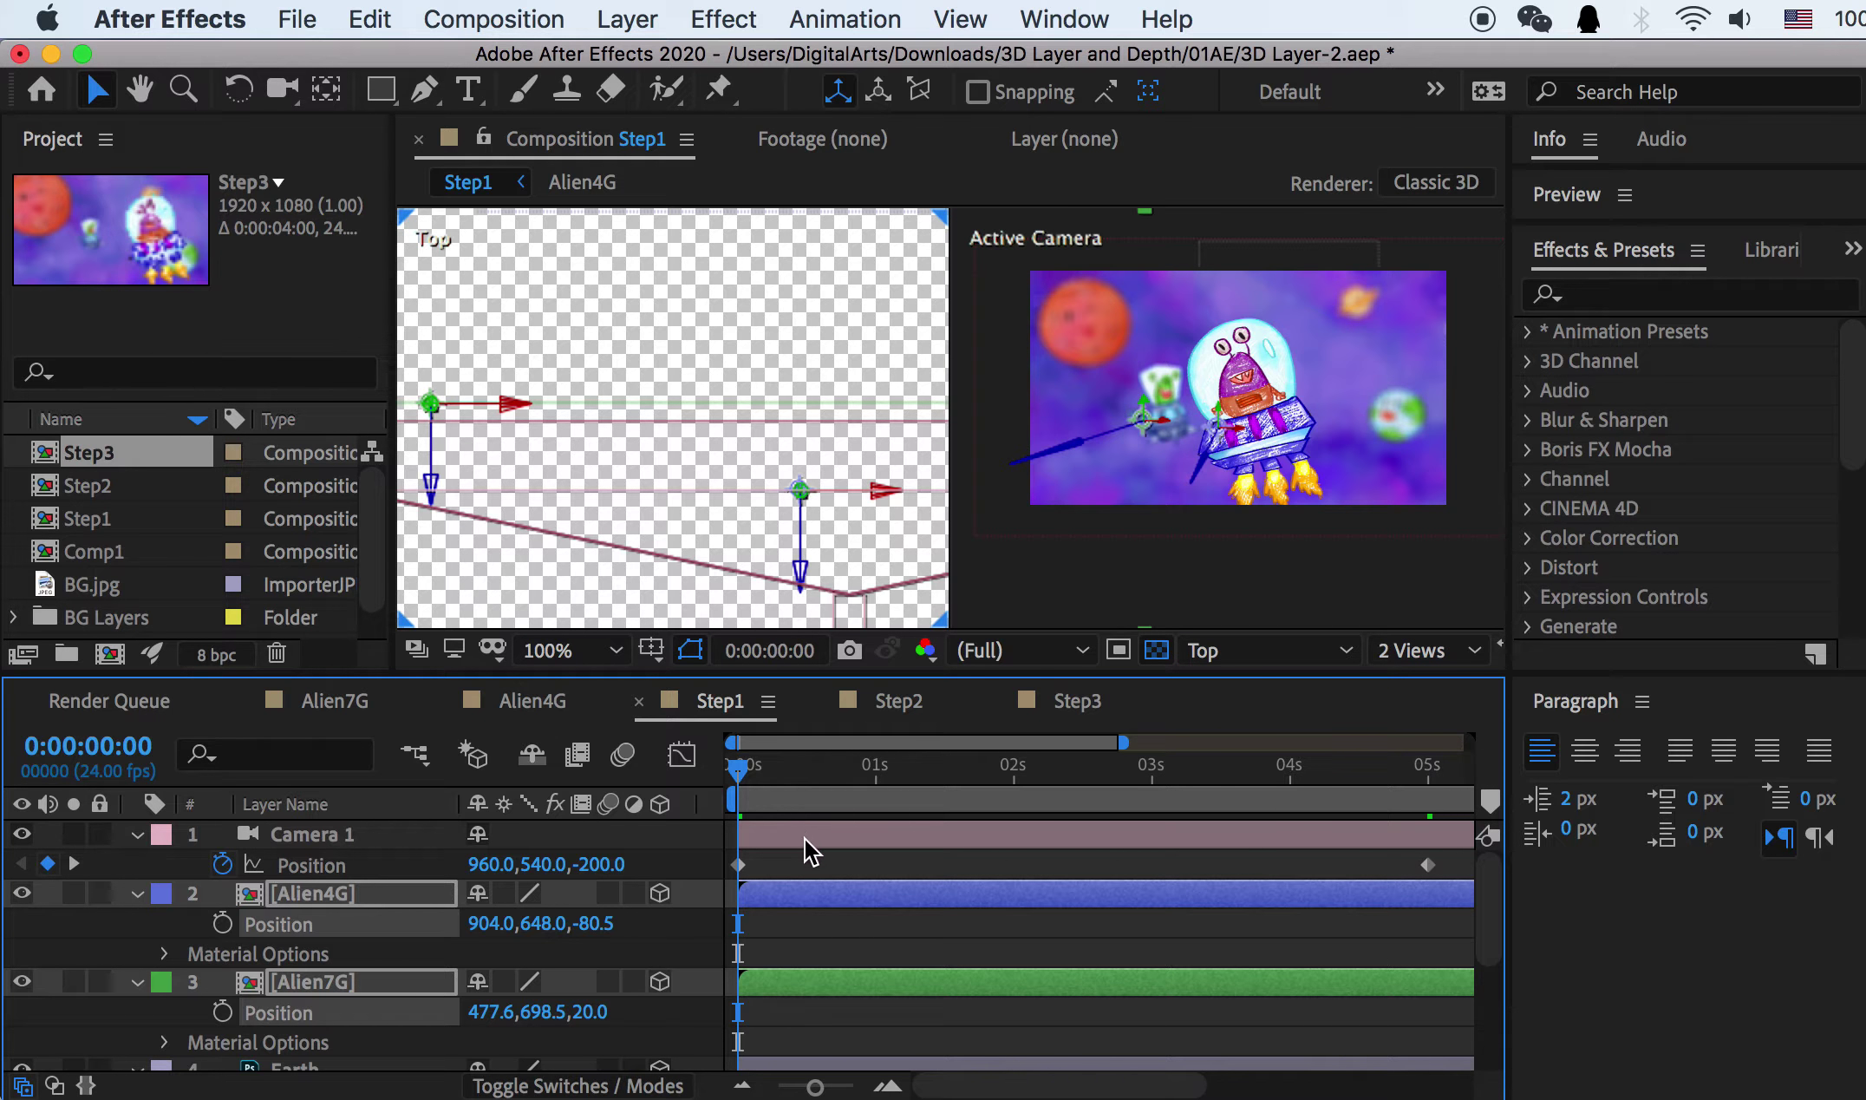
# Step: Push Alien7G alone much farther left, to position 165.6, 698.5, 20.0
pyautogui.click(806, 849)
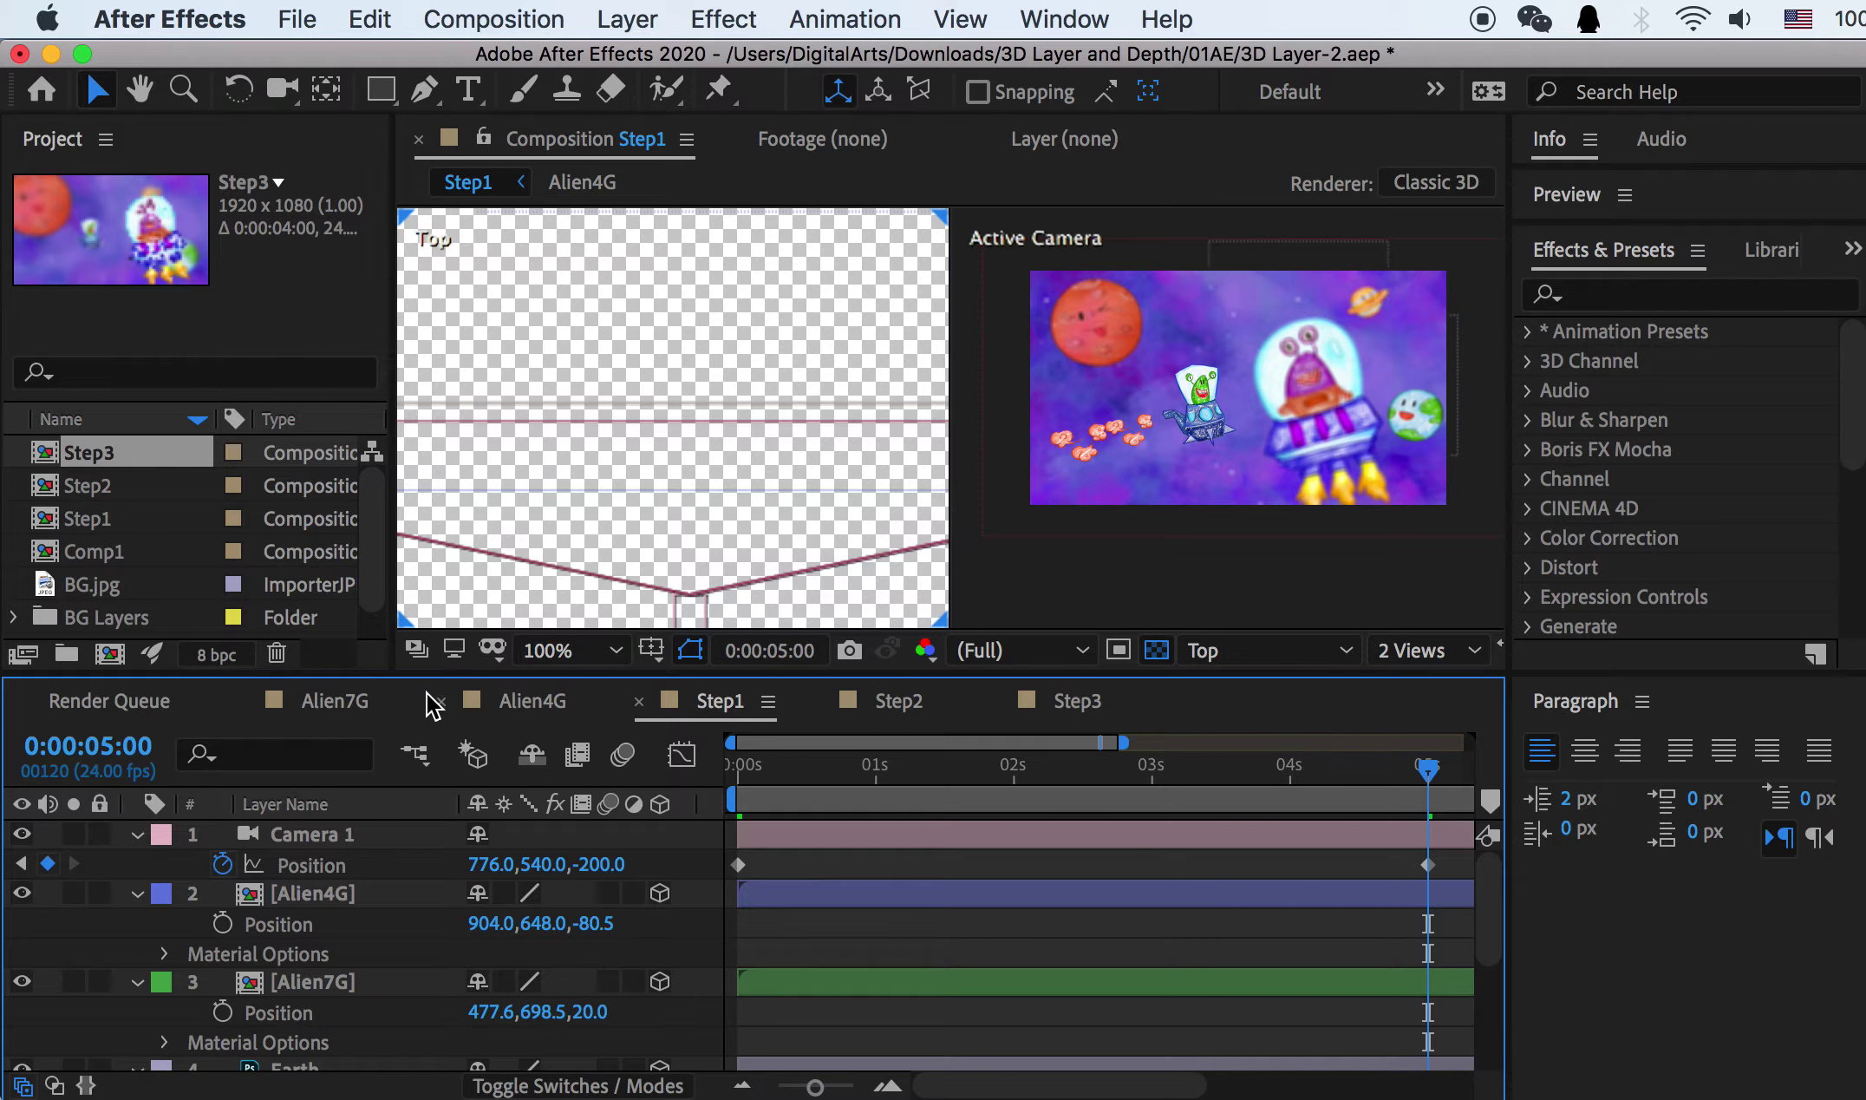
pyautogui.click(288, 969)
pyautogui.moveTo(1214, 434); pyautogui.dragTo(1134, 433)
pyautogui.moveTo(807, 766); pyautogui.dragTo(711, 771)
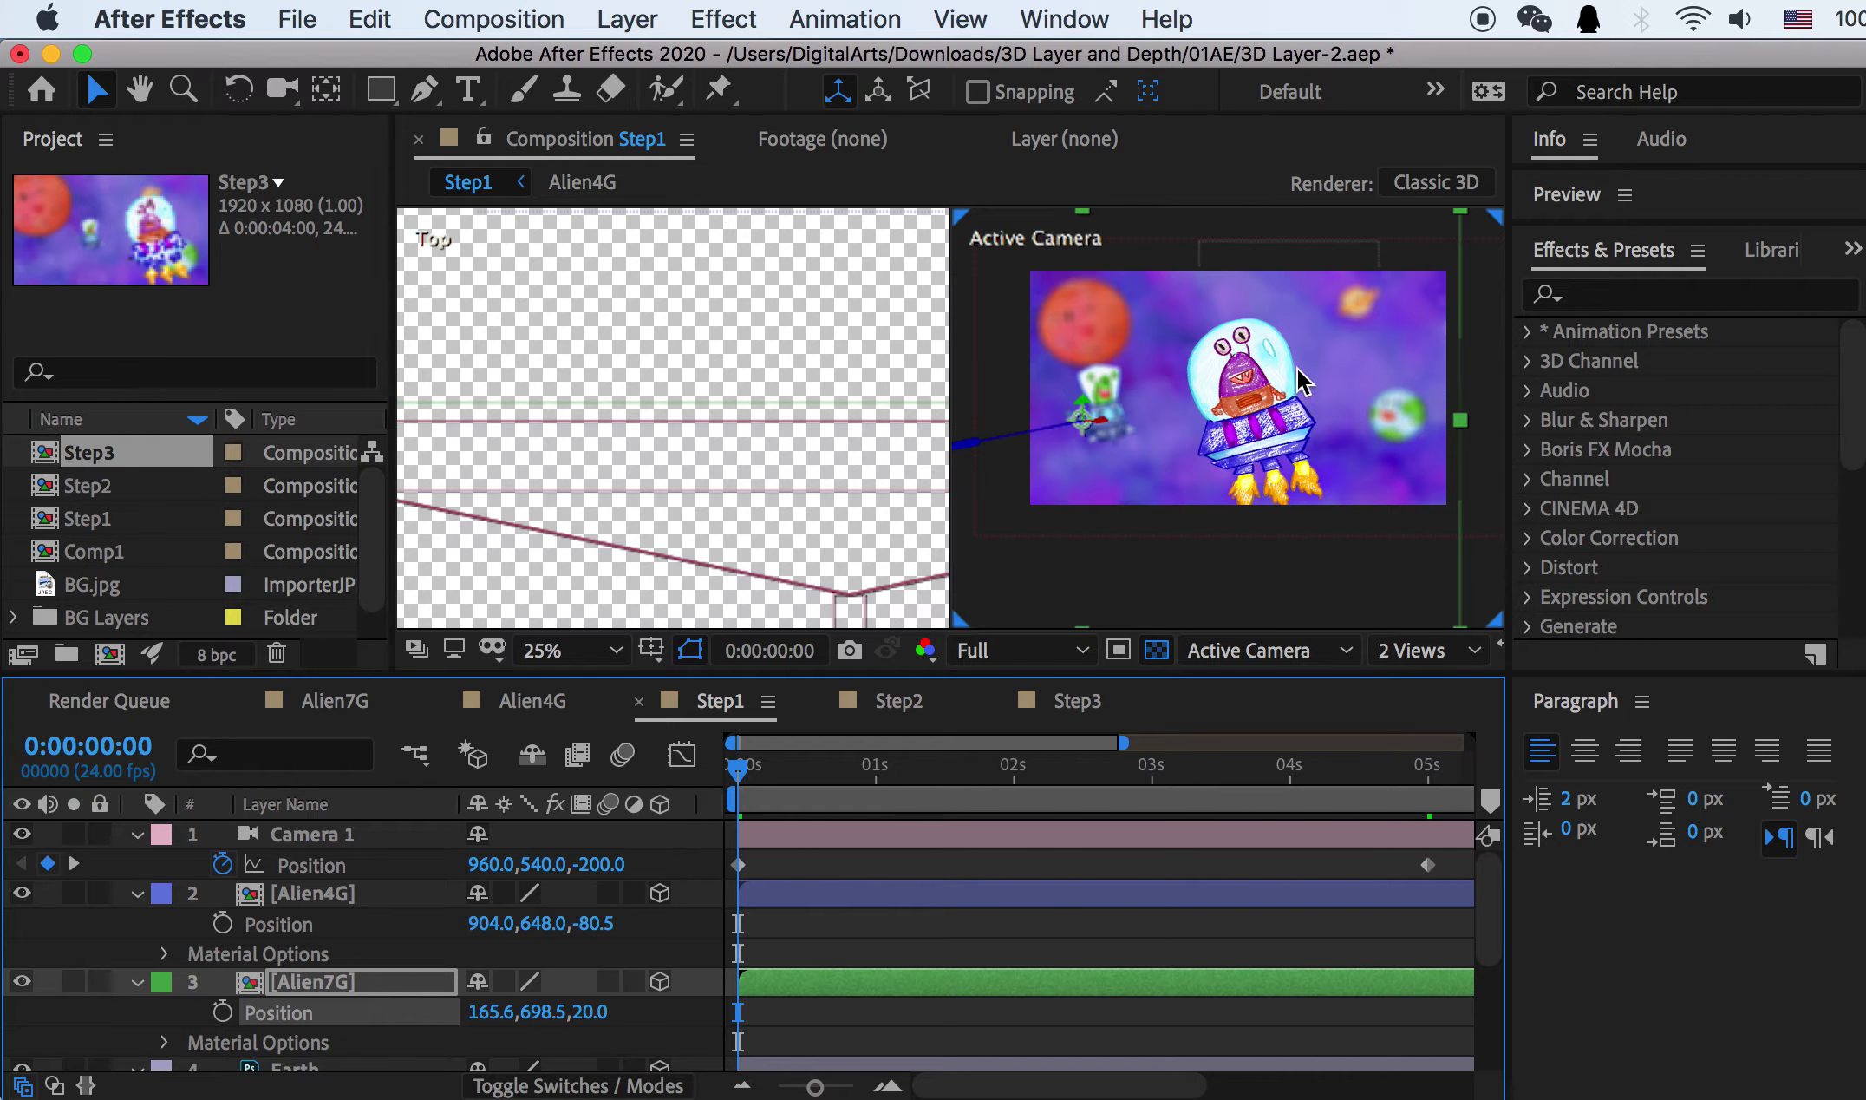
pyautogui.press('space')
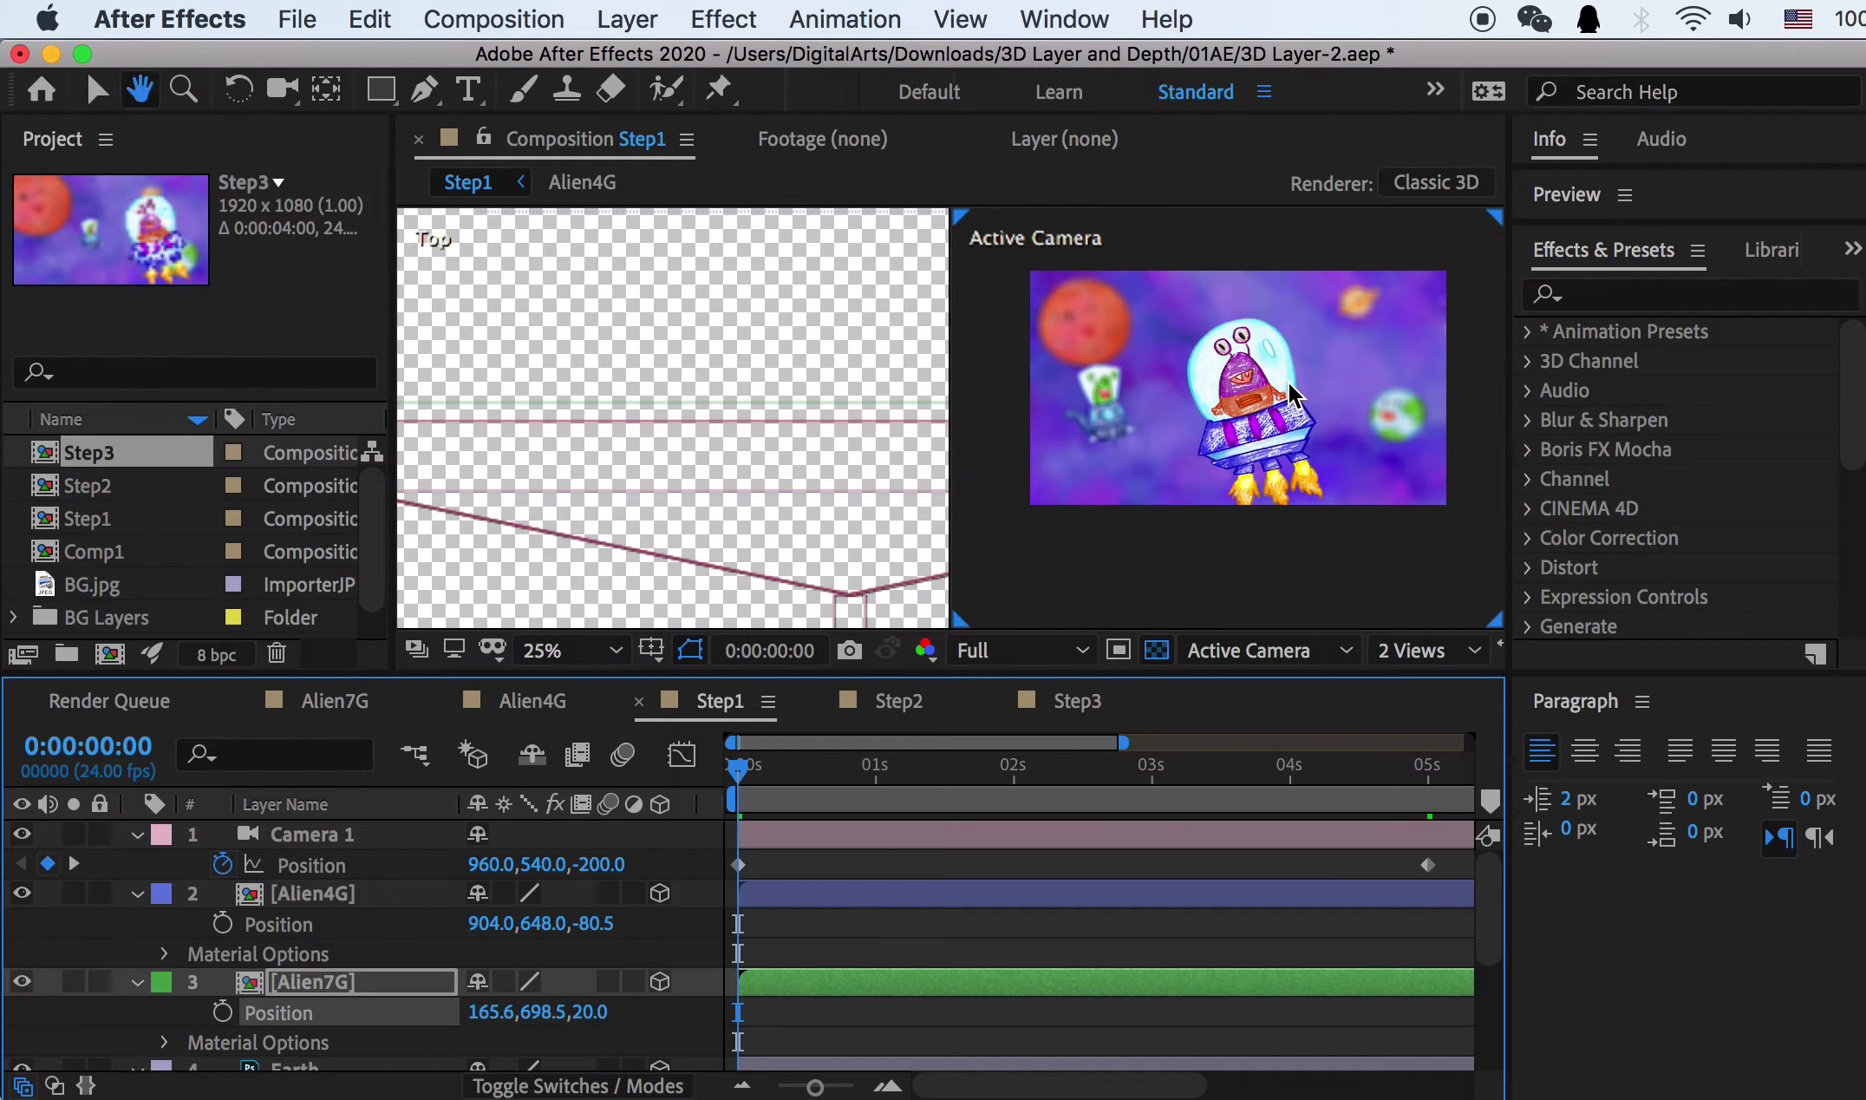
pyautogui.moveTo(762, 778); pyautogui.dragTo(1021, 772)
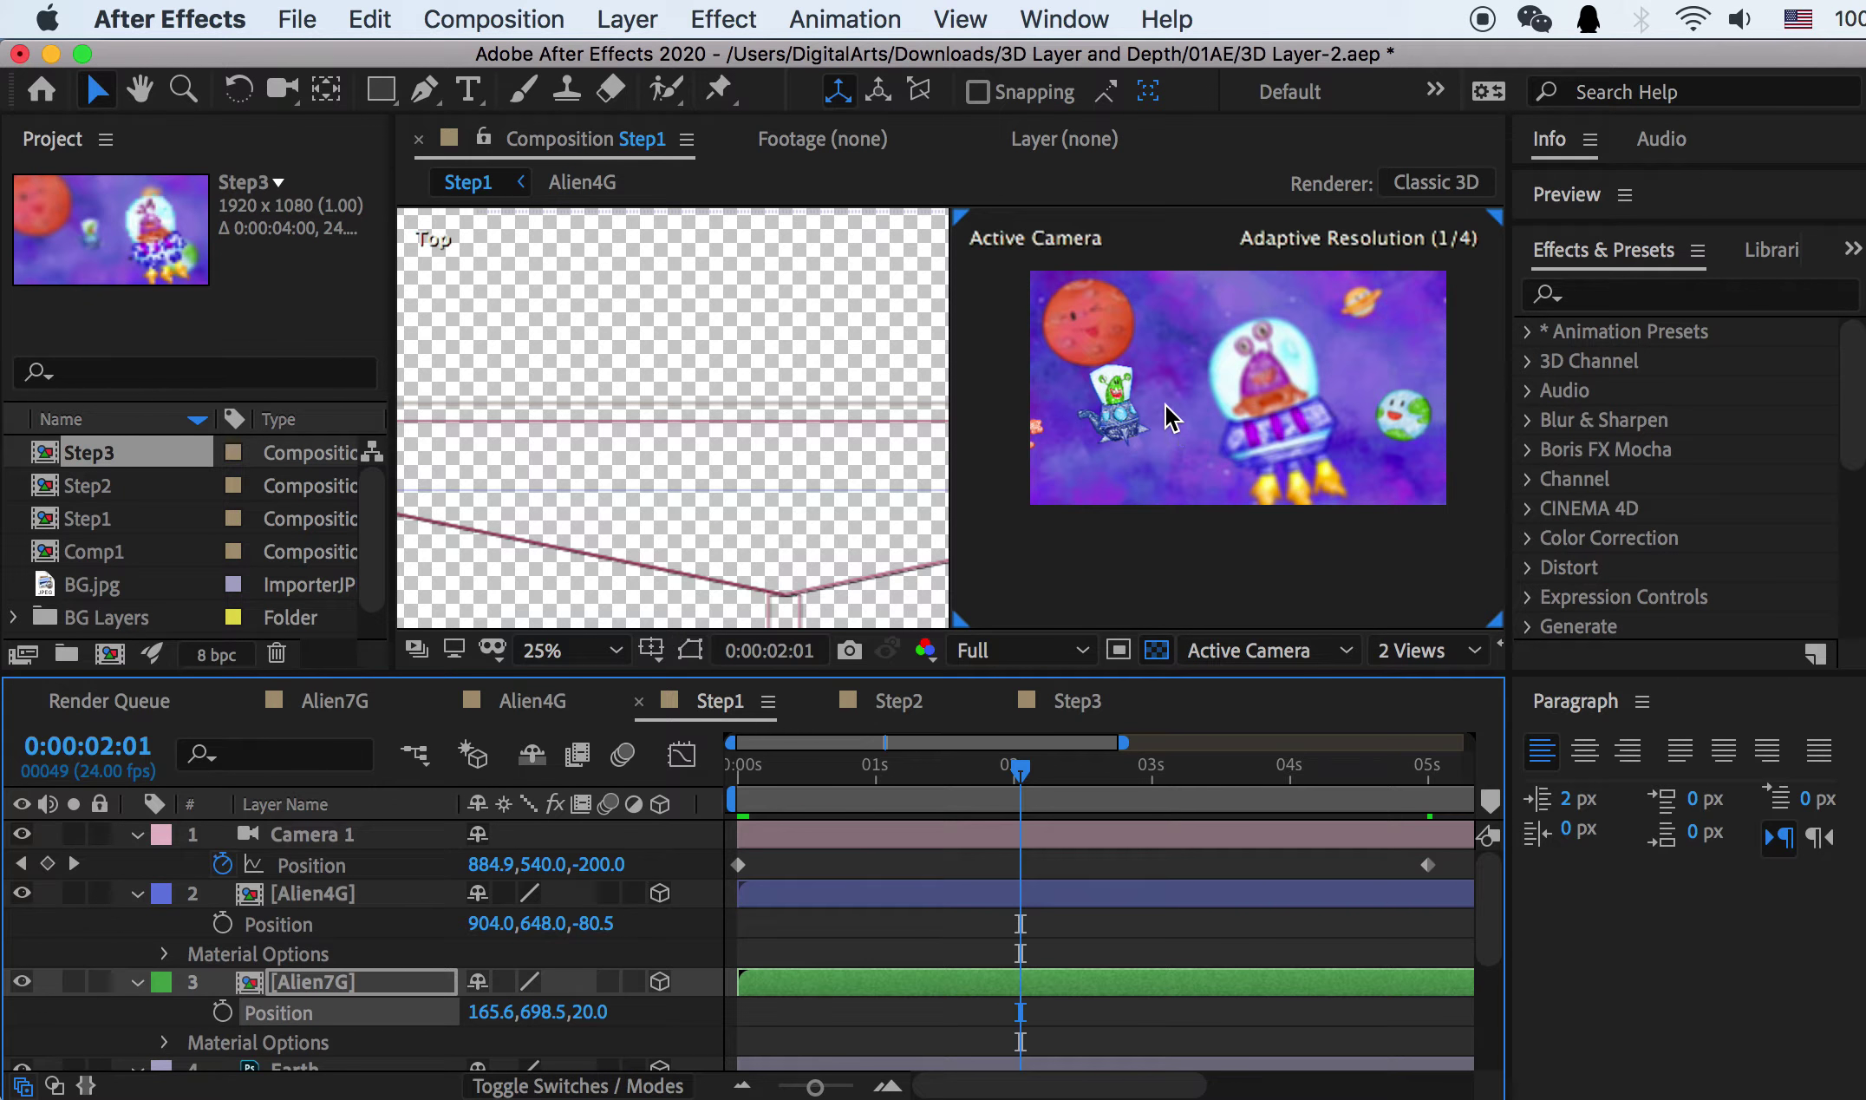
pyautogui.press('space')
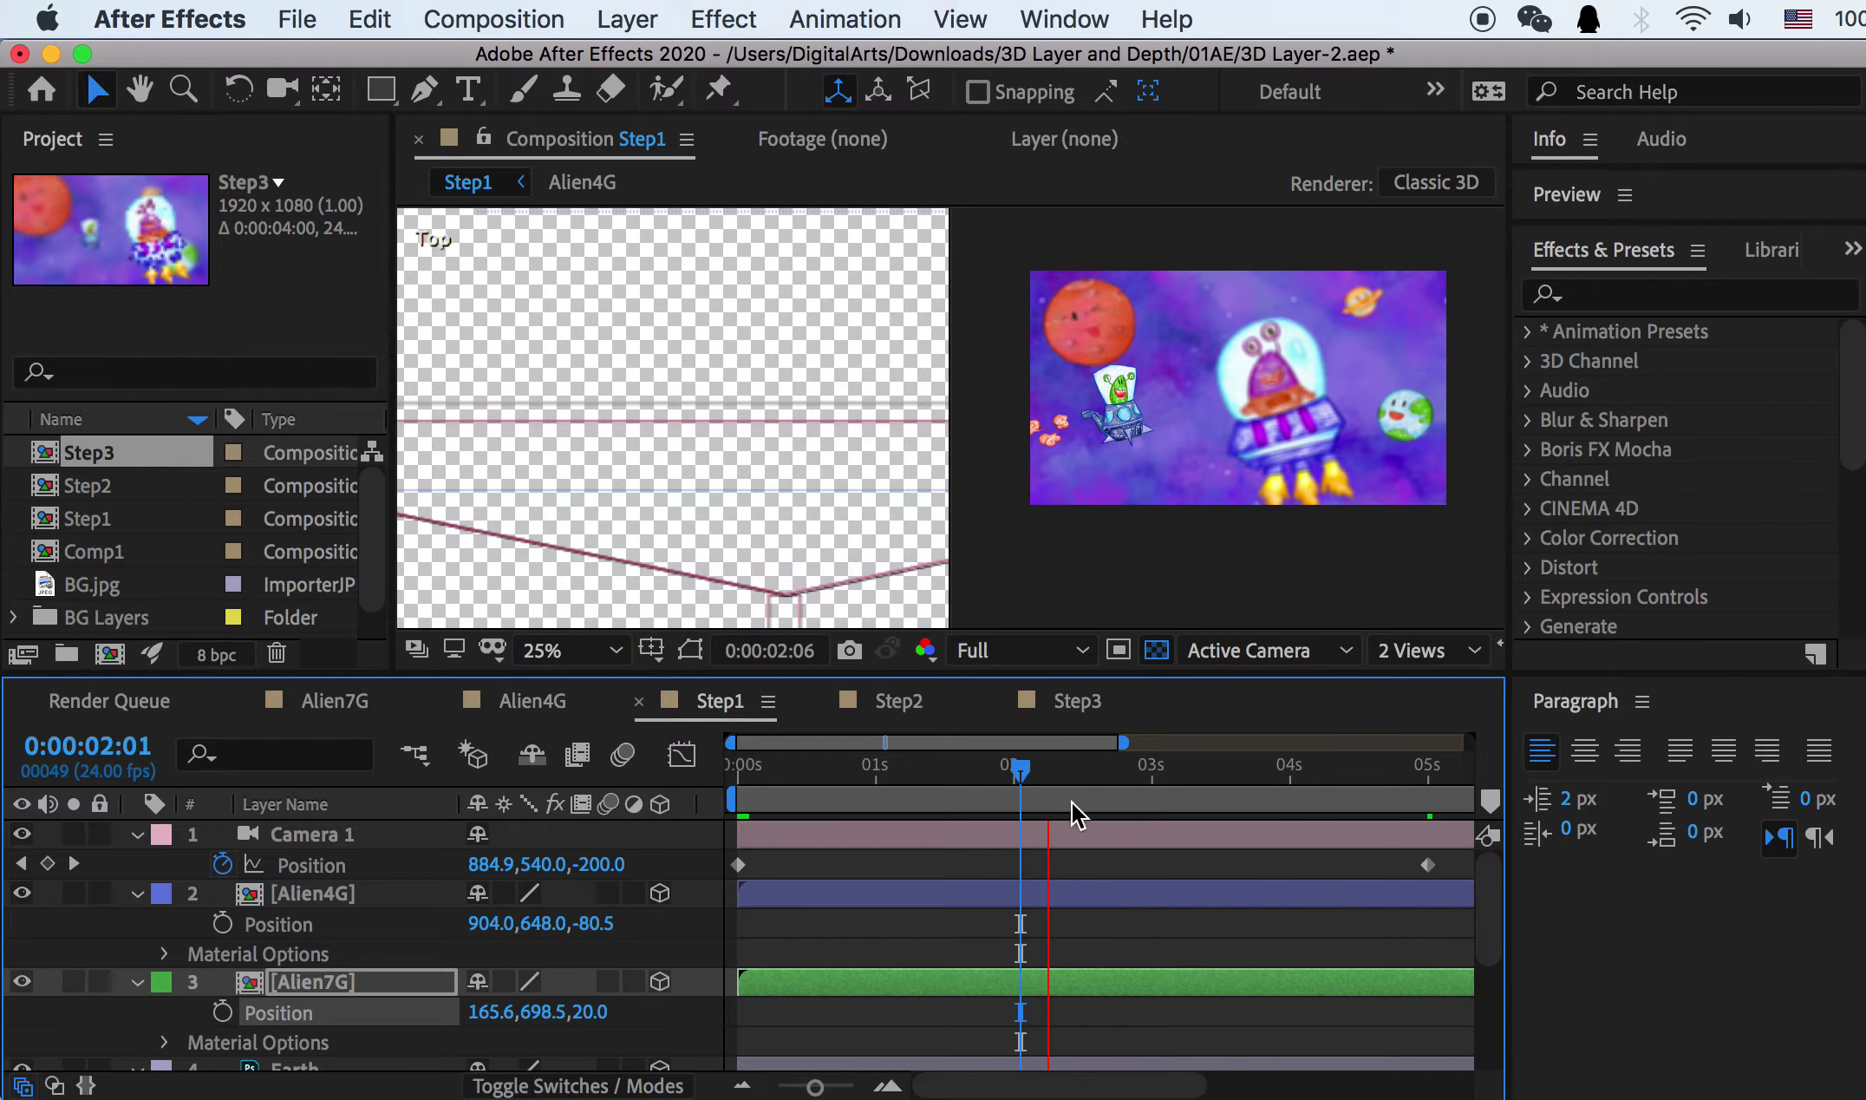
pyautogui.moveTo(1043, 767); pyautogui.dragTo(1370, 775)
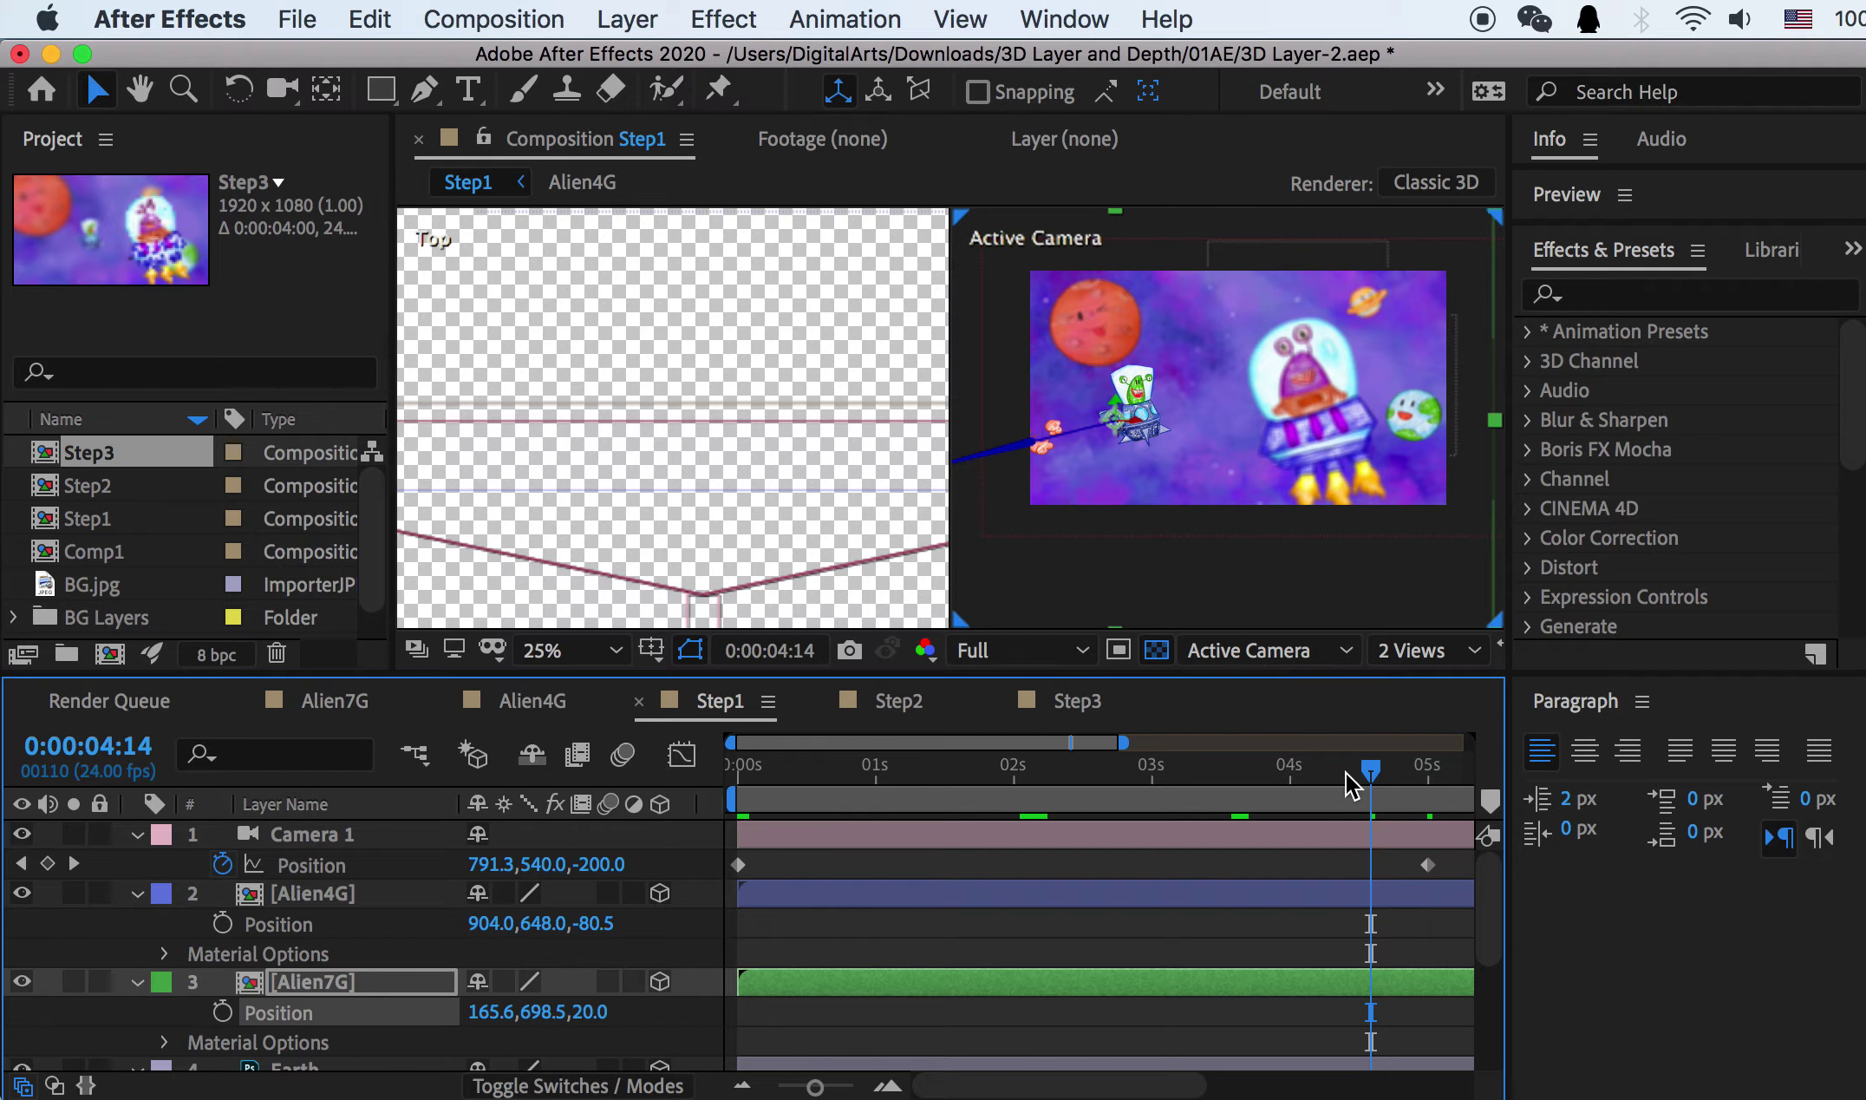
pyautogui.moveTo(1410, 767); pyautogui.dragTo(1431, 768)
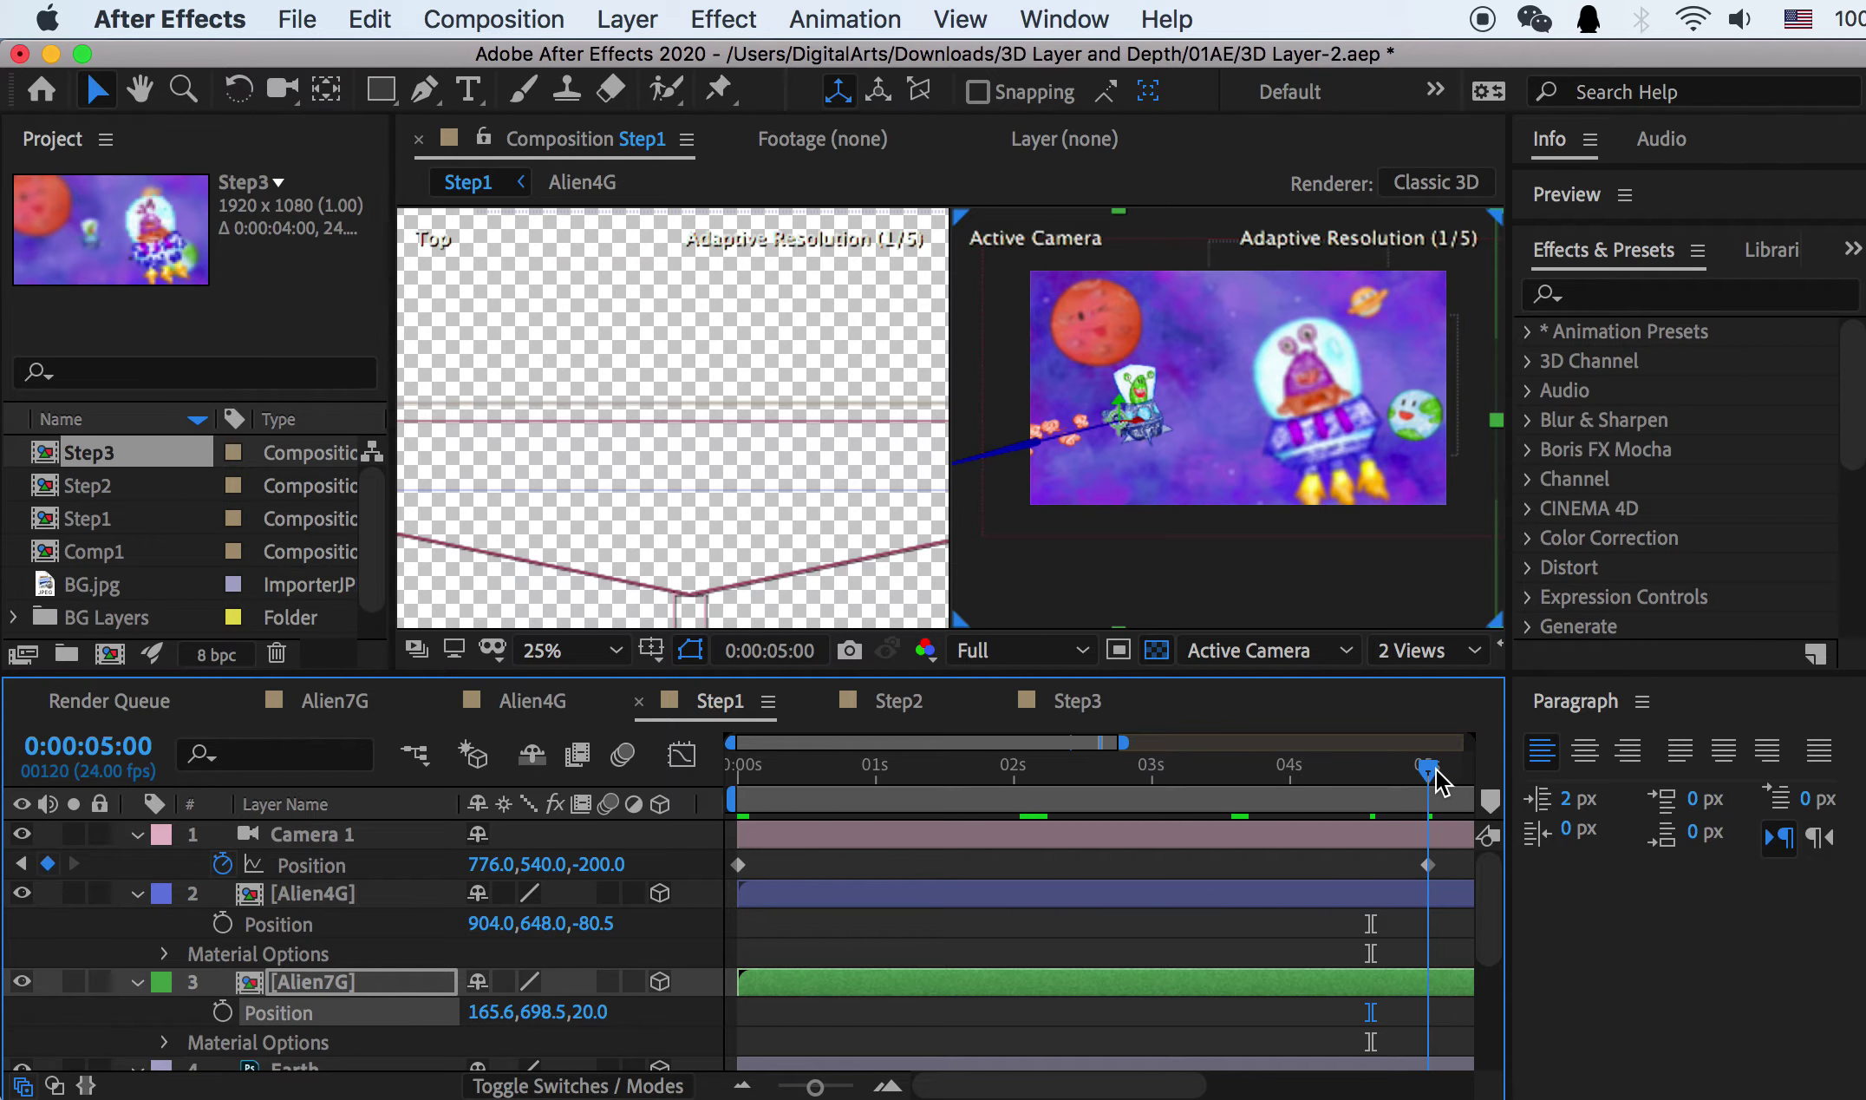
# Step: Expand Camera 1's properties to reveal its Camera Options focus settings
pyautogui.click(349, 835)
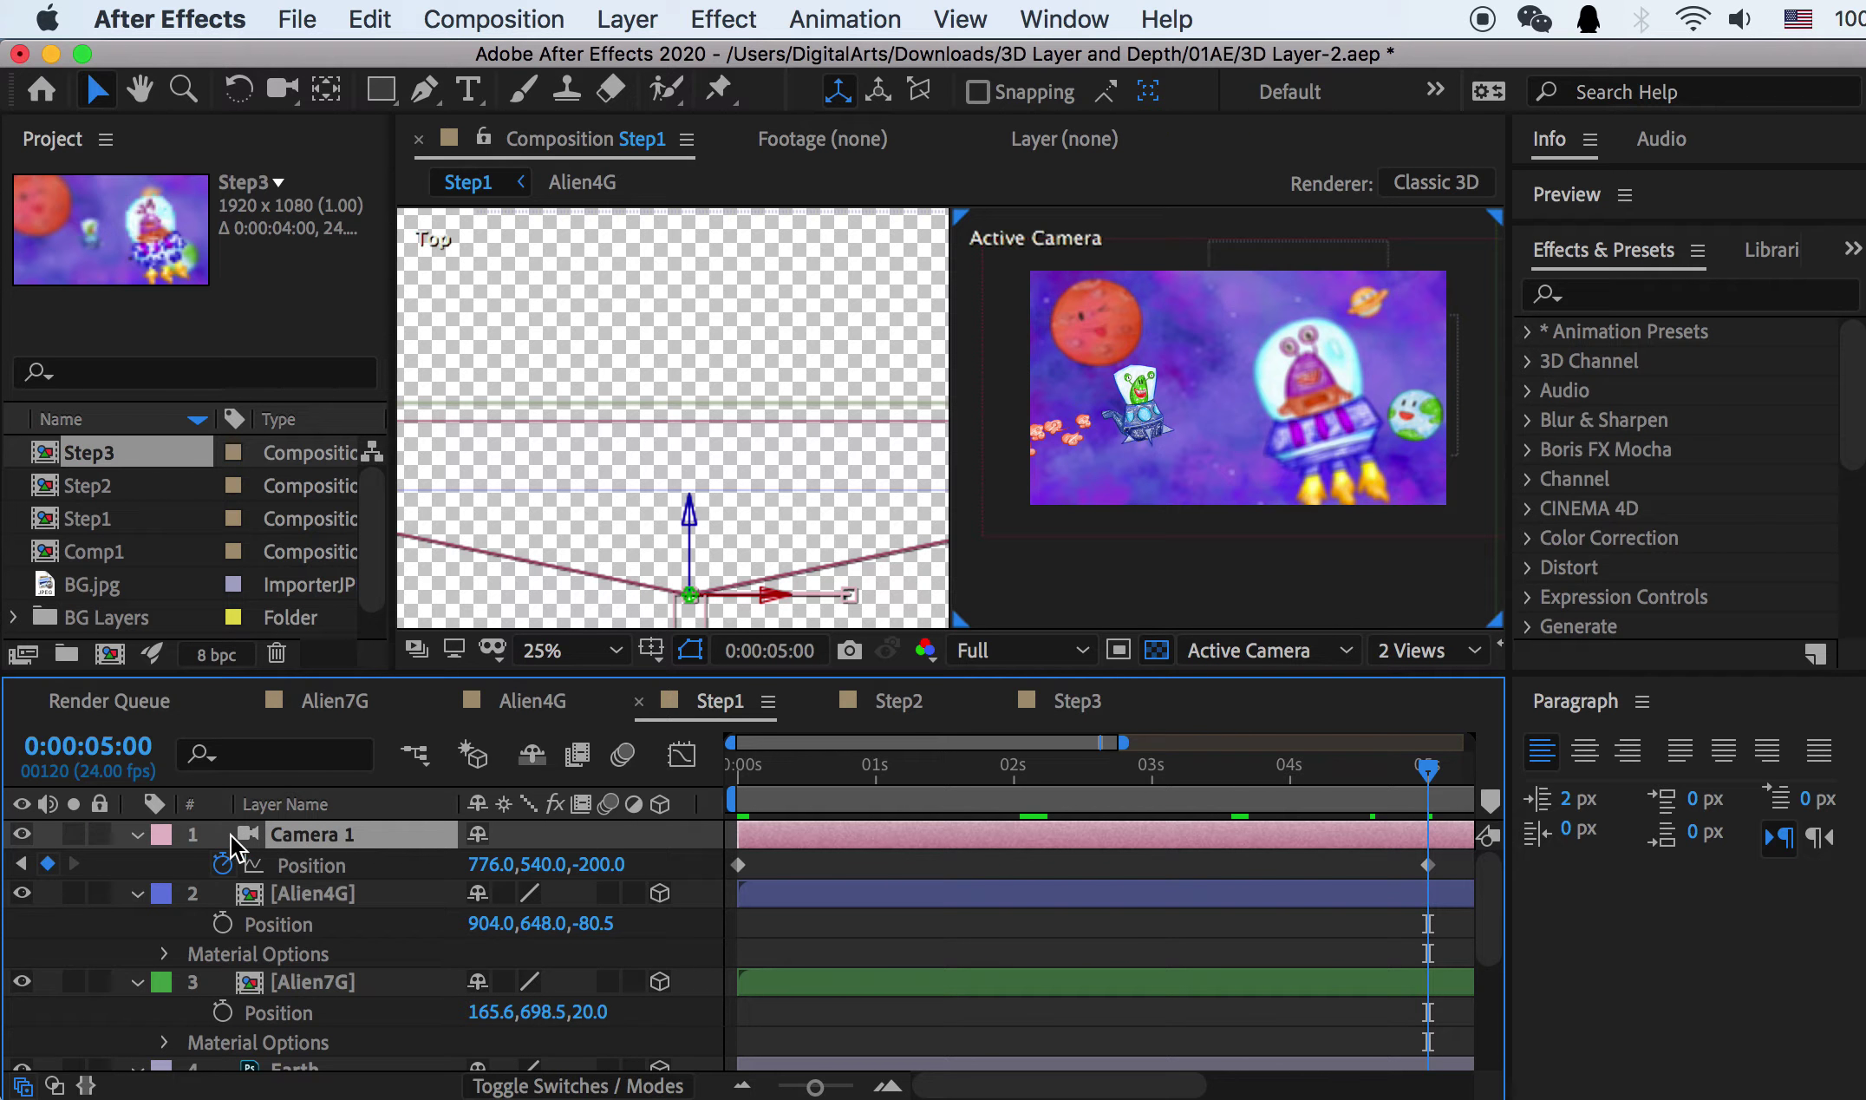
pyautogui.click(137, 834)
pyautogui.click(137, 834)
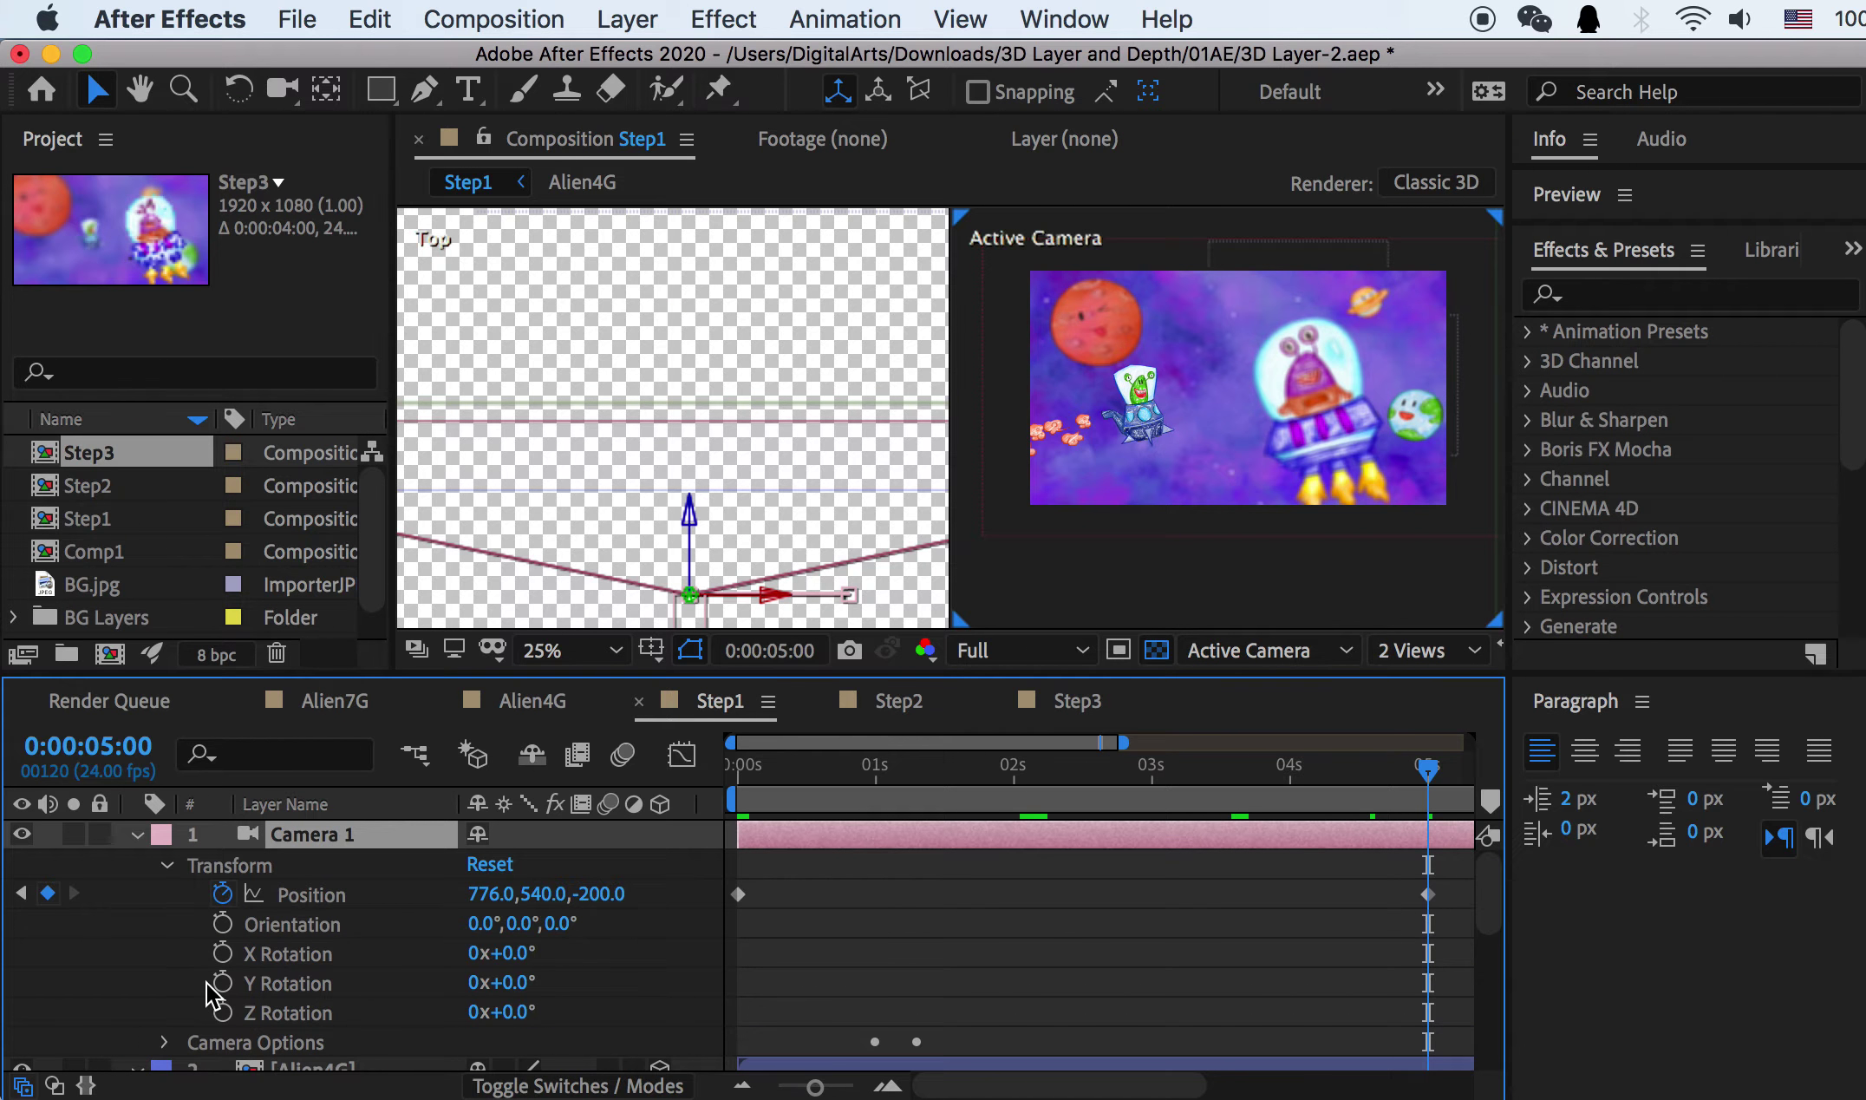
pyautogui.scroll(-5, 211, 993)
pyautogui.click(164, 895)
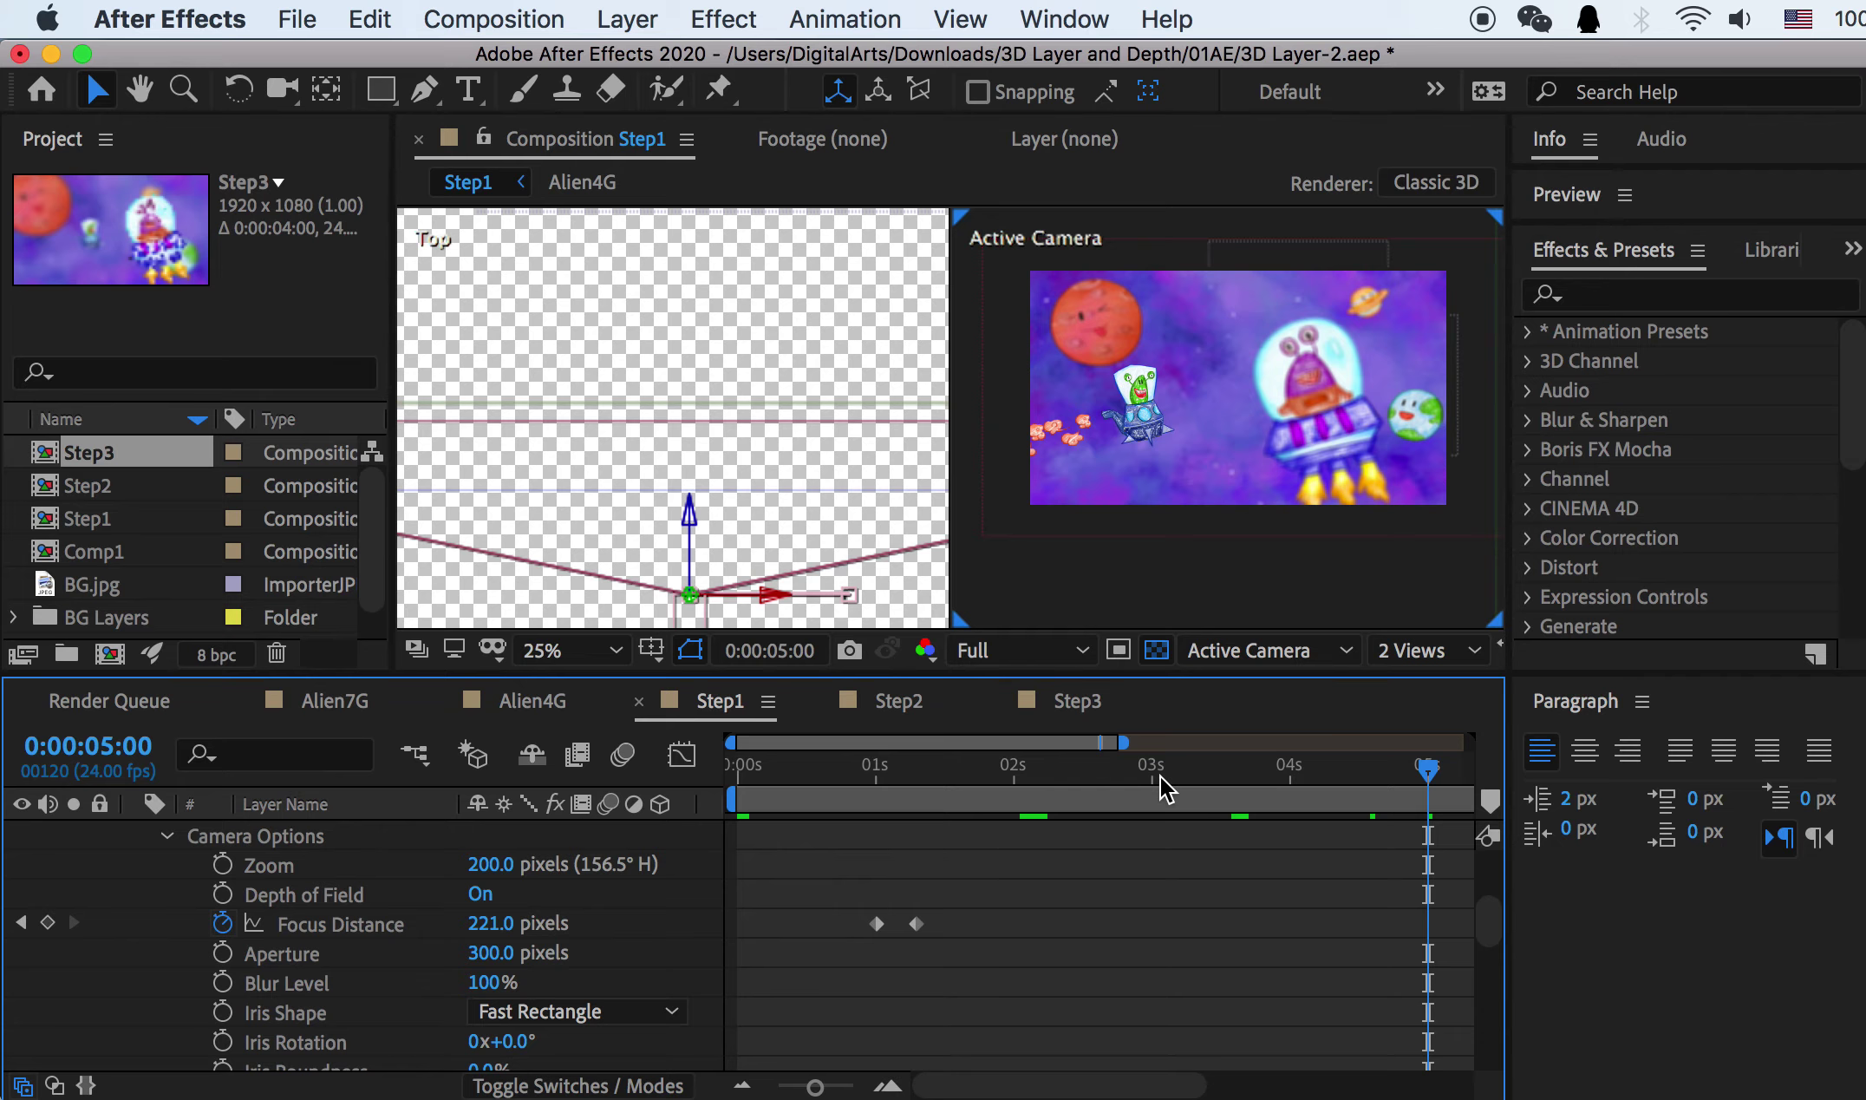
# Step: Copy the first 120-pixel Focus Distance keyframe to 3:13 so focus racks back from 221
pyautogui.moveTo(1166, 787); pyautogui.dragTo(1195, 930)
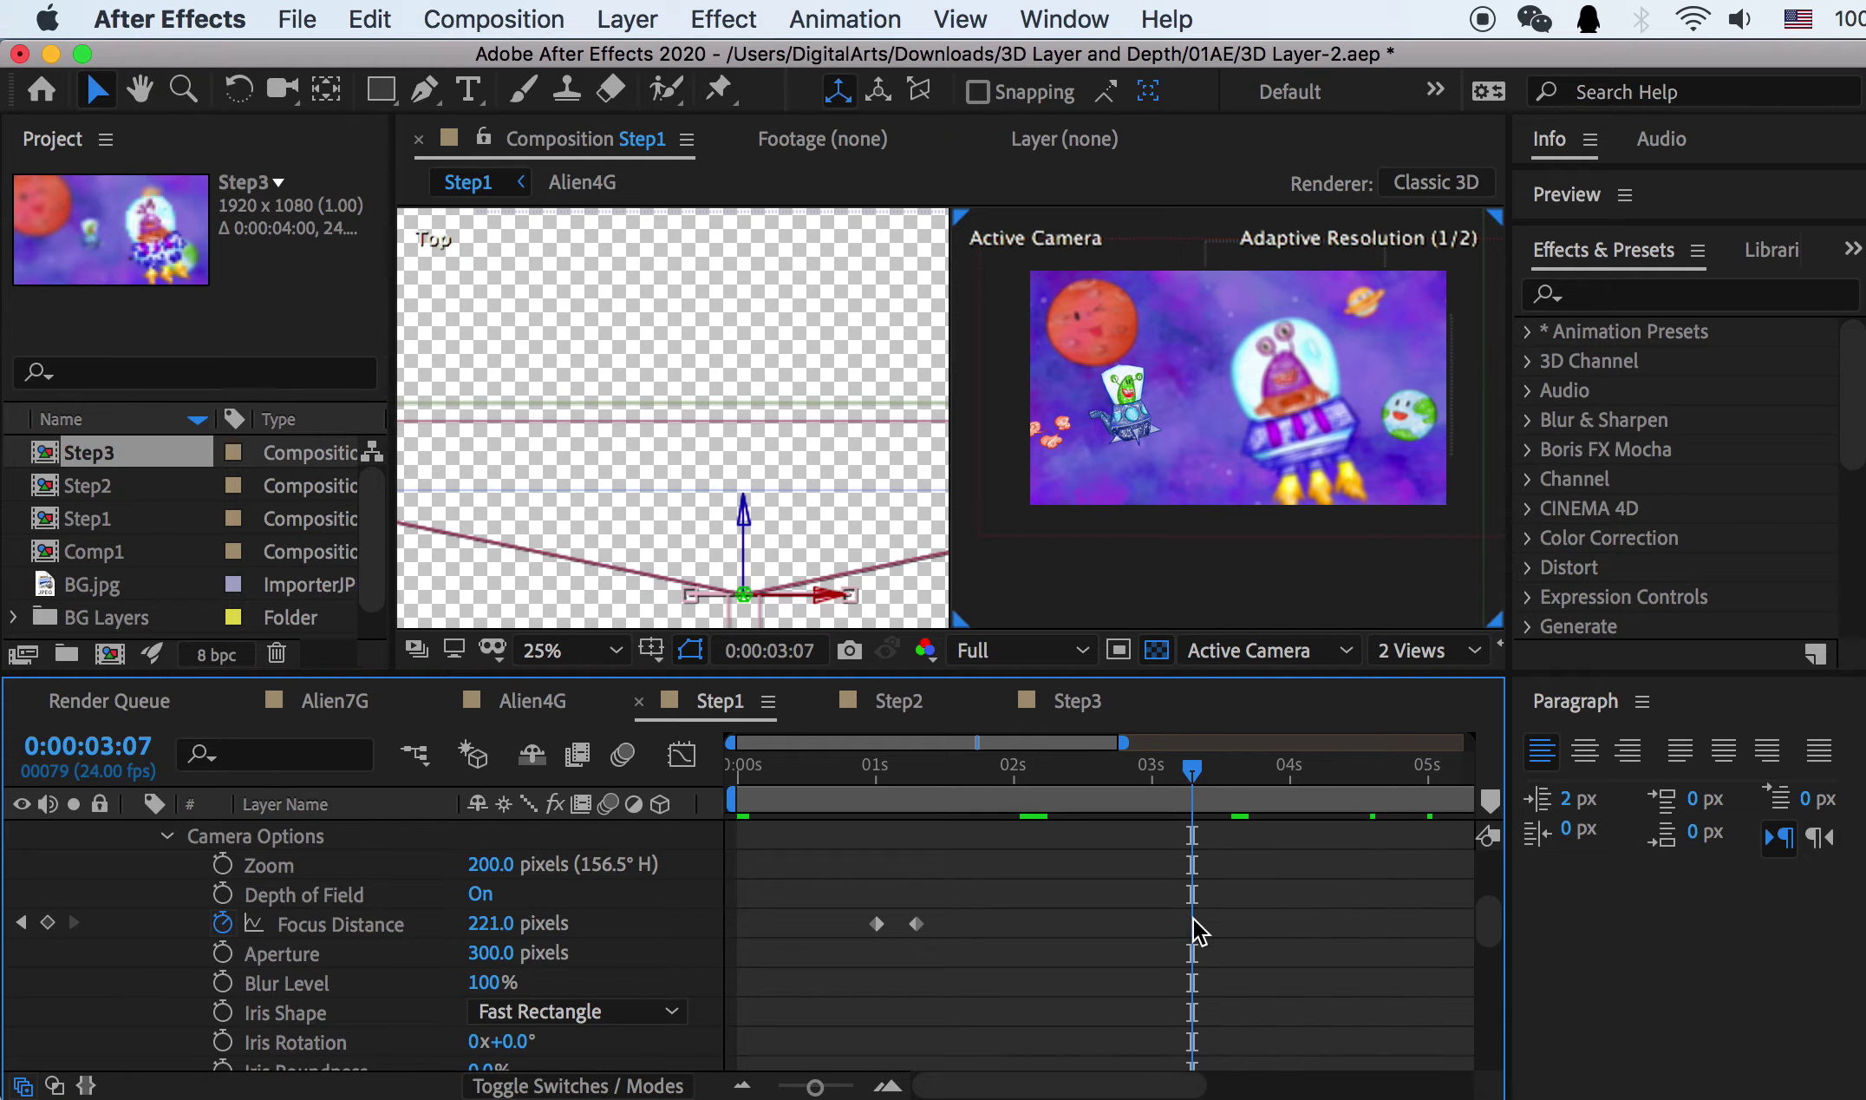
pyautogui.moveTo(940, 910); pyautogui.dragTo(902, 930)
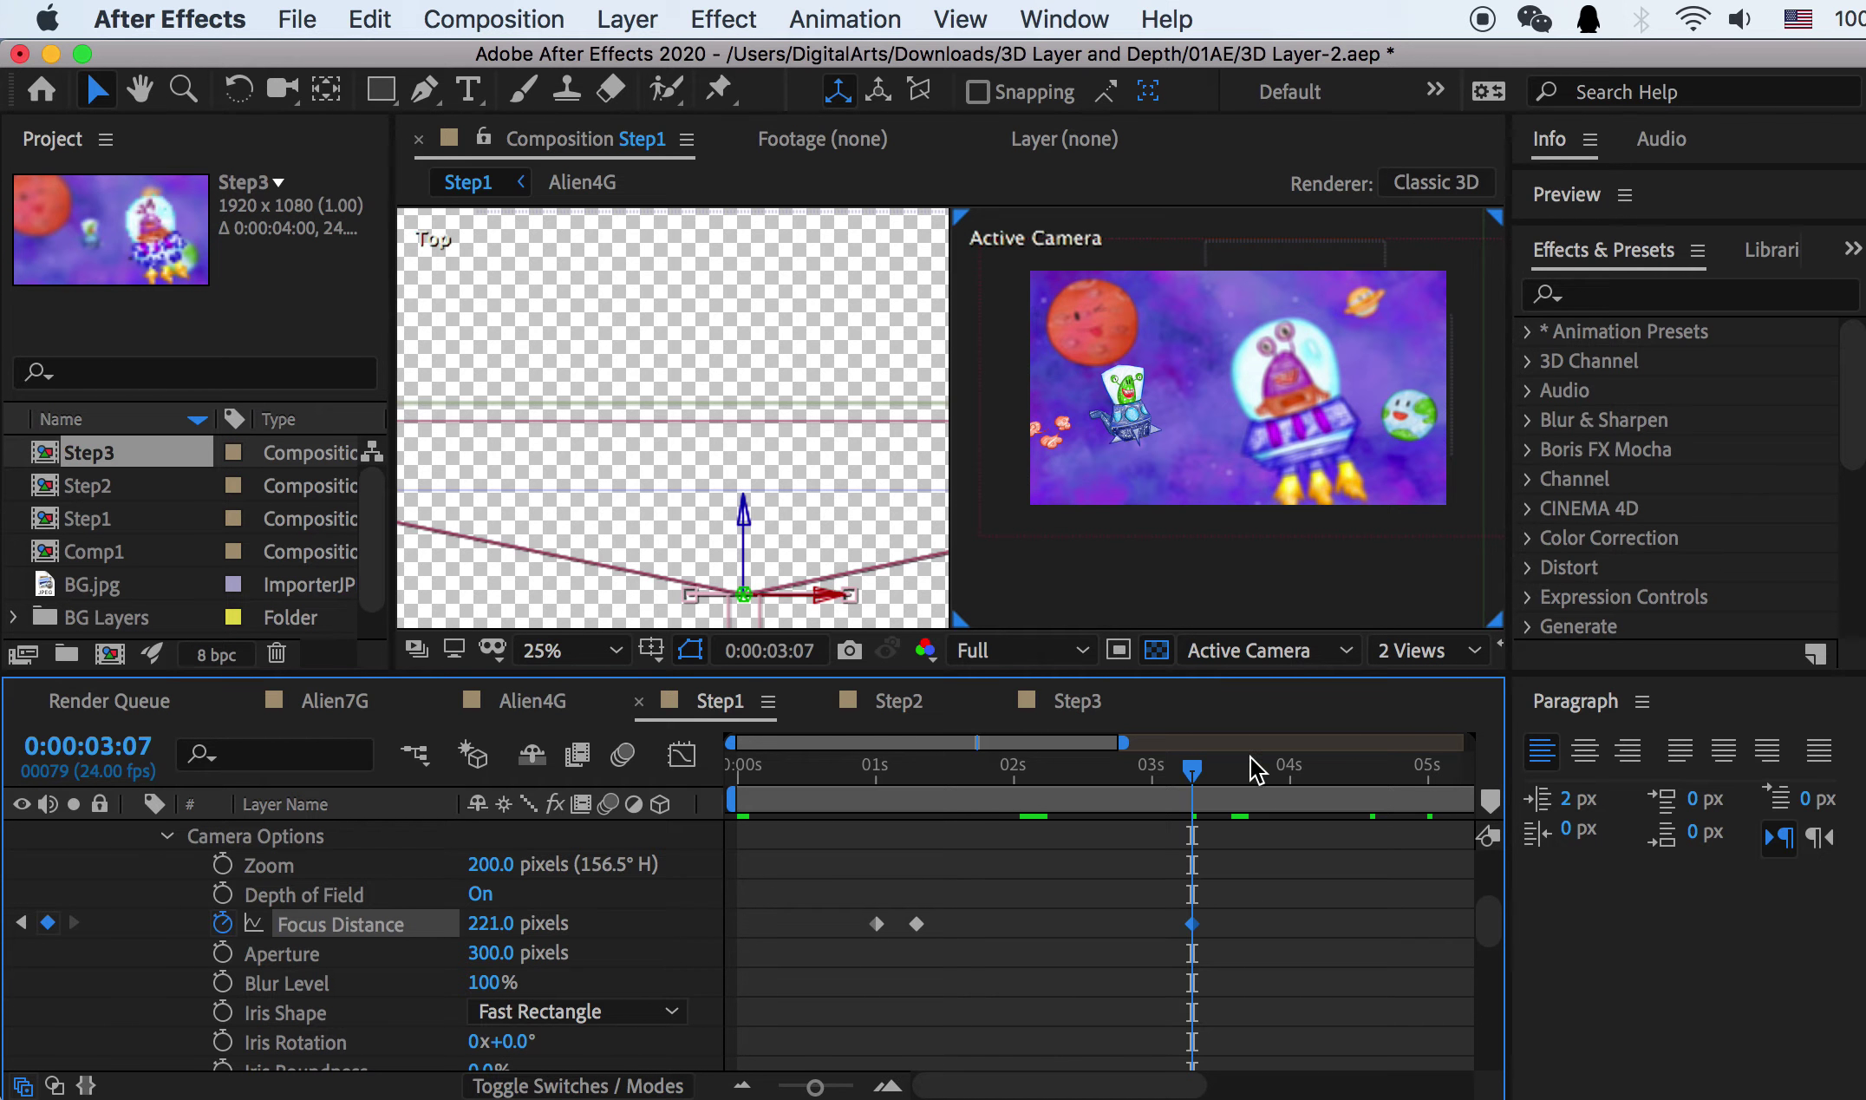
pyautogui.moveTo(1193, 774); pyautogui.dragTo(1226, 775)
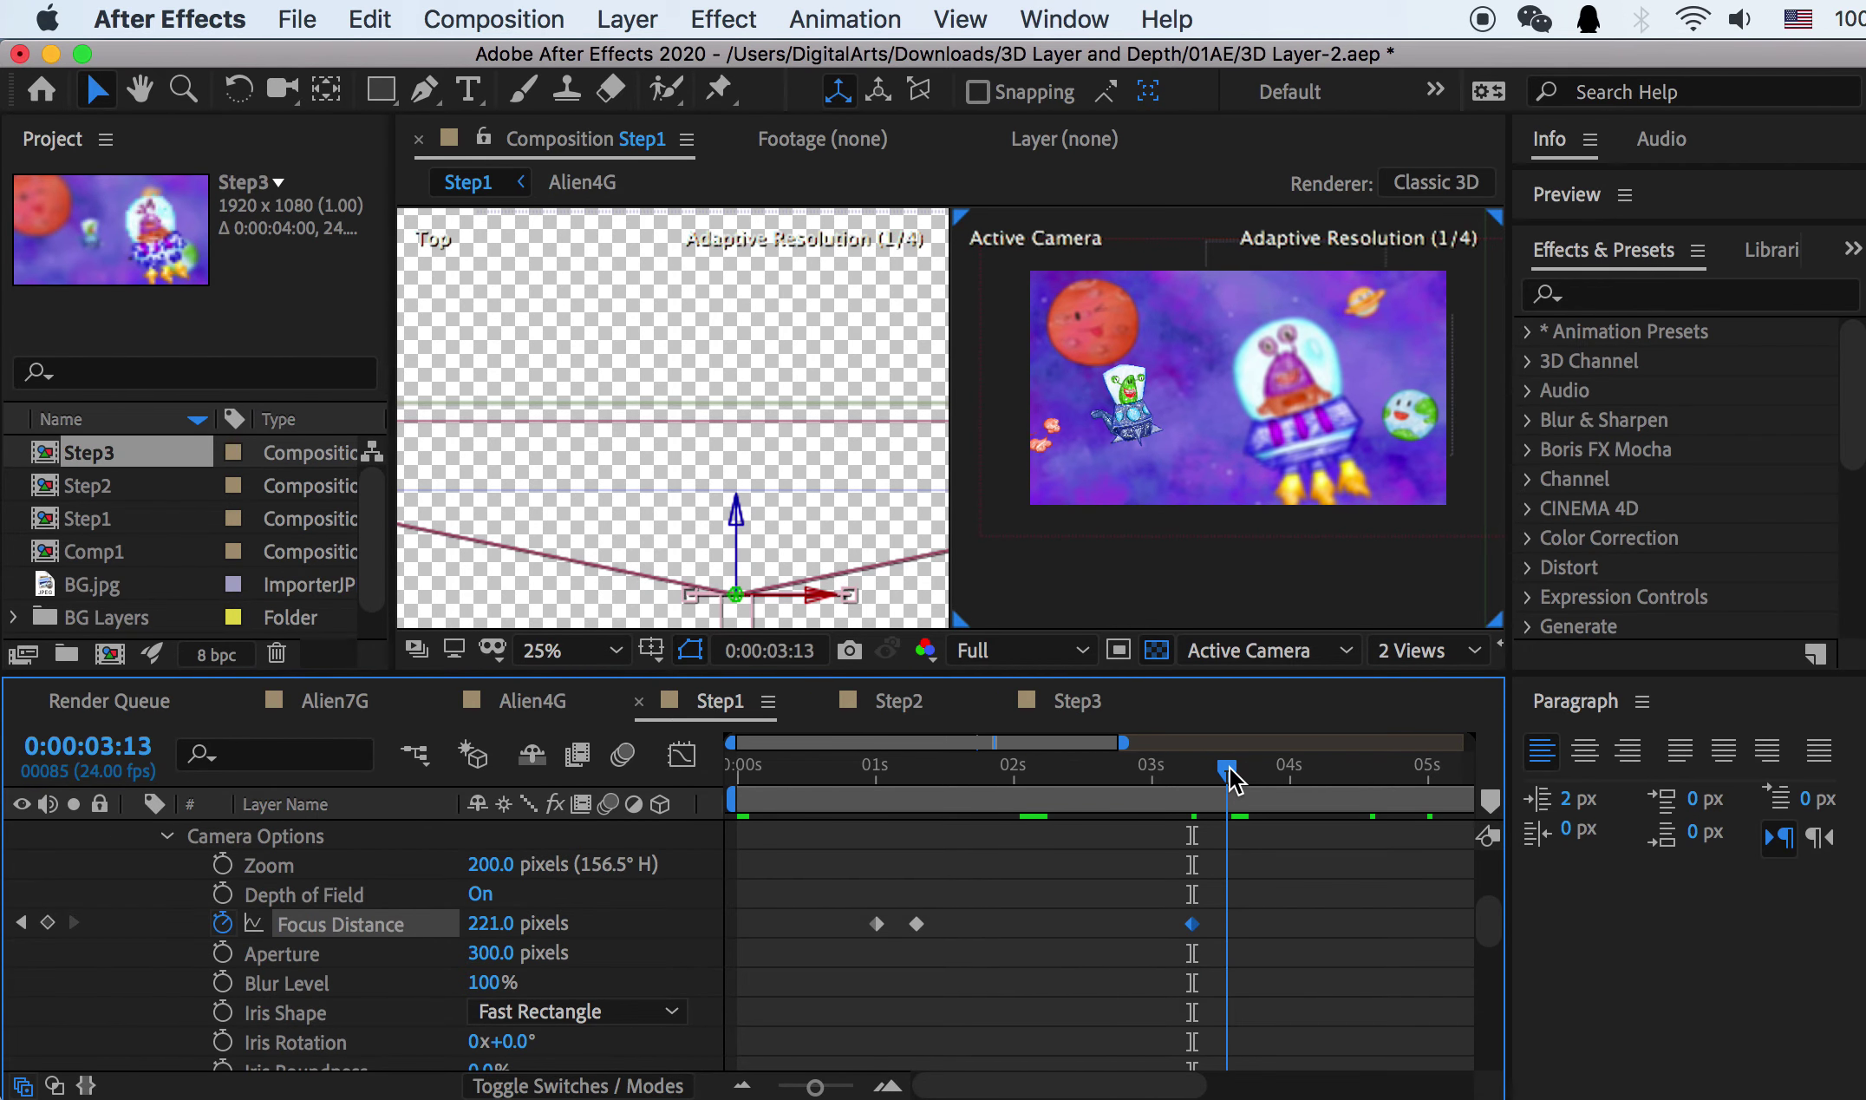
pyautogui.click(876, 923)
pyautogui.press('super+c')
pyautogui.press('super+v')
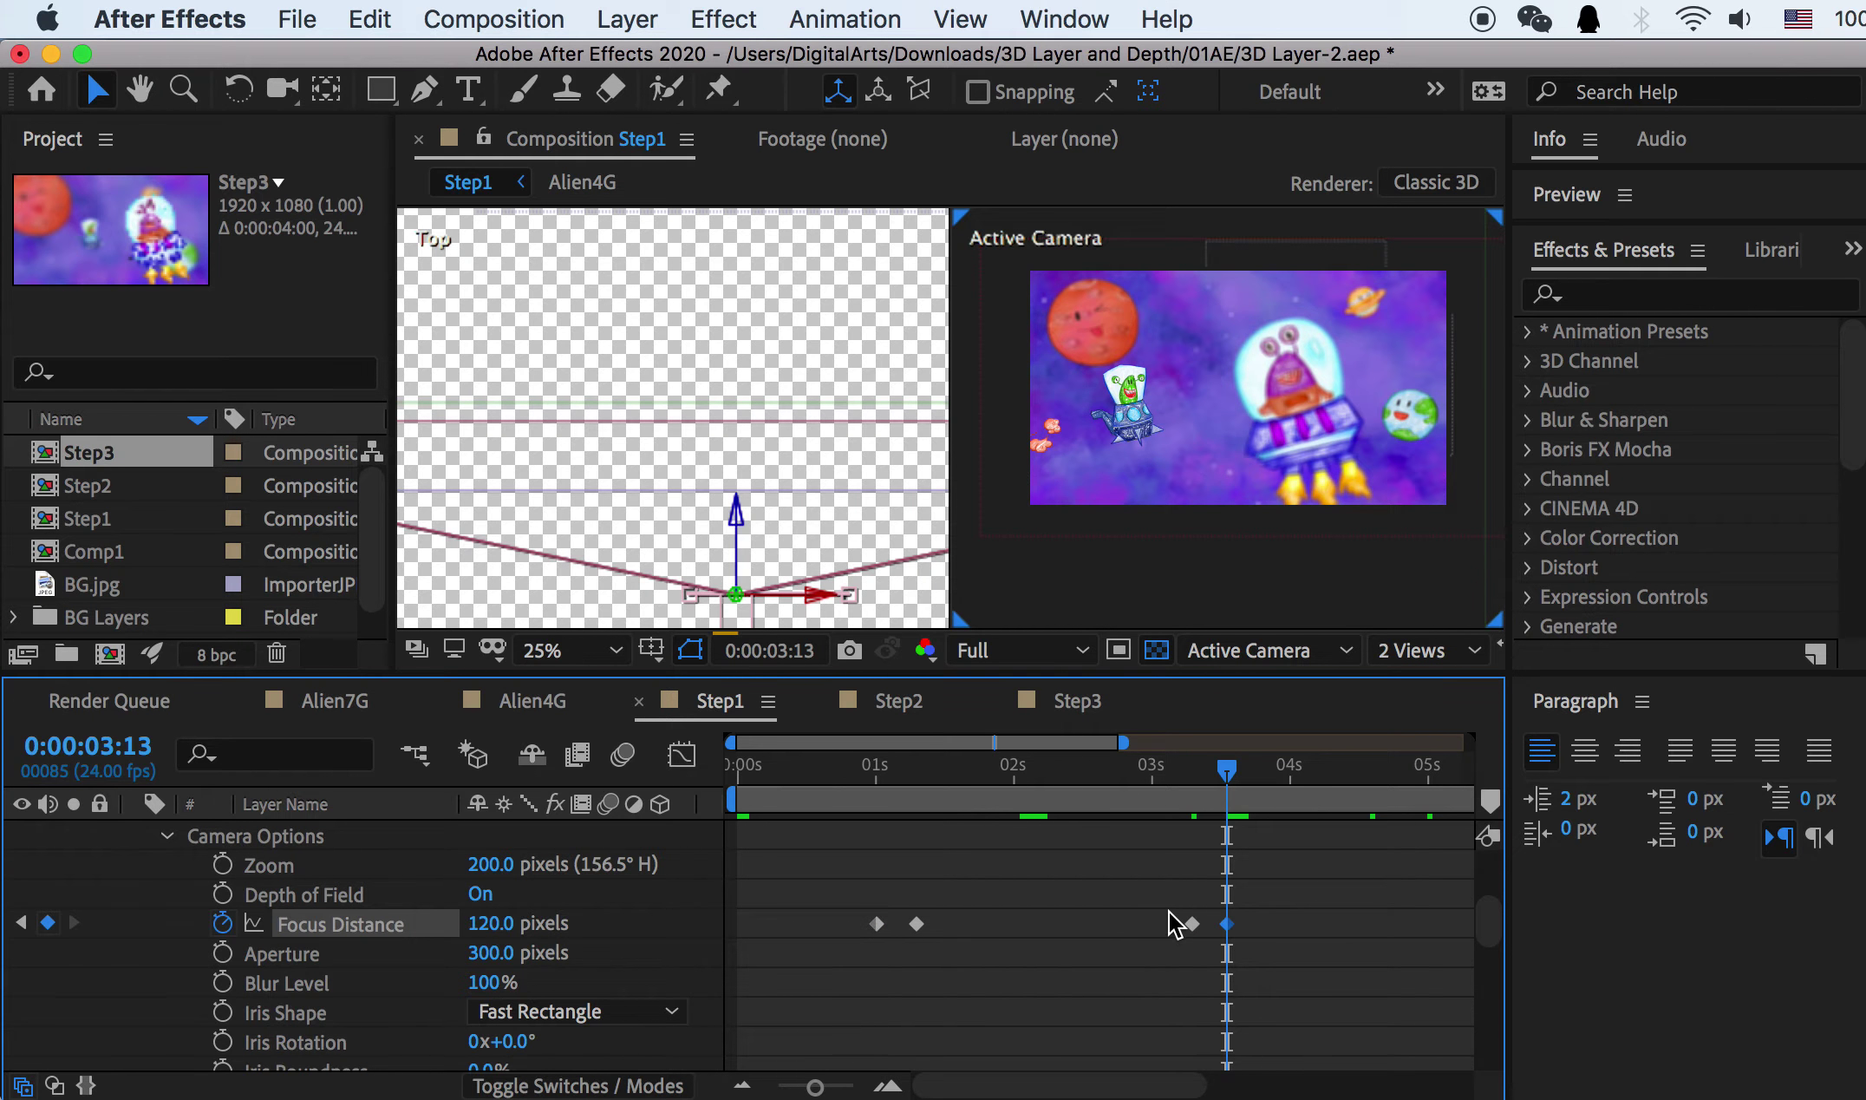
pyautogui.moveTo(1235, 785); pyautogui.dragTo(1023, 776)
# Step: Fit the Preview1.mp4 window, play it to its 00:04 end, then close it
pyautogui.press('super+Tab')
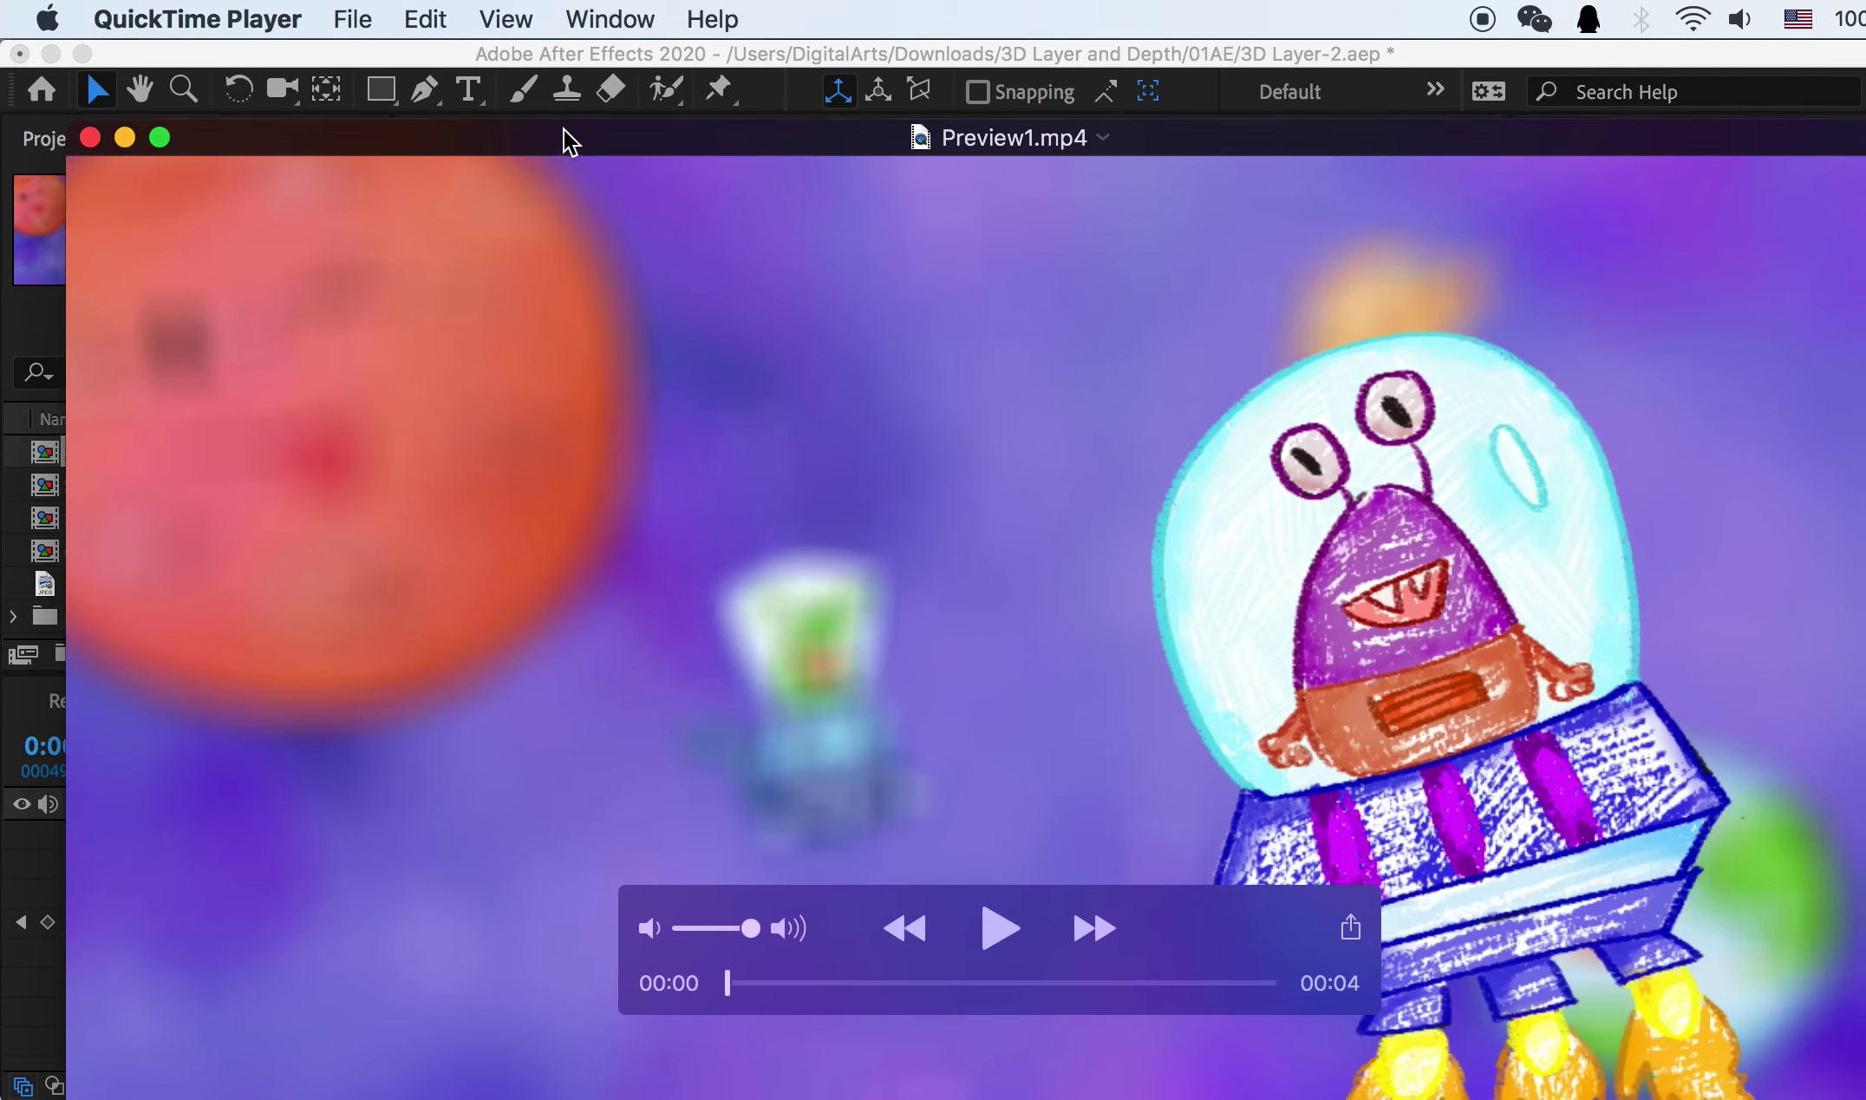
pyautogui.doubleClick(594, 118)
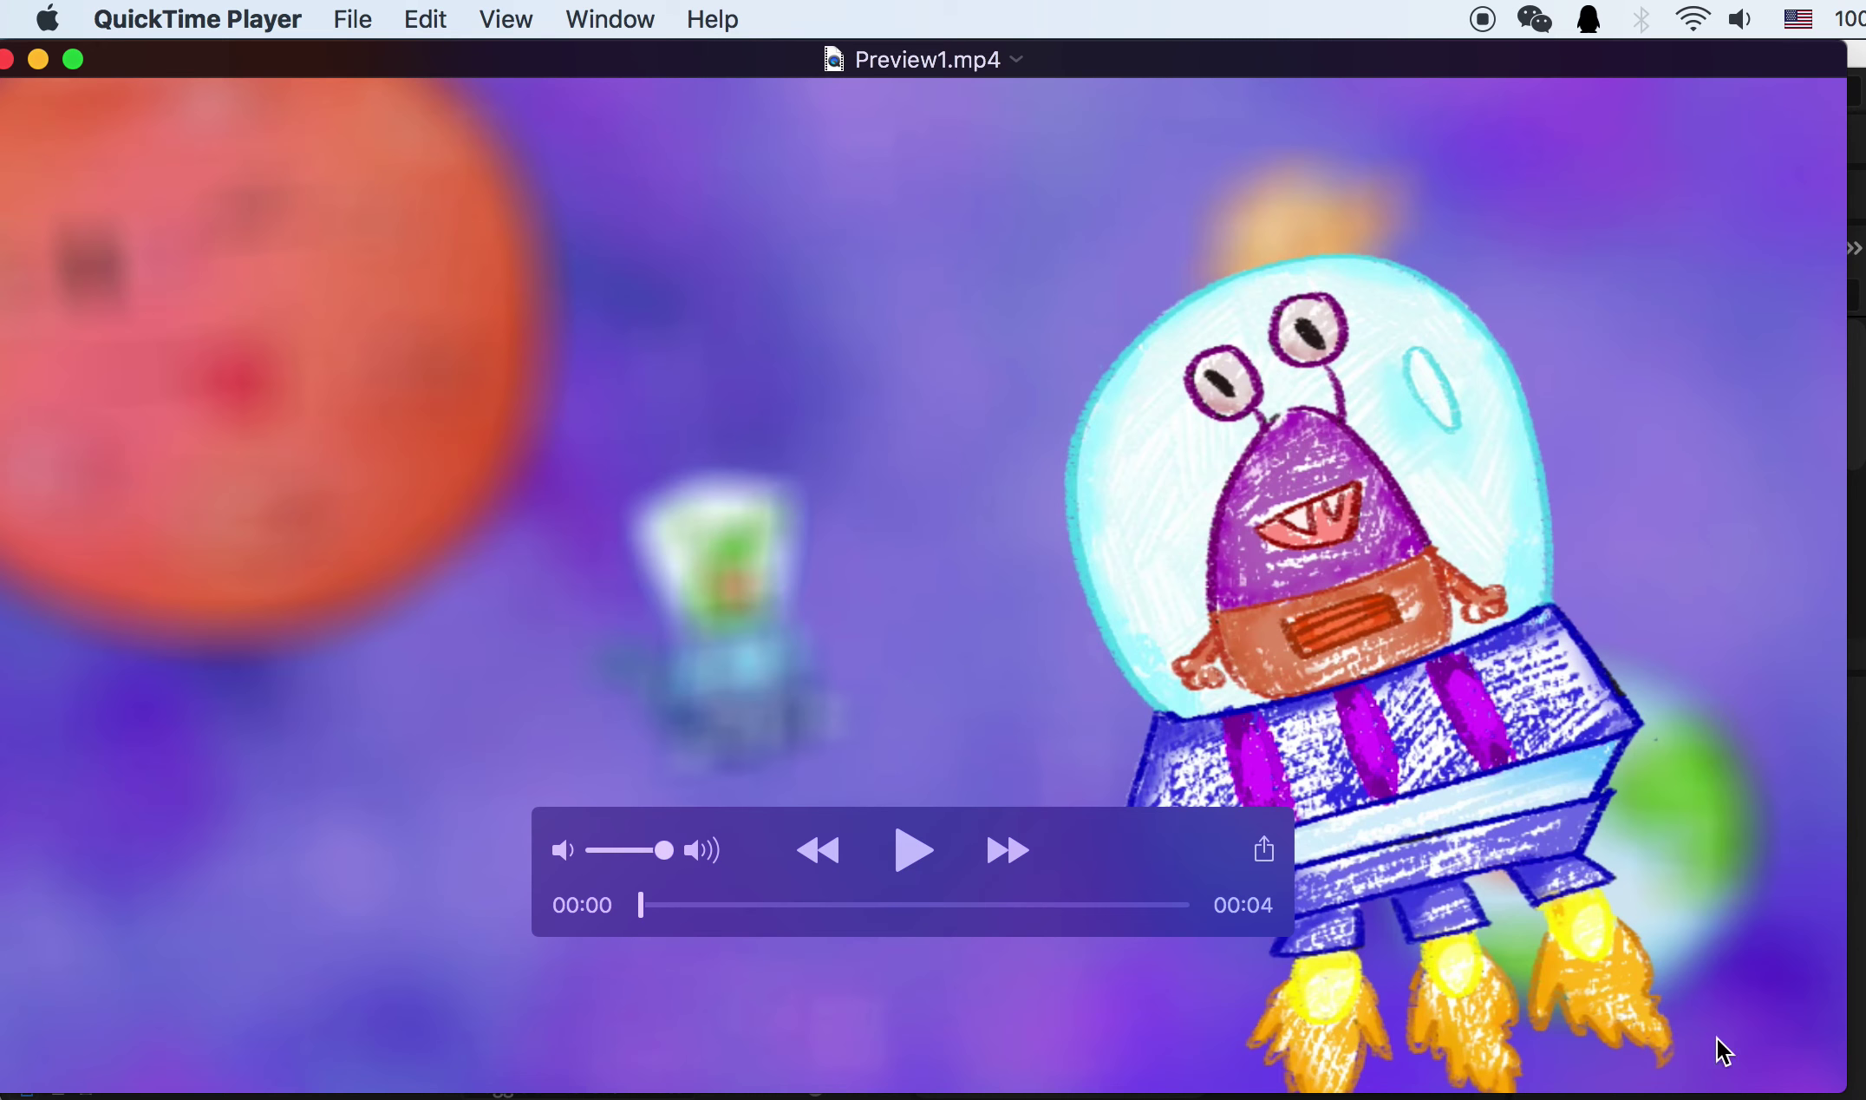
pyautogui.press('space')
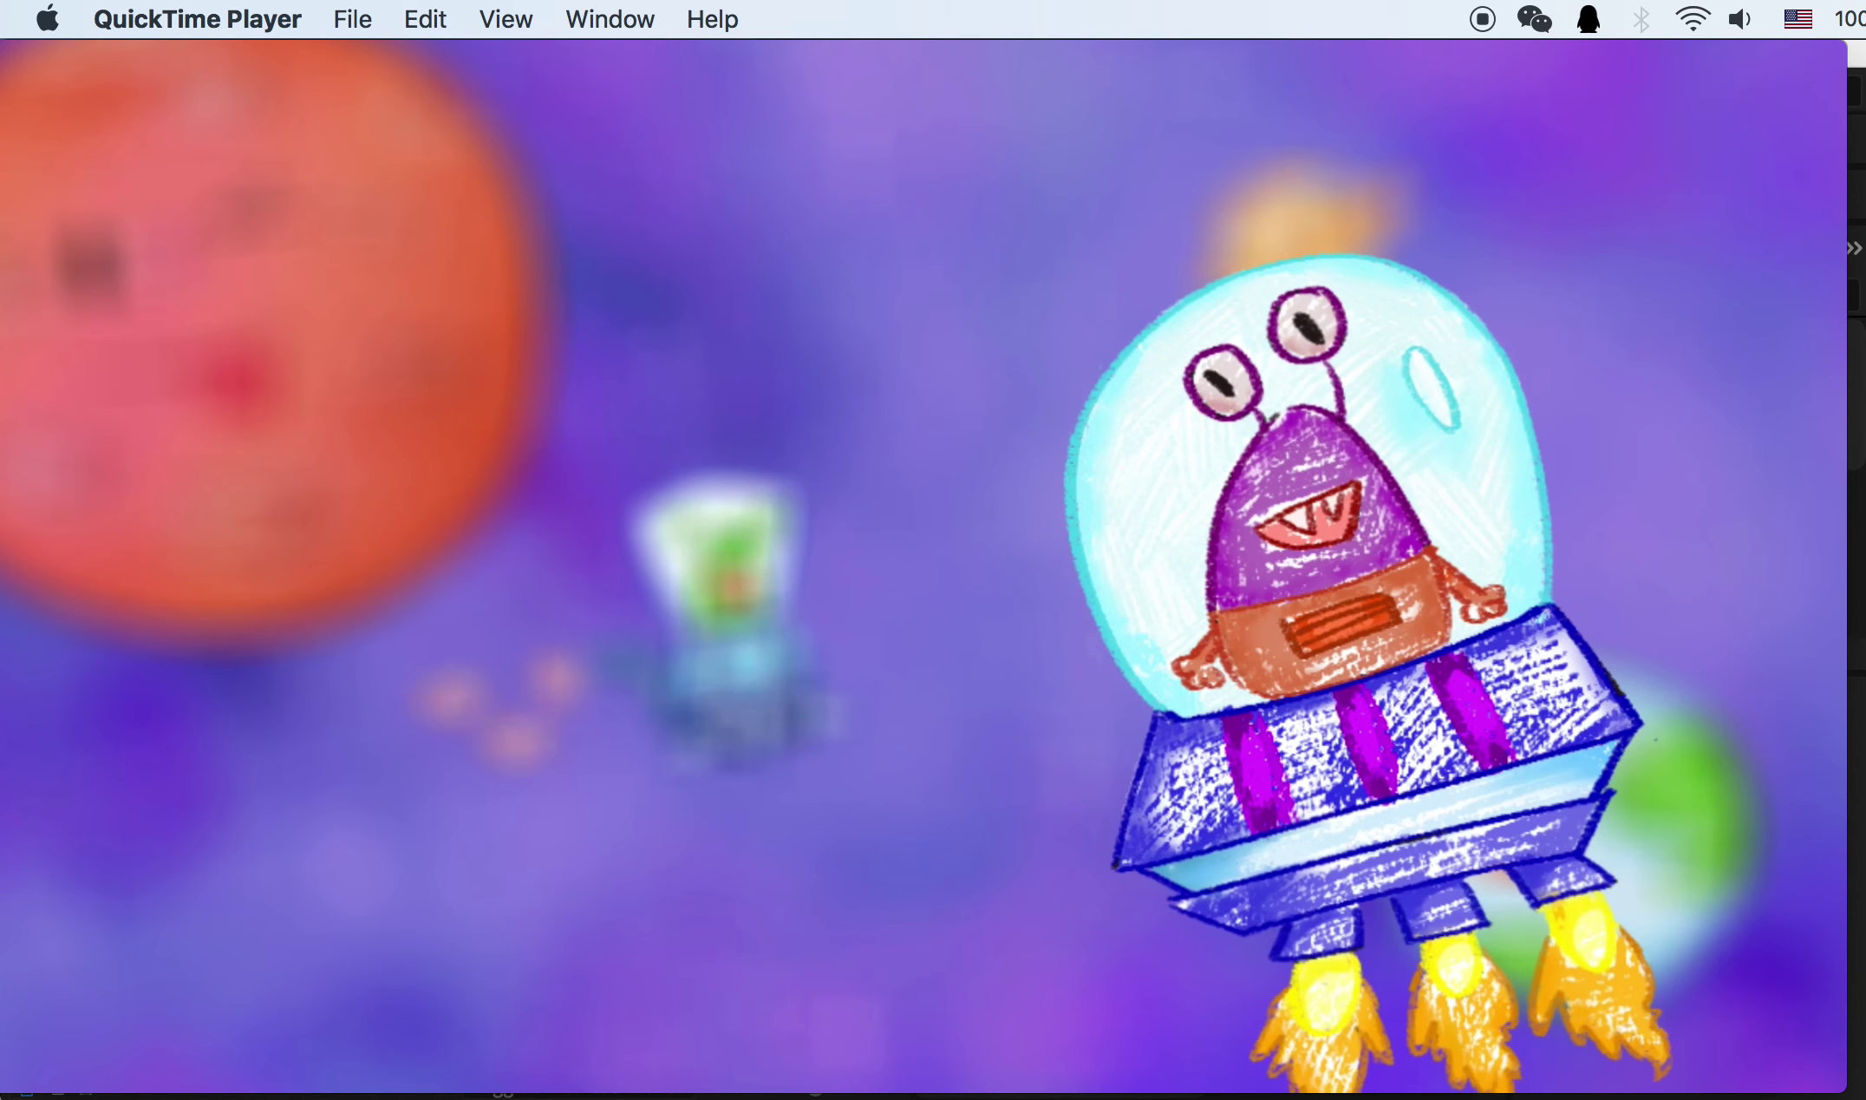
pyautogui.moveTo(1304, 629)
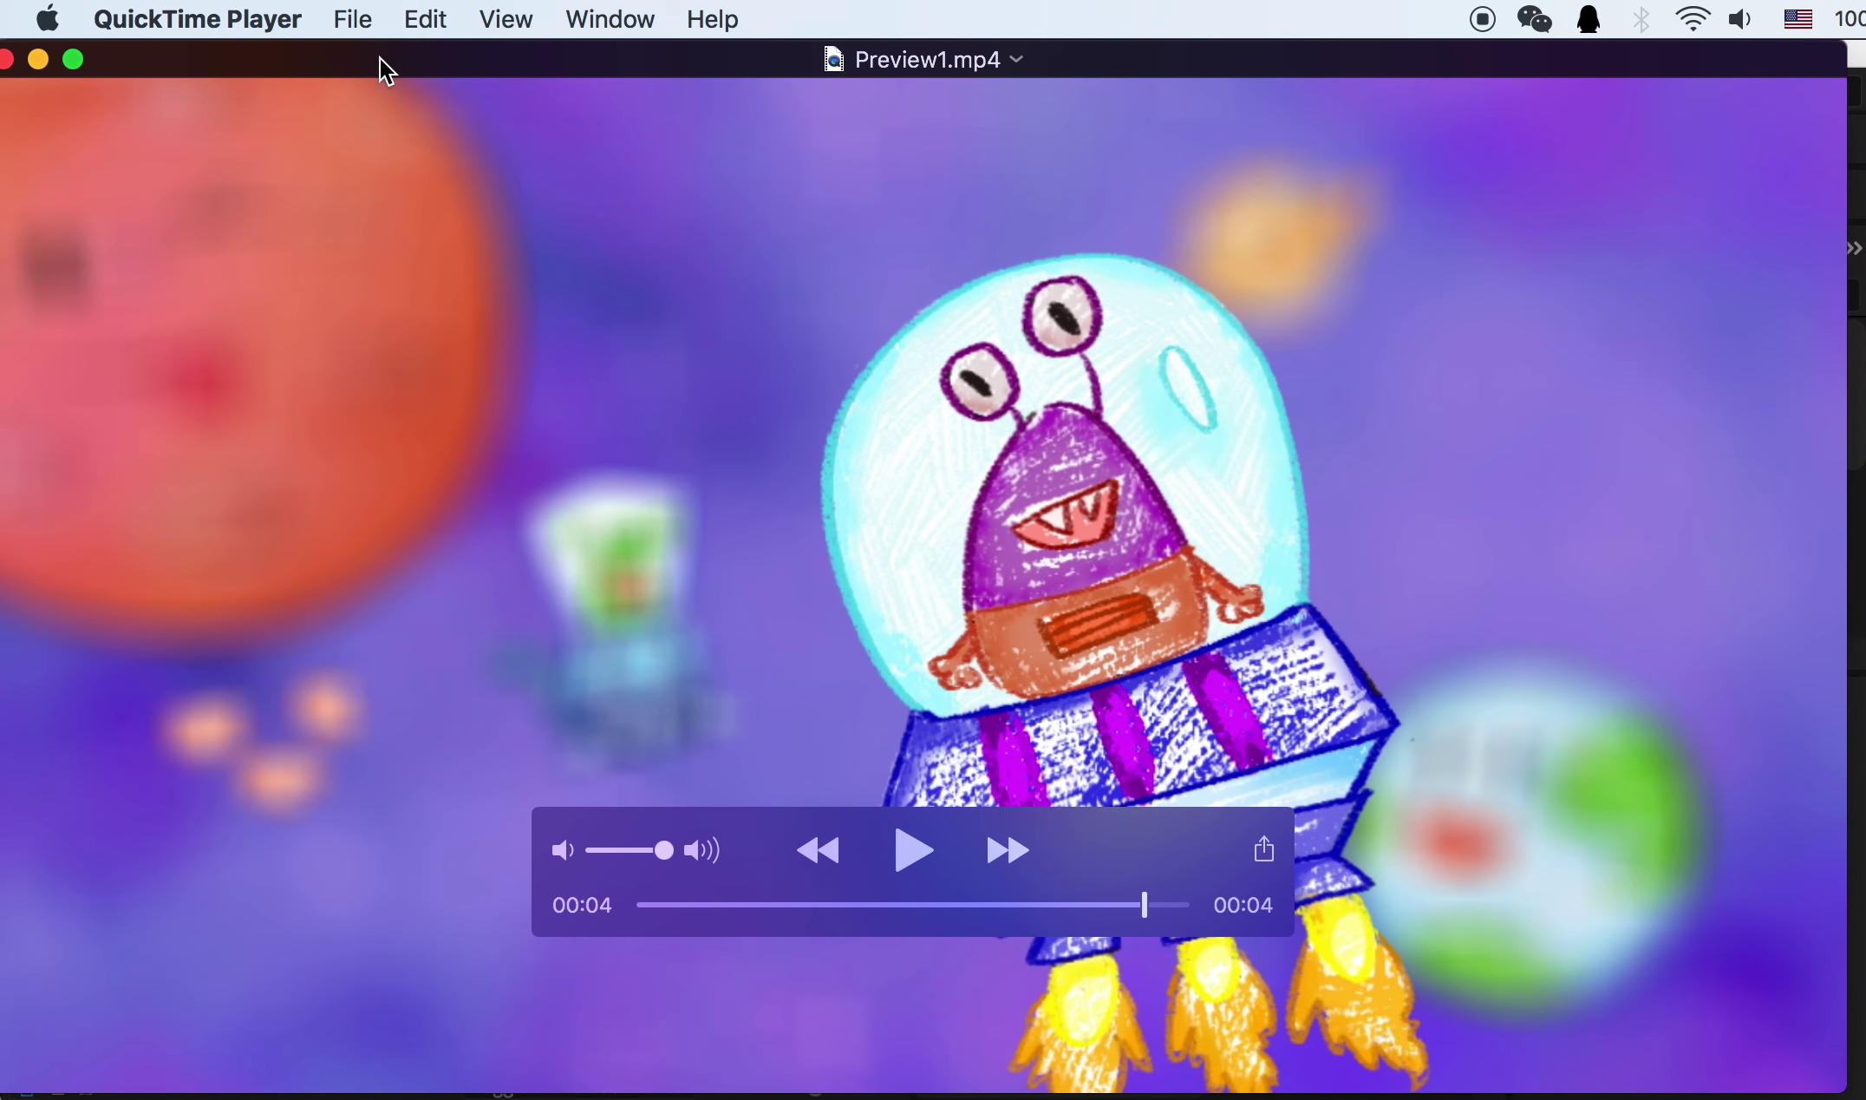
pyautogui.press('super+w')
# Step: Return to After Effects and zoom the camera view in on the green alien
pyautogui.click(316, 971)
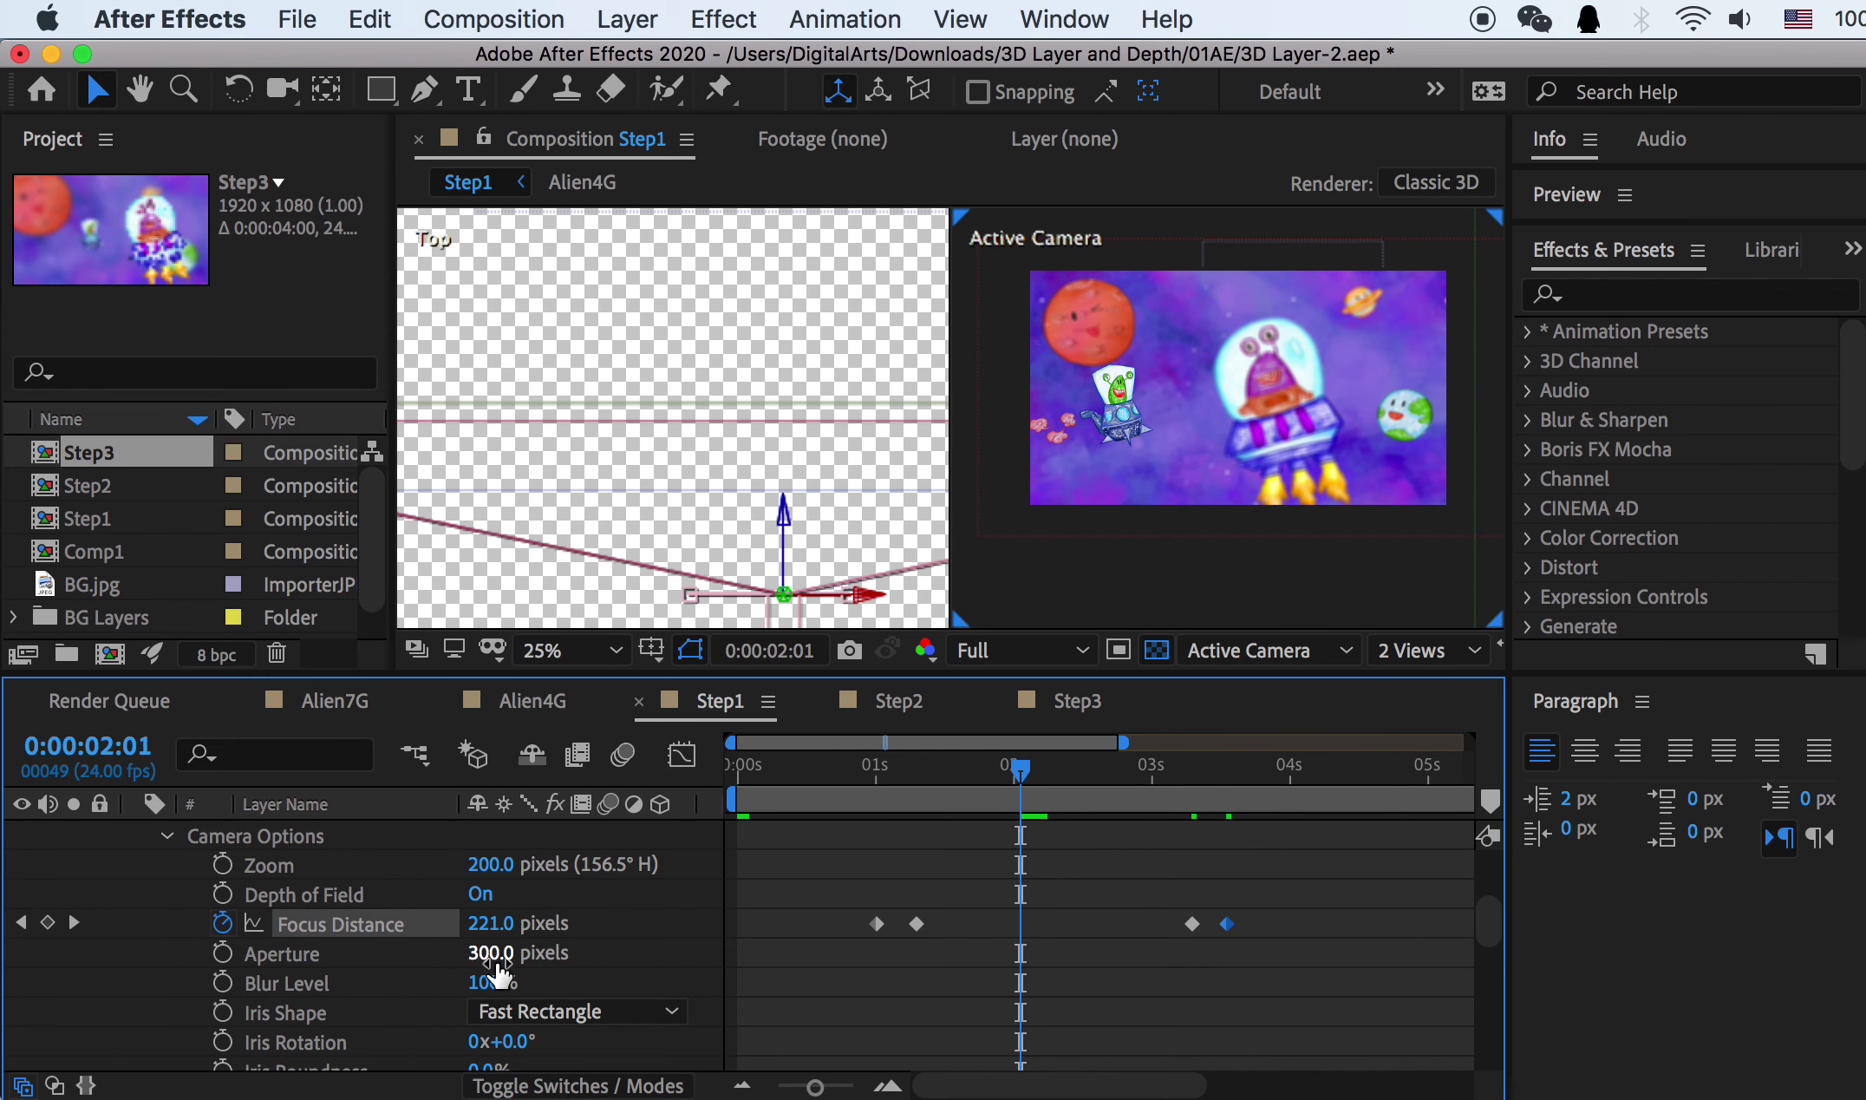
pyautogui.scroll(2, 1149, 467)
pyautogui.press('h')
pyautogui.moveTo(1149, 466); pyautogui.dragTo(1246, 545)
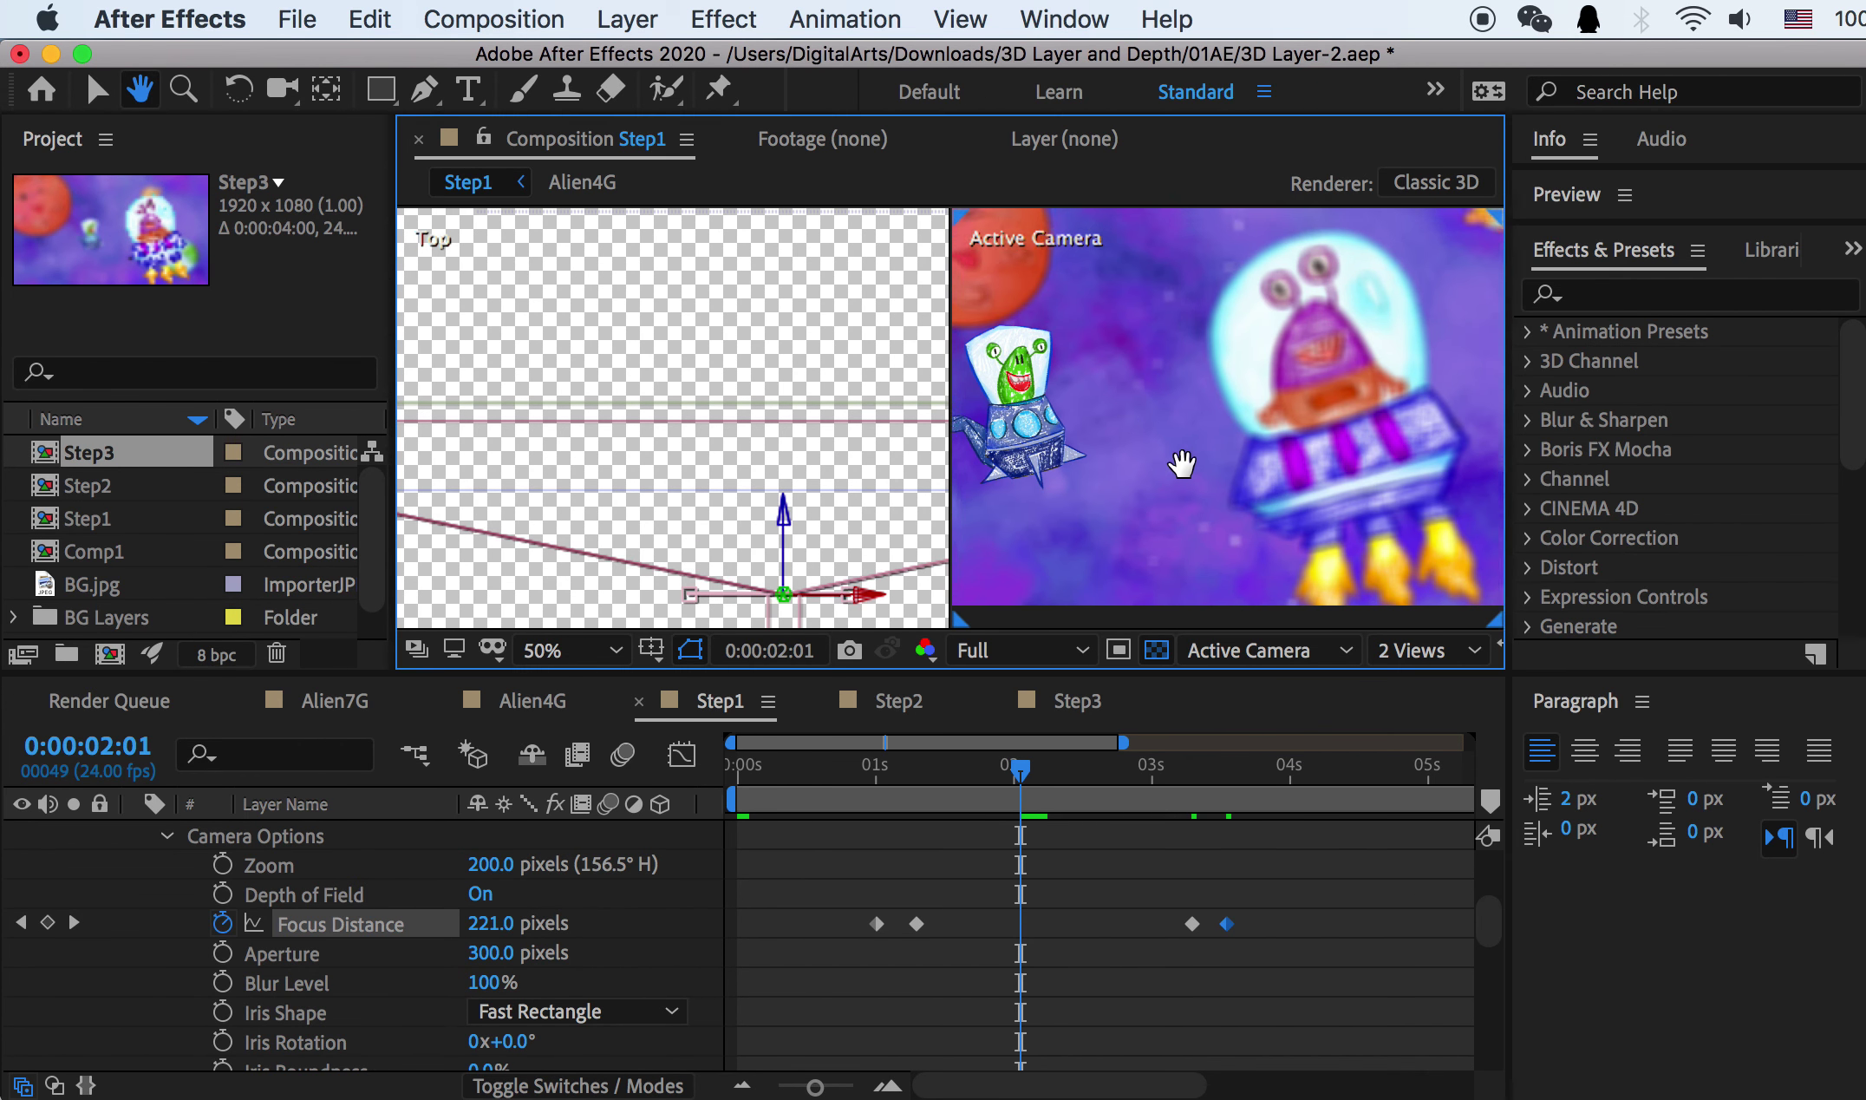
# Step: Set Camera 1's Aperture to 400 pixels
pyautogui.press('v')
pyautogui.click(491, 952)
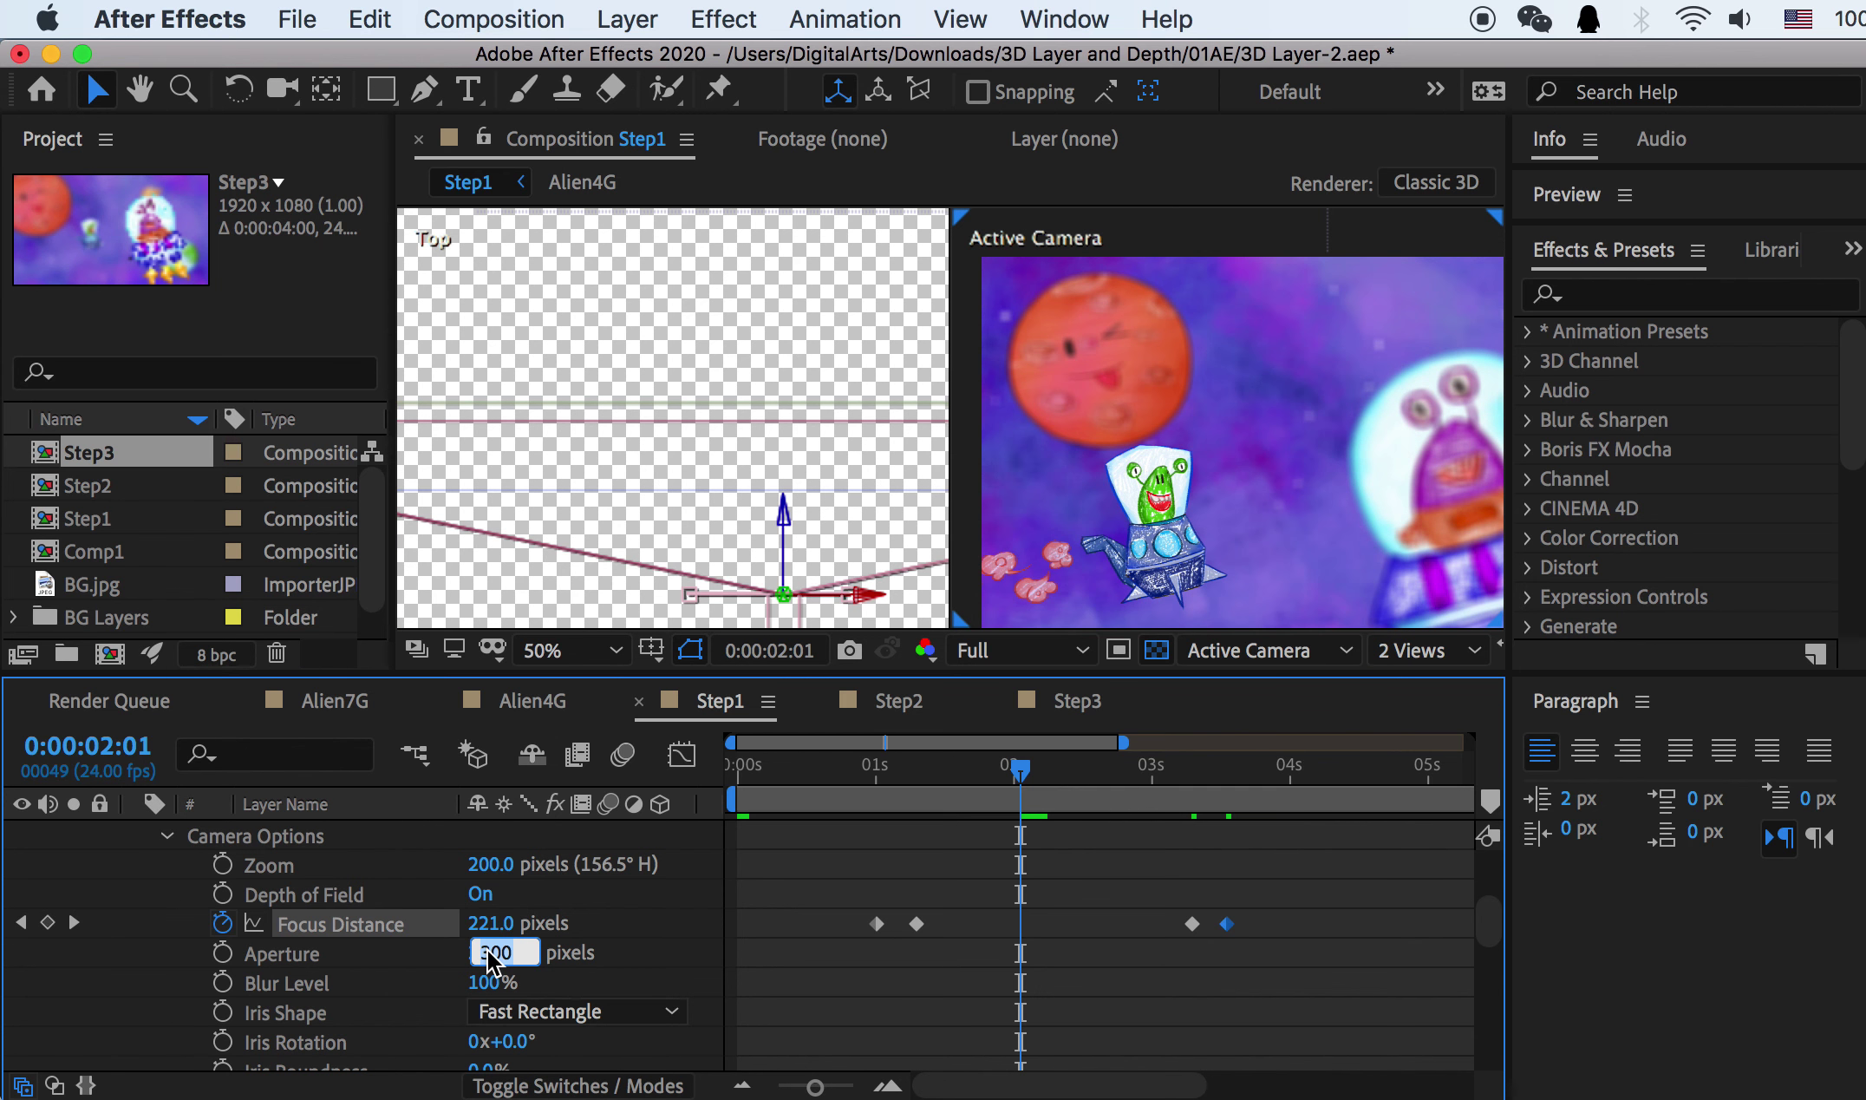
pyautogui.write('400')
pyautogui.press('Return')
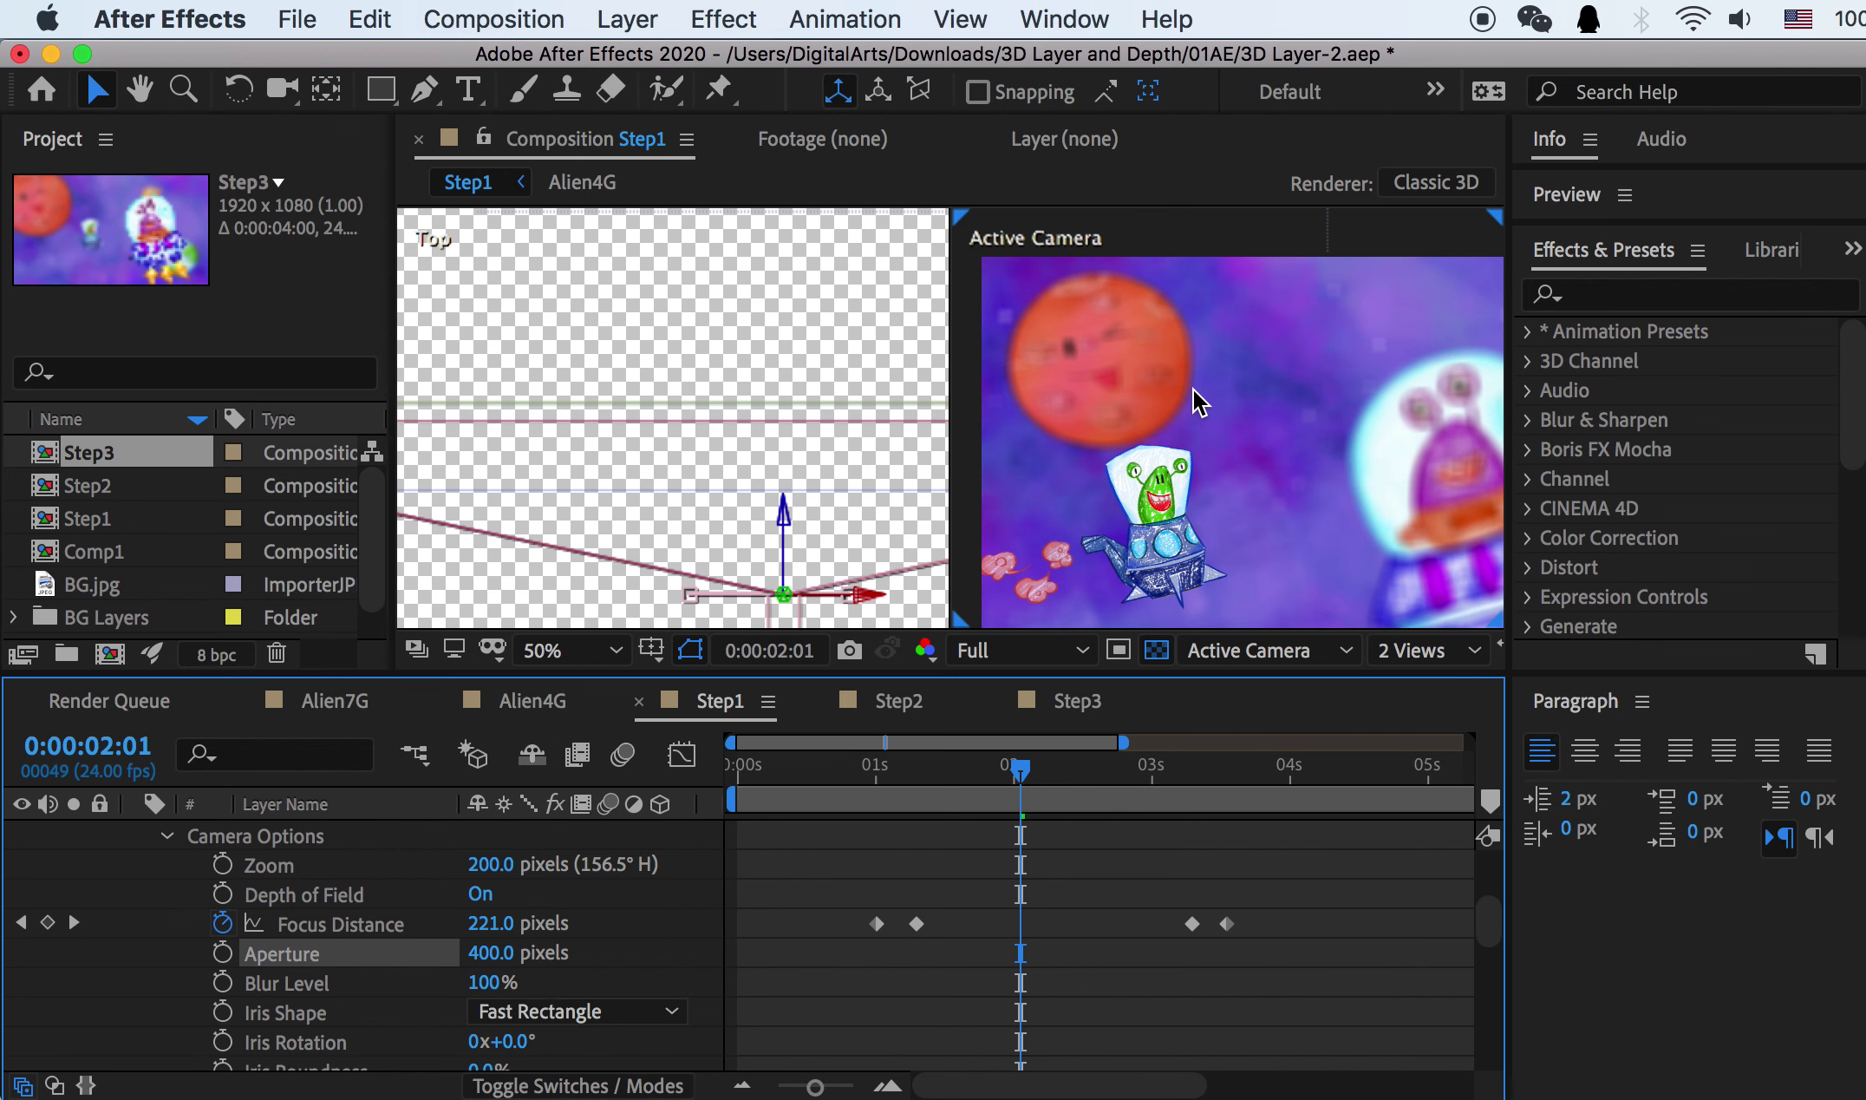
# Step: Zoom back out to check the stronger blur across the whole frame
pyautogui.scroll(-2, 1239, 367)
pyautogui.press('h')
pyautogui.moveTo(1335, 427); pyautogui.dragTo(1260, 442)
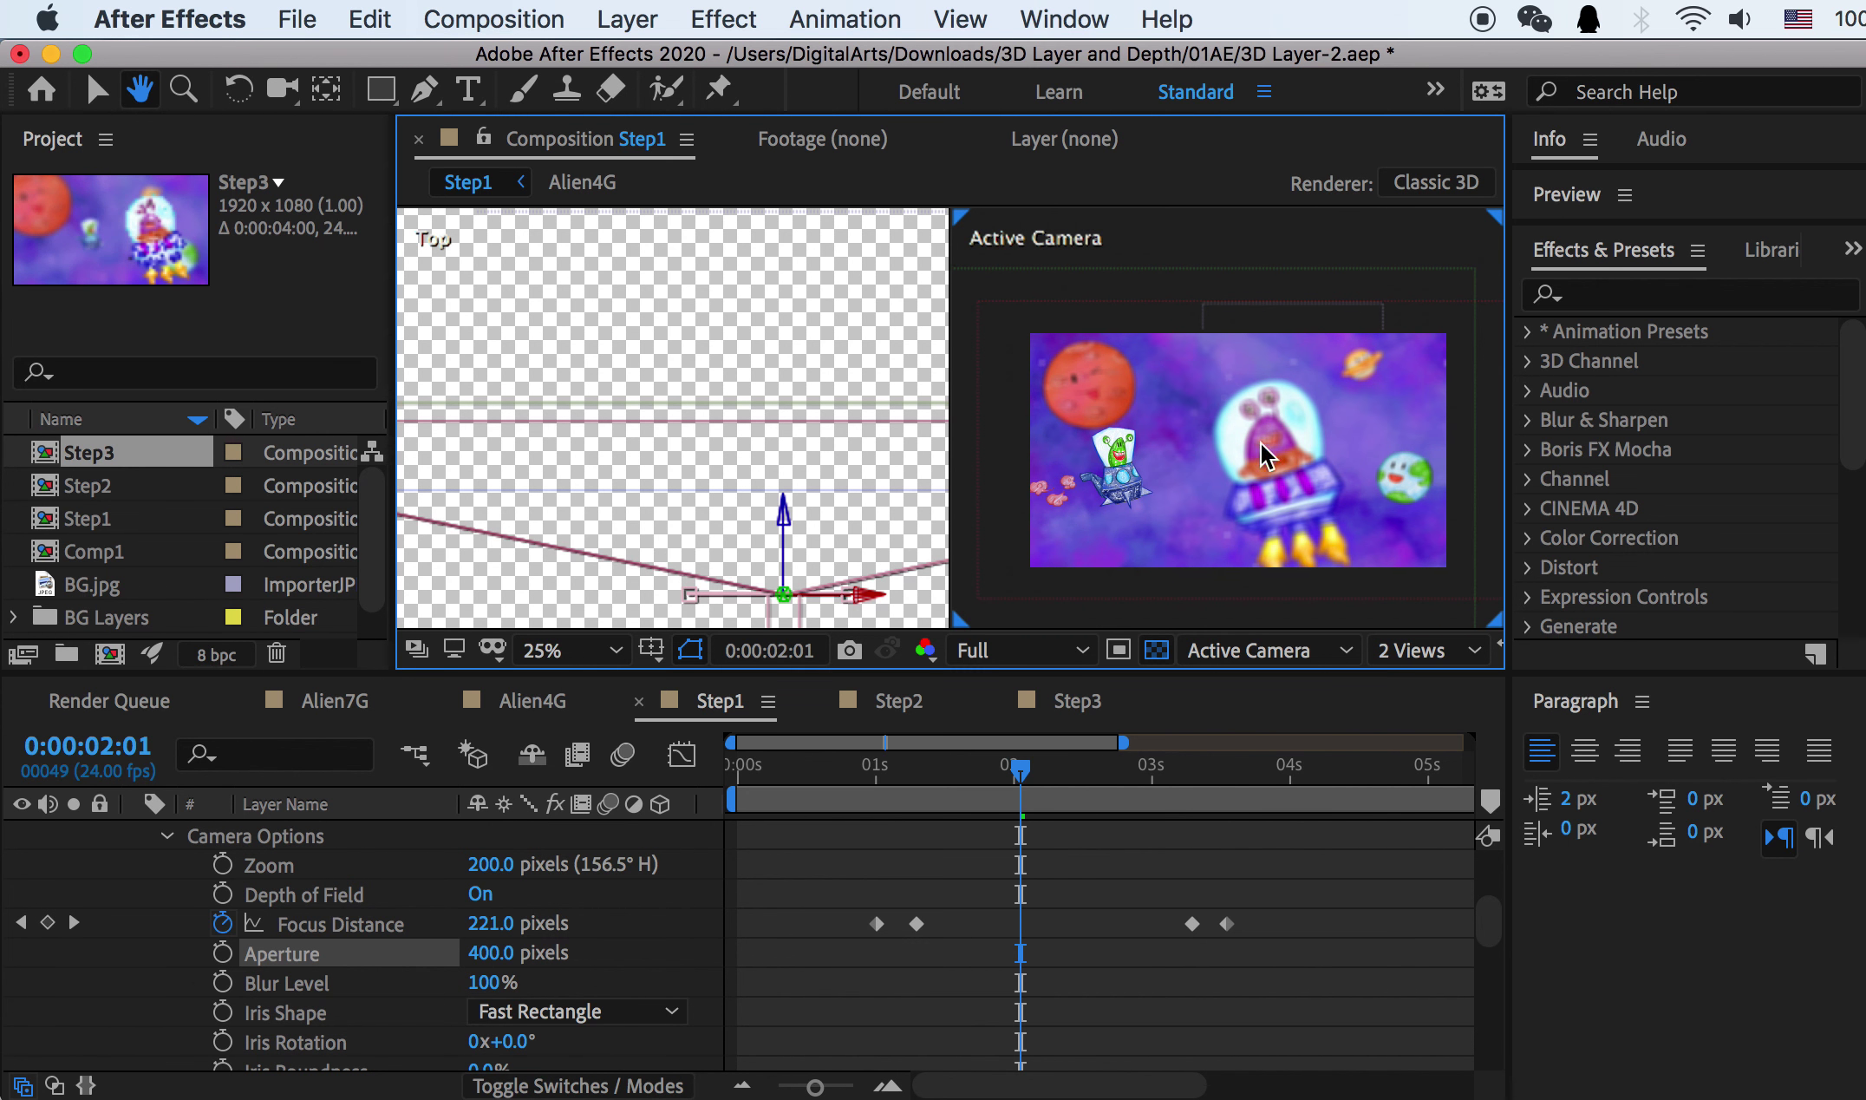
pyautogui.press('v')
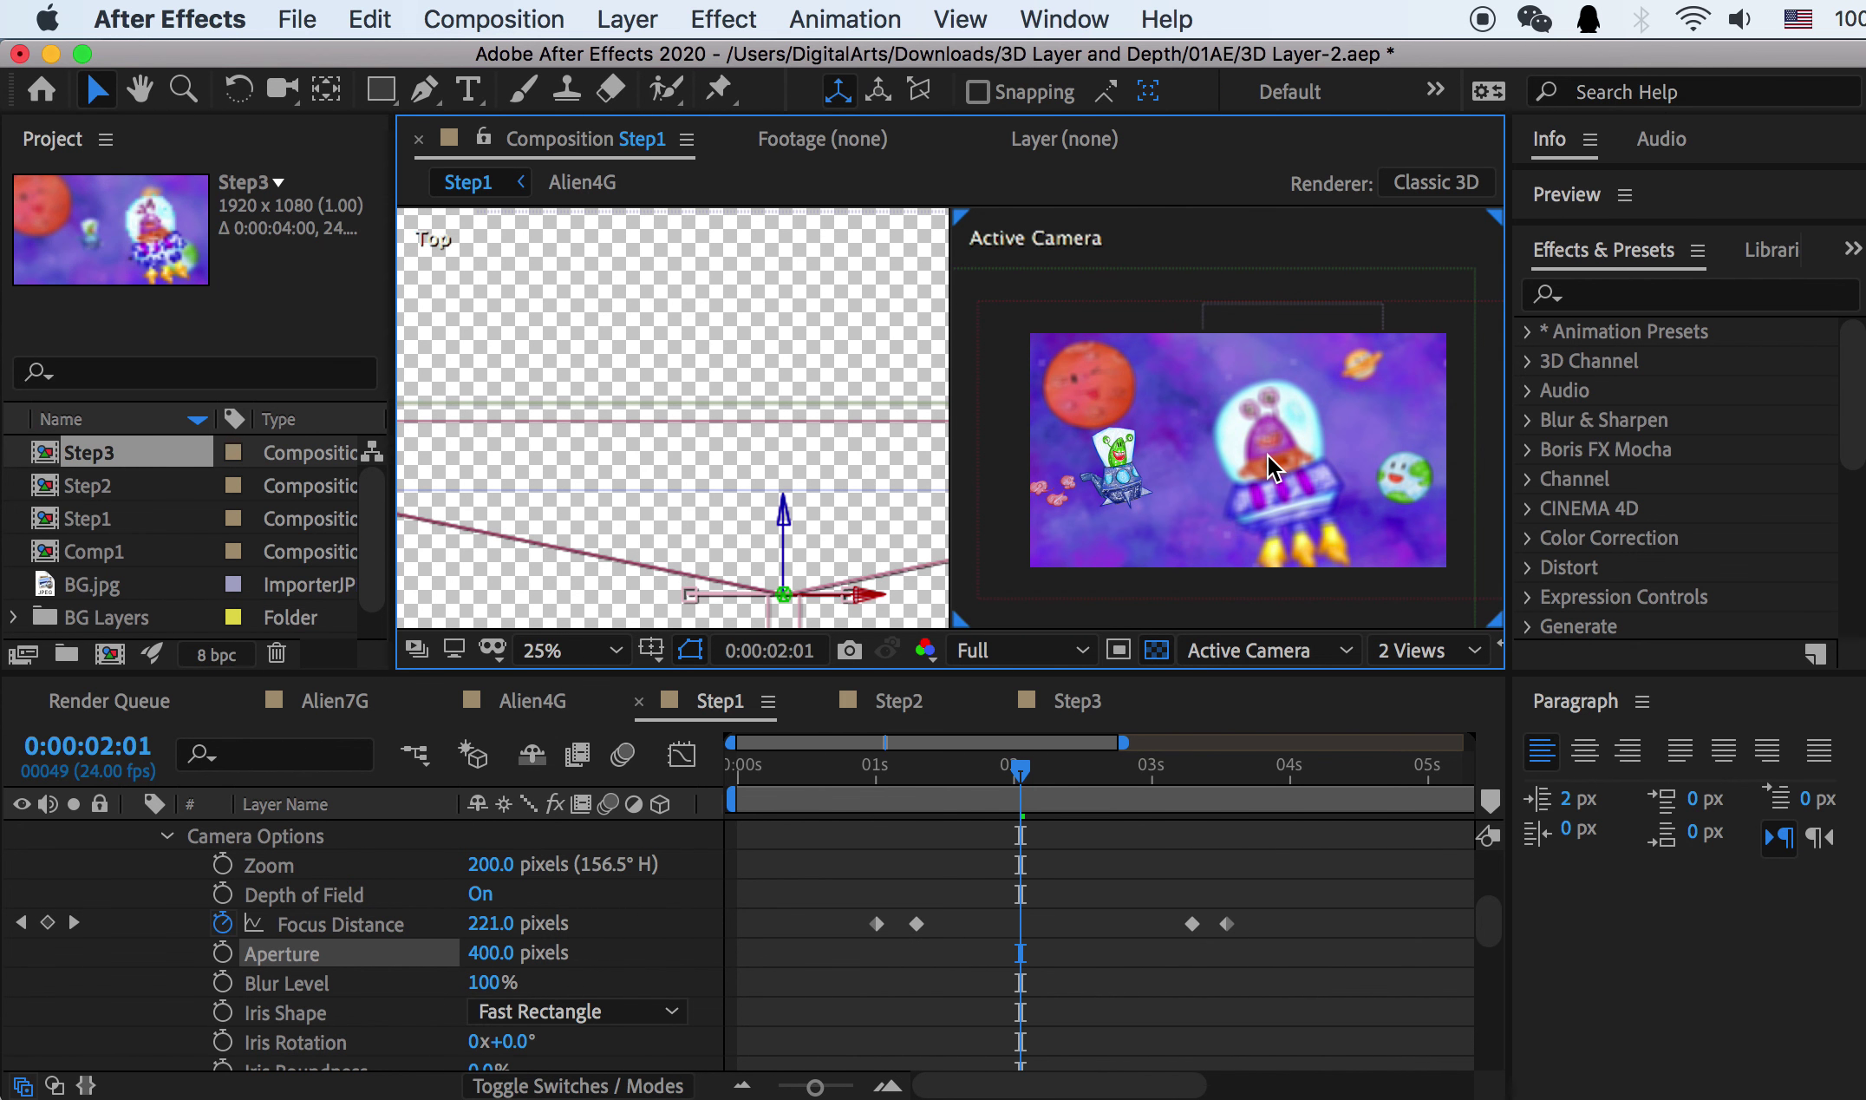